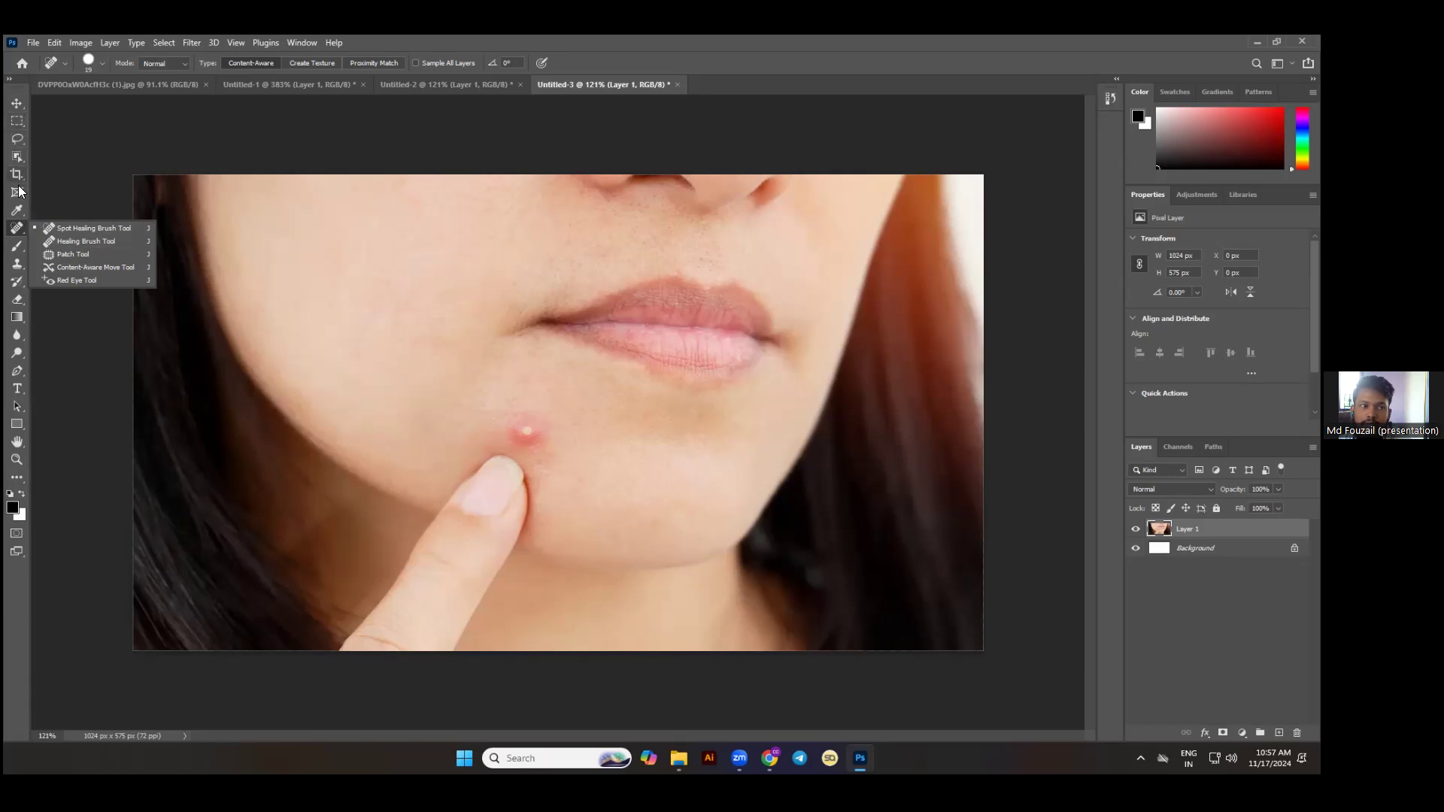
Heal the white tip of the pimple on the chin with the Spot Healing Brush.
left_click(15, 234)
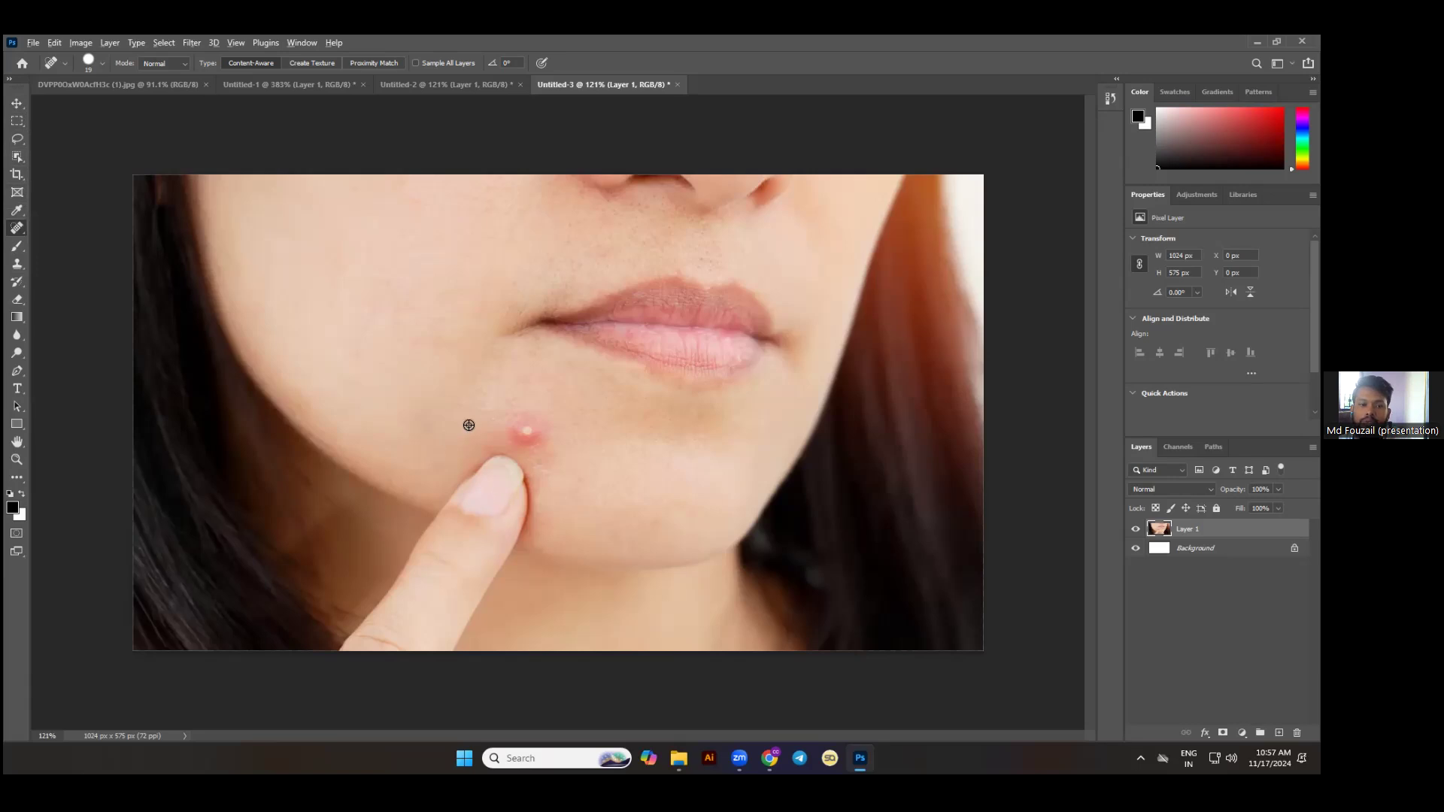
scroll(481, 418, "up", 3)
left_click(543, 439)
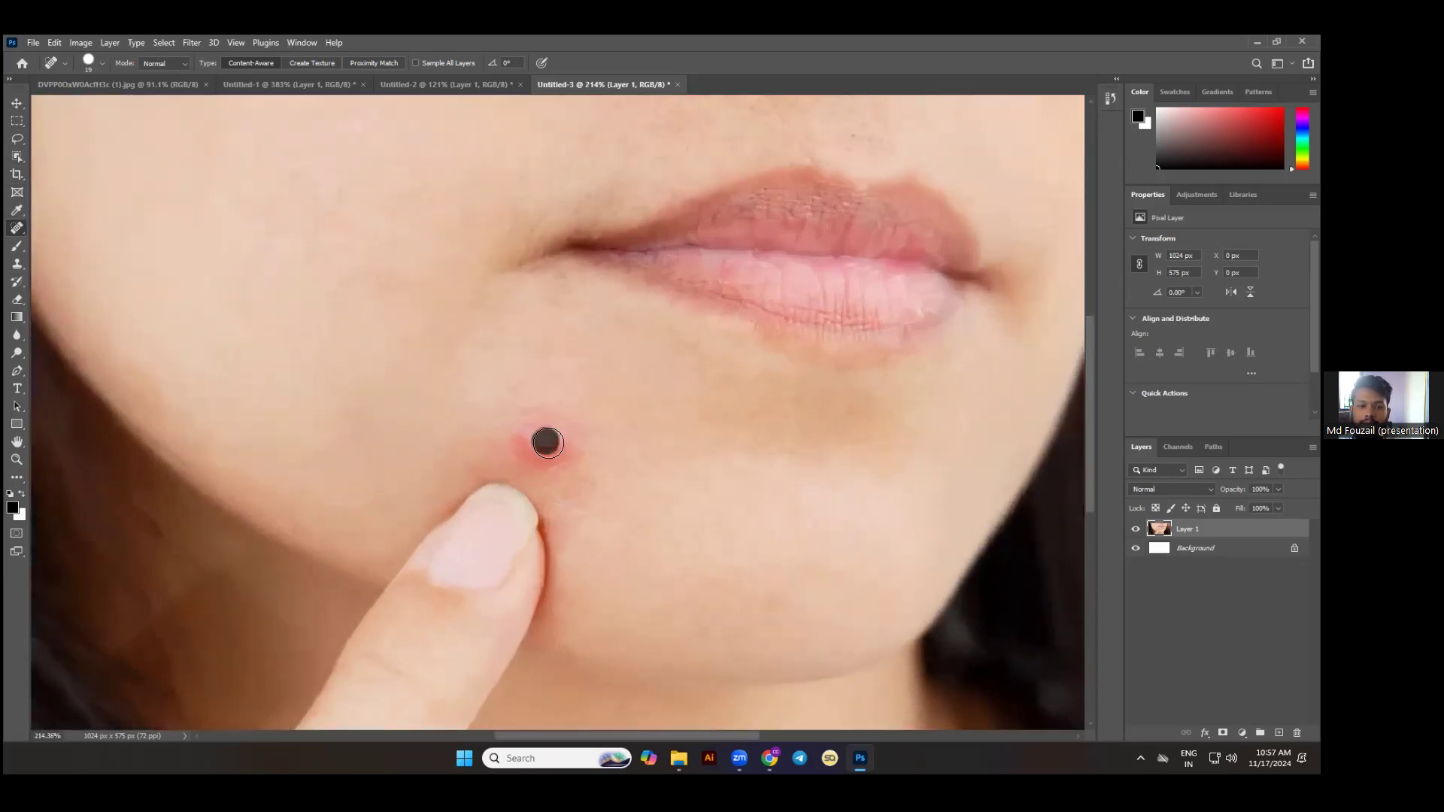
scroll(590, 465, "down", 3)
scroll(590, 468, "down", 2)
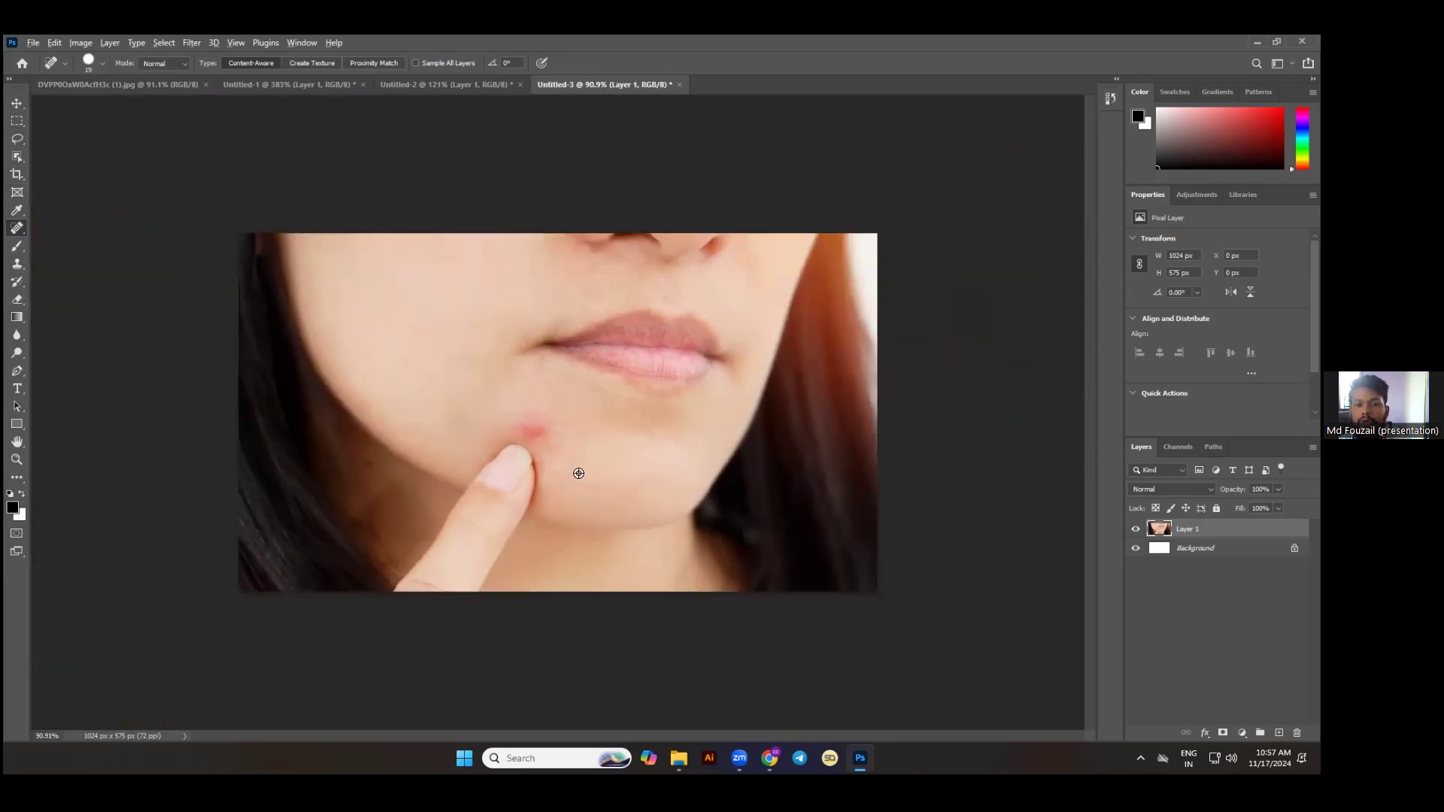
scroll(519, 426, "up", 1)
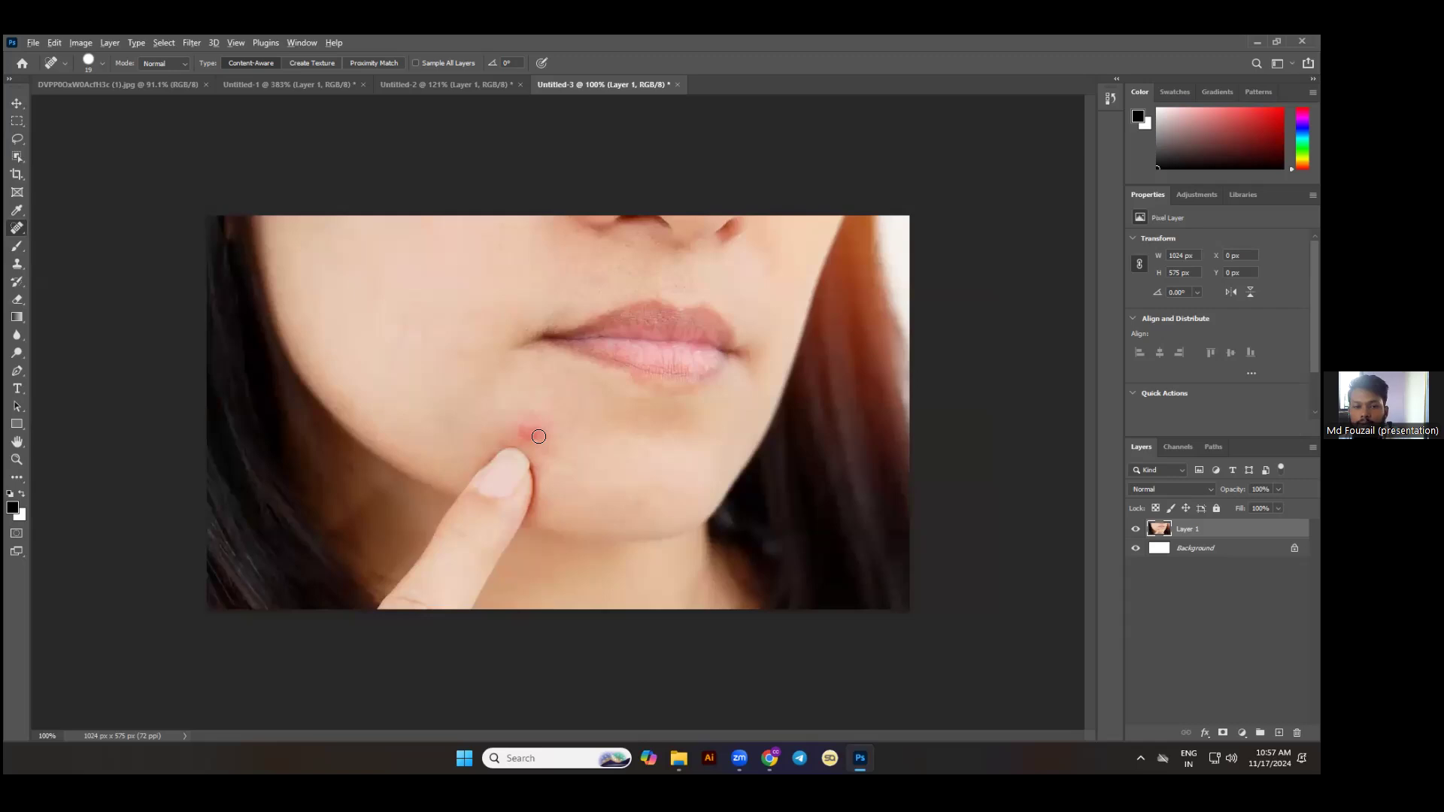
scroll(537, 434, "up", 1)
Enlarge the Spot Healing Brush and heal the red mark left on the chin above the fingertip.
right_click(17, 228)
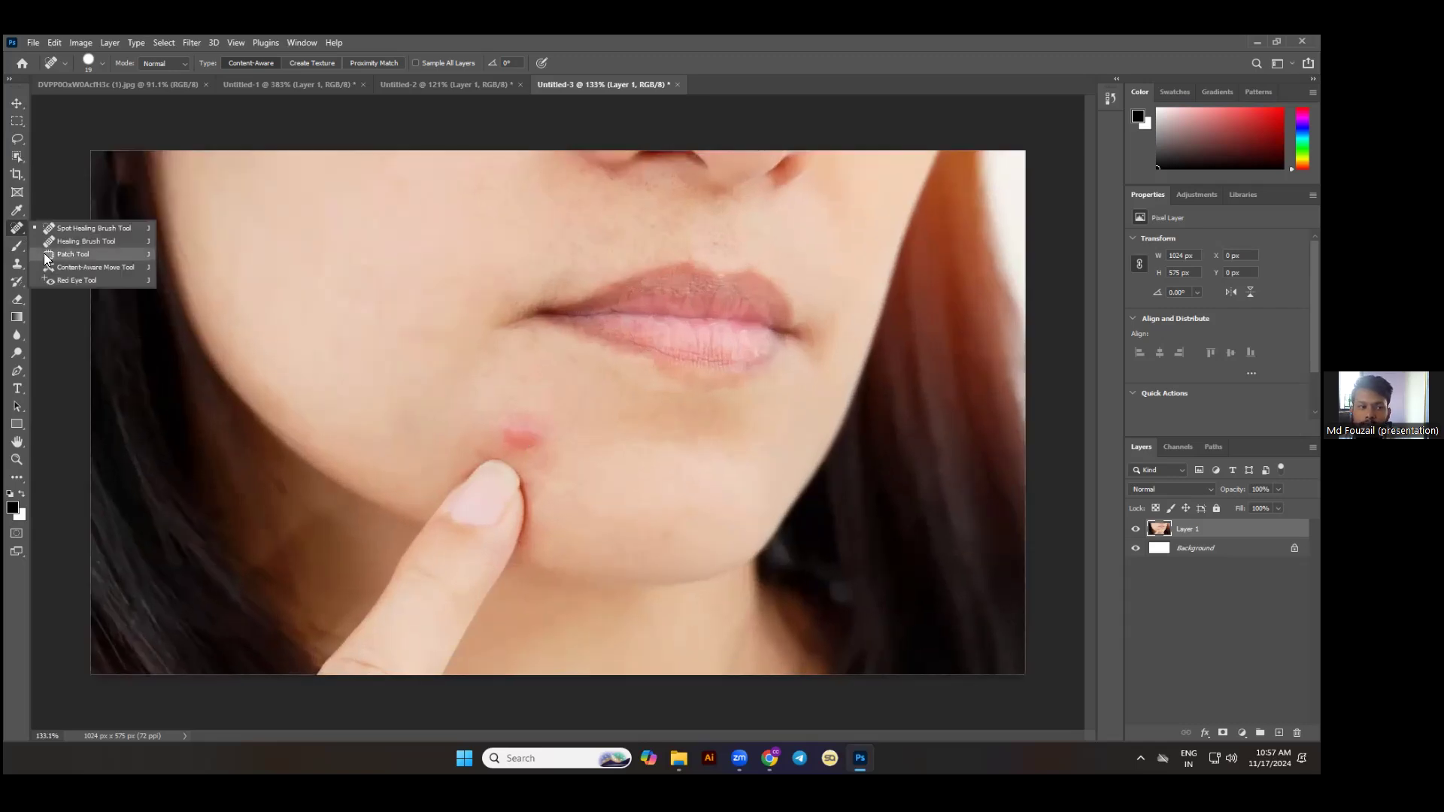
left_click(46, 254)
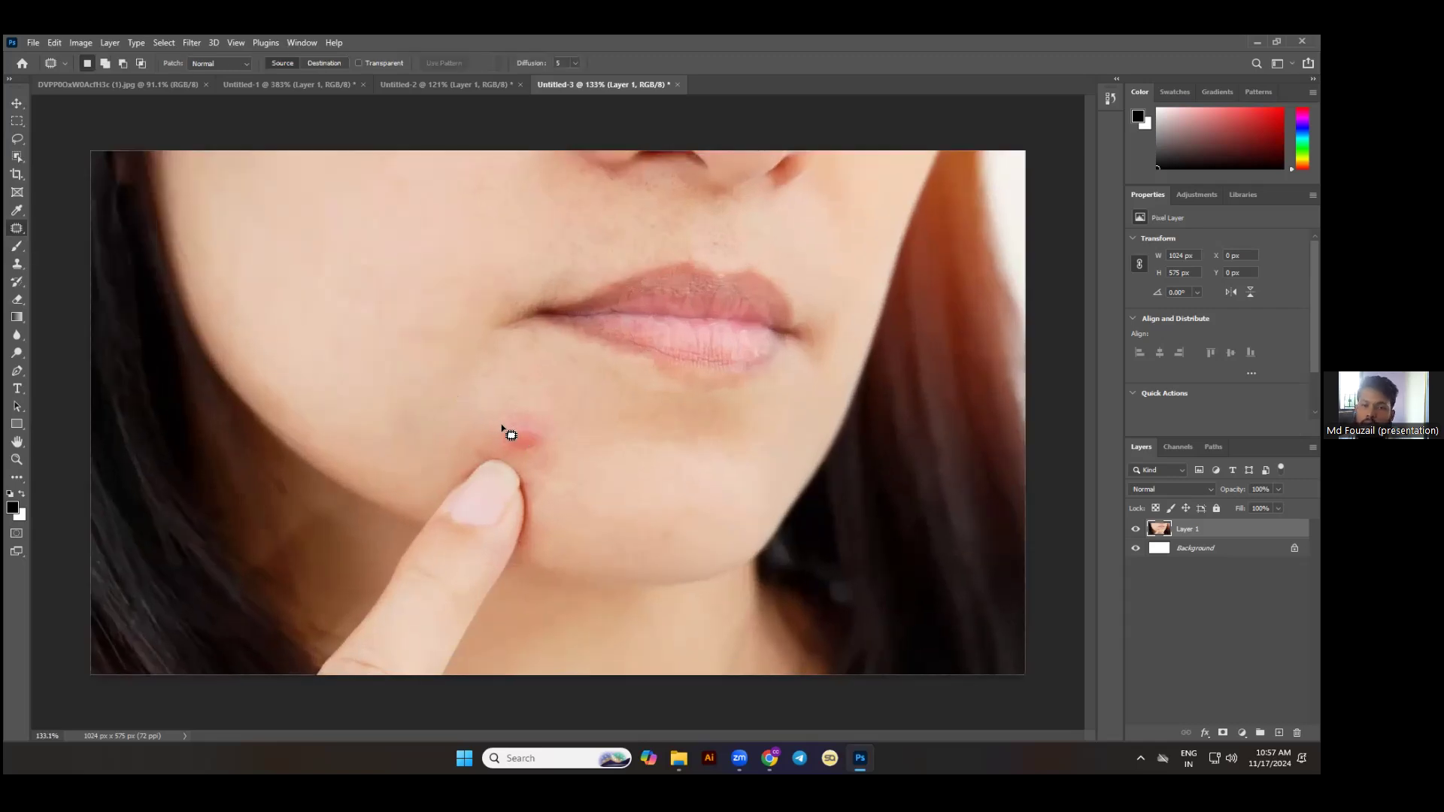
right_click(18, 228)
left_click(56, 231)
key("]")
key("]")
key("]")
key("]")
left_click(524, 431)
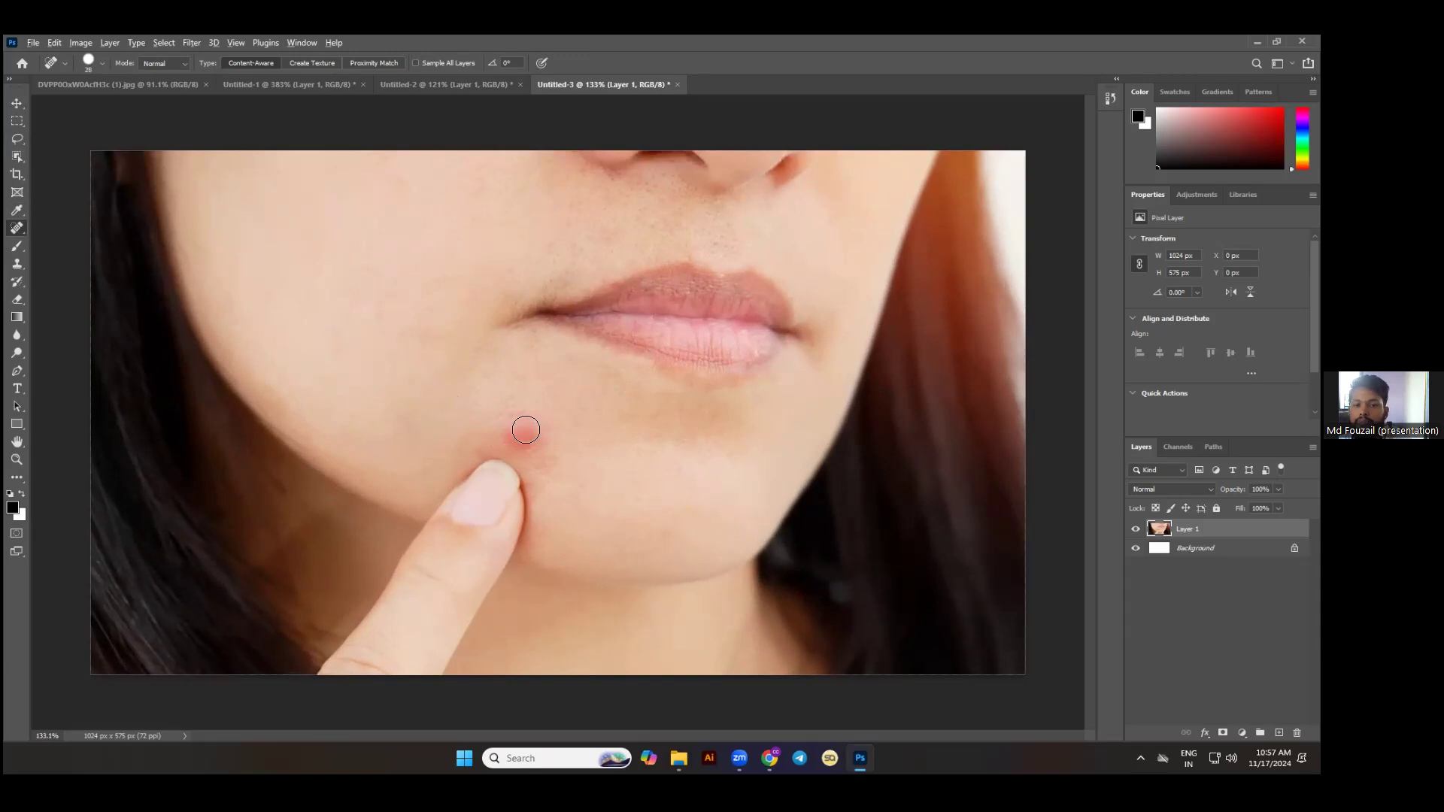
Patch the red mark on the chin with clean skin from the cheek beside it and clear the selection.
scroll(528, 436, "down", 2)
right_click(16, 233)
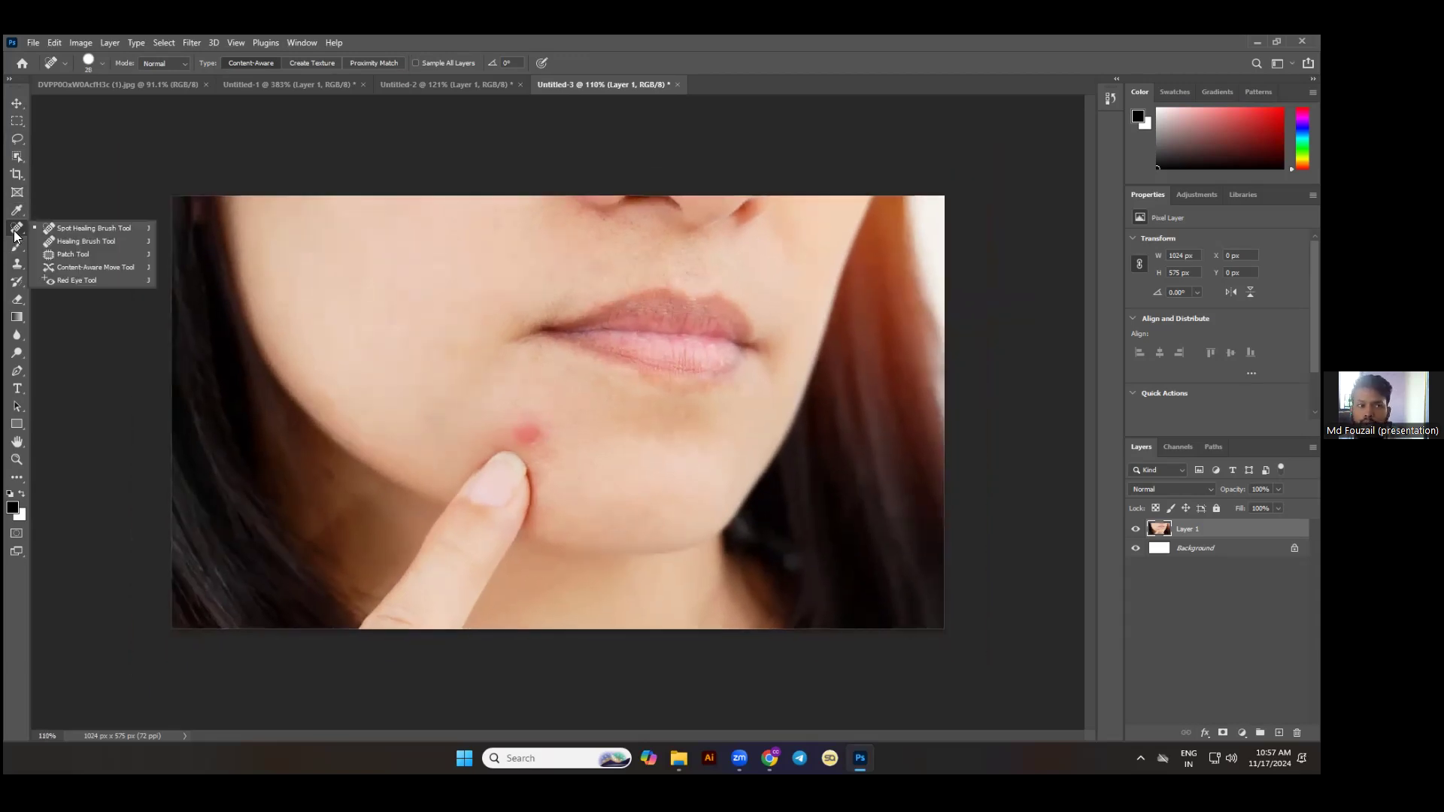
left_click(75, 256)
scroll(518, 462, "up", 1)
scroll(517, 462, "up", 1)
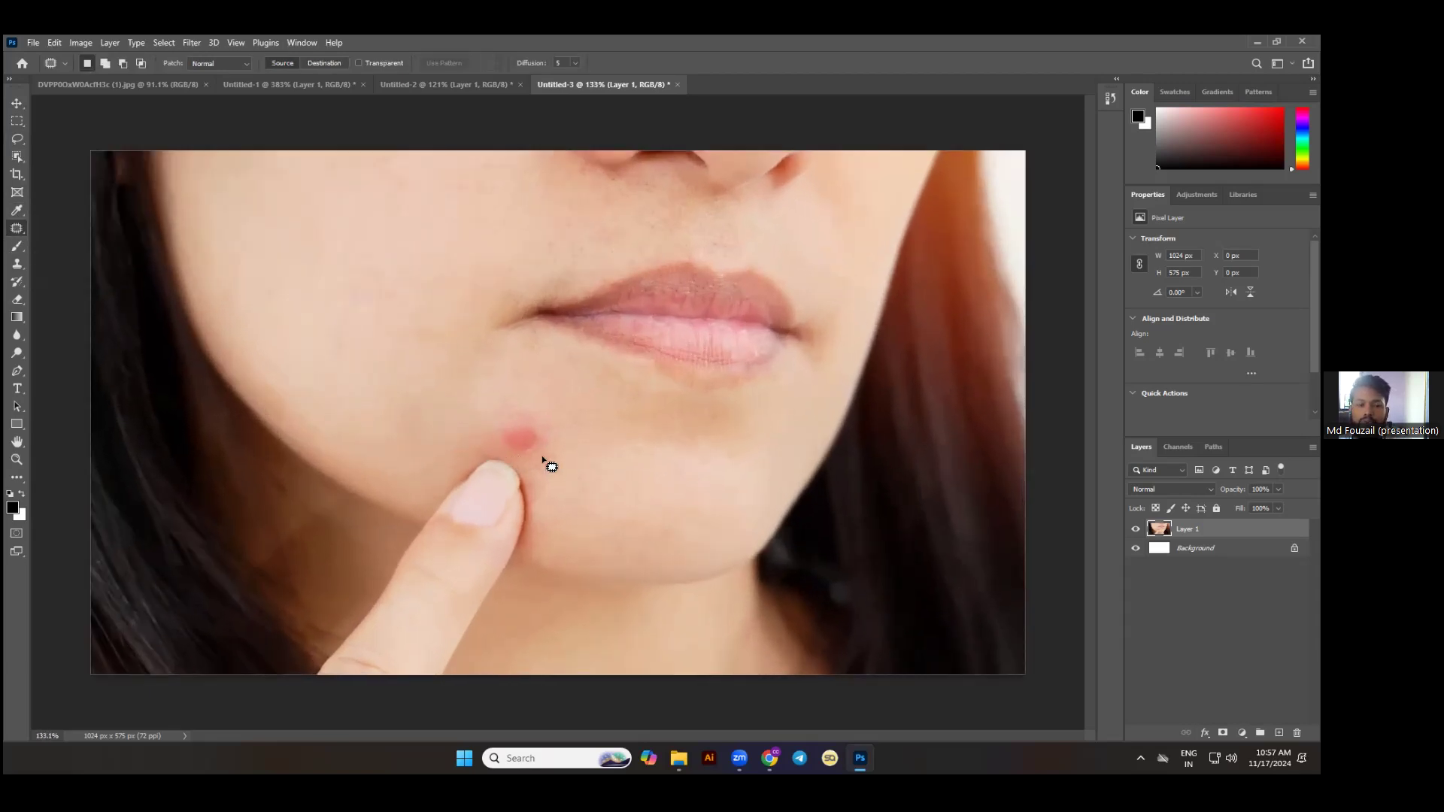
mouse_move(540, 456)
left_mouse_down()
mouse_move(502, 450)
mouse_move(494, 430)
mouse_move(518, 407)
mouse_move(548, 422)
mouse_move(561, 456)
mouse_move(548, 467)
mouse_move(461, 418)
left_mouse_up()
key("ctrl+d")
Paste the unretouched photo as a new layer above the retouched one.
scroll(574, 512, "down", 3)
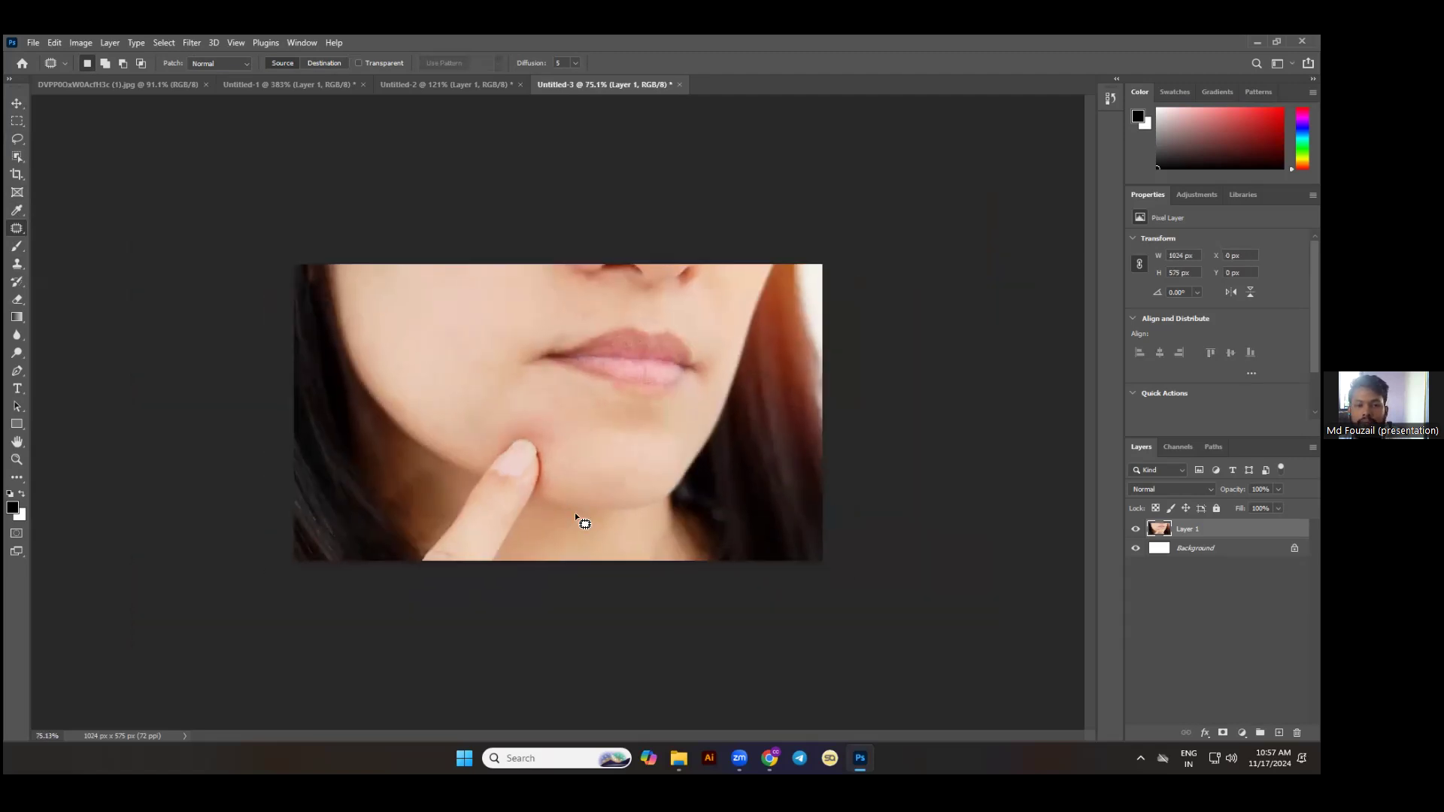
scroll(574, 512, "down", 2)
scroll(574, 512, "up", 1)
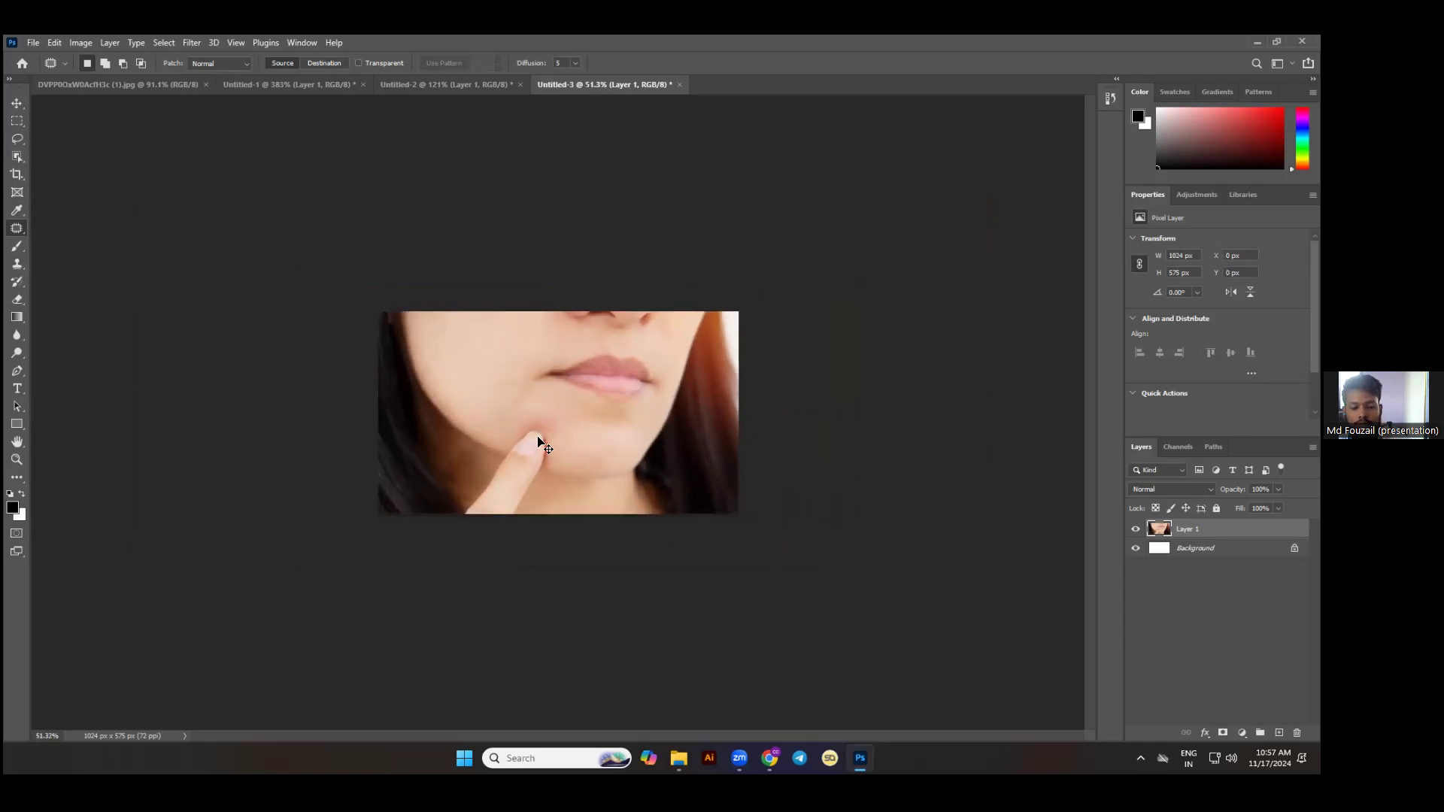
key("ctrl+v")
left_click(16, 103)
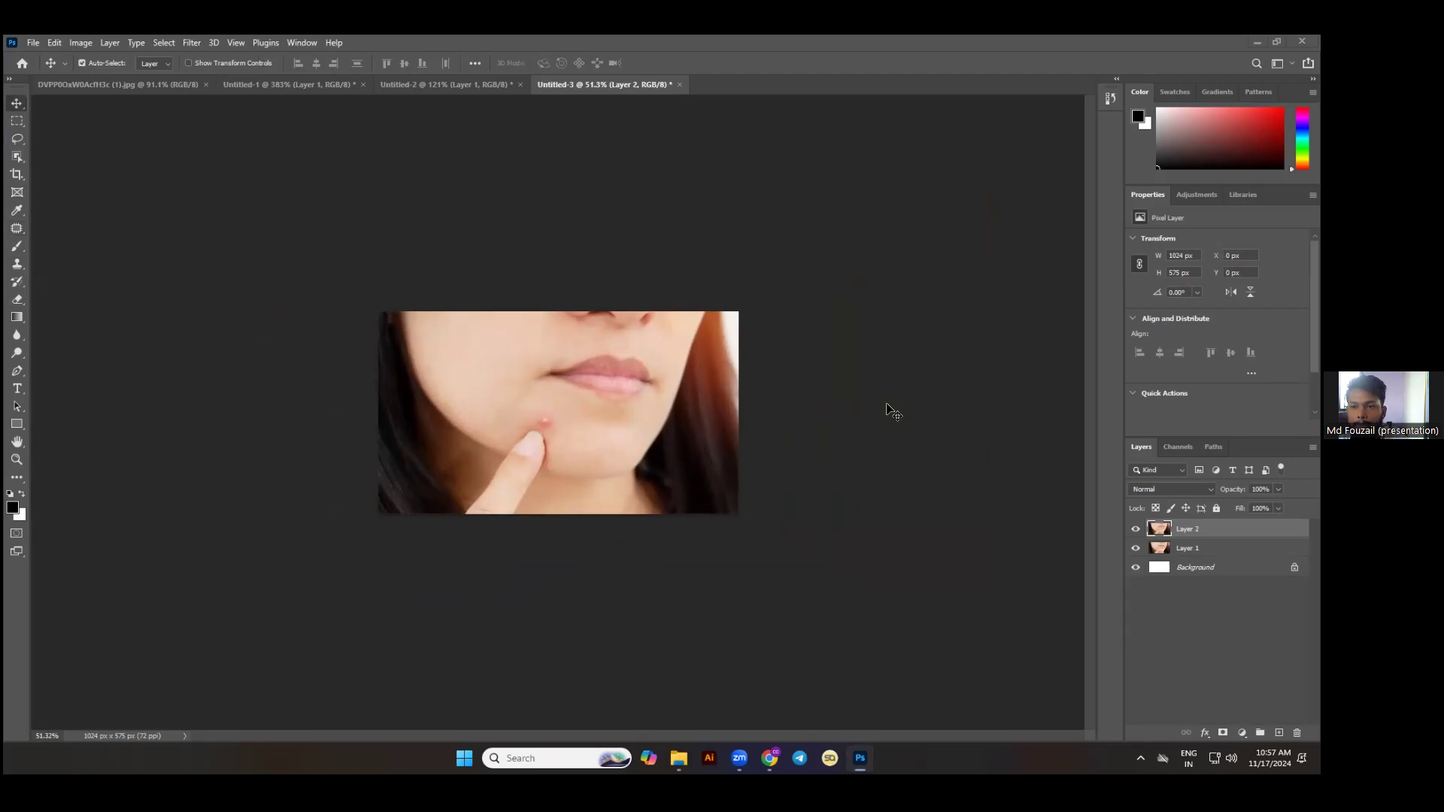
Toggle Layer 2's visibility to compare the retouched skin with the original, finishing with Layer 2 hidden.
left_click(1136, 530)
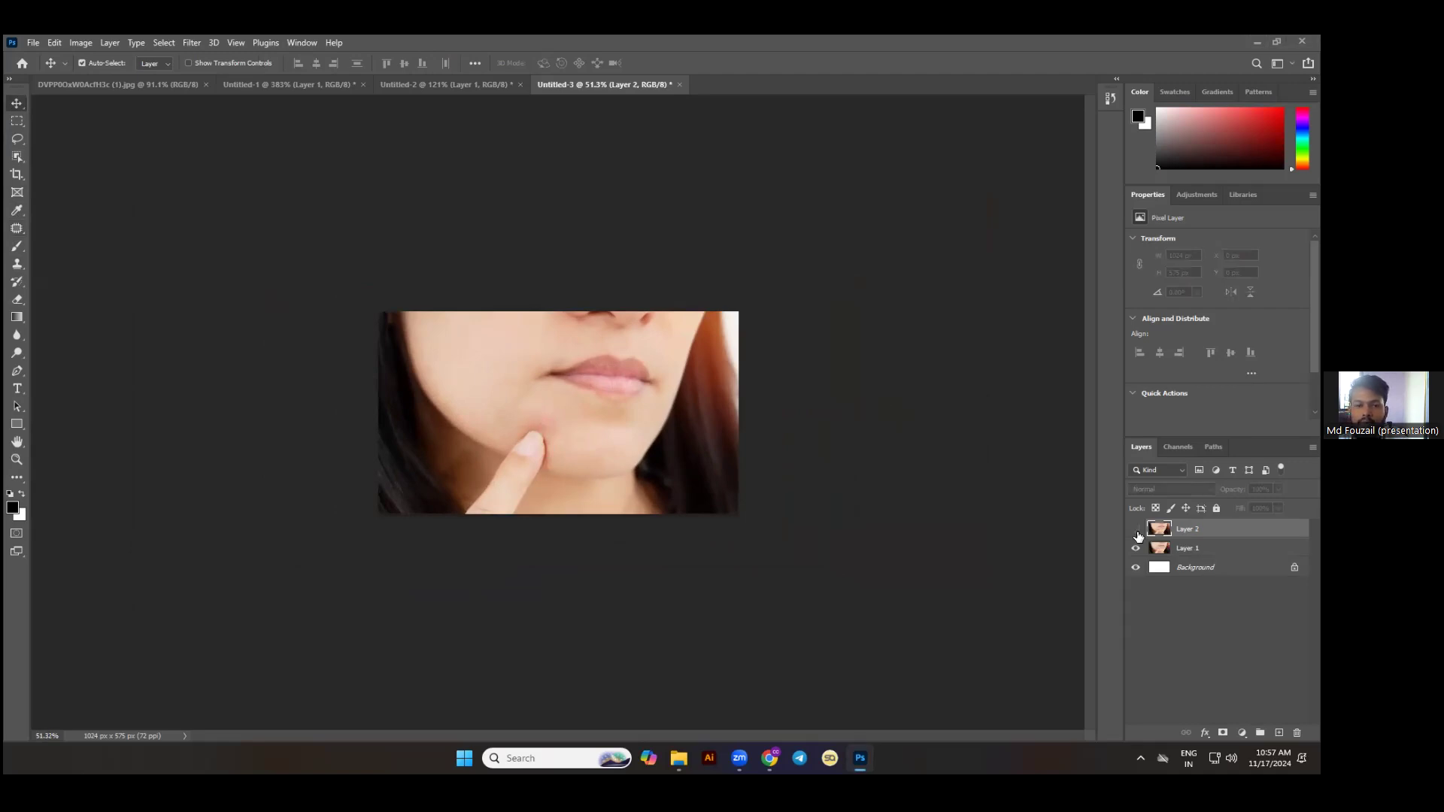
left_click(1136, 531)
scroll(615, 484, "up", 10)
left_click(1136, 530)
left_click(1134, 532)
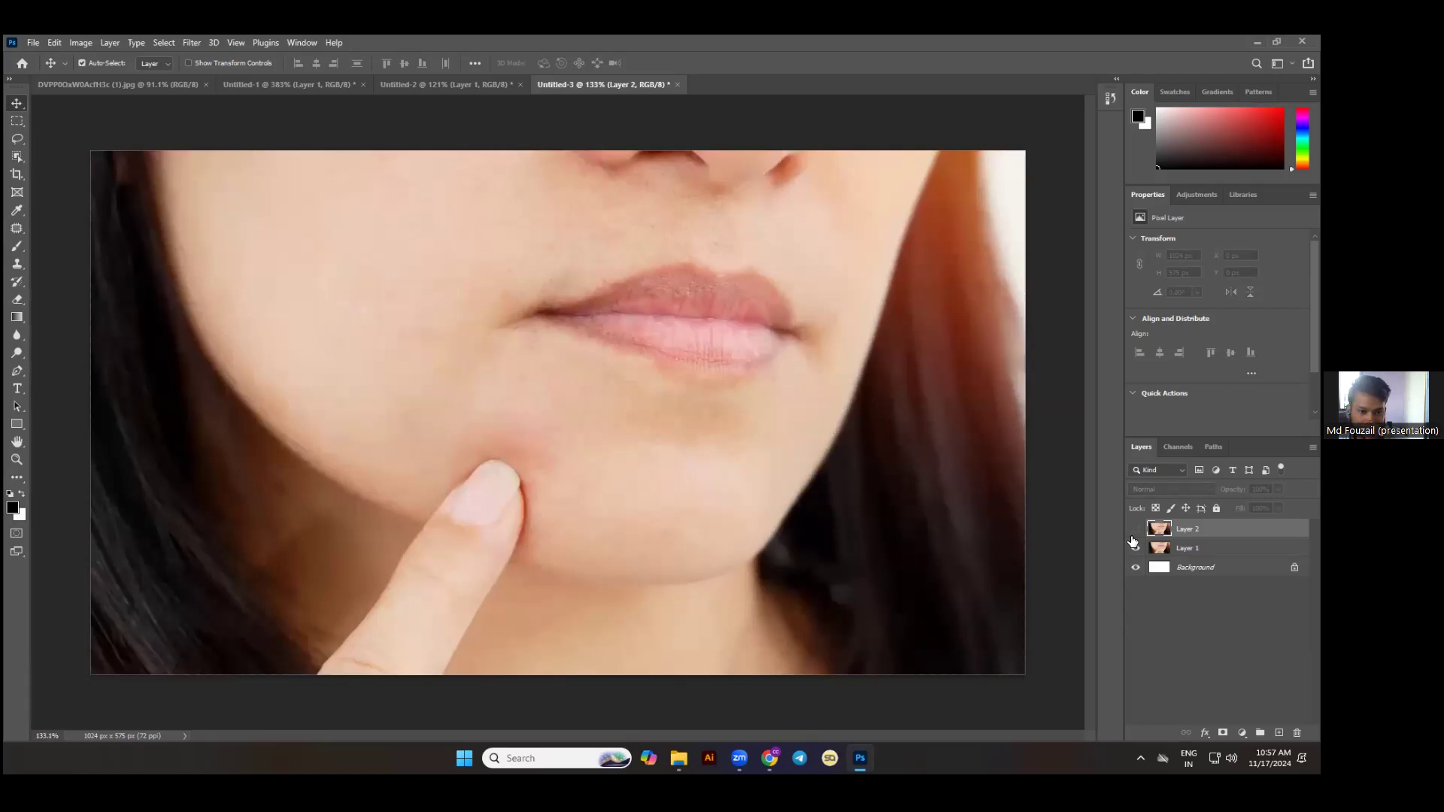
scroll(689, 471, "down", 5)
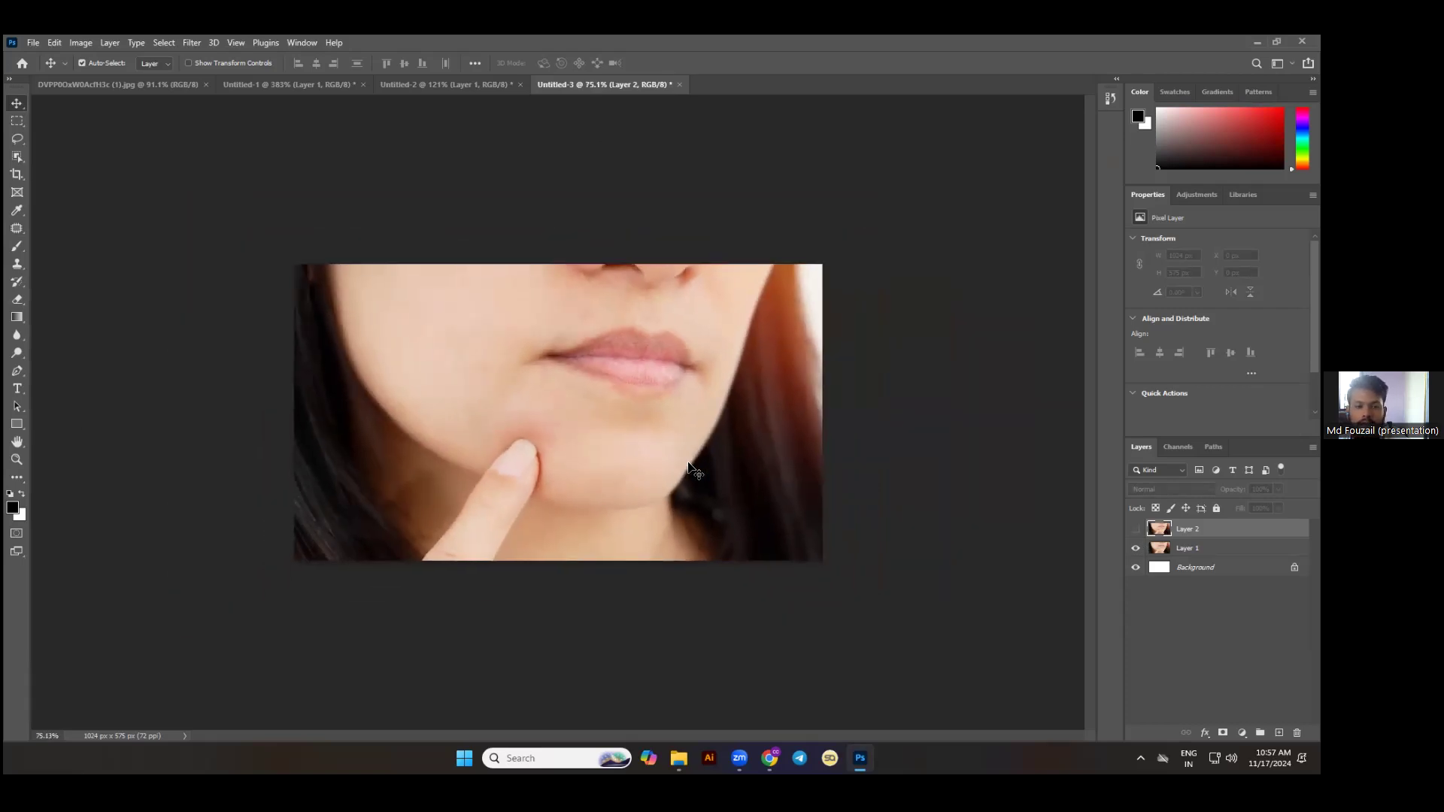
scroll(509, 422, "up", 5)
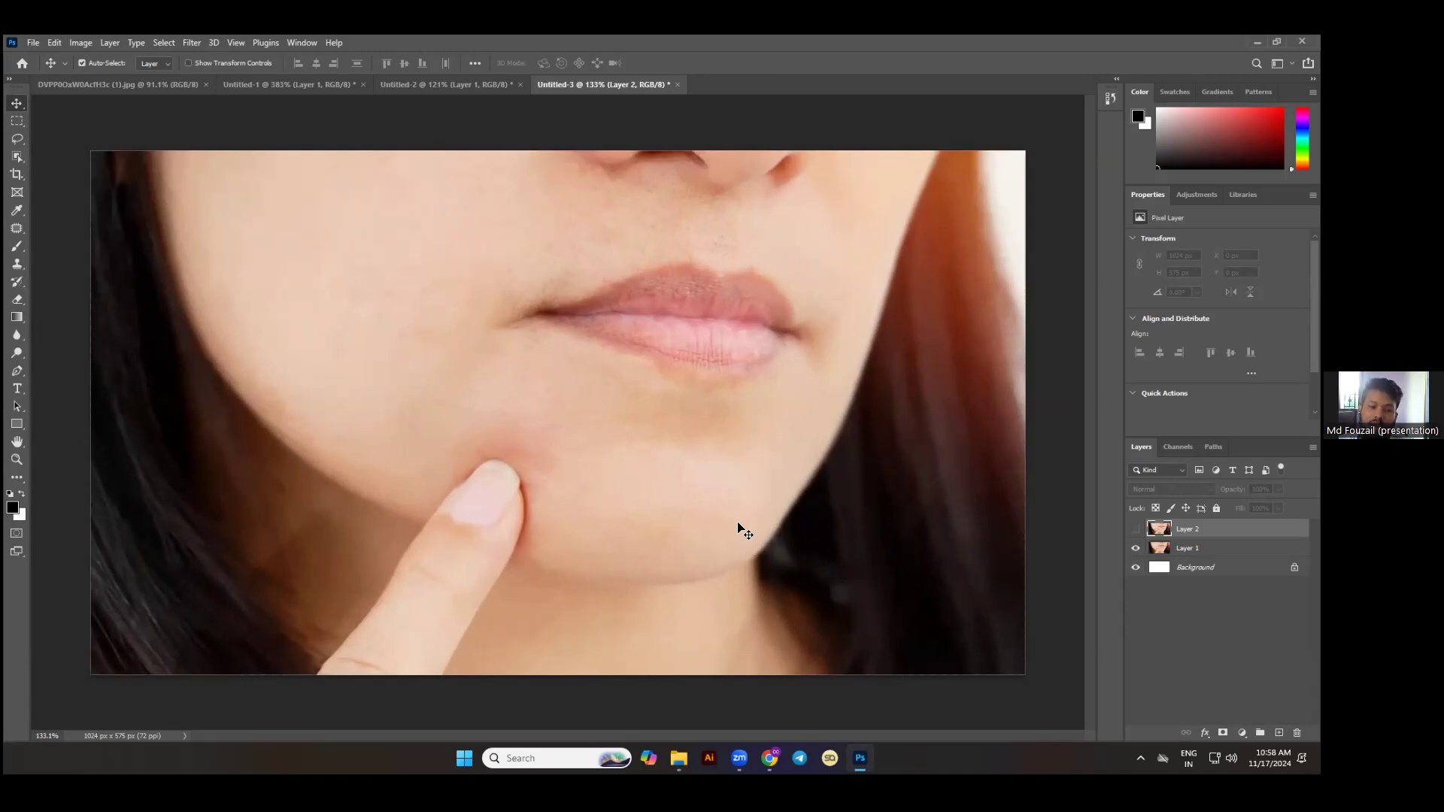
scroll(660, 387, "down", 9)
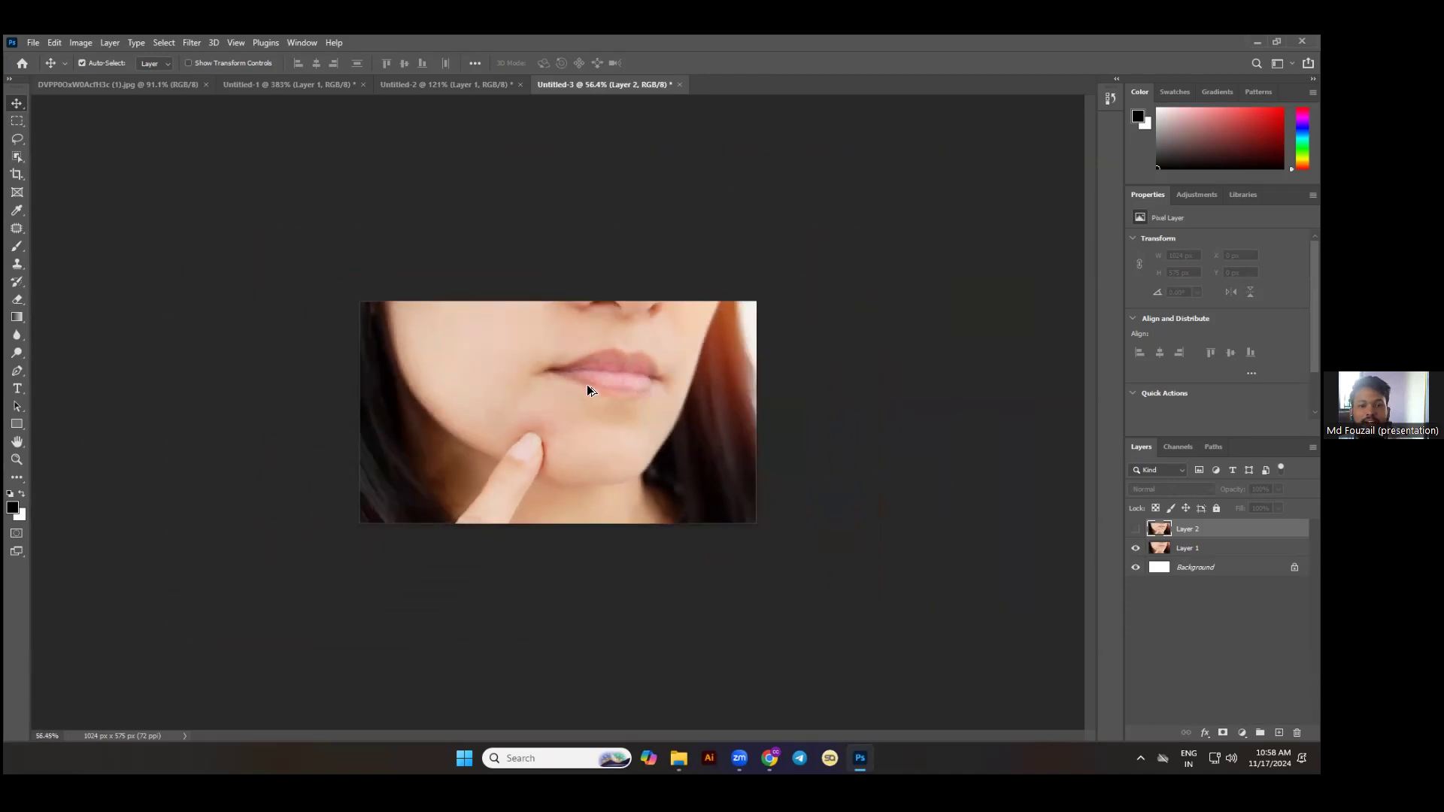
scroll(579, 387, "up", 4)
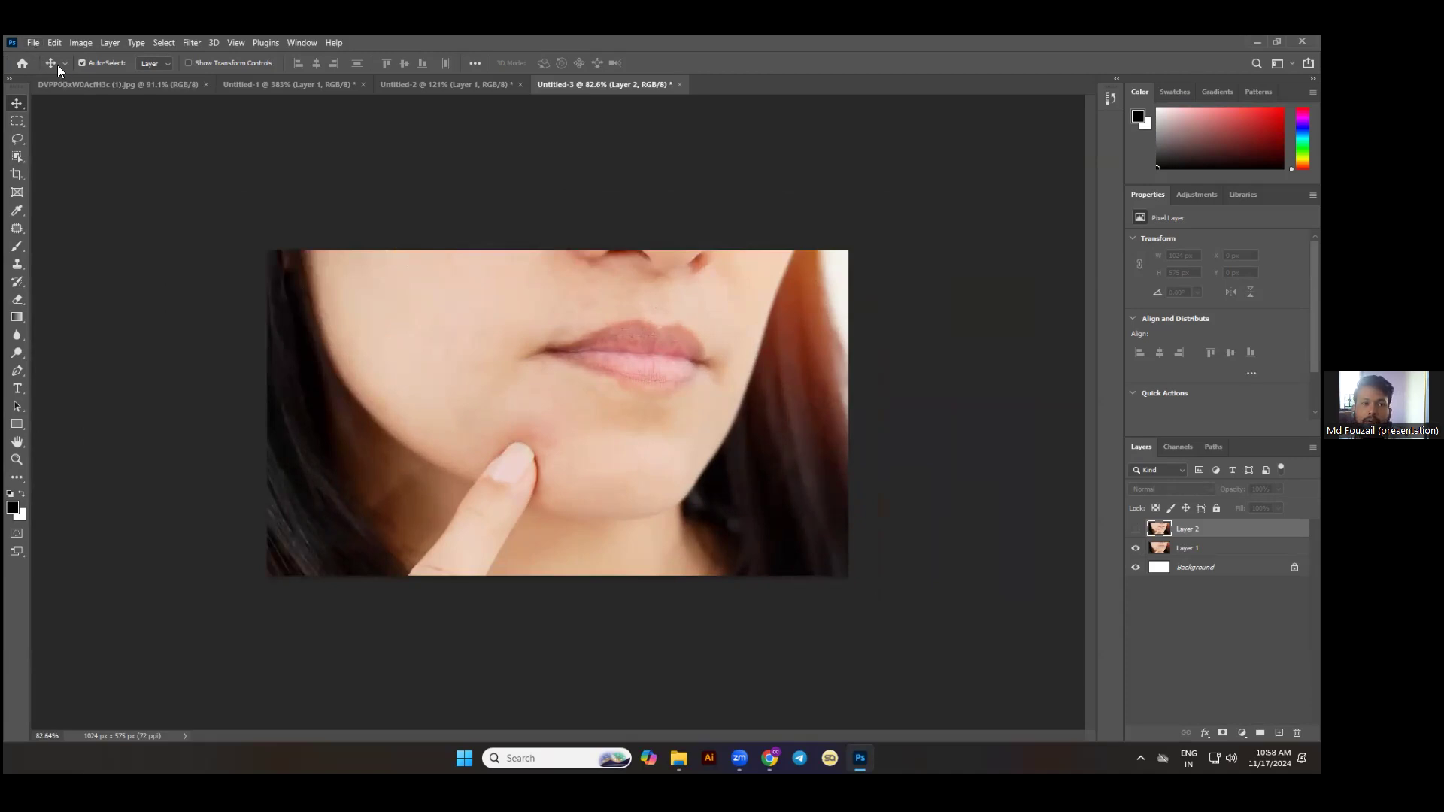
Switch to File Explorer and open the red car image 1 (4) as a separate document in Photoshop.
key("alt+Tab")
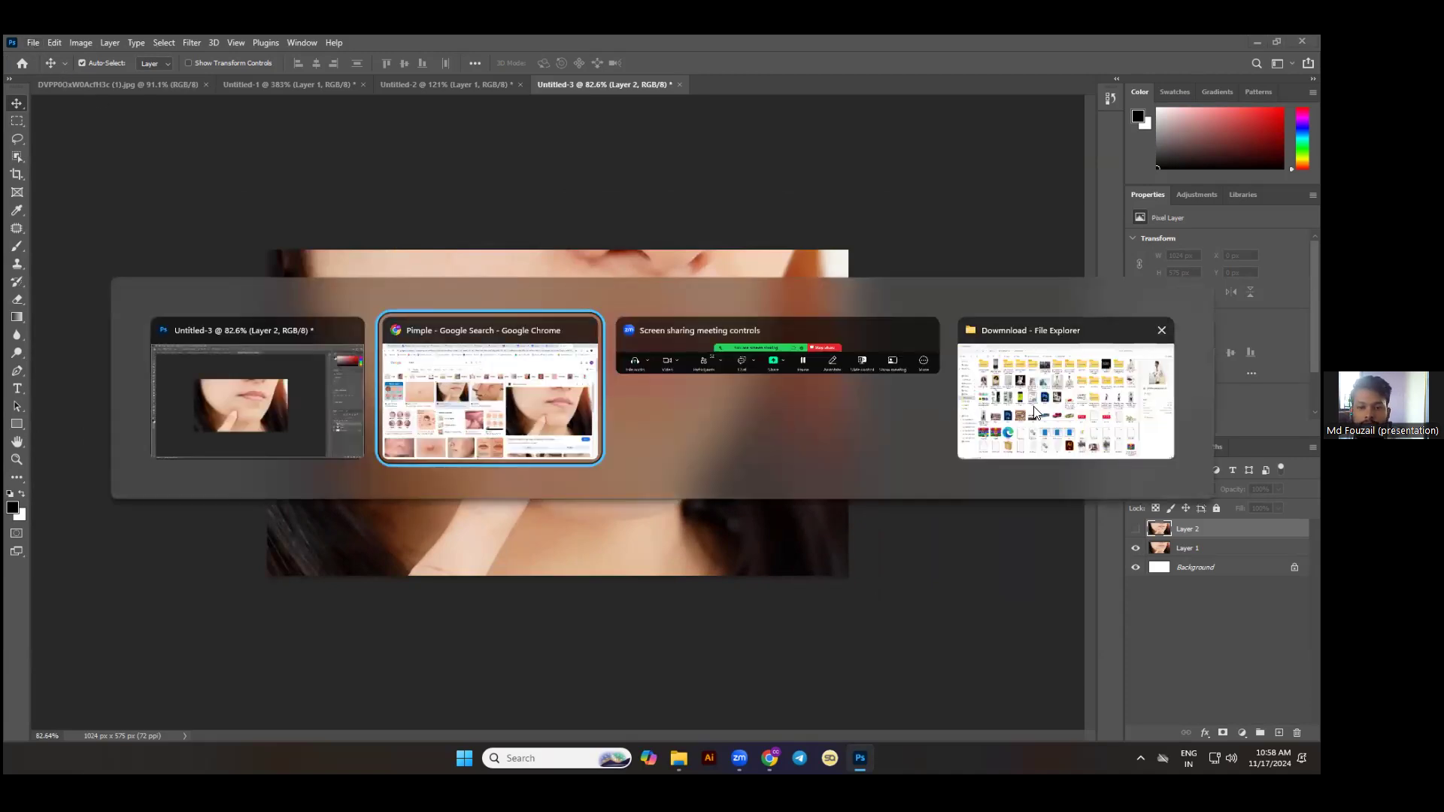
key("Tab")
key("Tab")
left_click(540, 475)
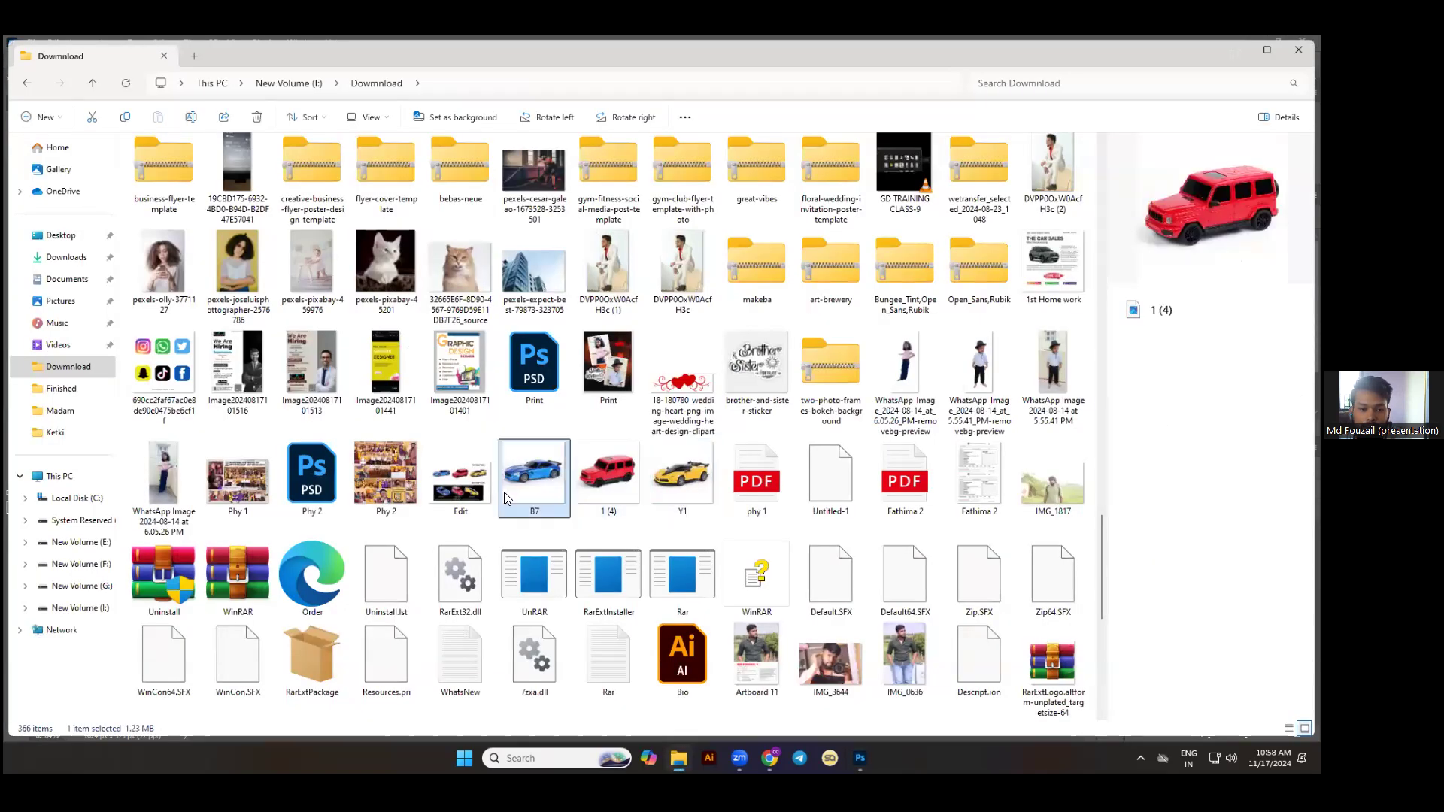
left_click_drag(615, 494, 609, 415)
key("alt+Tab")
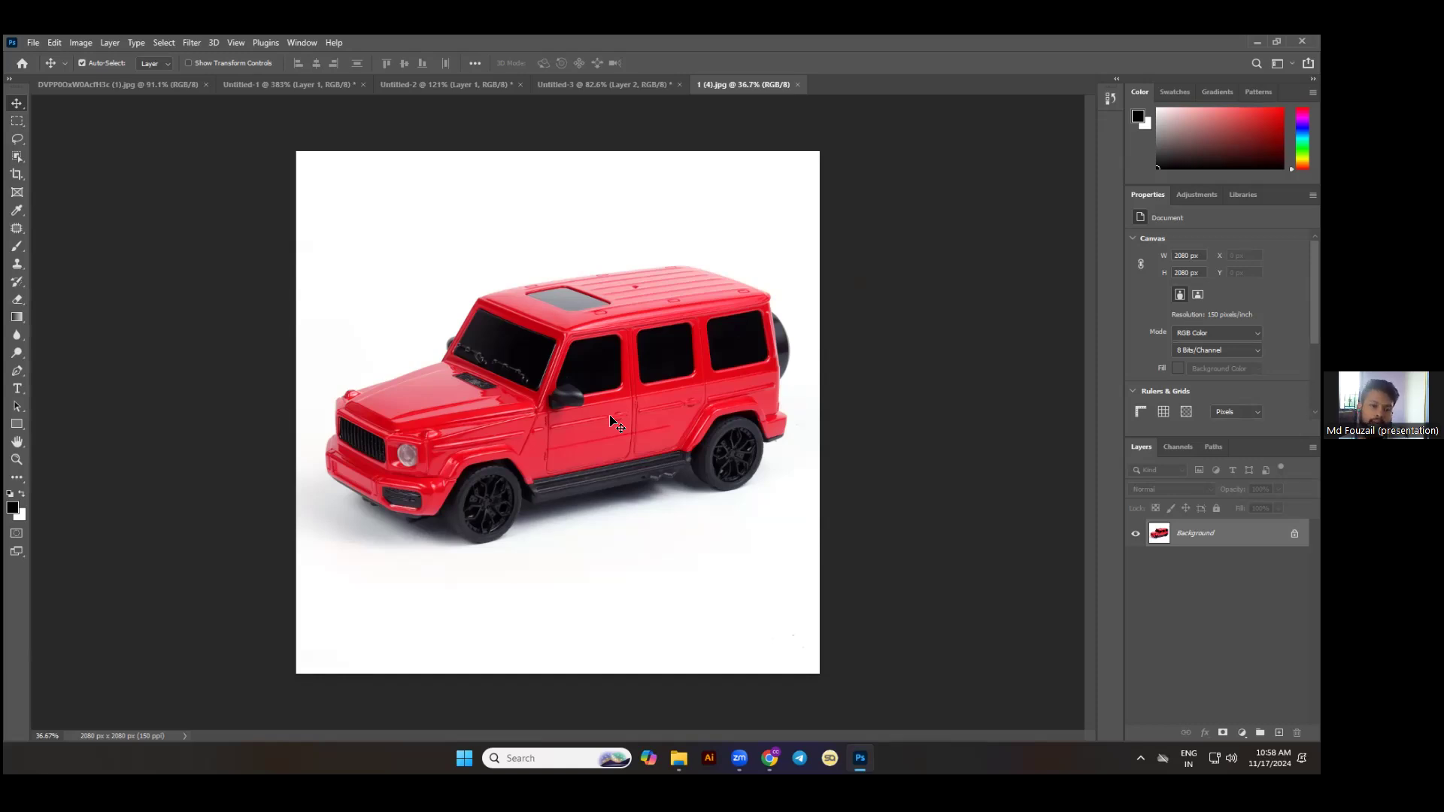
key("ctrl+u")
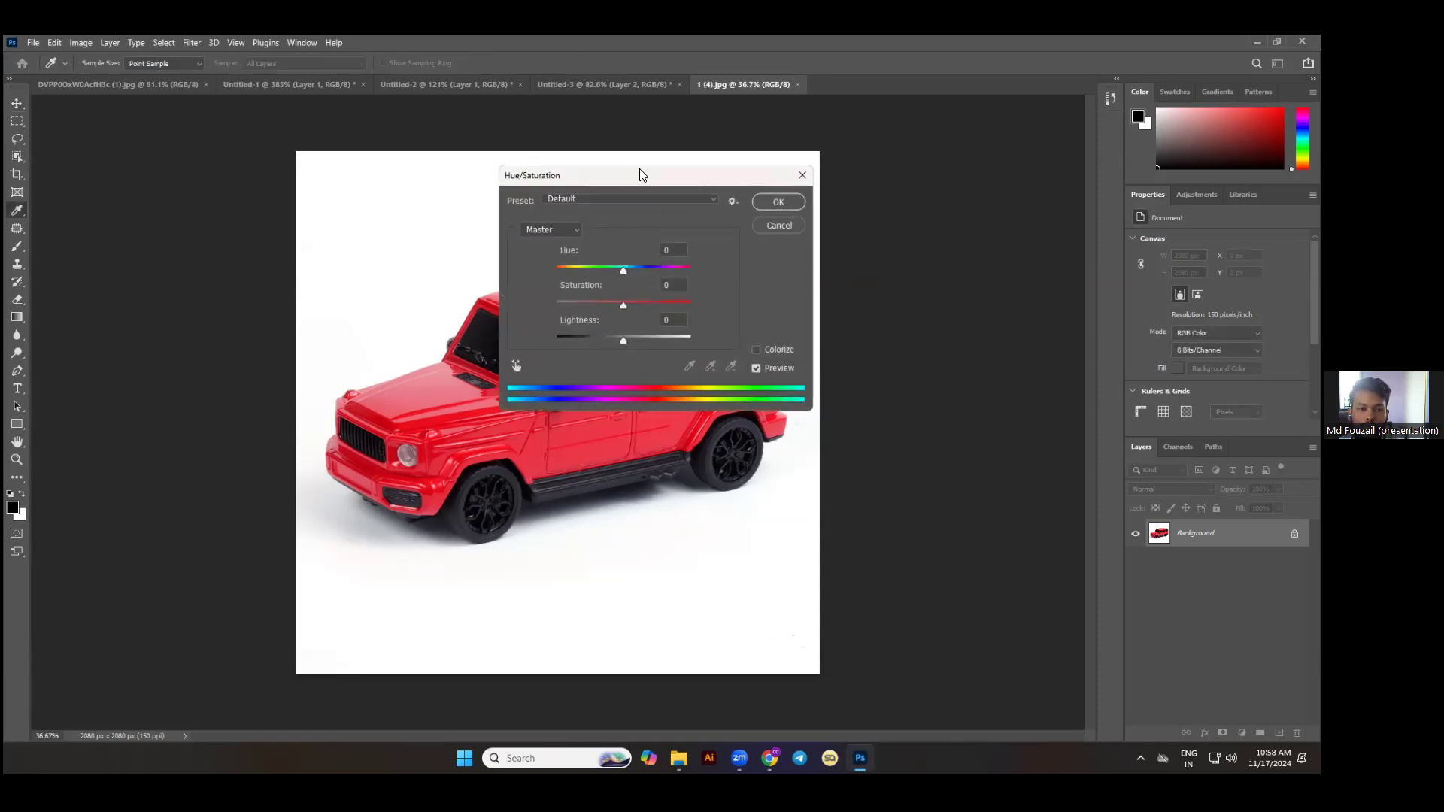
left_click_drag(640, 175, 230, 164)
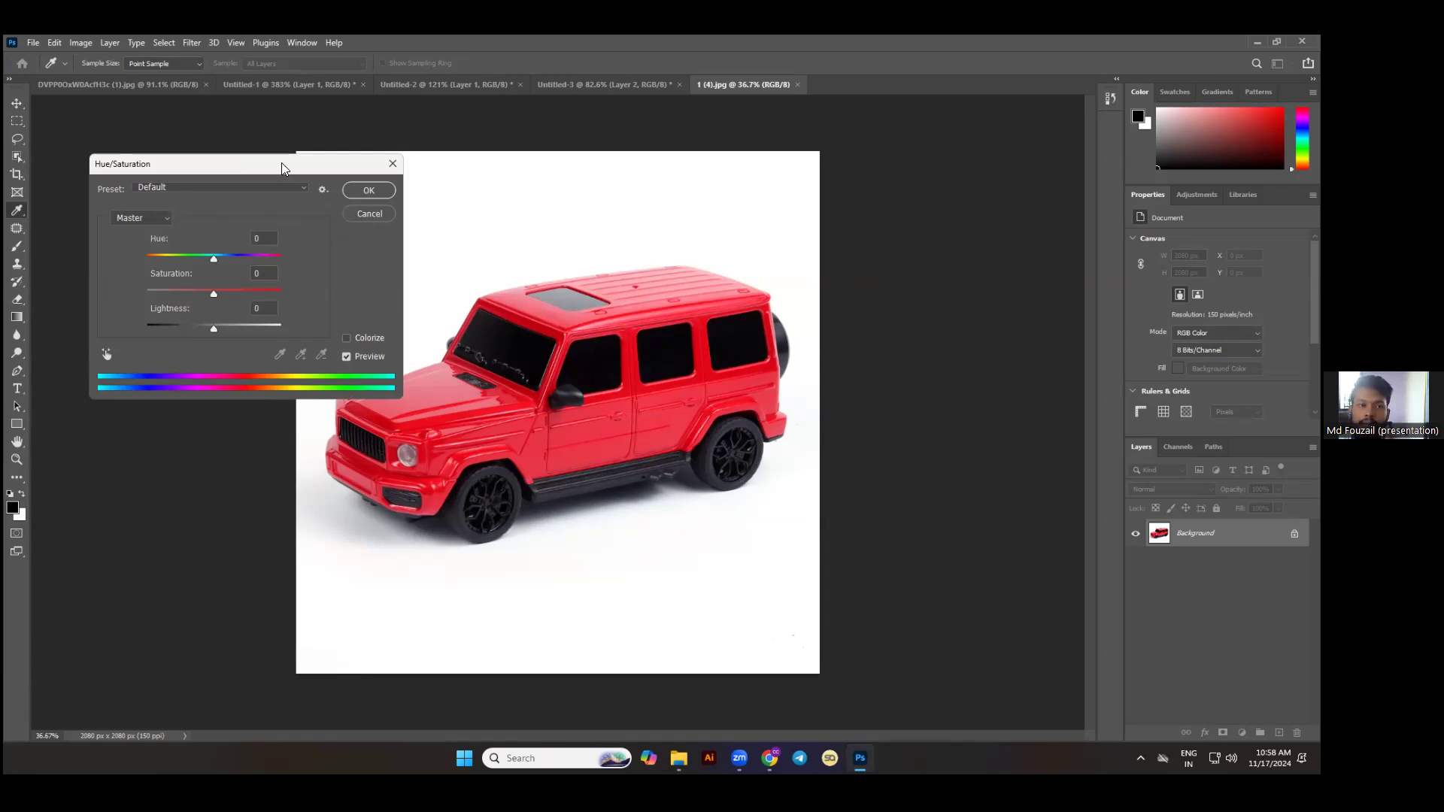
left_click_drag(283, 168, 482, 202)
left_click(561, 243)
key("ctrl")
key("ctrl+m")
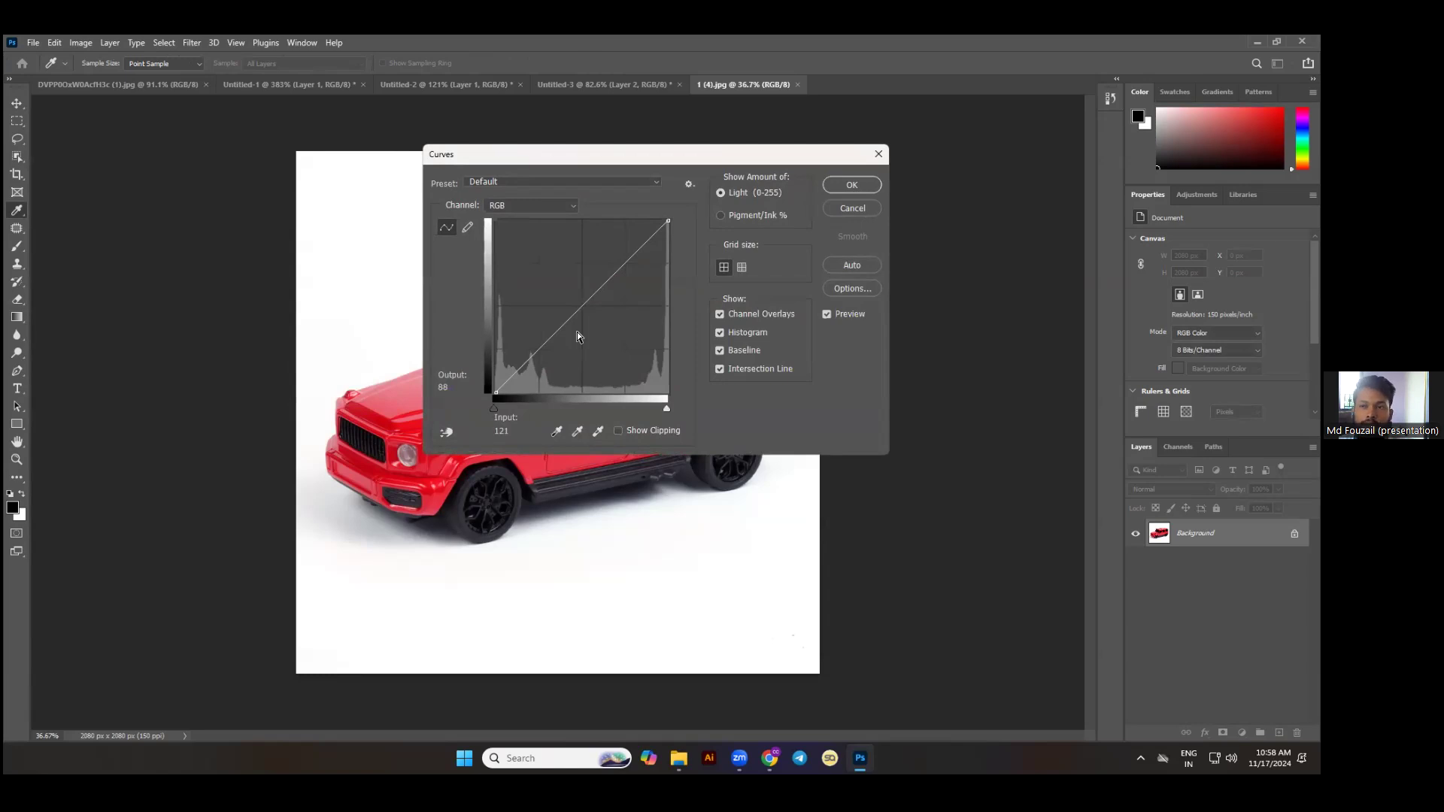
left_click_drag(704, 158, 661, 179)
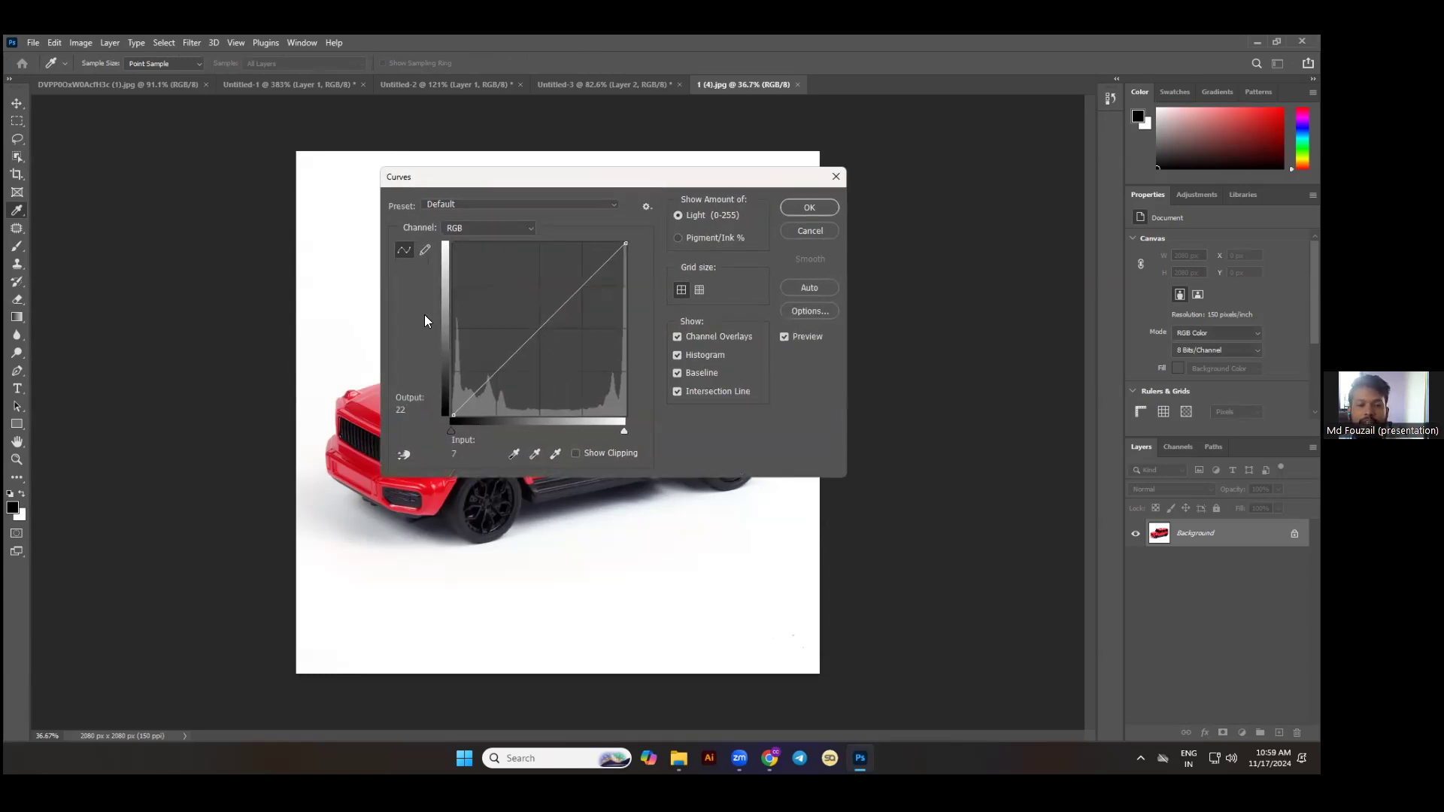
left_click(812, 232)
Recolour the red car blue with a Hue/Saturation adjustment, setting the Reds hue to -115.
key("ctrl+u")
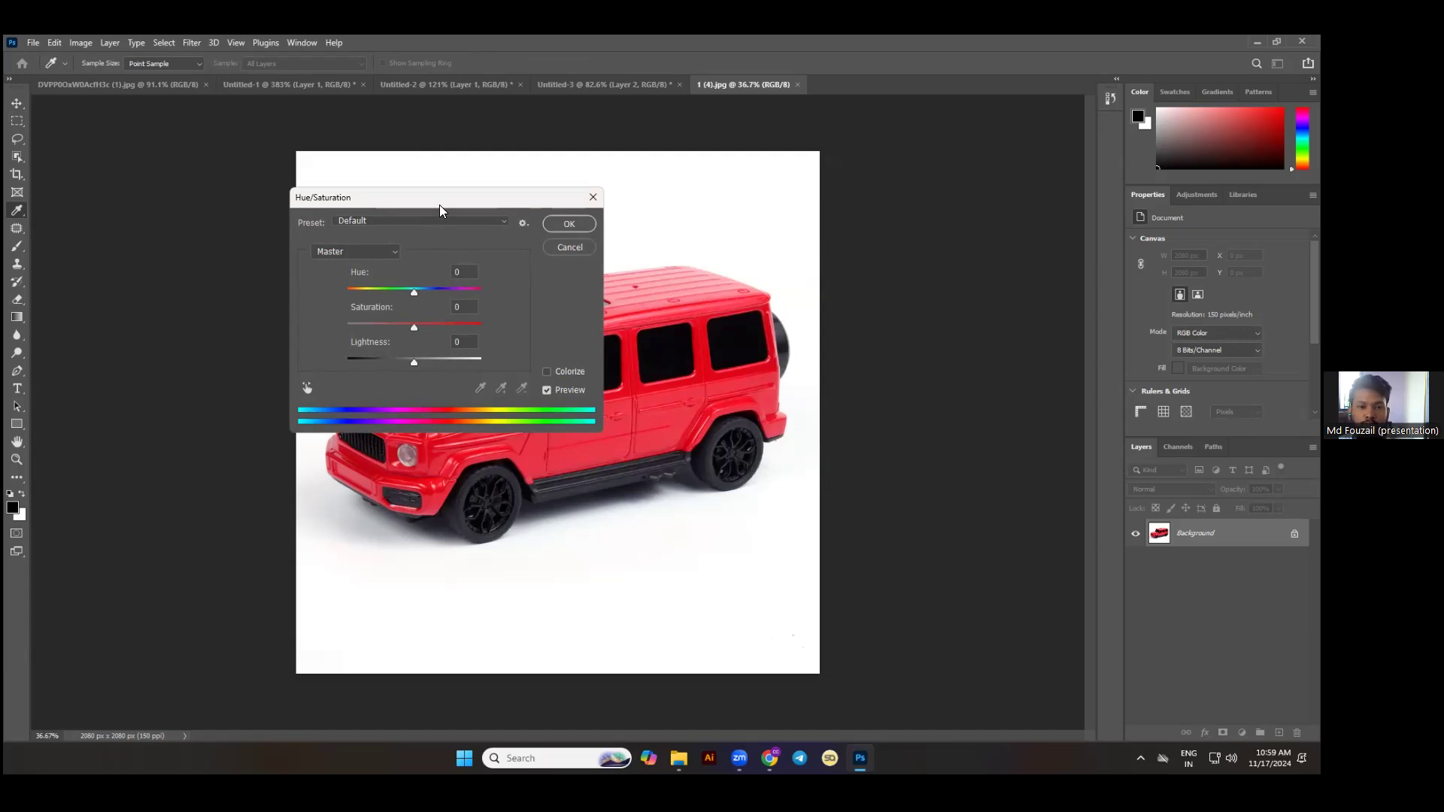
left_click(363, 251)
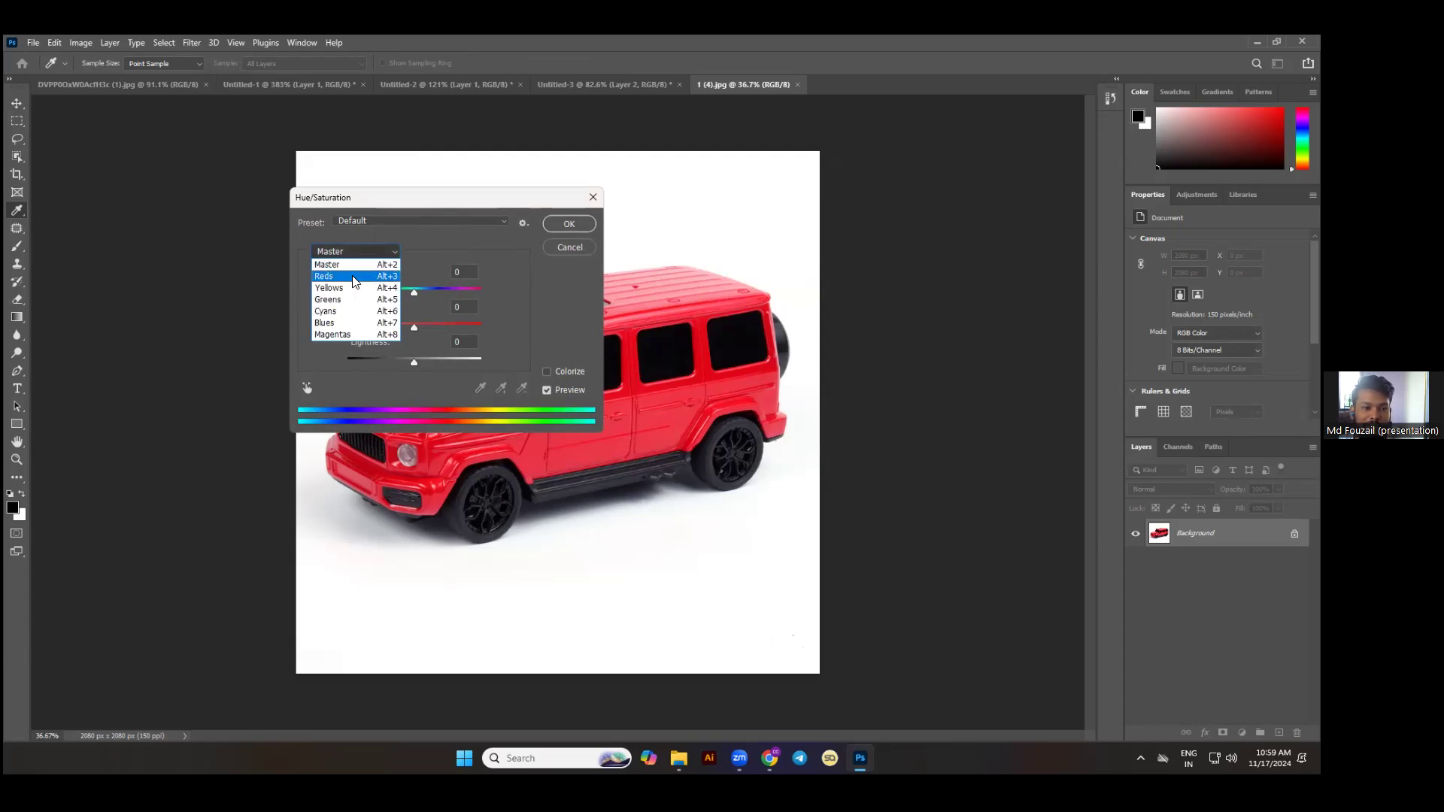
left_click(358, 276)
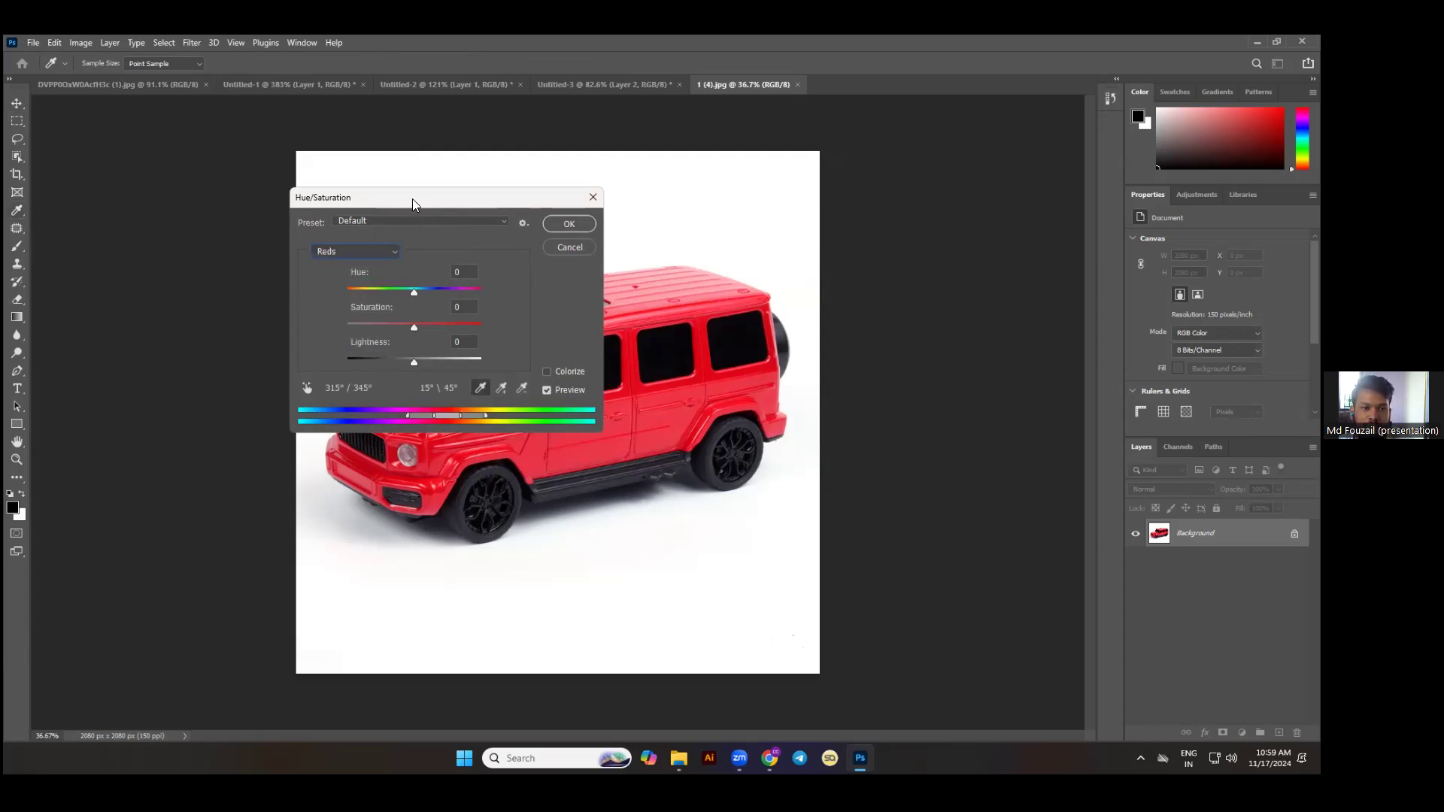
left_click_drag(412, 198, 183, 194)
left_click_drag(180, 287, 136, 288)
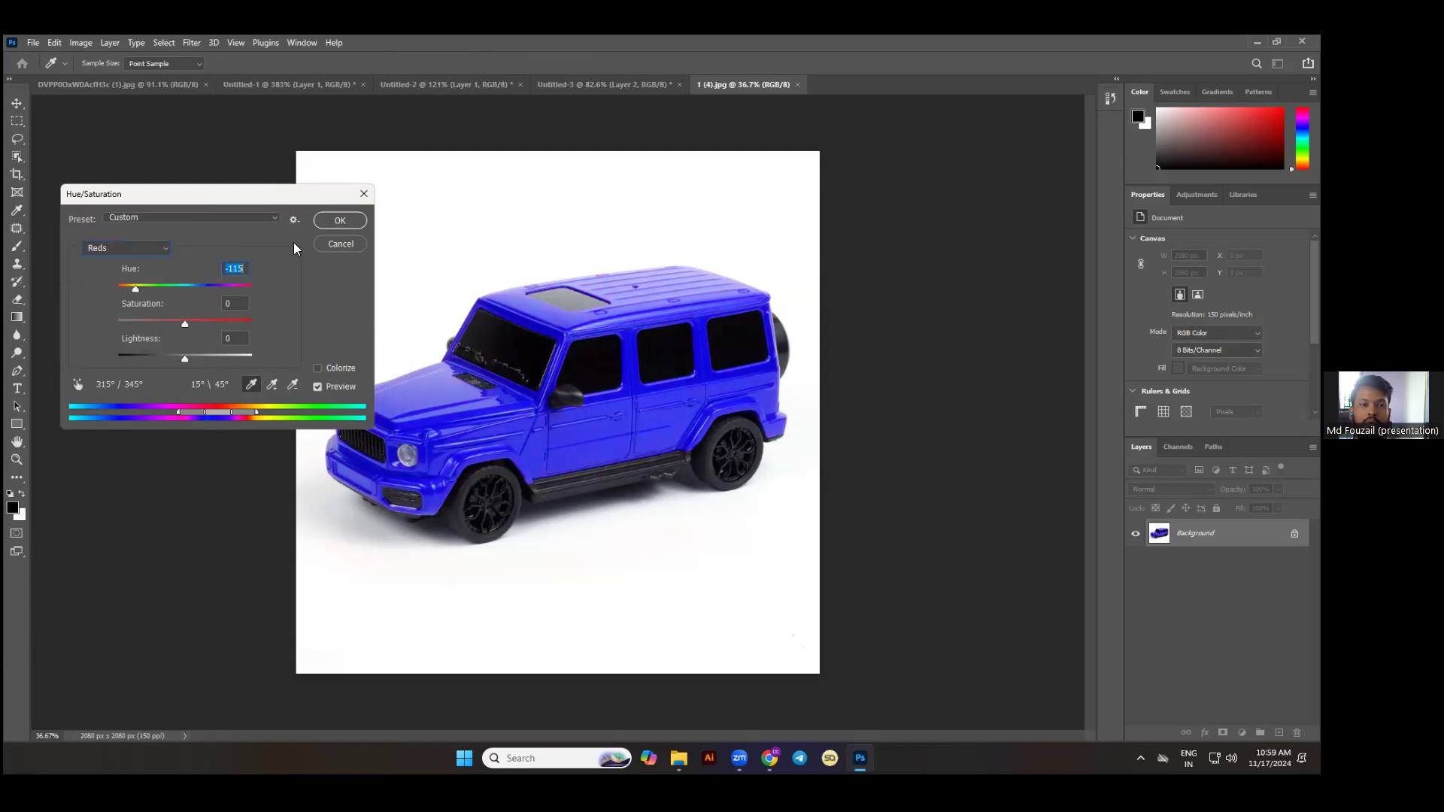
left_click(339, 220)
Examine the recoloured car up close, checking the headlight, bodywork and wheels for colour accuracy.
scroll(483, 376, "down", 2)
scroll(498, 407, "up", 5)
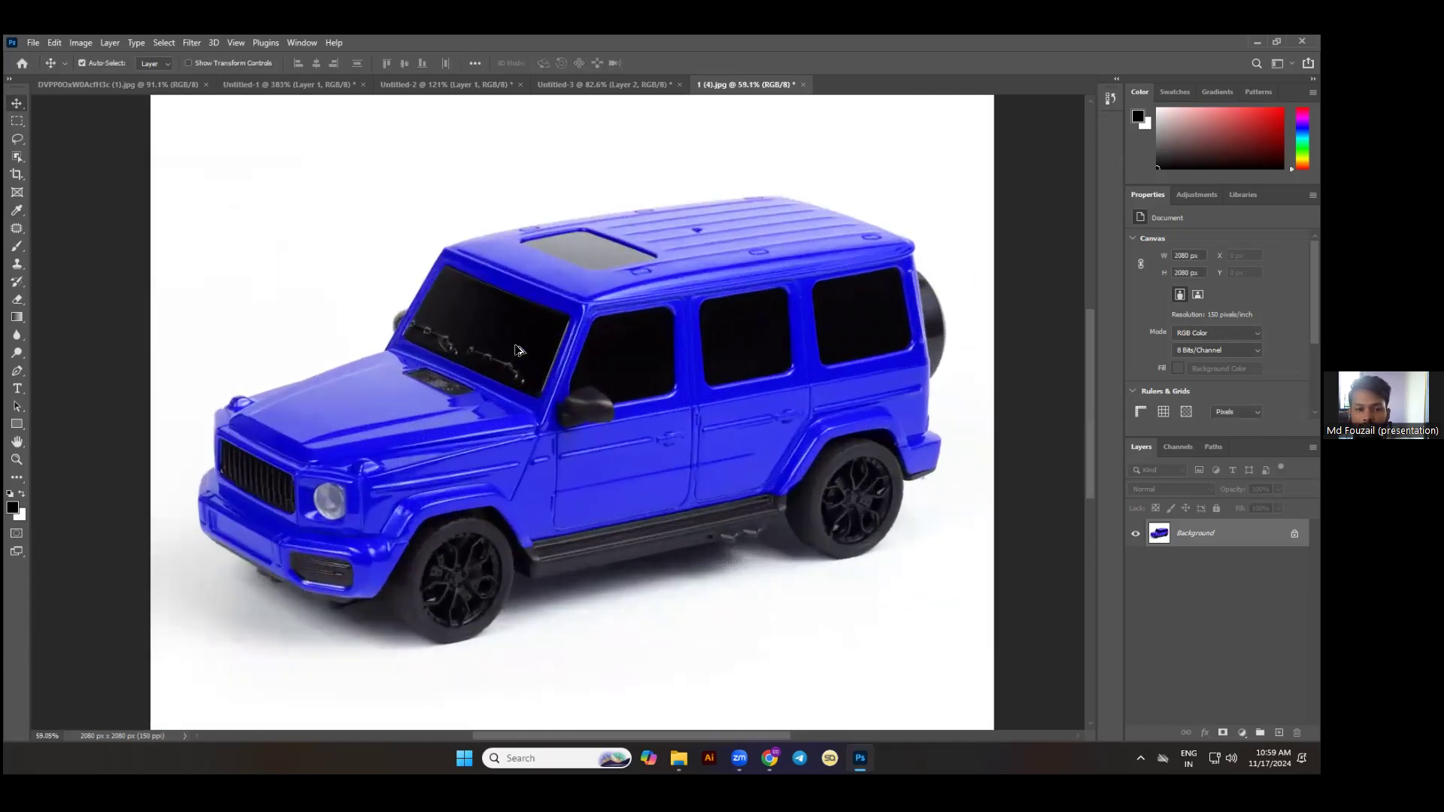
scroll(517, 351, "up", 8)
left_click_drag(313, 480, 496, 276)
left_click_drag(261, 429, 340, 258)
scroll(239, 467, "up", 5)
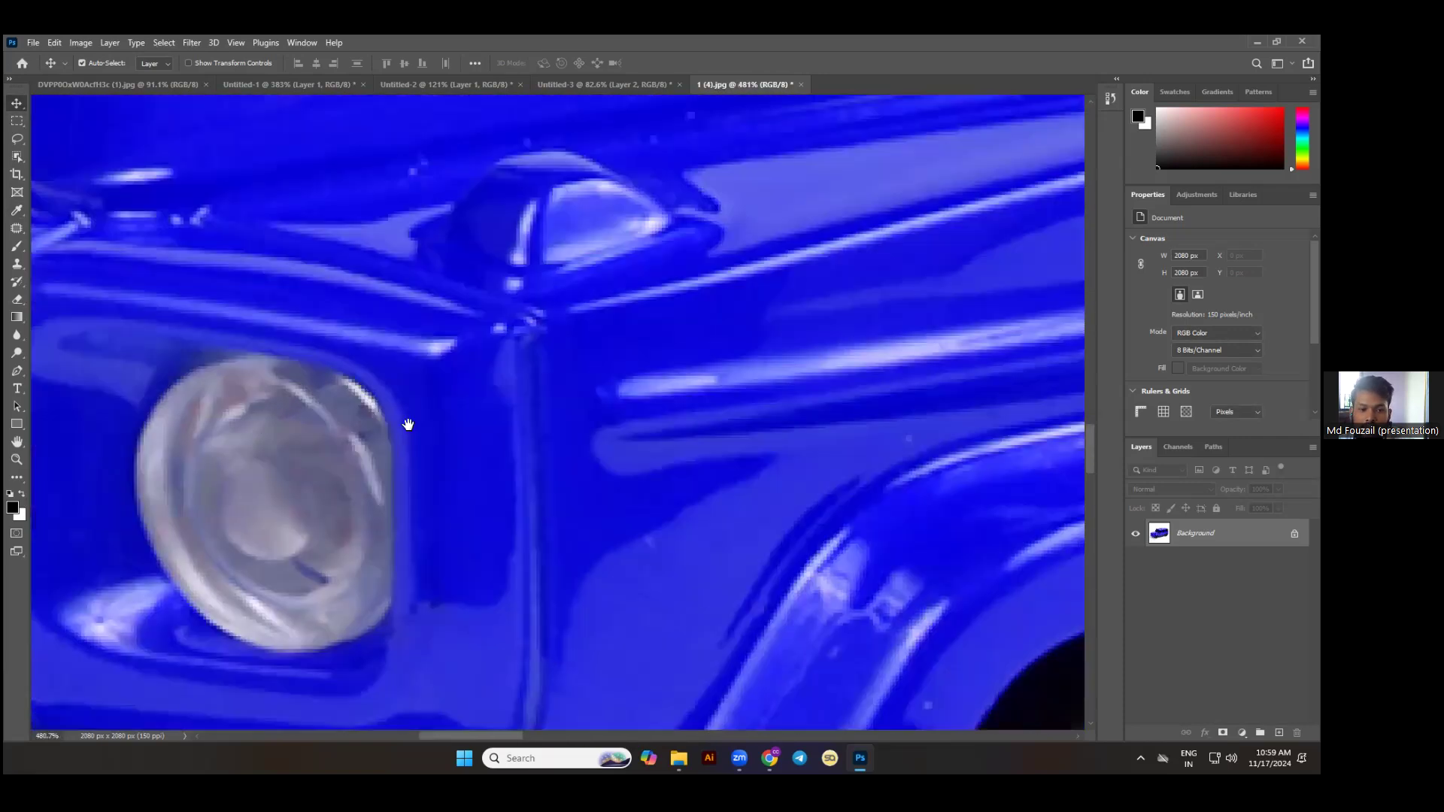
left_click_drag(408, 425, 575, 352)
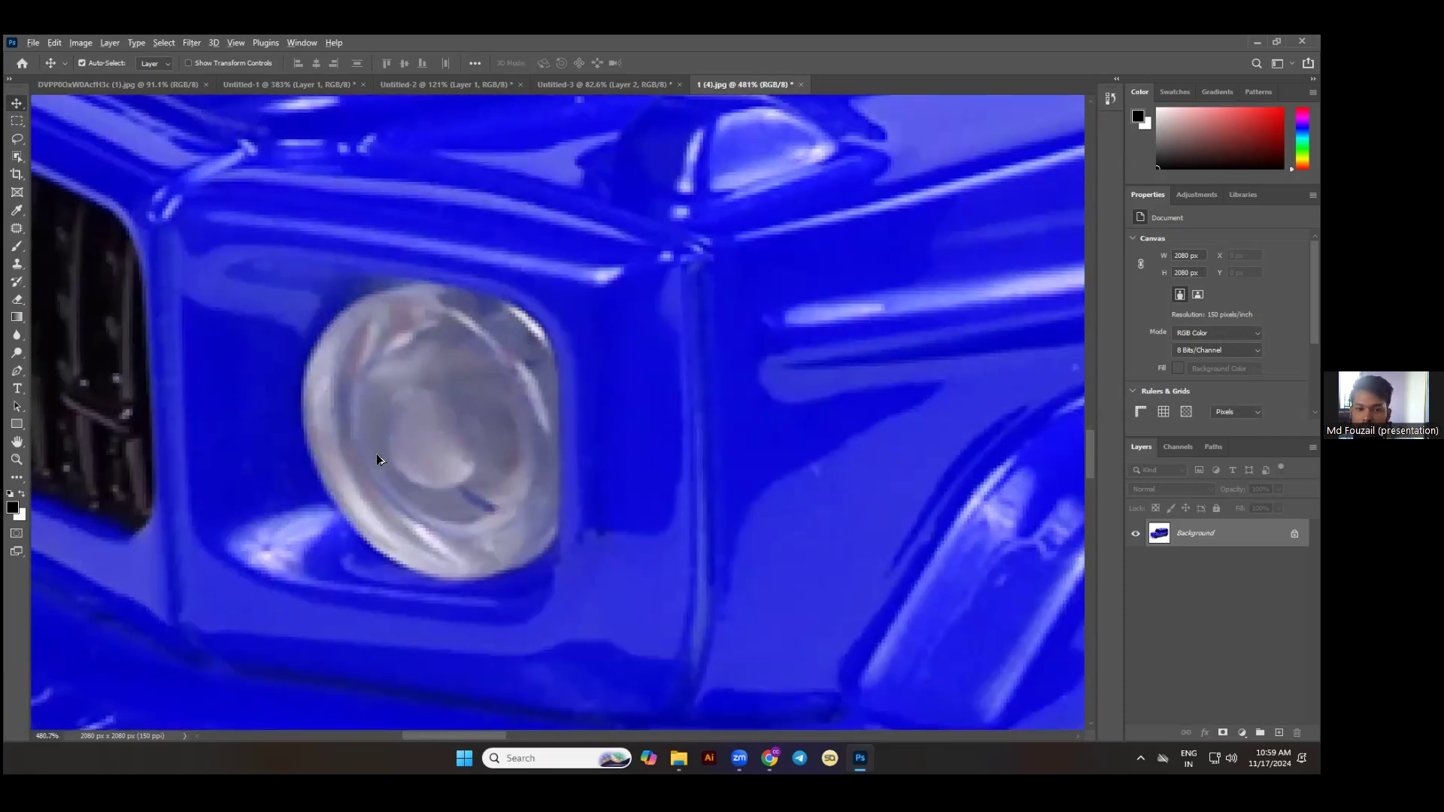
scroll(376, 454, "down", 11)
left_click_drag(683, 571, 459, 331)
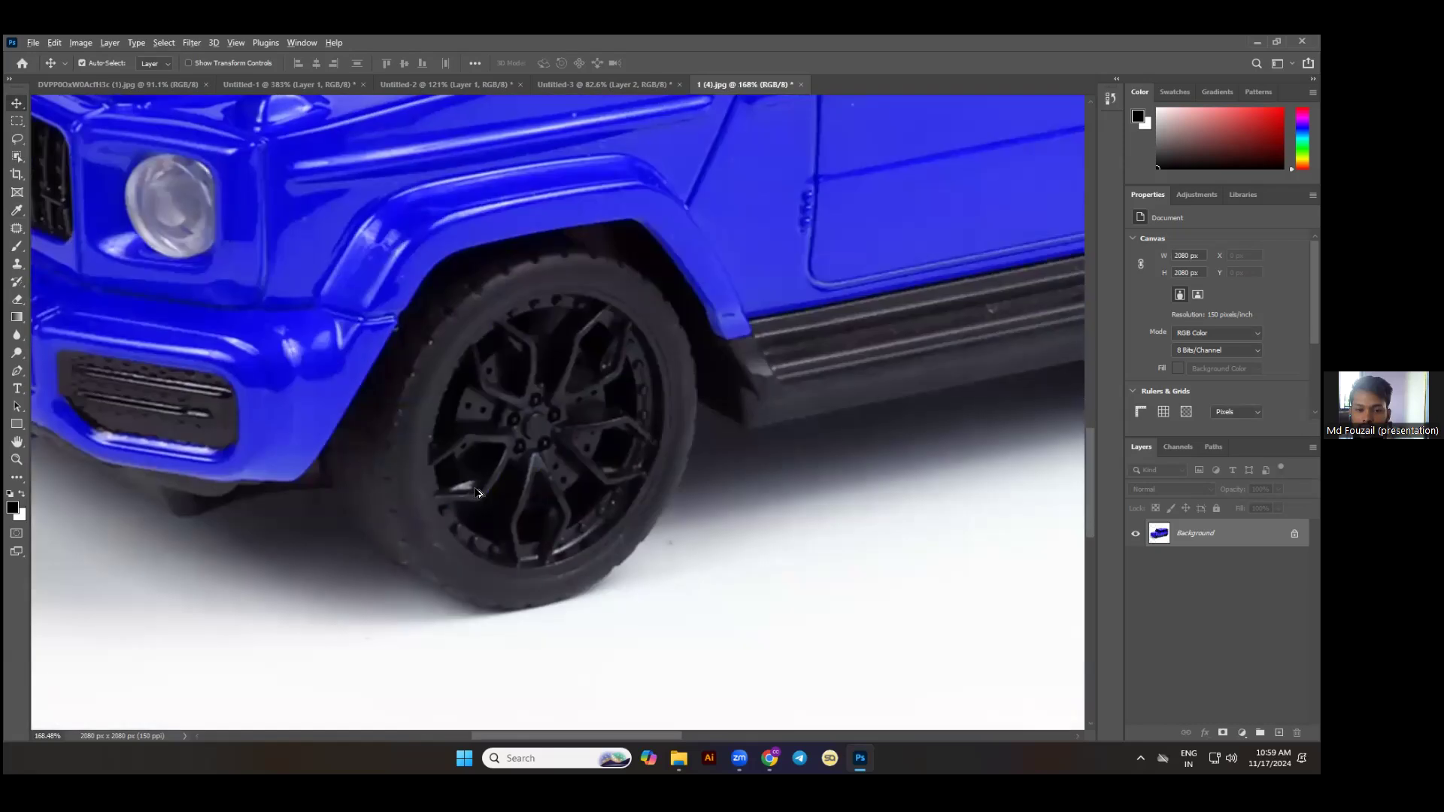
scroll(505, 513, "down", 3)
left_click_drag(757, 561, 532, 271)
scroll(552, 378, "down", 6)
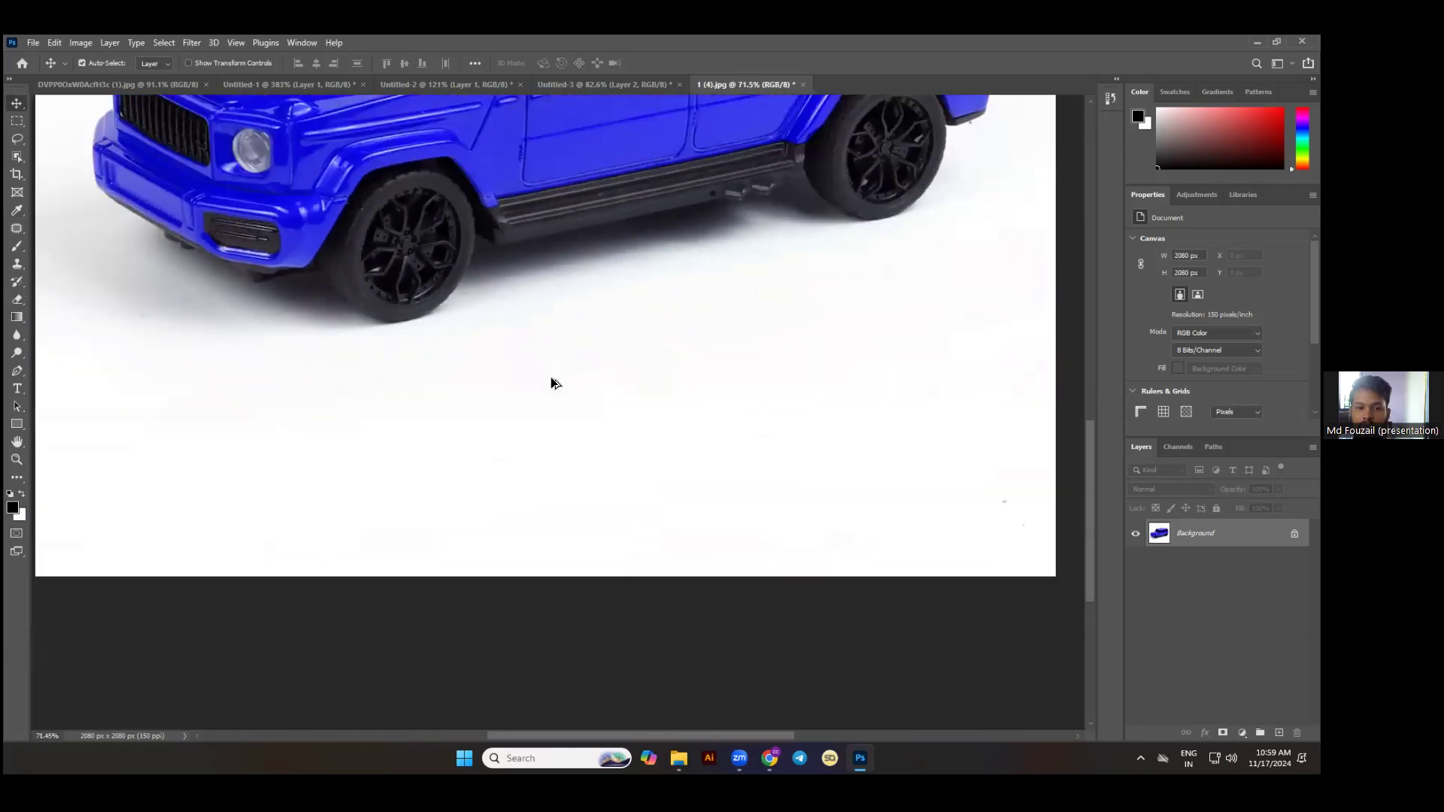
scroll(552, 380, "down", 1)
left_click_drag(639, 361, 617, 490)
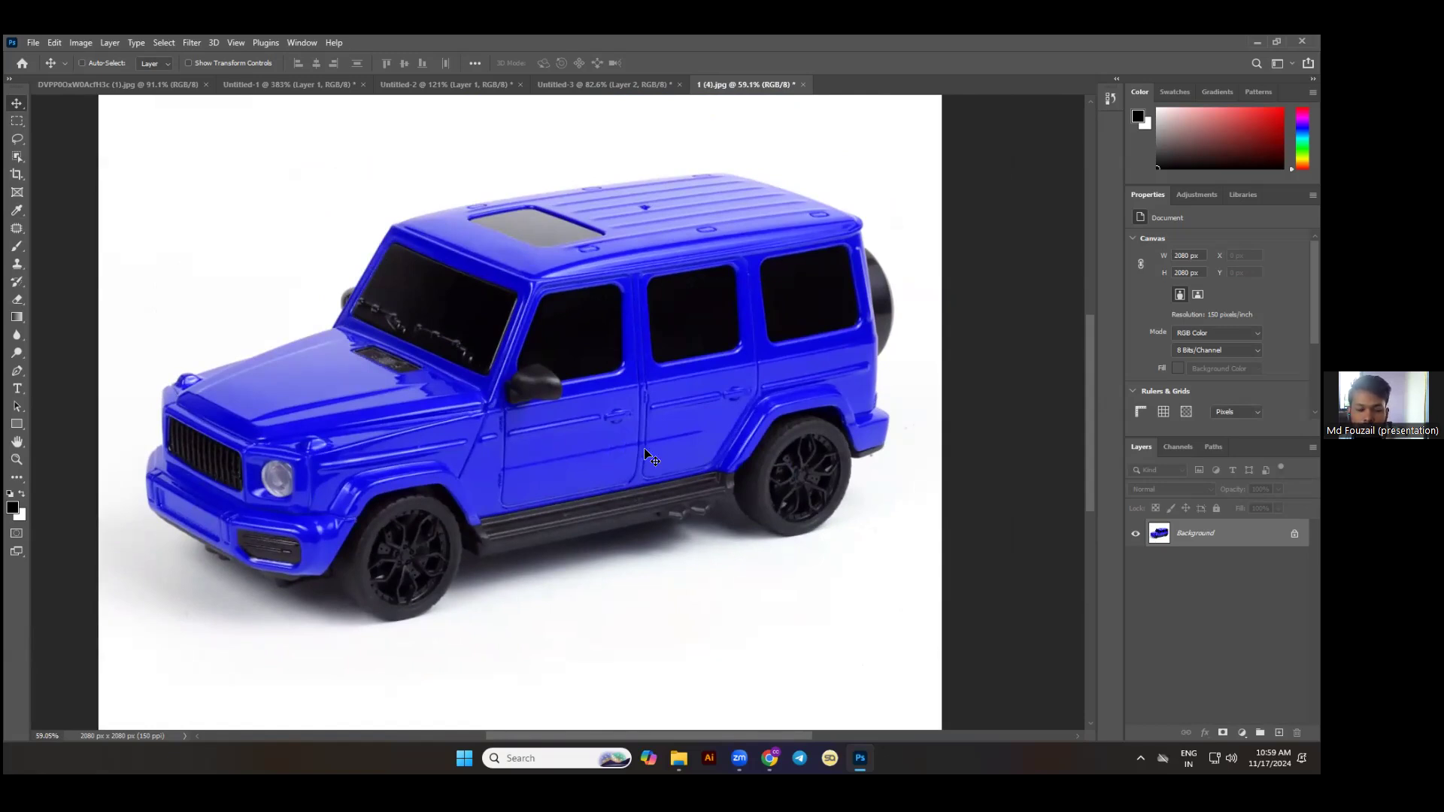
Compare the blue and red versions of the car, finishing with the Hue/Saturation recolouring undone.
key("ctrl+z")
key("ctrl+shift+z")
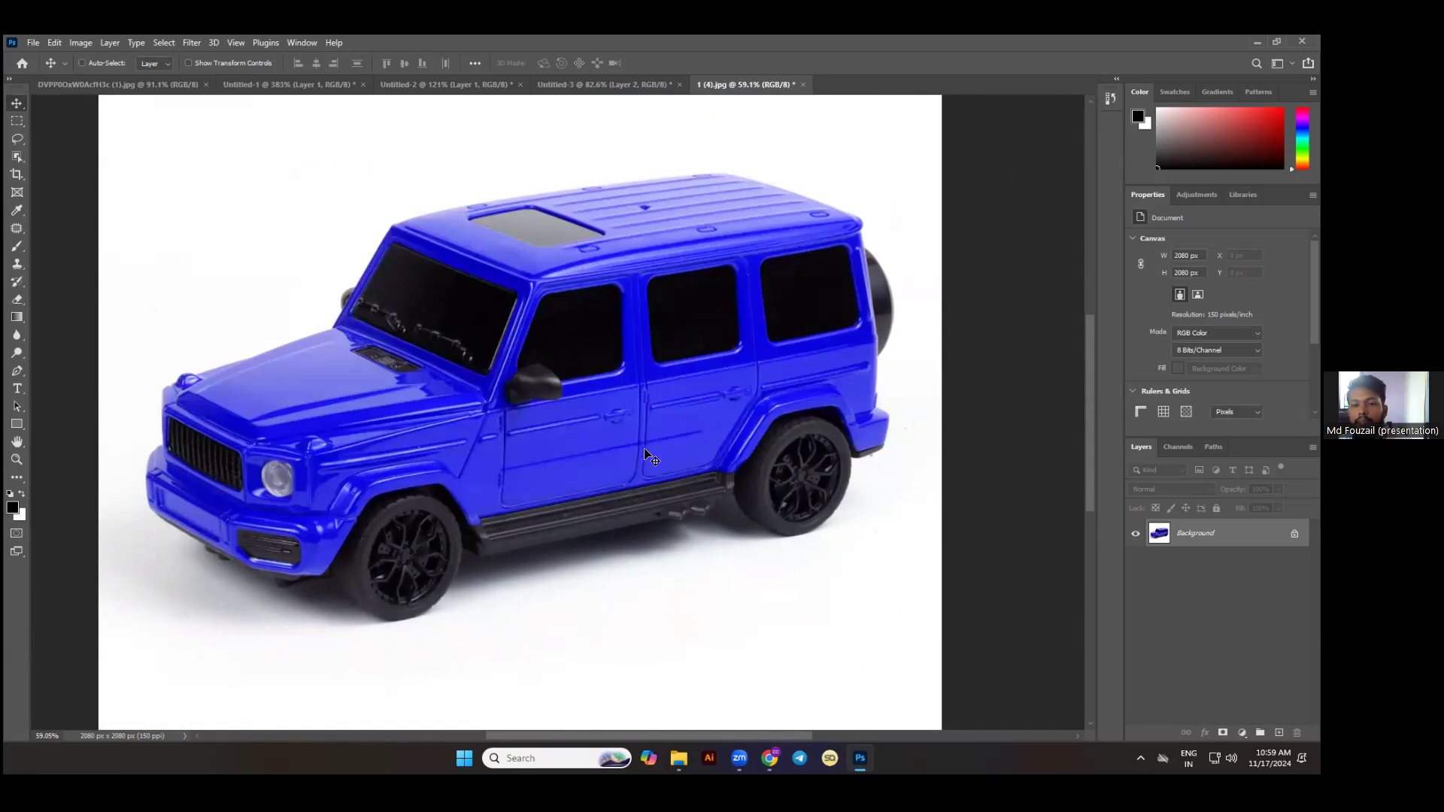
key("ctrl+z")
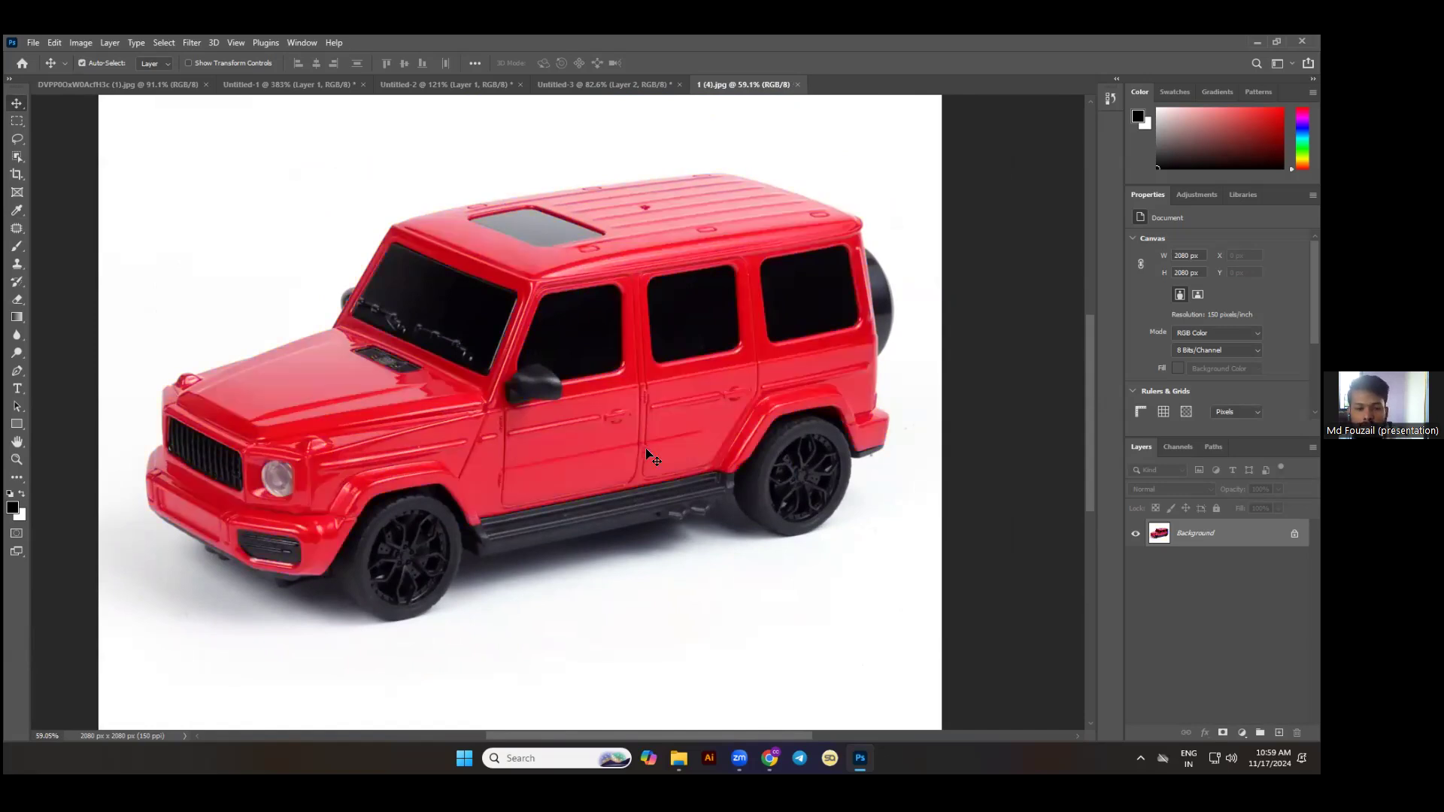
Try master hue shifts of +70, +90, +180 and +36 on the red car with Hue/Saturation, and discard them.
key("ctrl+u")
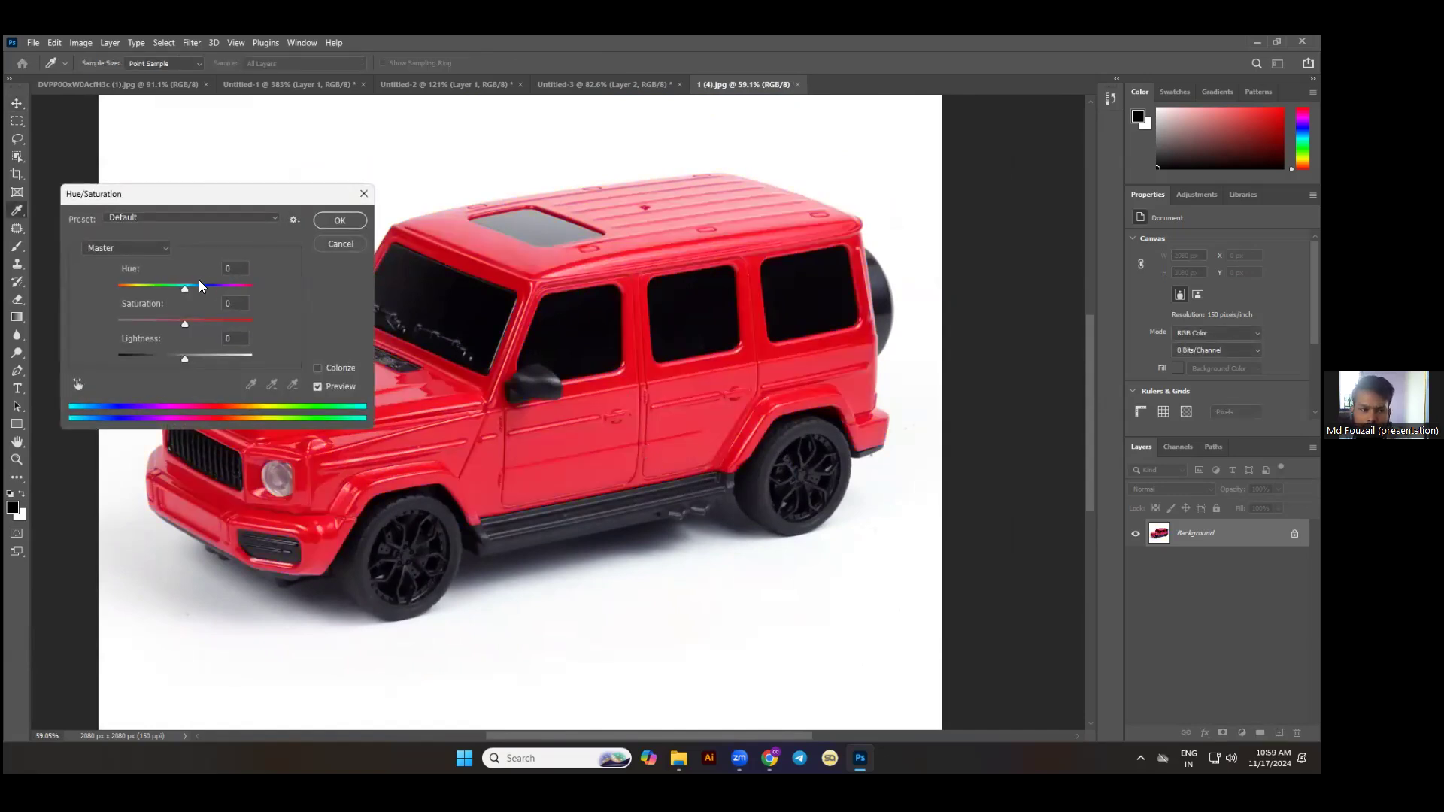
left_click_drag(185, 286, 221, 291)
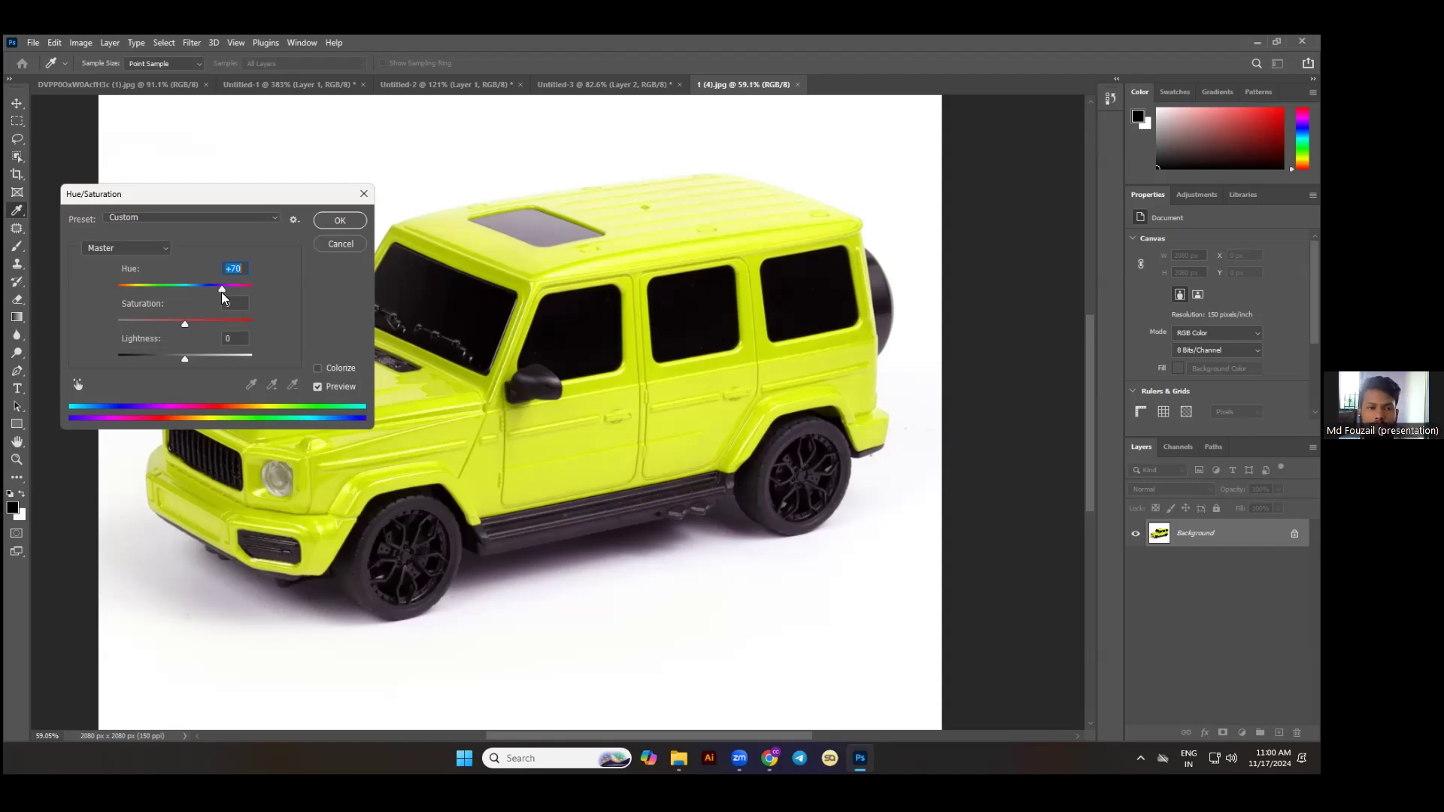
left_click_drag(222, 293, 227, 293)
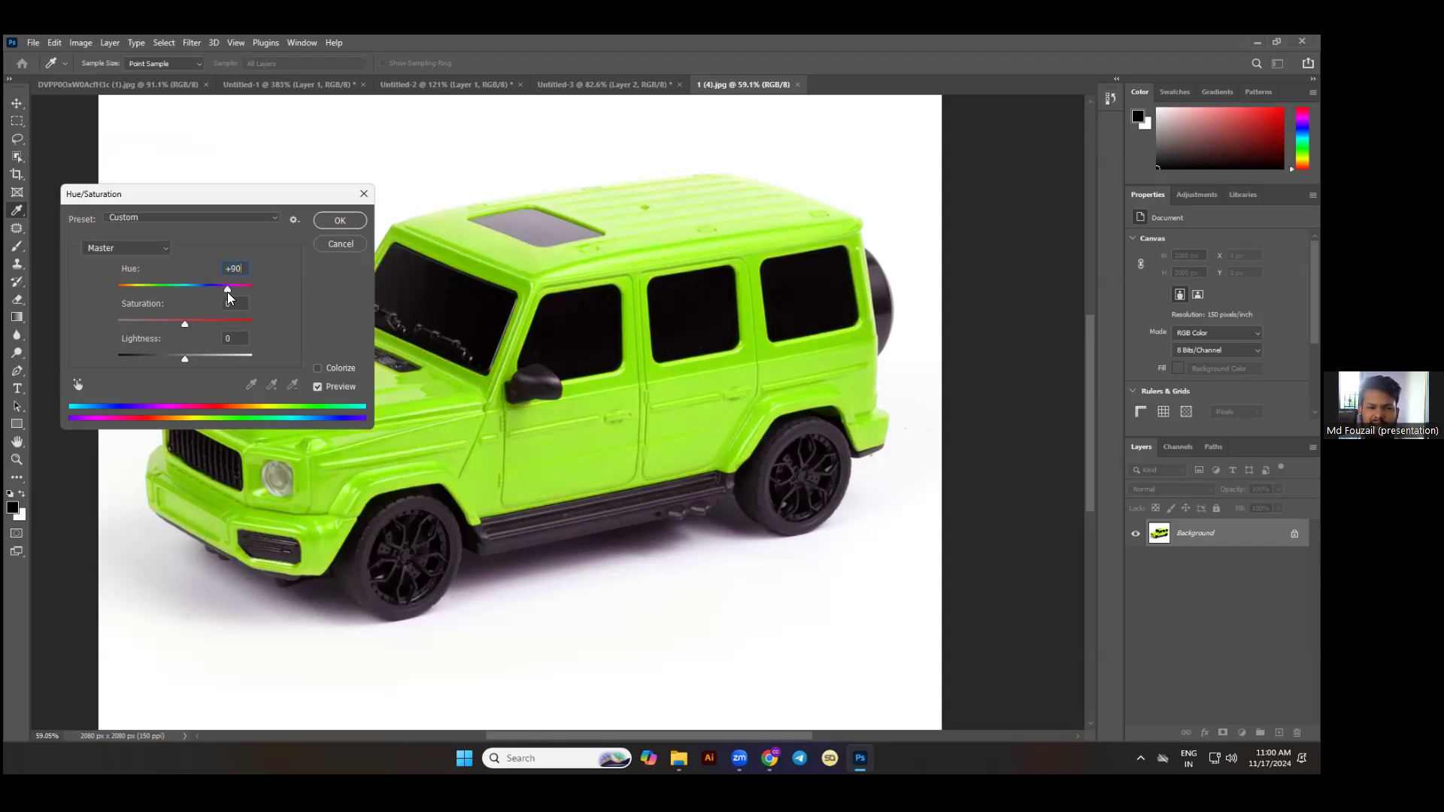
left_click_drag(229, 292, 256, 298)
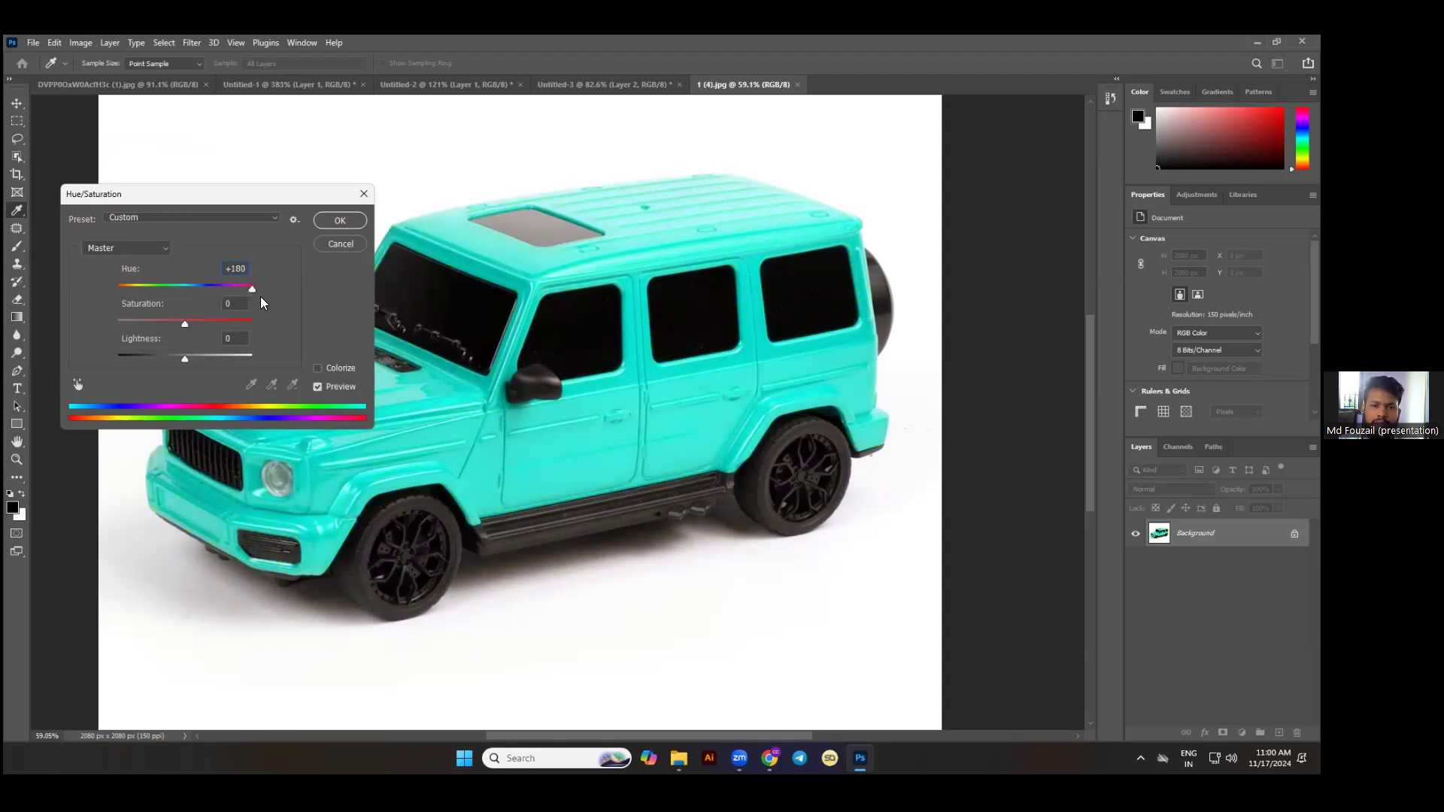
left_click_drag(260, 297, 211, 297)
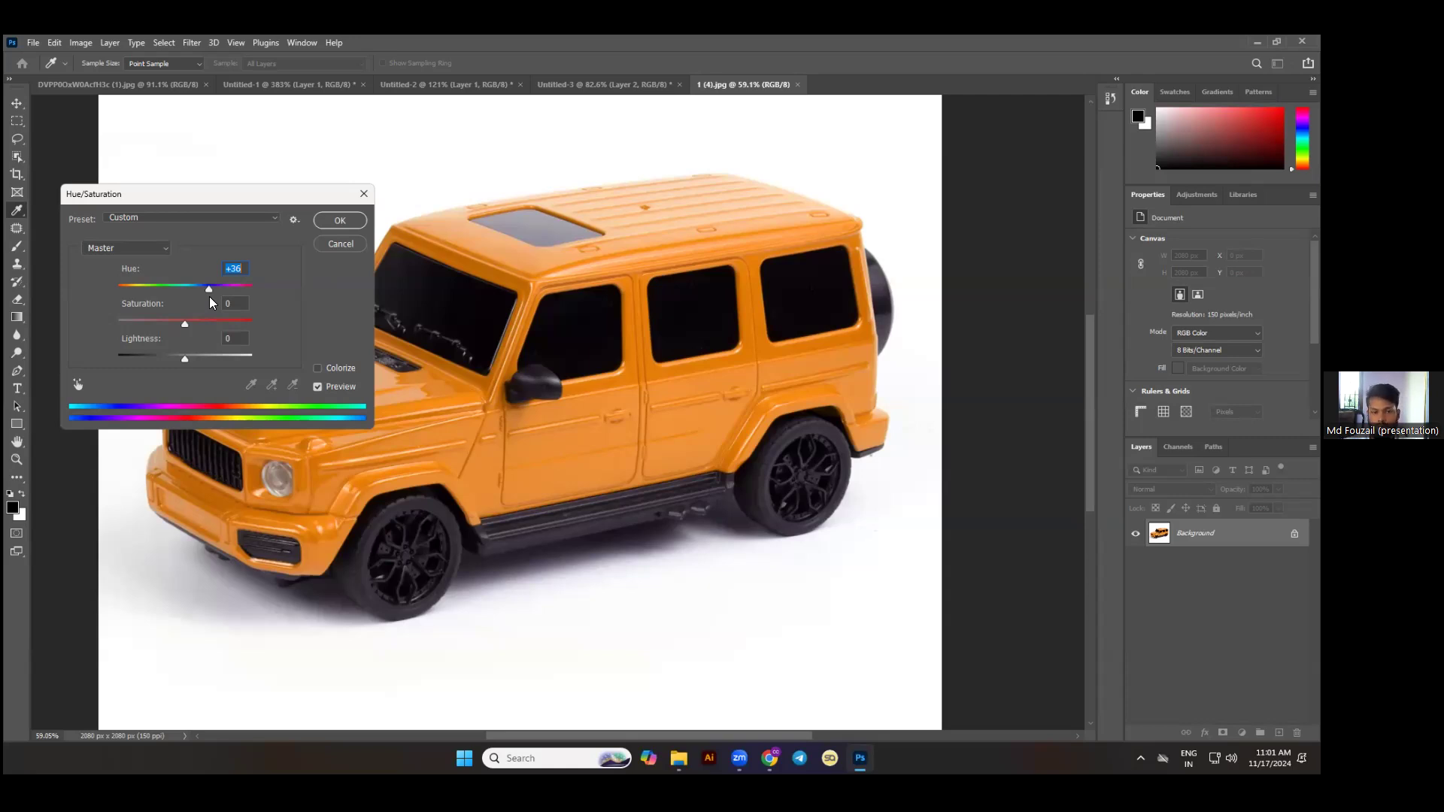
left_click(340, 245)
key("v")
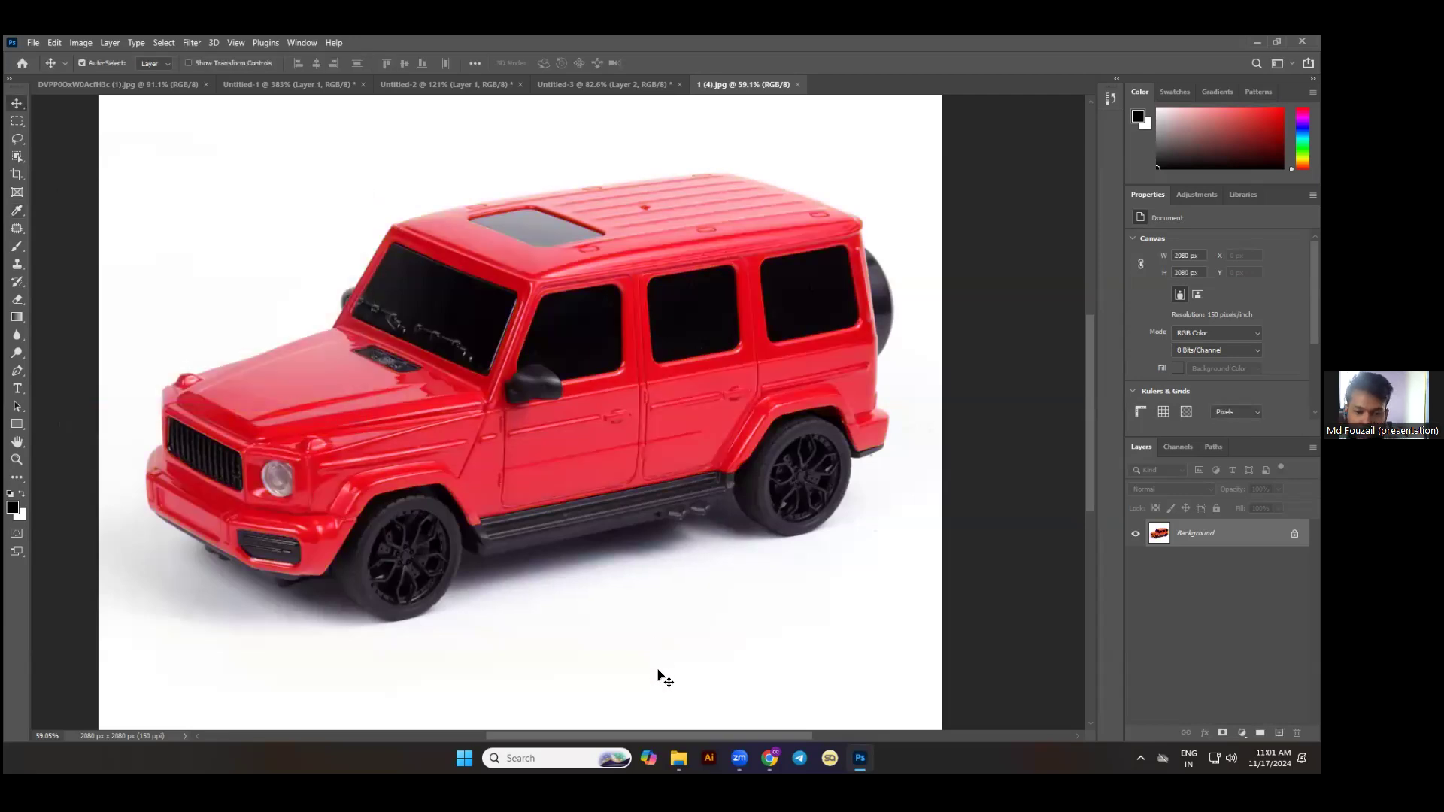
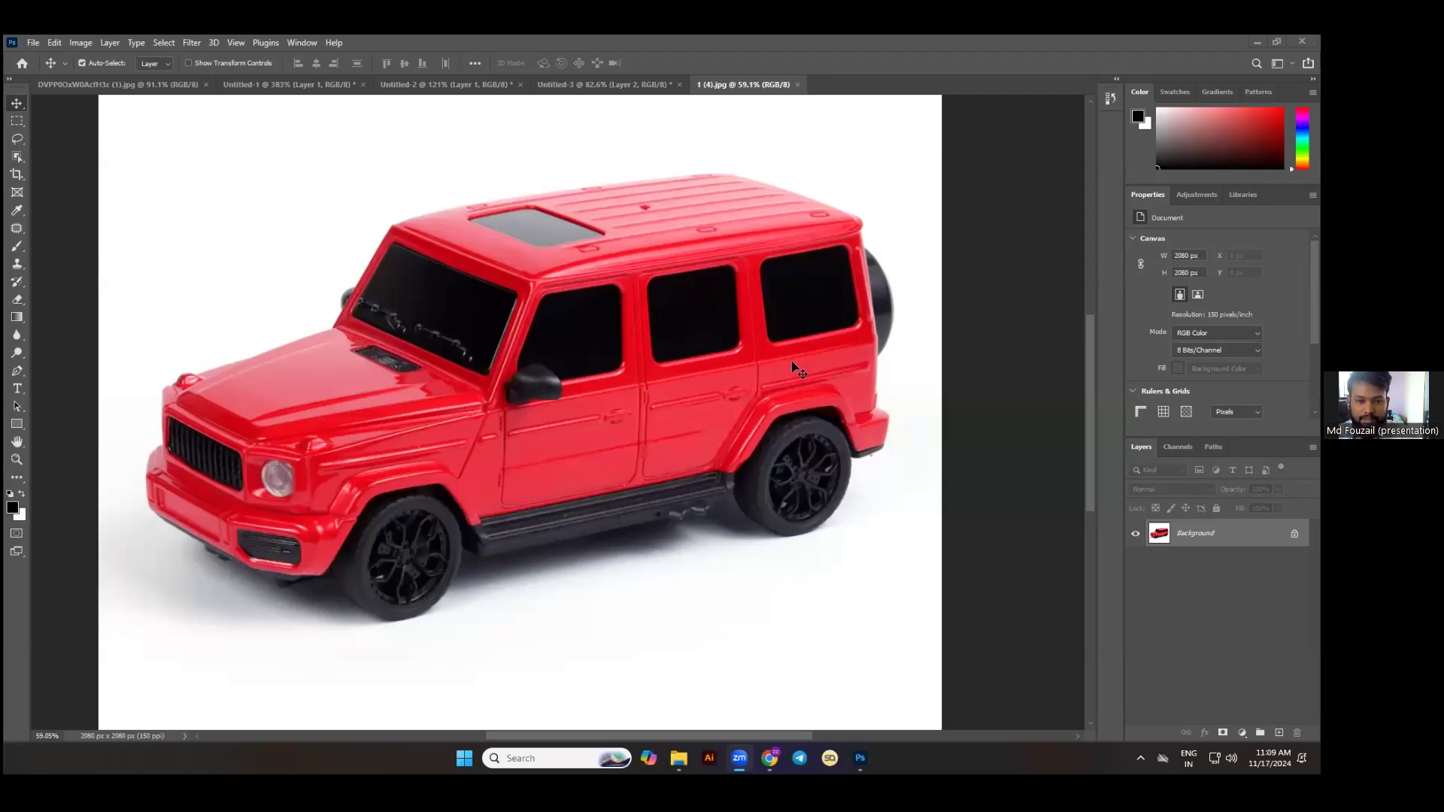
Open the blue car photo IMG_6024 from the New mate car folder and unlock its background layer.
scroll(320, 367, "down", 4)
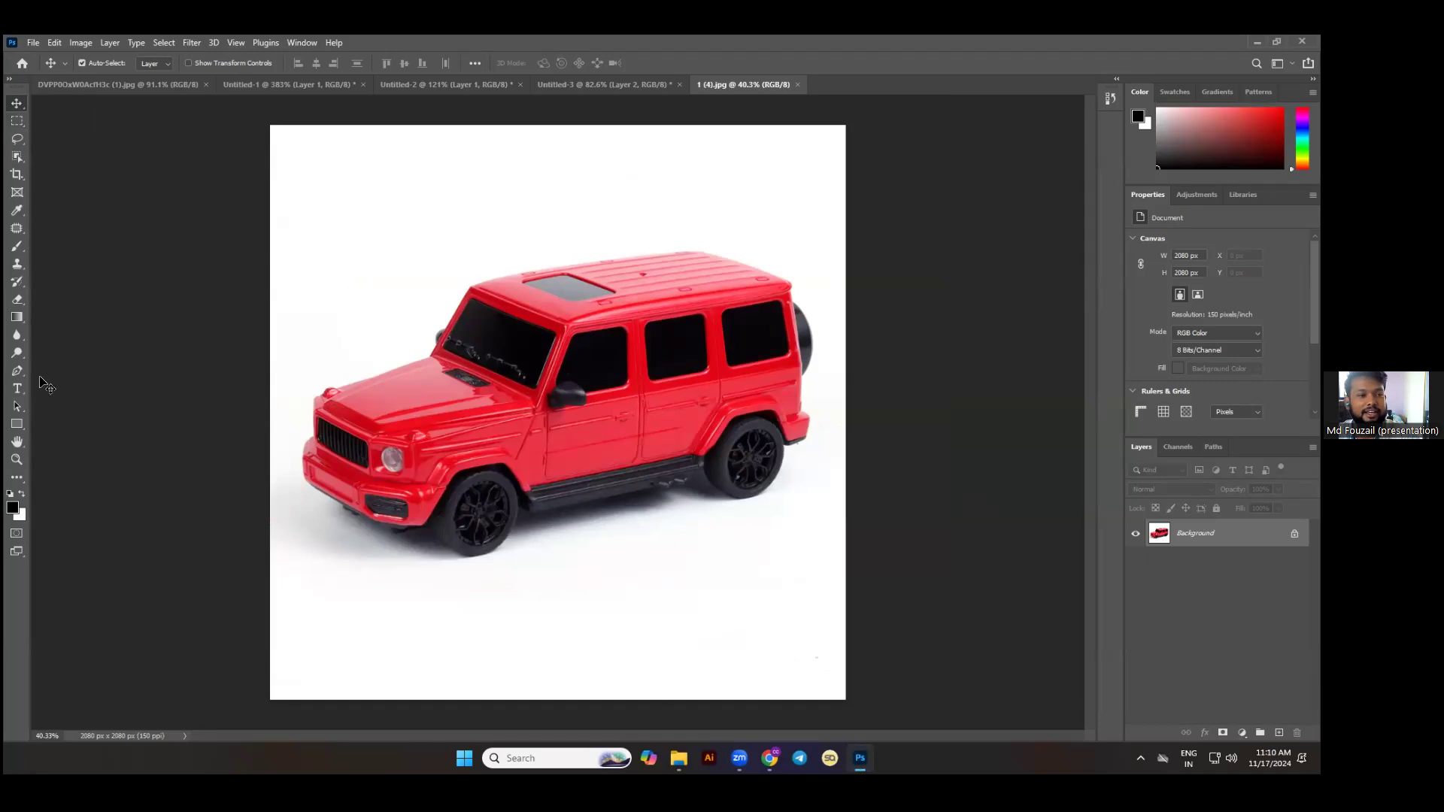
scroll(573, 388, "down", 1)
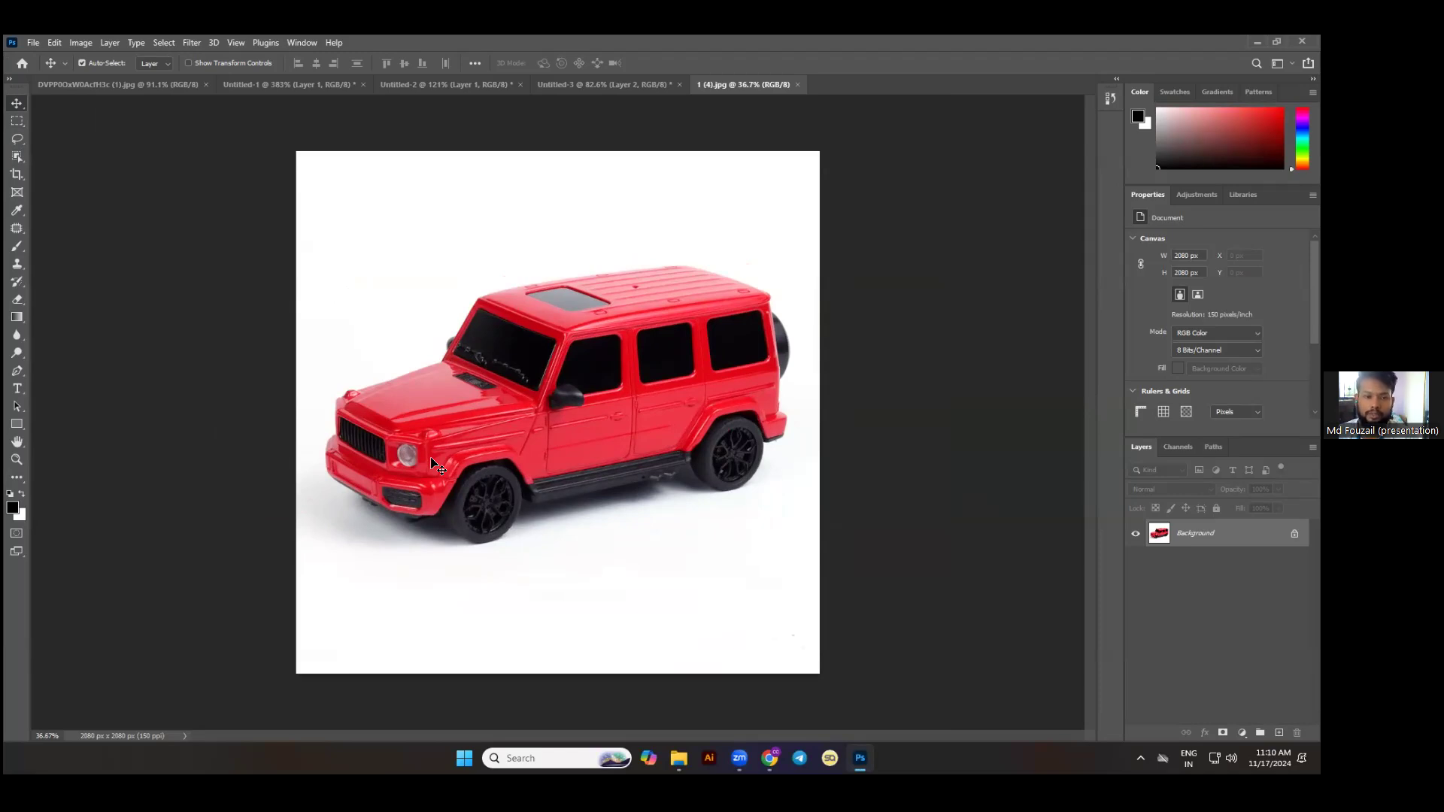
left_click(27, 44)
left_click(59, 64)
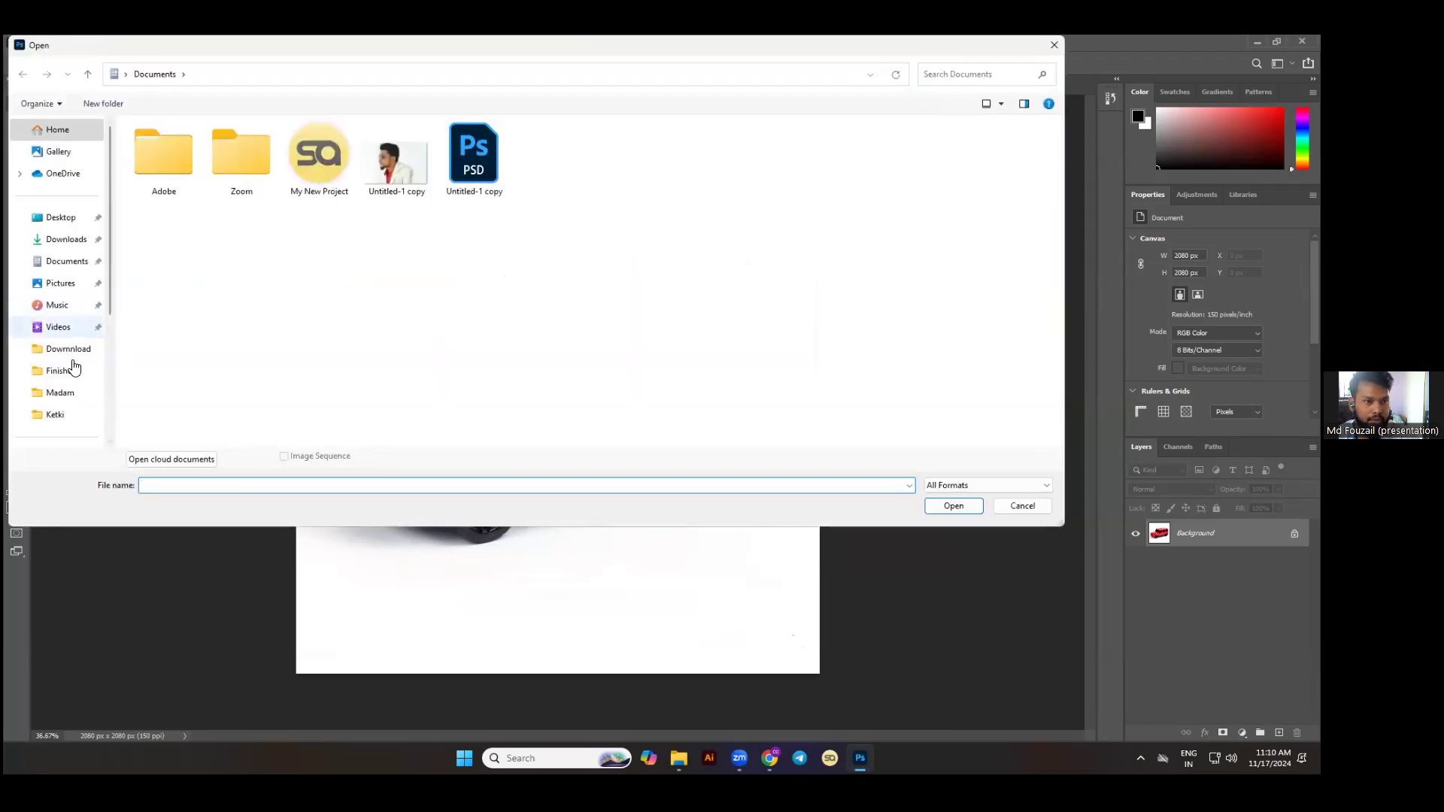
scroll(56, 347, "down", 3)
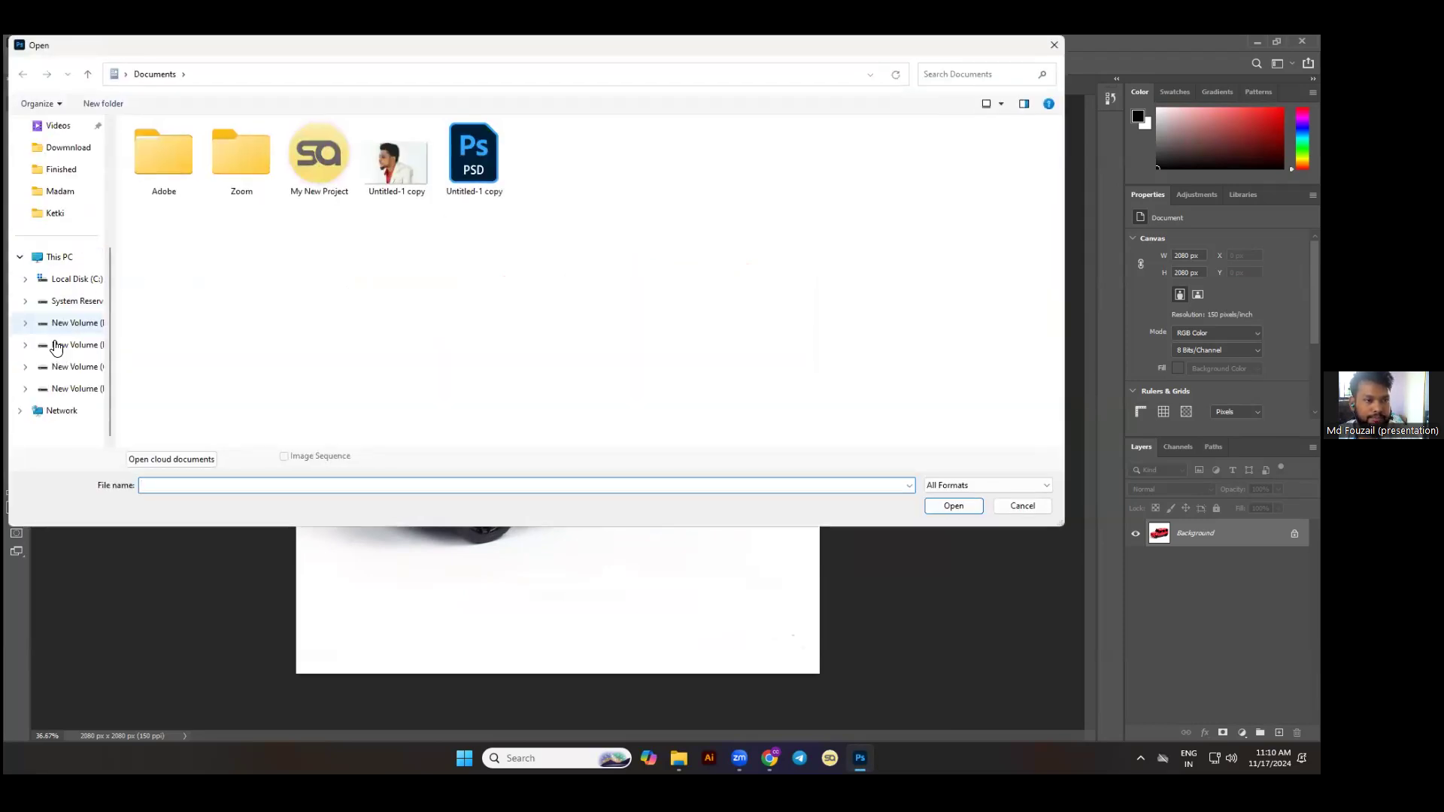
left_click(66, 388)
double_click(546, 167)
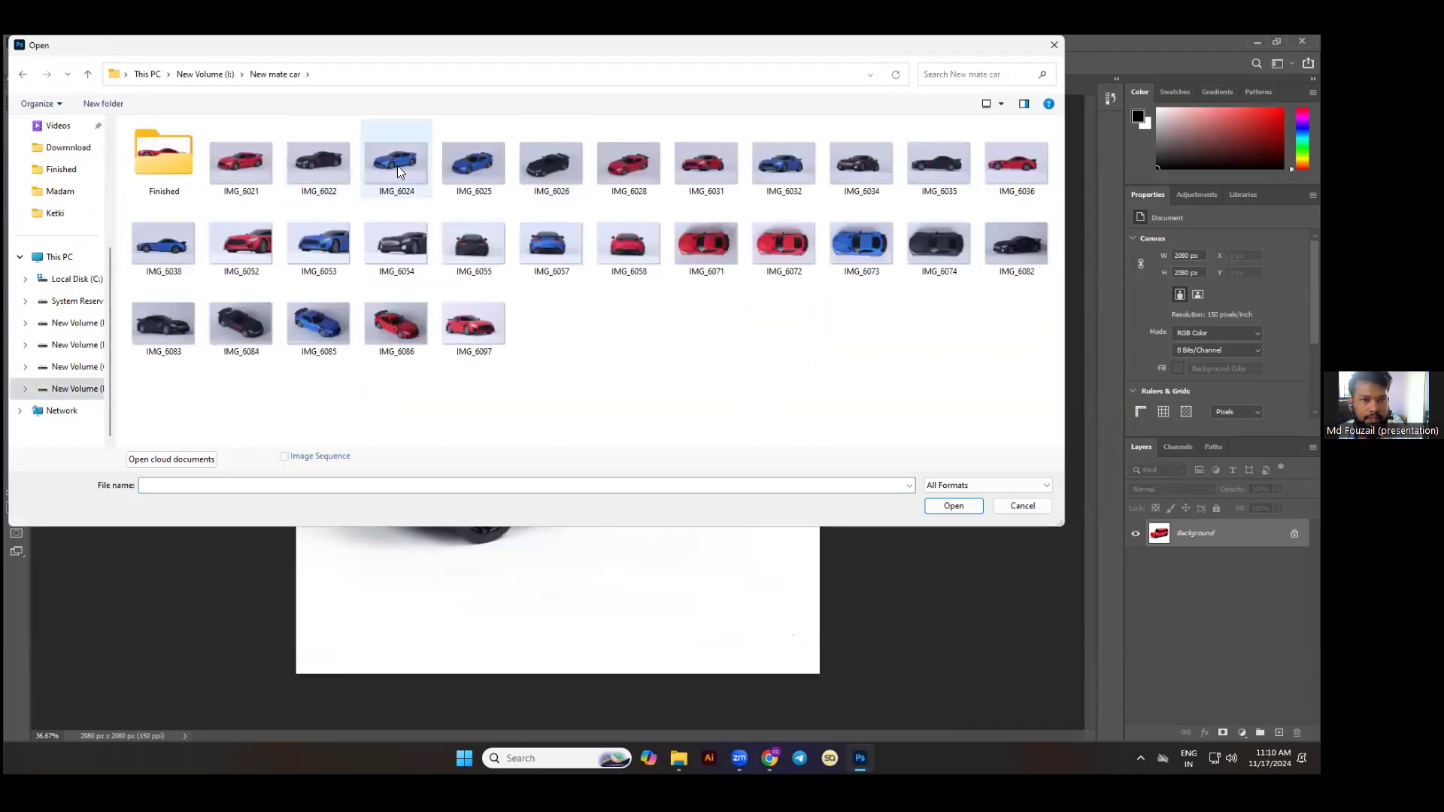
left_click(395, 173)
left_click(952, 505)
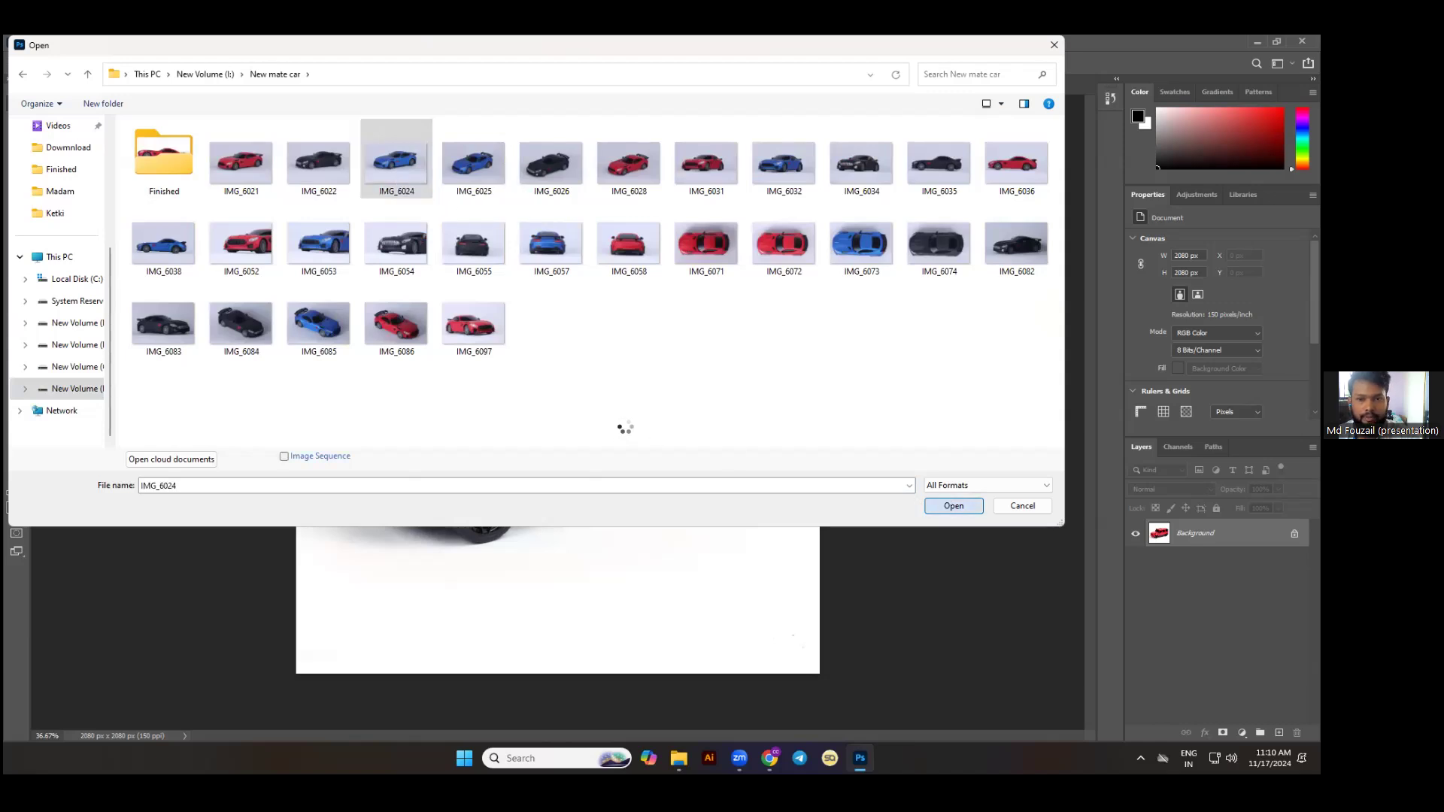
scroll(638, 471, "up", 1)
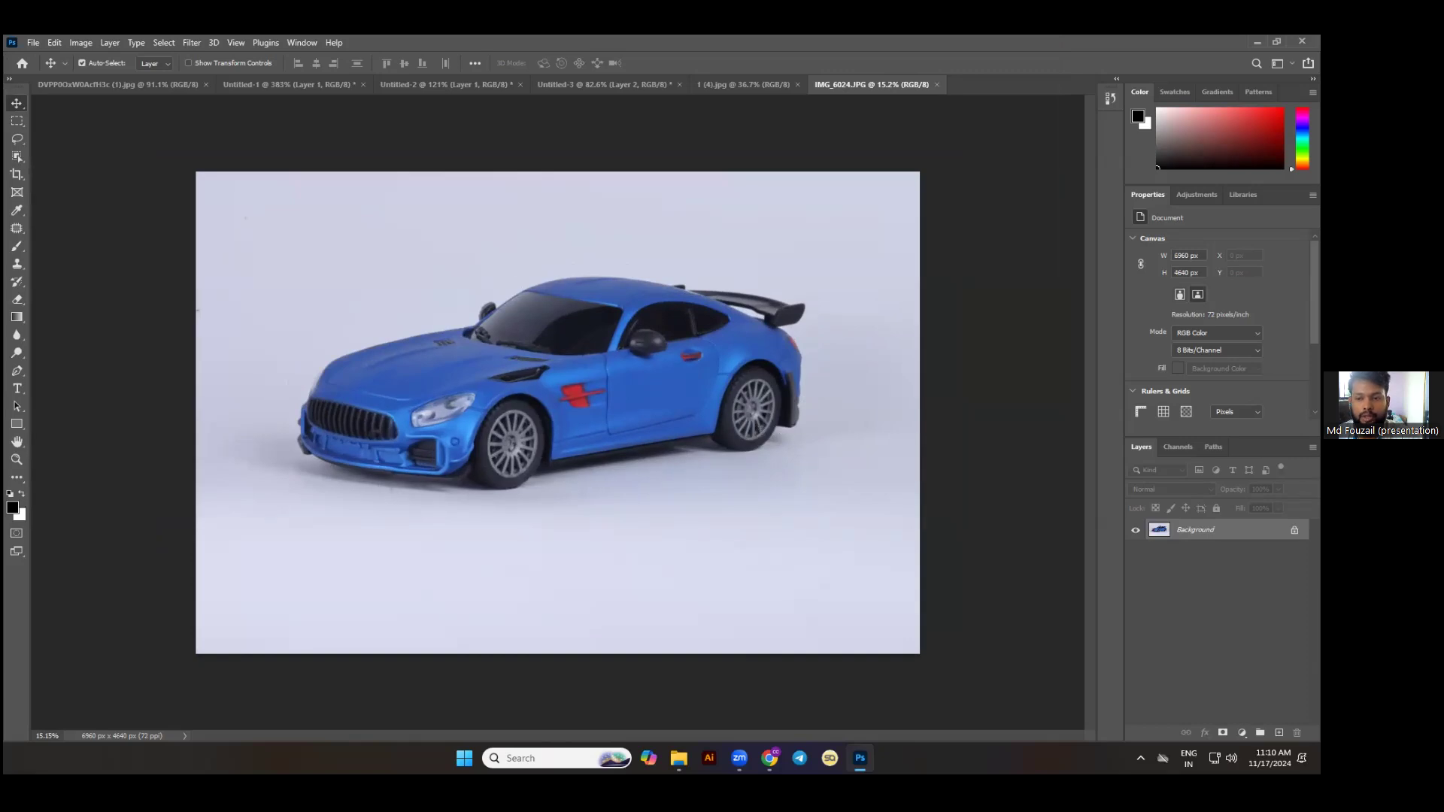
left_click(1294, 530)
left_click(1241, 733)
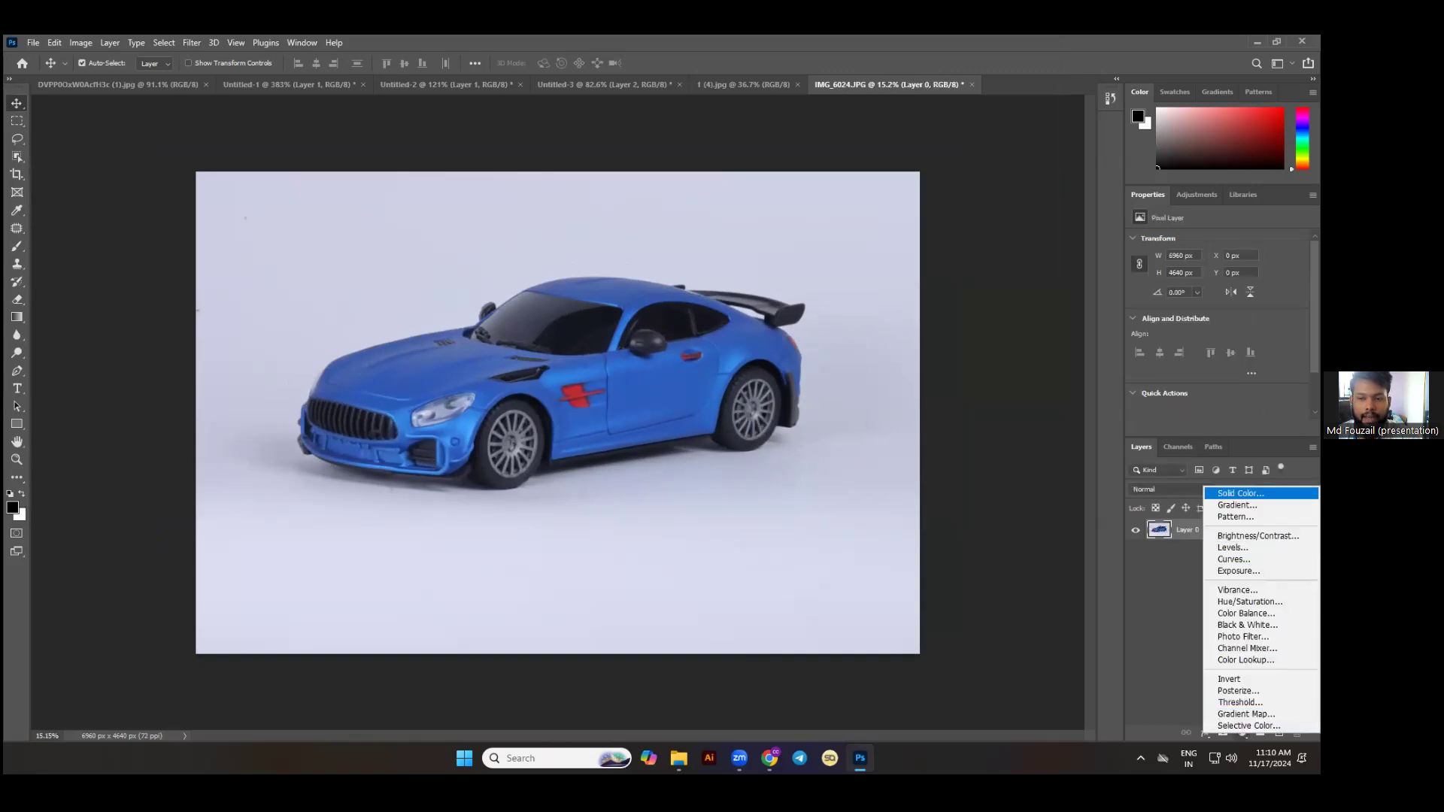
left_click(1237, 494)
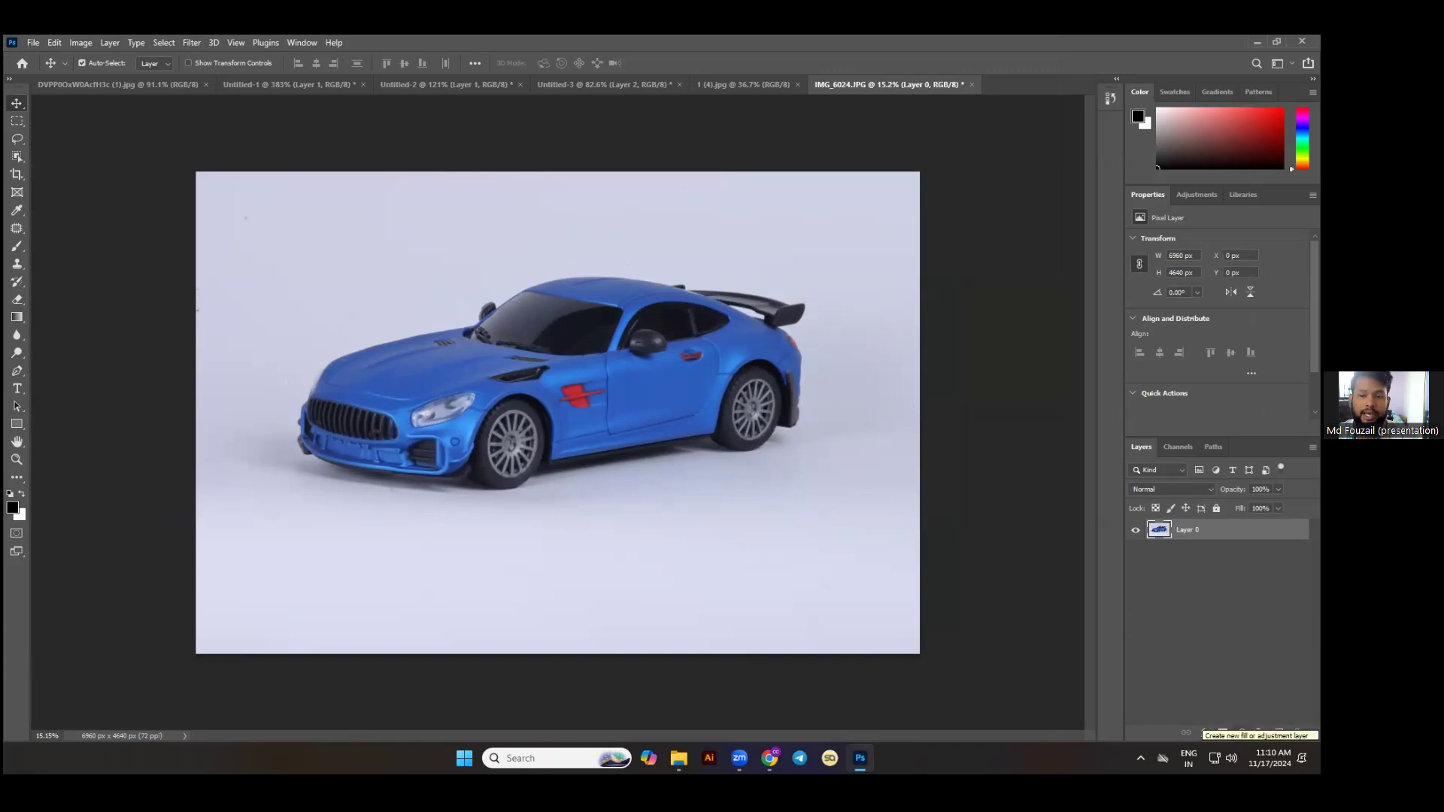
left_click(1241, 732)
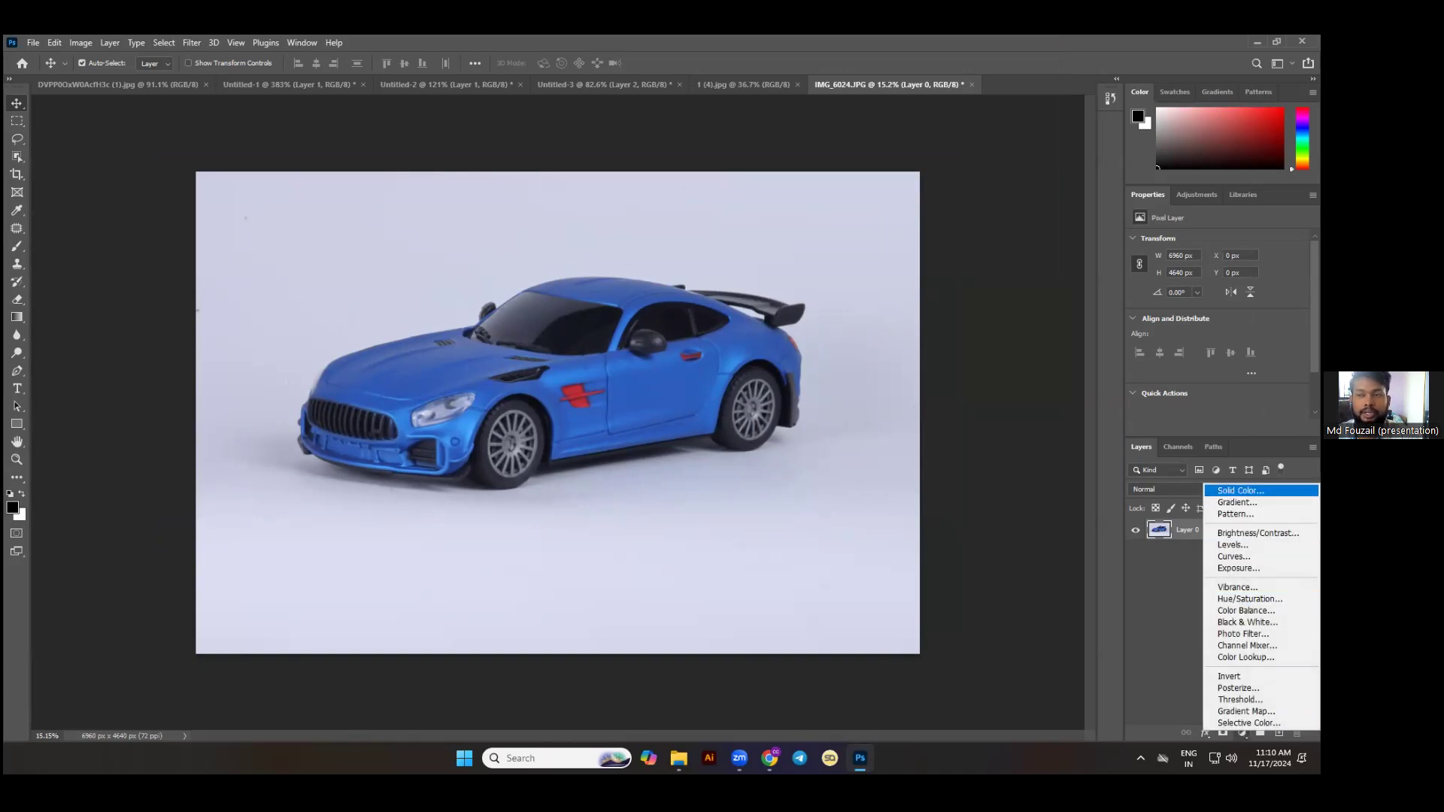
left_click(1241, 490)
left_click_drag(594, 235, 406, 168)
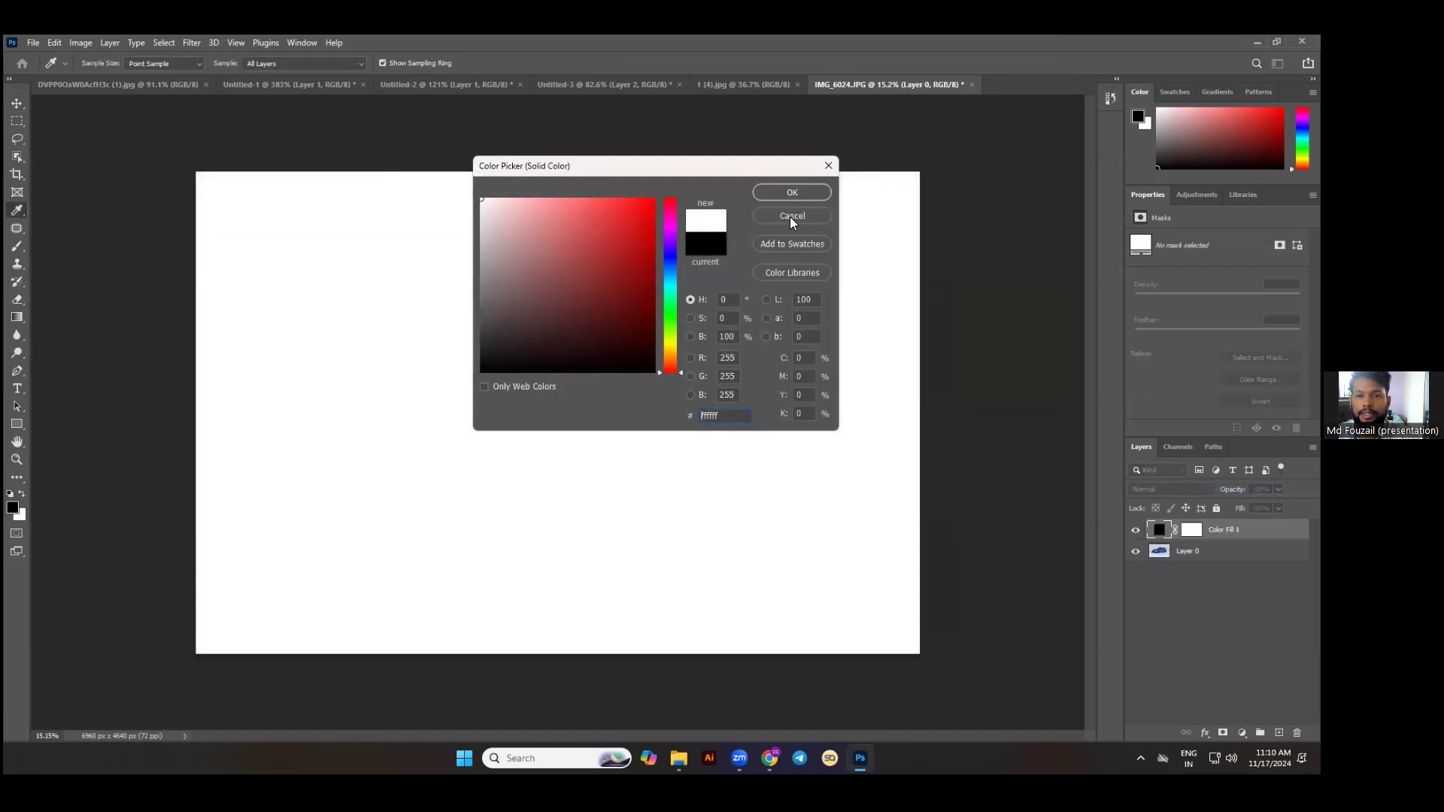
left_click(791, 216)
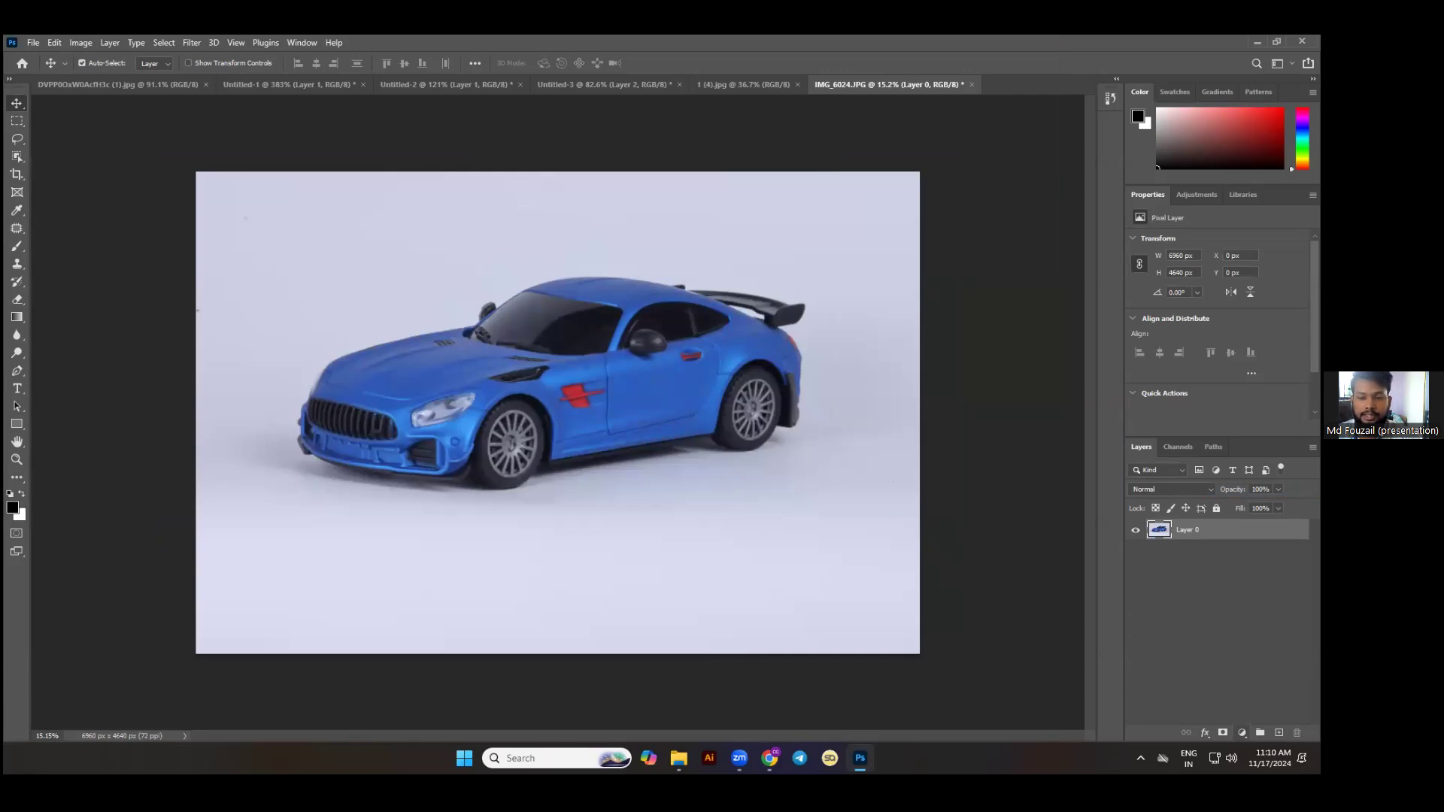
Add a white (ffffff) Solid Color fill layer and place it beneath the blue car layer.
left_click(1242, 733)
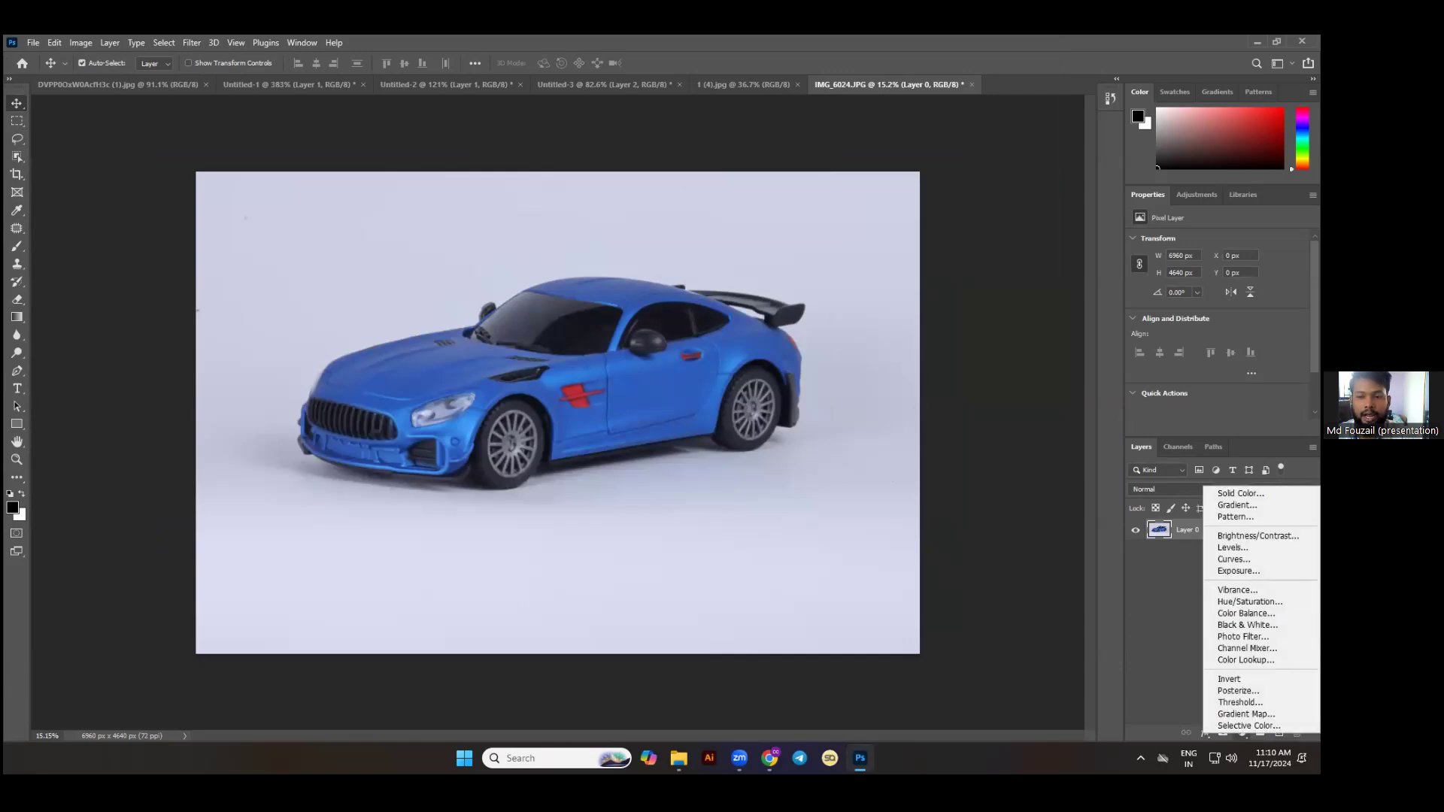
left_click(1241, 493)
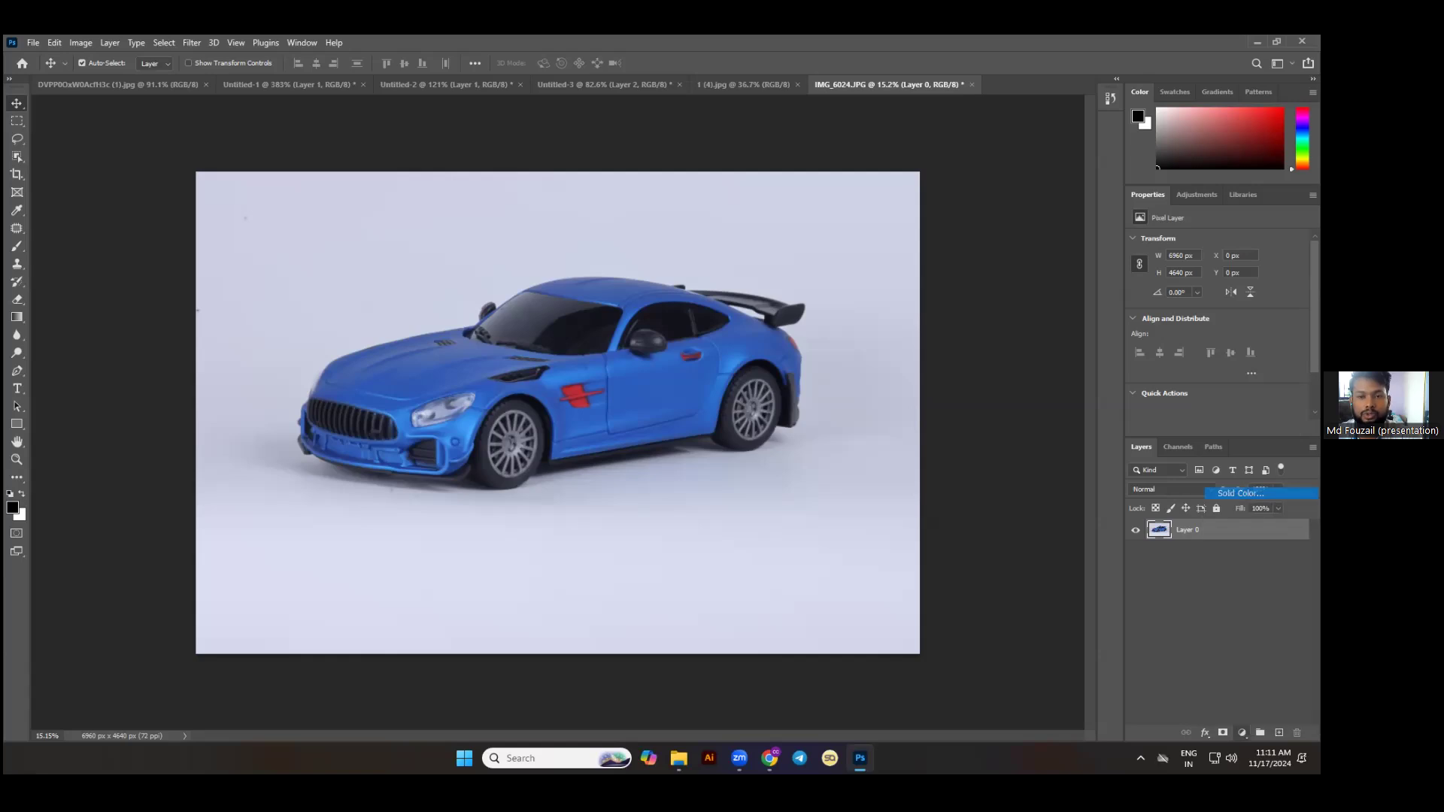
left_click(621, 242)
mouse_move(620, 241)
left_mouse_down()
mouse_move(622, 297)
mouse_move(564, 335)
mouse_move(439, 153)
left_mouse_up()
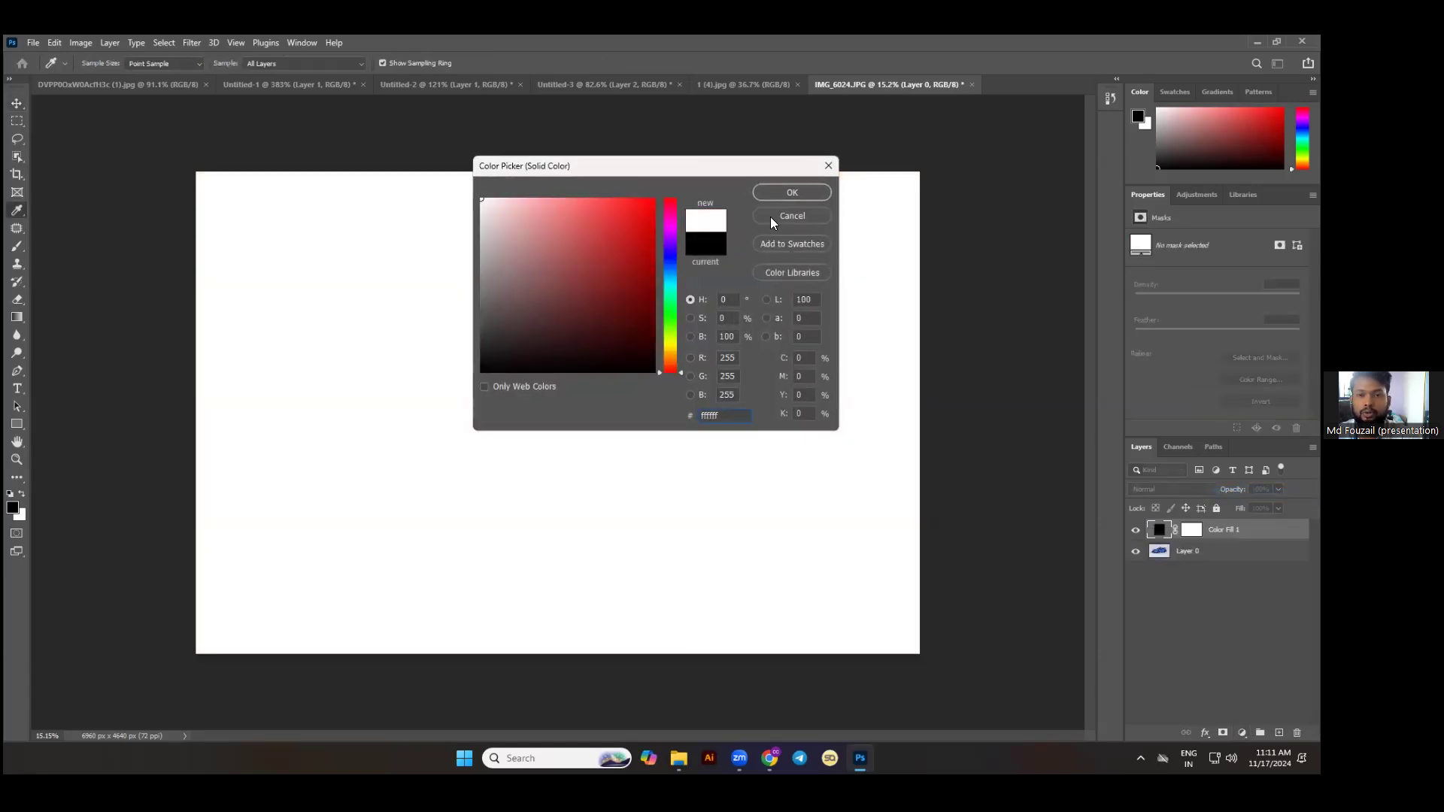
left_click(797, 194)
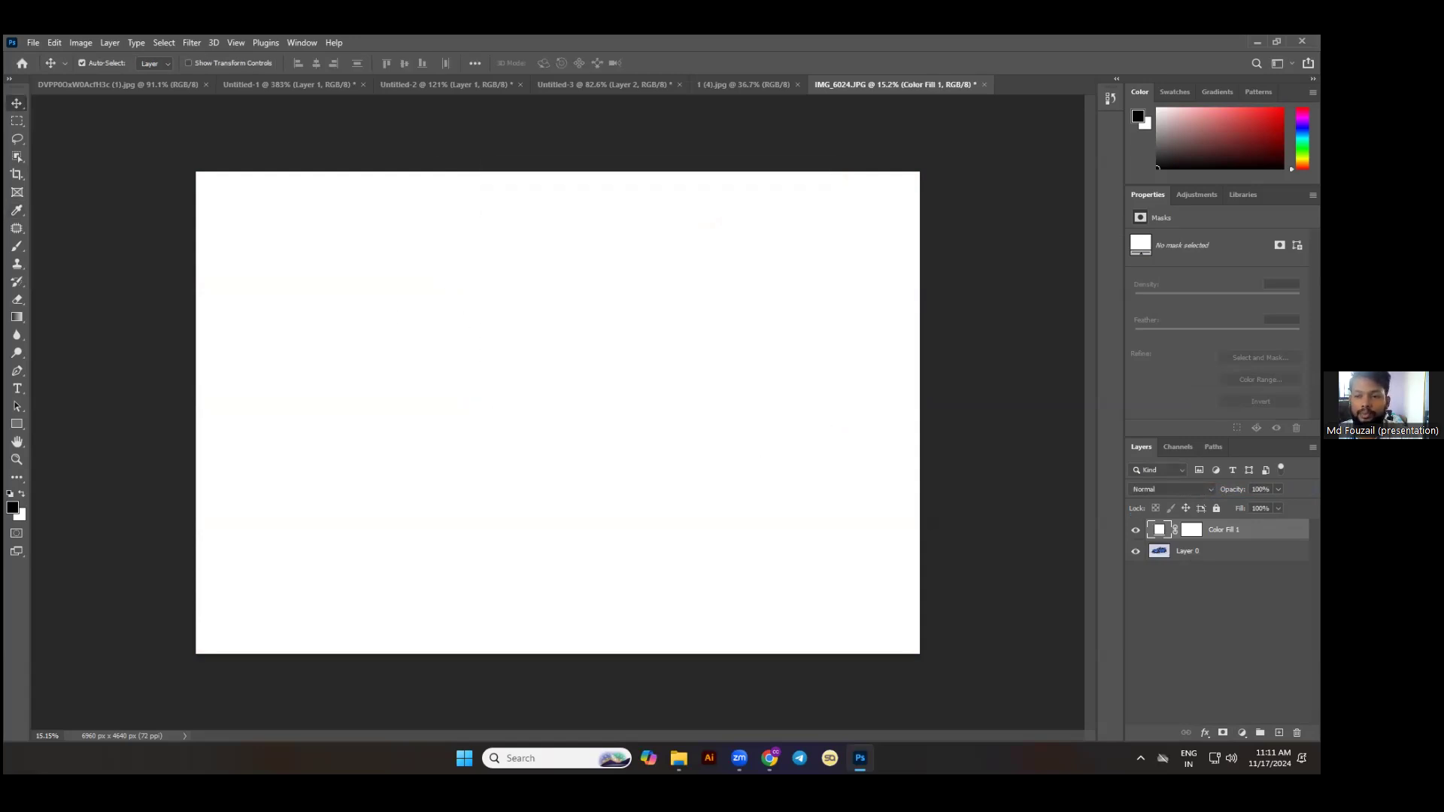
left_click_drag(1218, 530, 1218, 565)
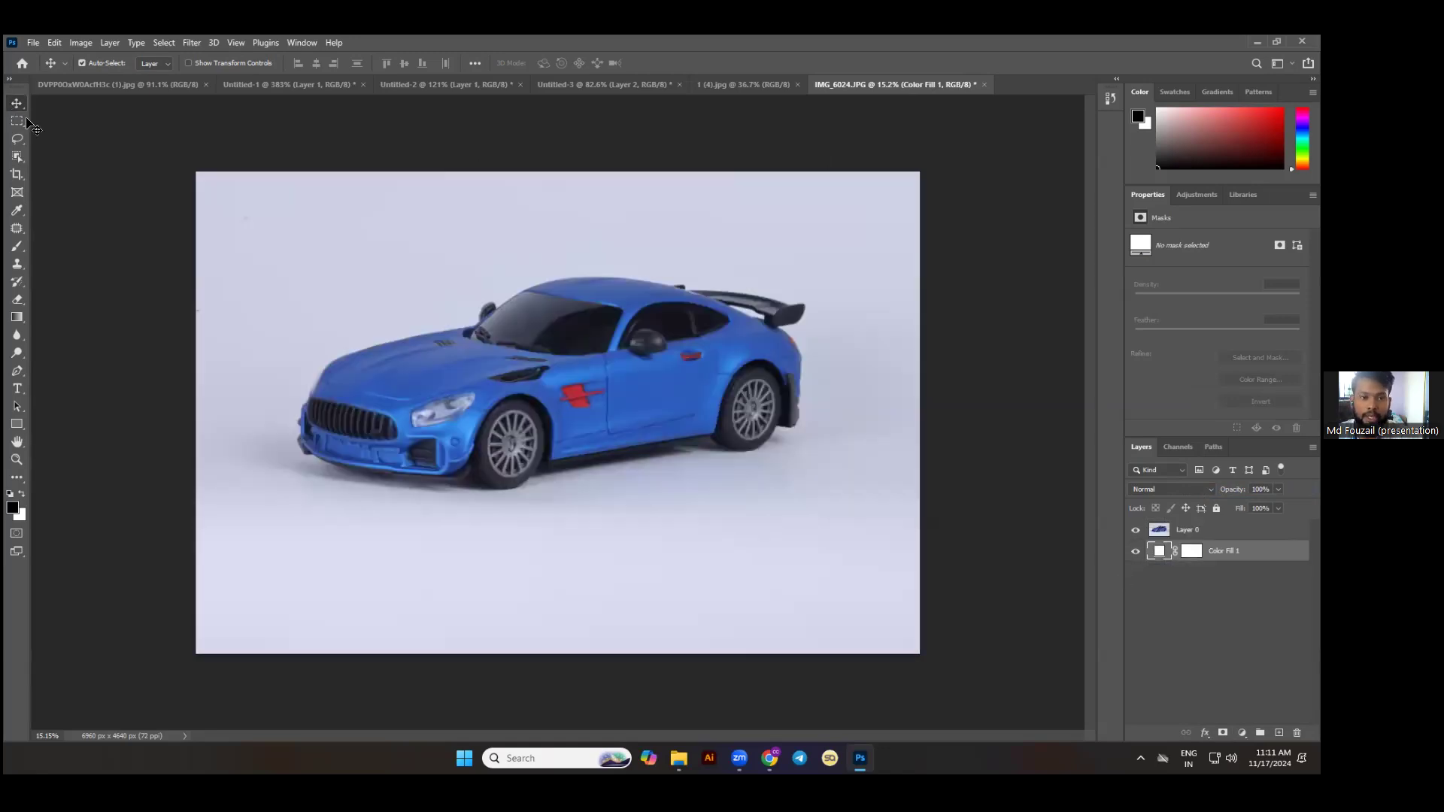
Select the blue car photo's layer, Layer 0.
left_click(661, 366)
mouse_move(677, 370)
left_mouse_down()
mouse_move(576, 285)
mouse_move(602, 369)
mouse_move(678, 363)
left_mouse_up()
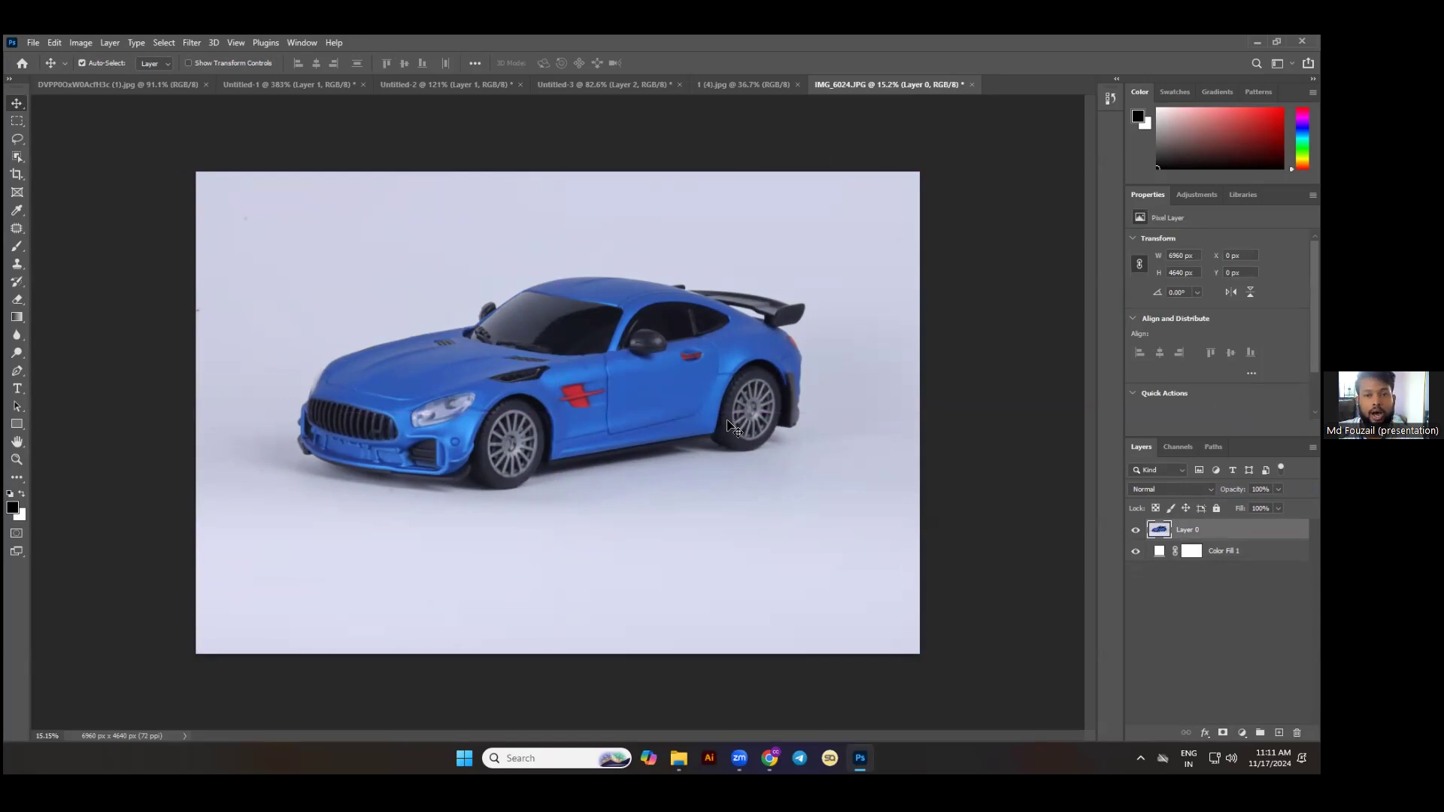
left_click_drag(789, 487, 599, 409)
left_click_drag(501, 359, 666, 379)
Paint broad, soft black brush strokes over the blue car on a new layer.
left_click(17, 246)
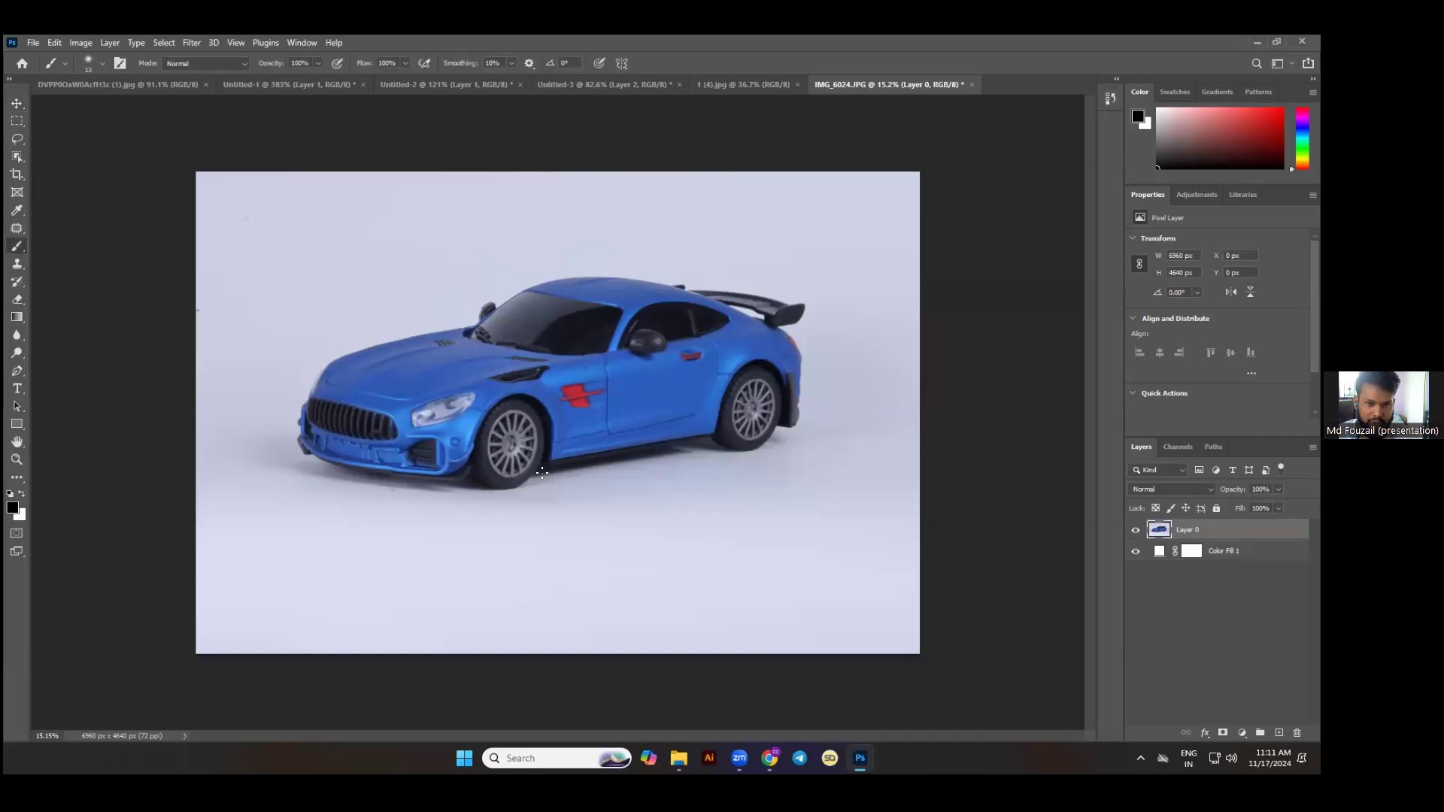
left_click(1278, 733)
left_click_drag(336, 384, 464, 397)
mouse_move(534, 324)
left_mouse_down()
mouse_move(393, 350)
mouse_move(711, 393)
mouse_move(436, 470)
left_mouse_up()
left_click(16, 103)
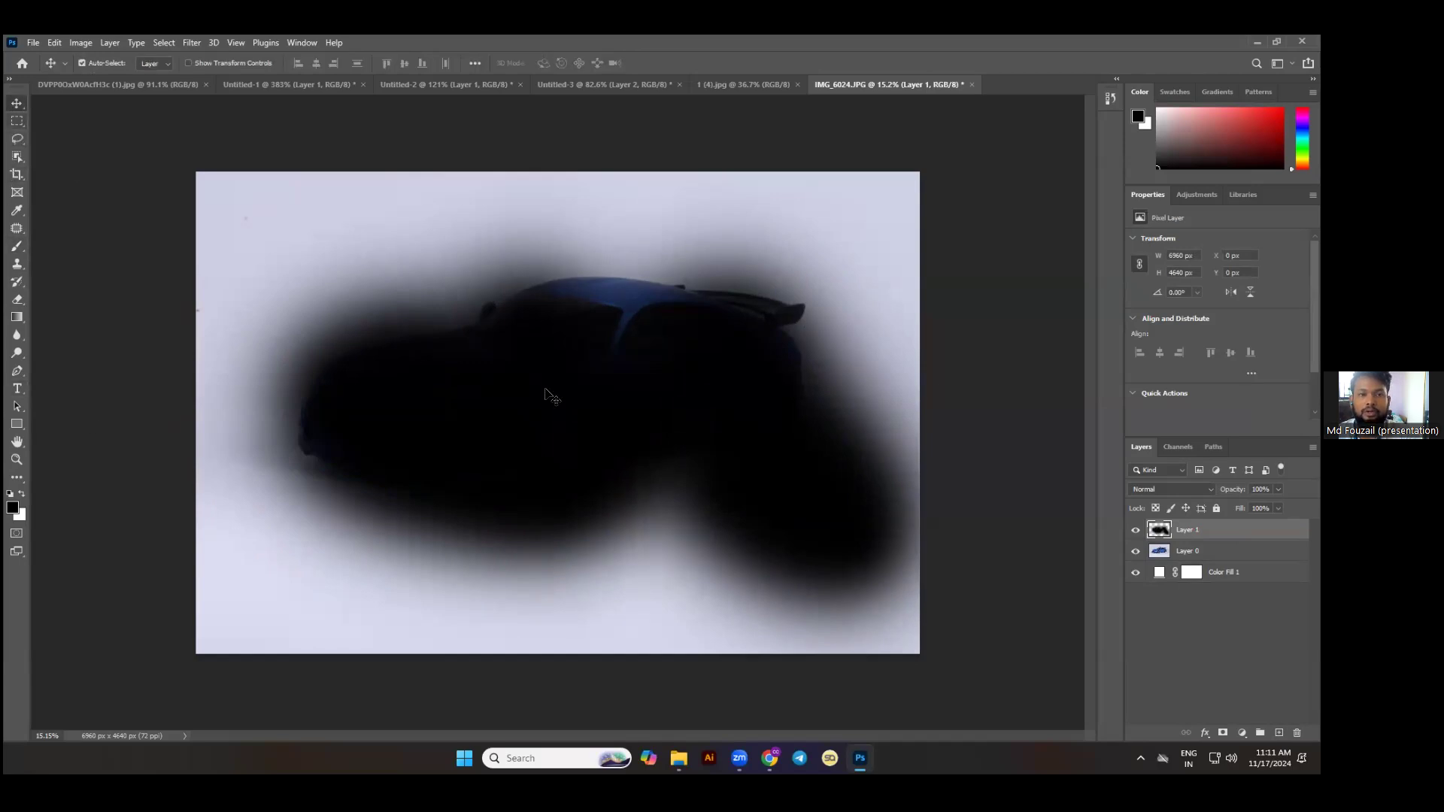
Move the black-painted layer and the car layer independently, and select the white fill layer.
mouse_move(596, 427)
left_mouse_down()
mouse_move(349, 332)
mouse_move(460, 334)
mouse_move(429, 347)
left_mouse_up()
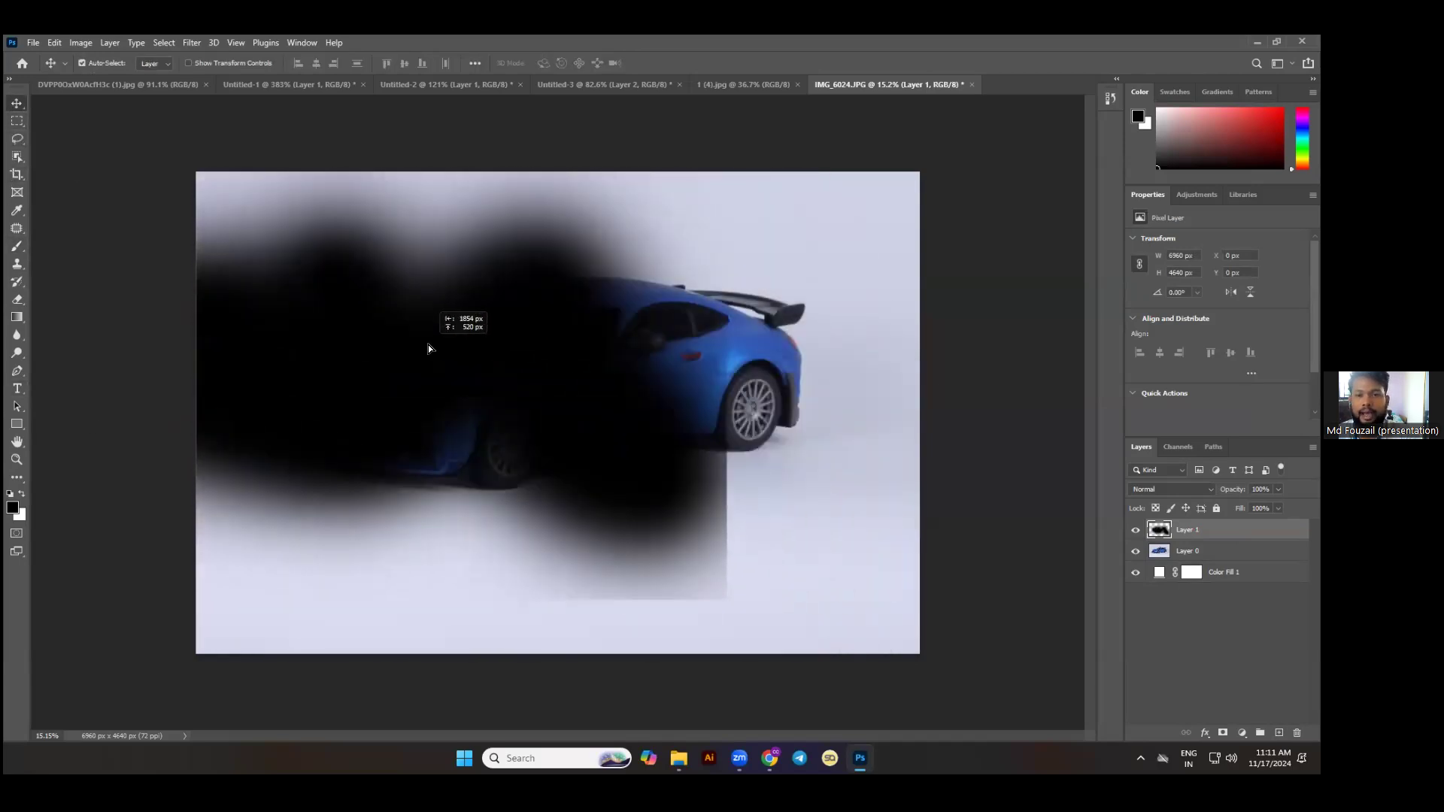
left_click_drag(796, 462, 678, 472)
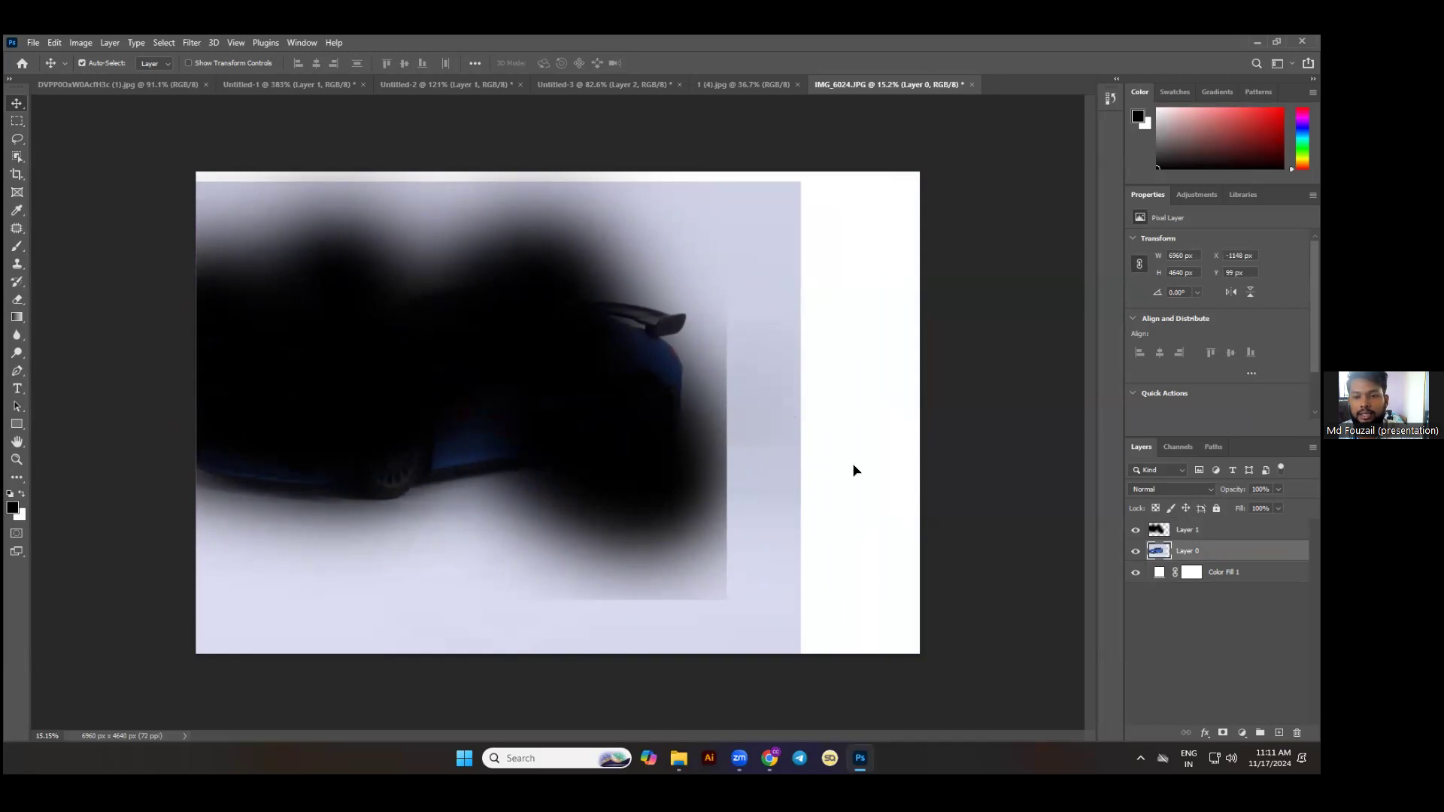
left_click(853, 470)
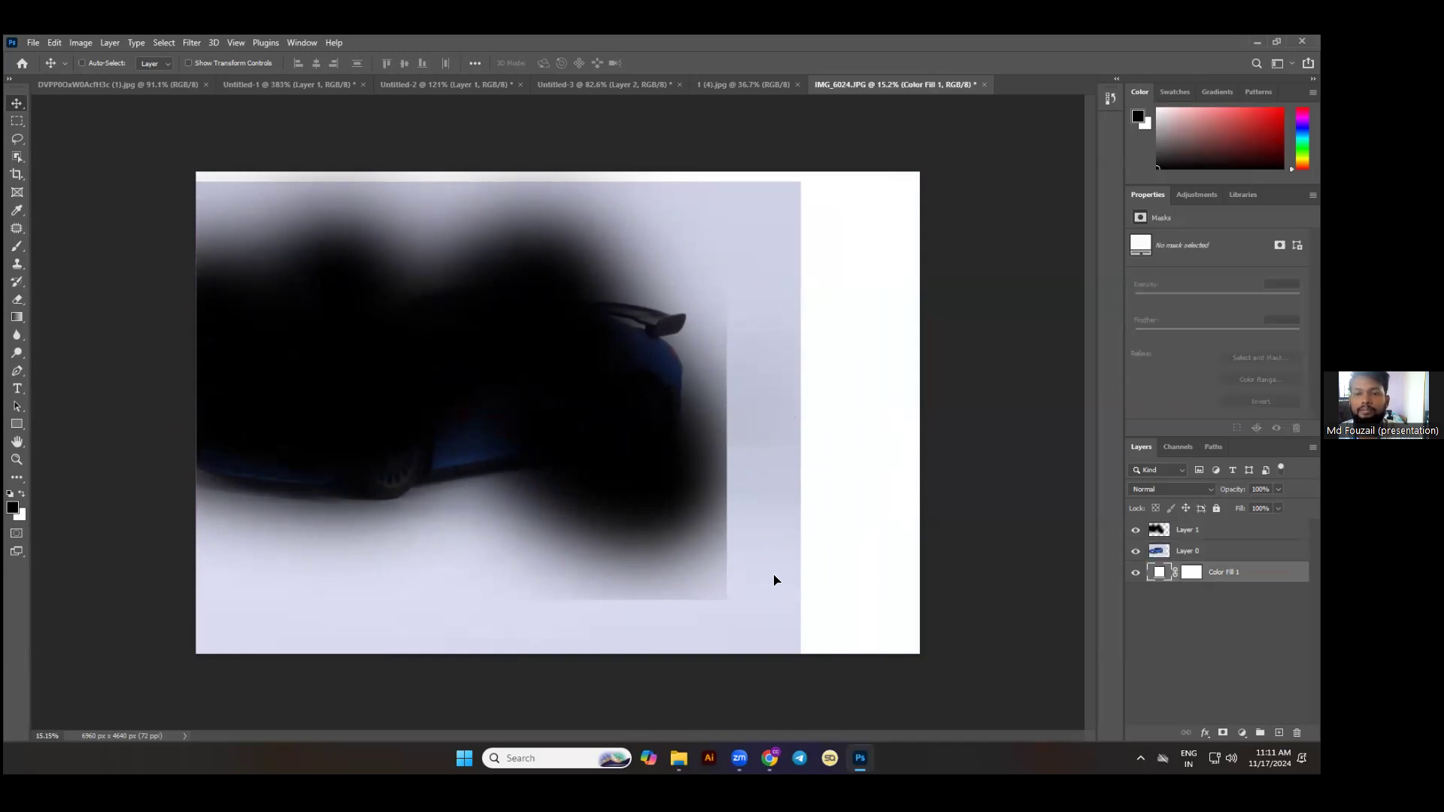
Undo the layer moves, the black brush strokes and the new layer.
key("ctrl+z")
key("ctrl+z")
key("ctrl+z")
key("ctrl+z")
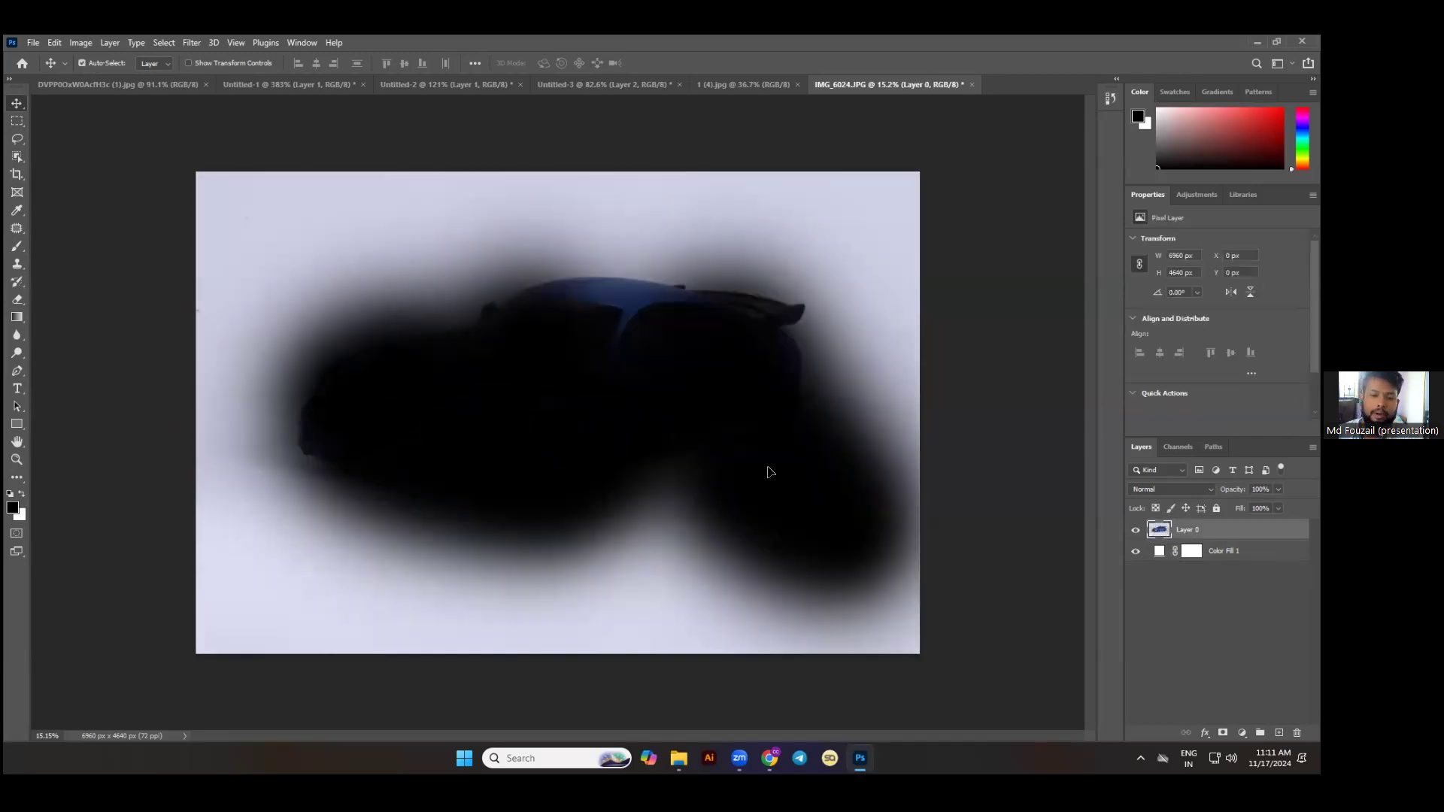
key("ctrl+z")
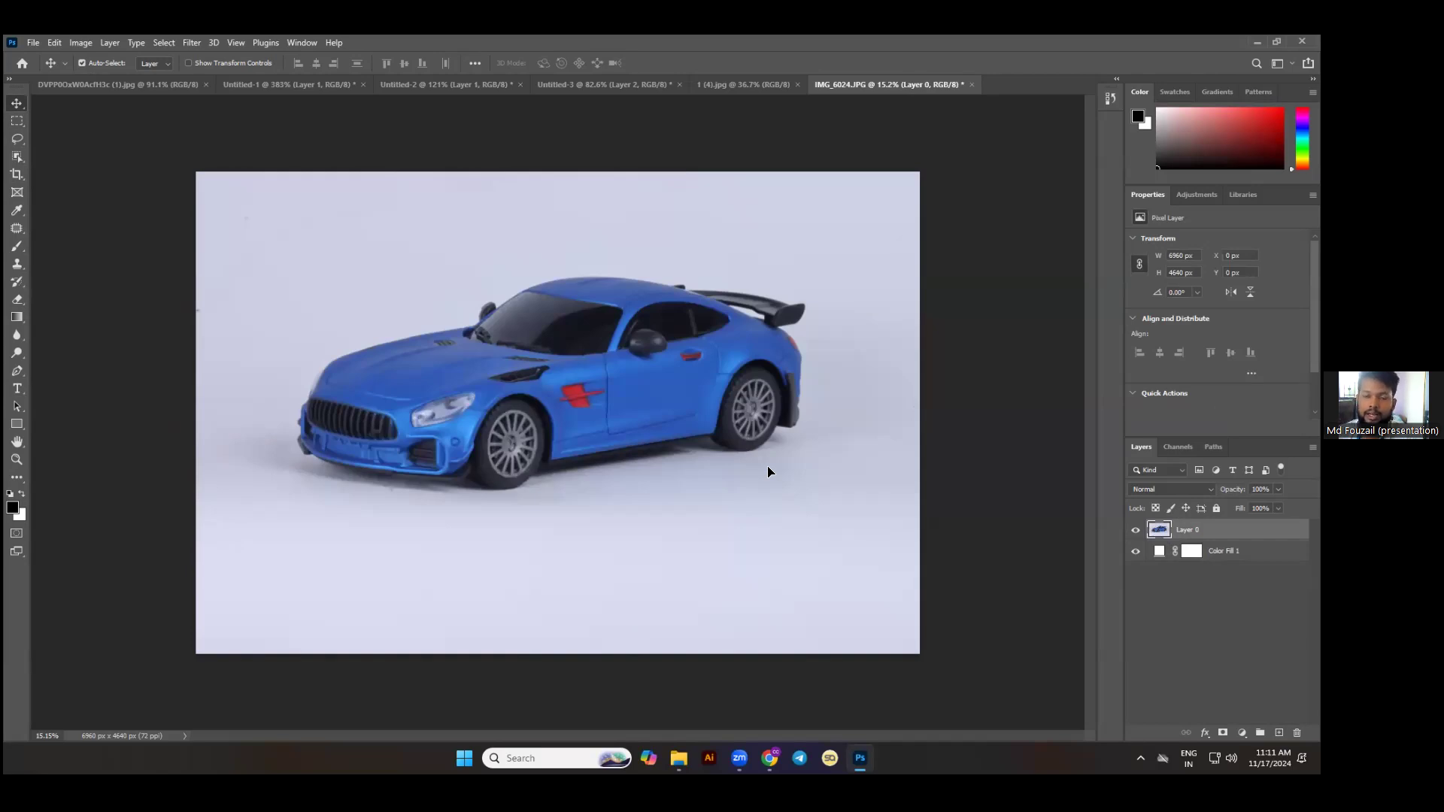
left_click(989, 516)
scroll(471, 494, "down", 1)
left_click(471, 494)
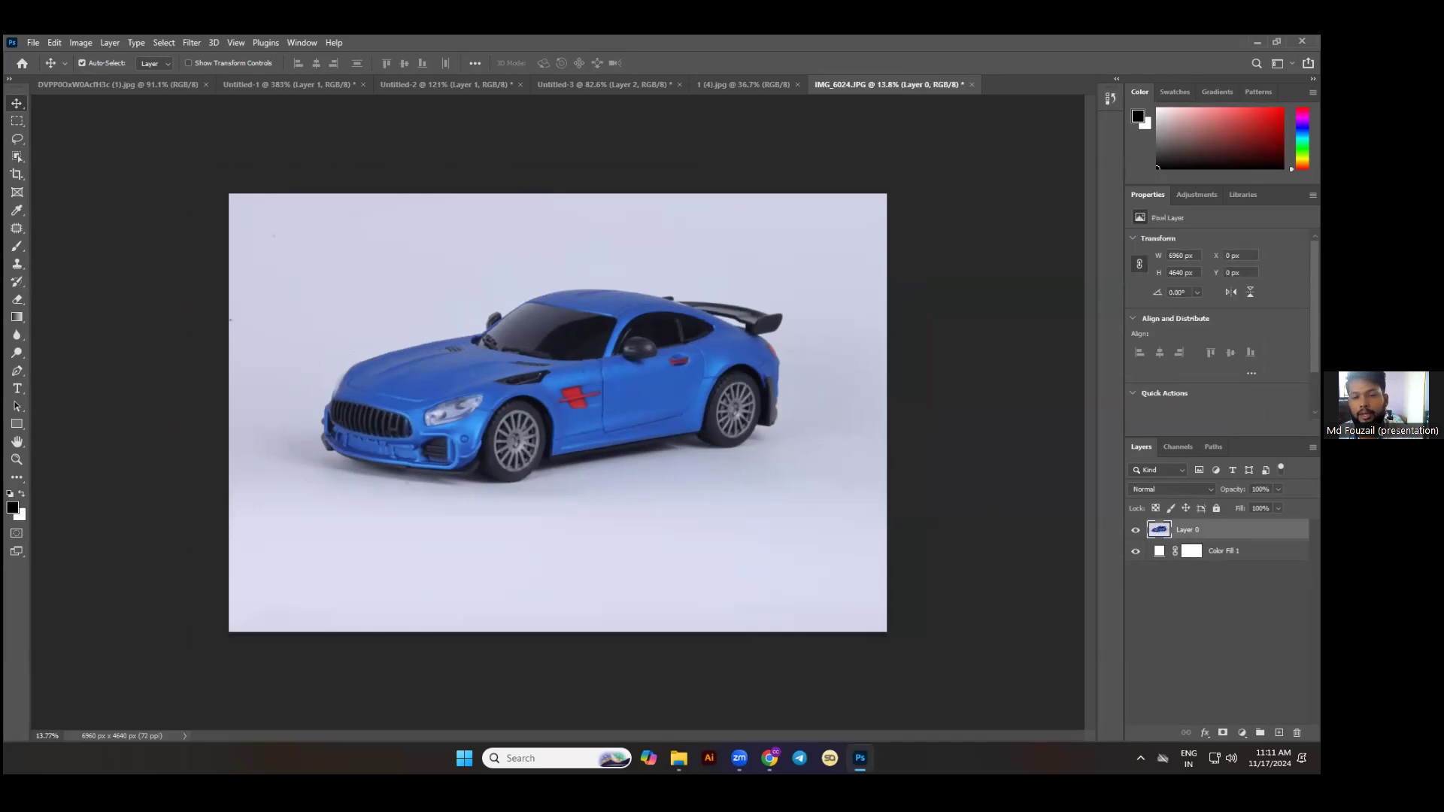
Duplicate Layer 0 and start a Pen path along the lower edge of the car's front bumper.
key("ctrl+j")
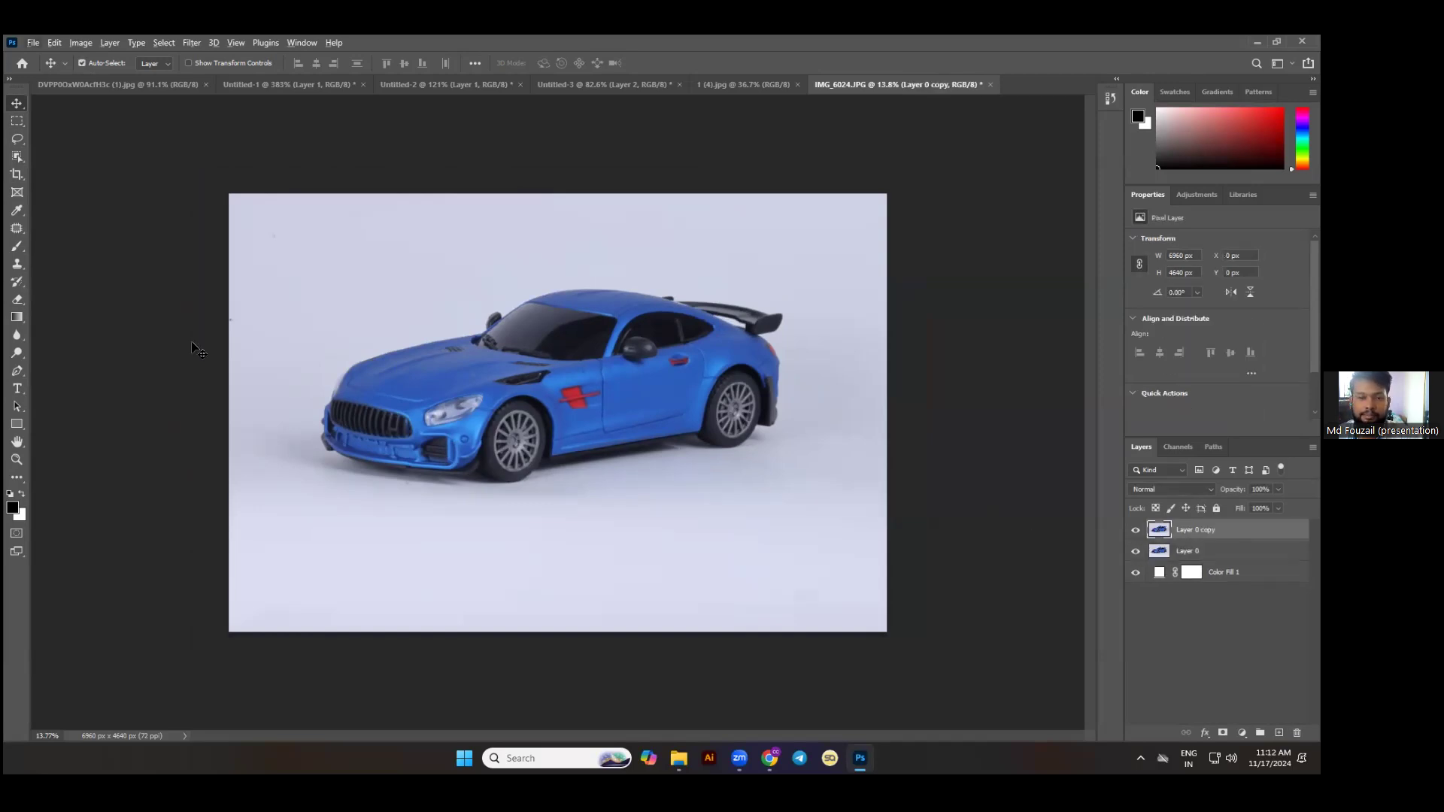
left_click(17, 371)
scroll(400, 493, "up", 8)
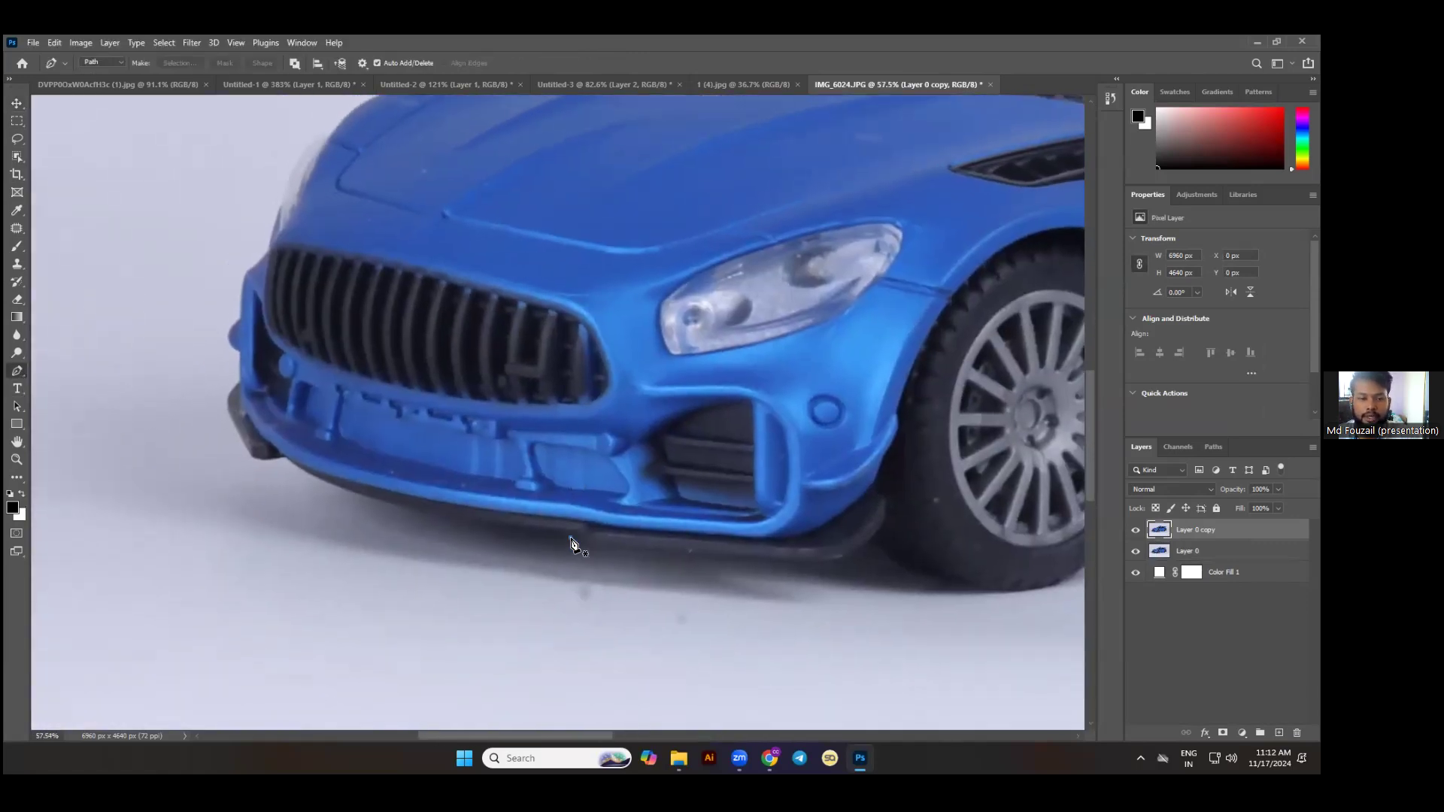
left_click(570, 538)
left_click(497, 526)
left_click(431, 518)
left_click(324, 482)
left_click(301, 469)
left_click(283, 456)
Continue the path around the outer corner of the front bumper and up past the grille to the hood.
left_click(263, 462)
left_click(246, 454)
left_click(235, 427)
left_click(227, 403)
left_click(233, 388)
left_click(239, 378)
scroll(239, 377, "down", 4)
left_click_drag(239, 381, 220, 496)
left_click(219, 488)
left_click(217, 471)
left_click(219, 445)
left_click(224, 412)
left_click(244, 378)
Trace the path with curved segments over the hood and around the far side mirror.
left_click_drag(286, 314, 304, 303)
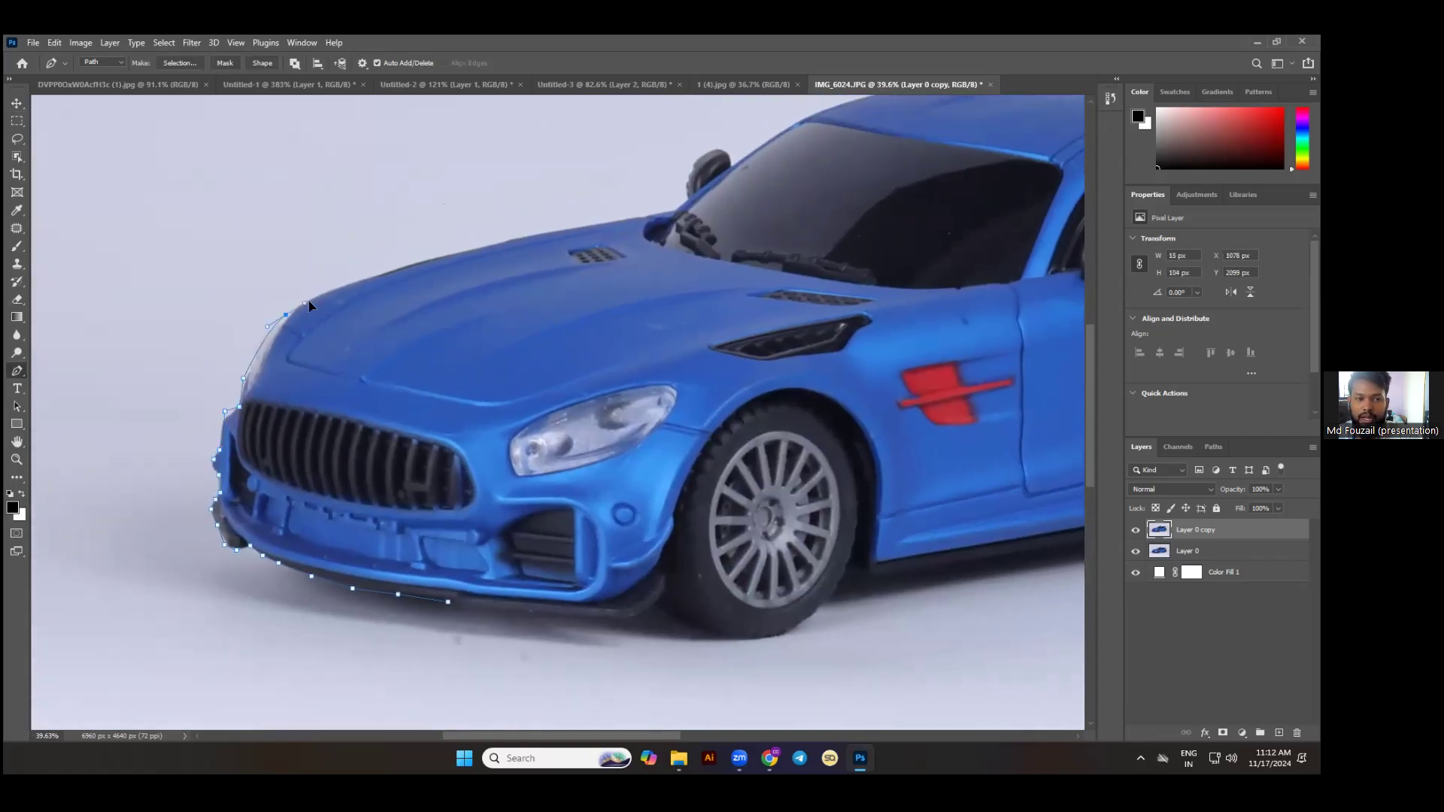
left_click_drag(665, 211, 817, 199)
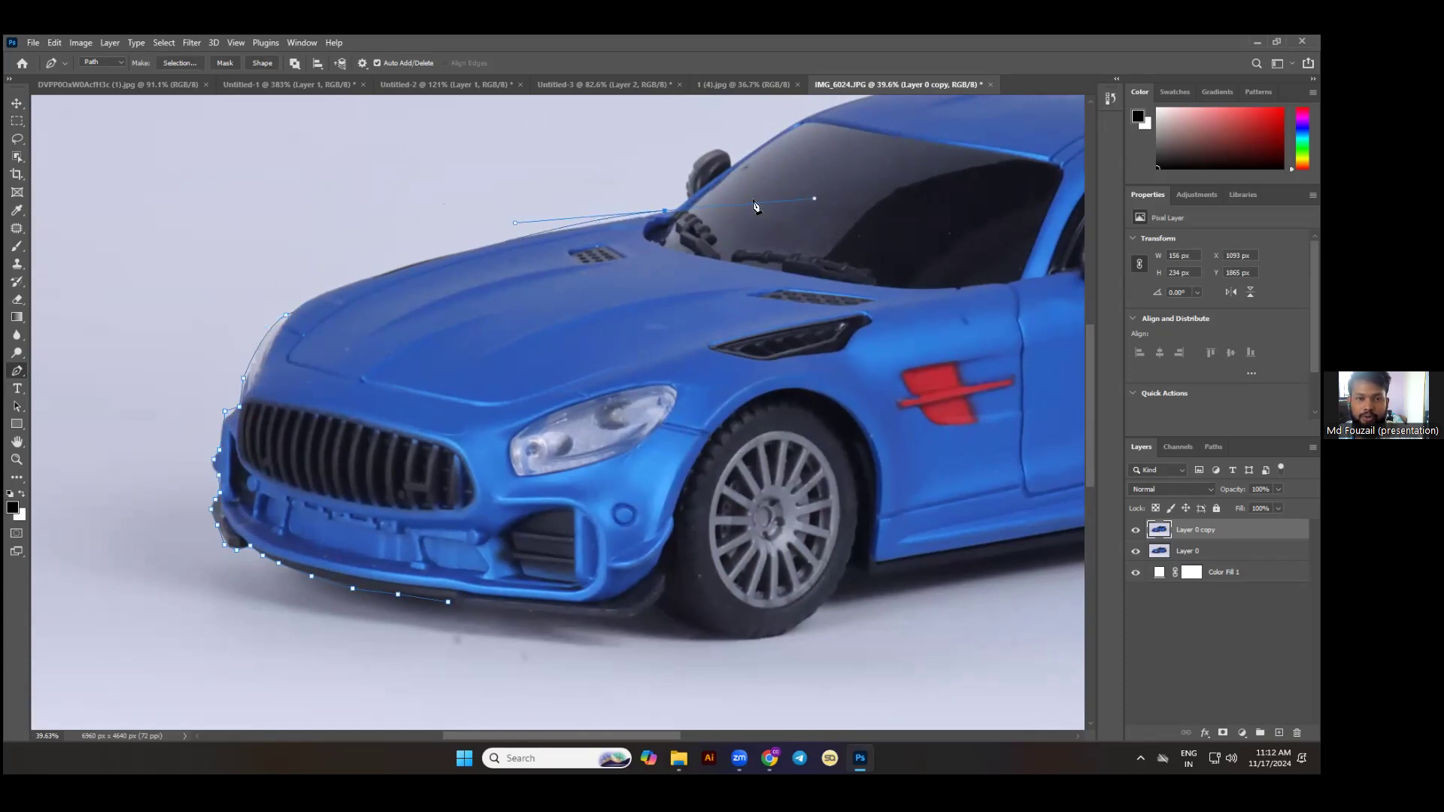
left_click(665, 211, "alt")
left_click_drag(655, 235, 612, 324)
left_click(649, 288)
left_click(650, 256)
left_click(682, 243)
Extend the path along the top of the windshield and over the car's roof.
left_click(767, 205)
left_click_drag(877, 185, 565, 295)
left_click_drag(611, 279, 702, 287)
left_click(794, 295)
left_click_drag(845, 309, 798, 283)
left_click(888, 326)
Trace the path along the rear spoiler's upper edge and around its outer end.
left_click(623, 269)
left_click(657, 269)
left_click(821, 288)
left_click(861, 296)
left_click(886, 305)
left_click(904, 307)
left_click(925, 324)
left_click(914, 338)
left_click_drag(895, 350, 879, 357)
left_click(863, 360)
left_click(857, 366)
Continue the path down the rear of the body and around the mud flap behind the rear wheel.
left_click(874, 379)
left_click(890, 392)
left_click(918, 452)
left_click(921, 491)
left_click(918, 531)
left_click(910, 545)
left_click(908, 587)
left_click(906, 601)
left_click(897, 623)
left_click(859, 621)
left_click_drag(855, 621, 845, 640)
Trace the path along the underside of the rear tyre.
left_click_drag(839, 644, 877, 556)
left_click(860, 565)
left_click(826, 565)
left_click(783, 551)
left_click(746, 533)
Continue the path along the lower edge of the side sill to the front wheel arch.
left_click(716, 536)
left_click(693, 539)
left_click(664, 543)
left_click(635, 548)
left_click_drag(602, 550, 584, 558)
left_click_drag(573, 562, 668, 539)
scroll(741, 574, "up", 1)
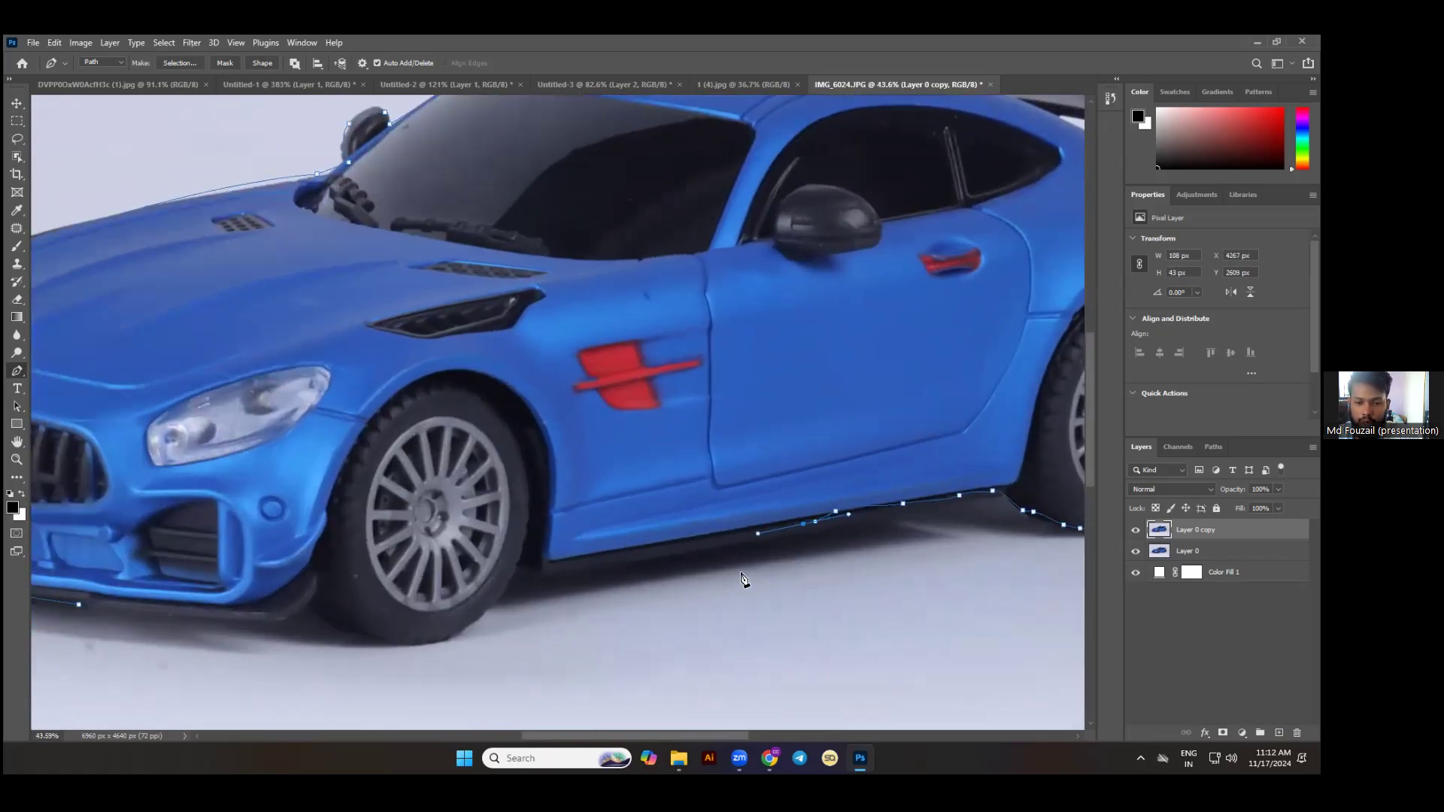
scroll(741, 579, "up", 3)
left_click(804, 514)
left_click(645, 539)
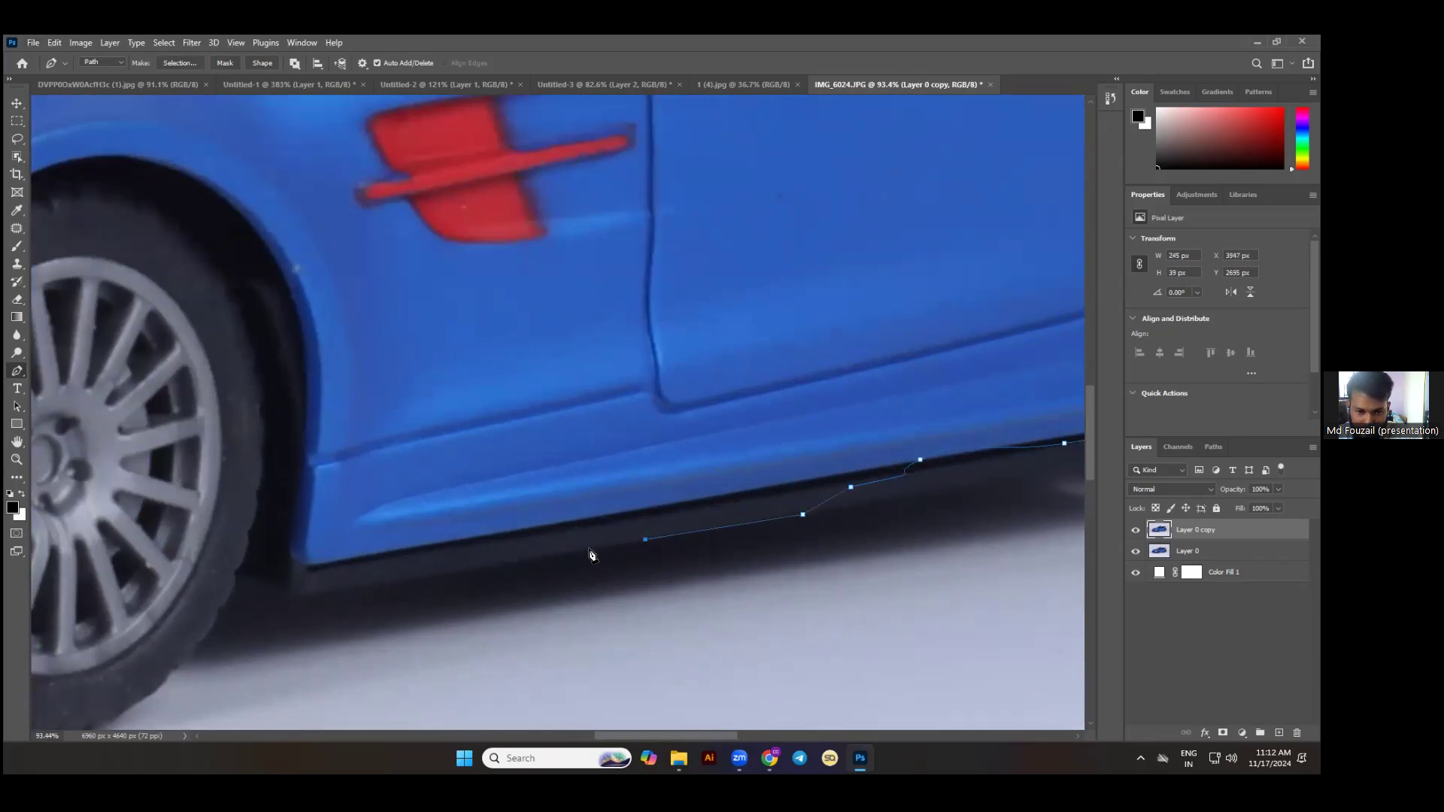
left_click(519, 561)
left_click(384, 582)
left_click_drag(367, 583, 502, 487)
Trace the path around the lower edge of the front tyre.
left_click(351, 513)
scroll(555, 471, "up", 4)
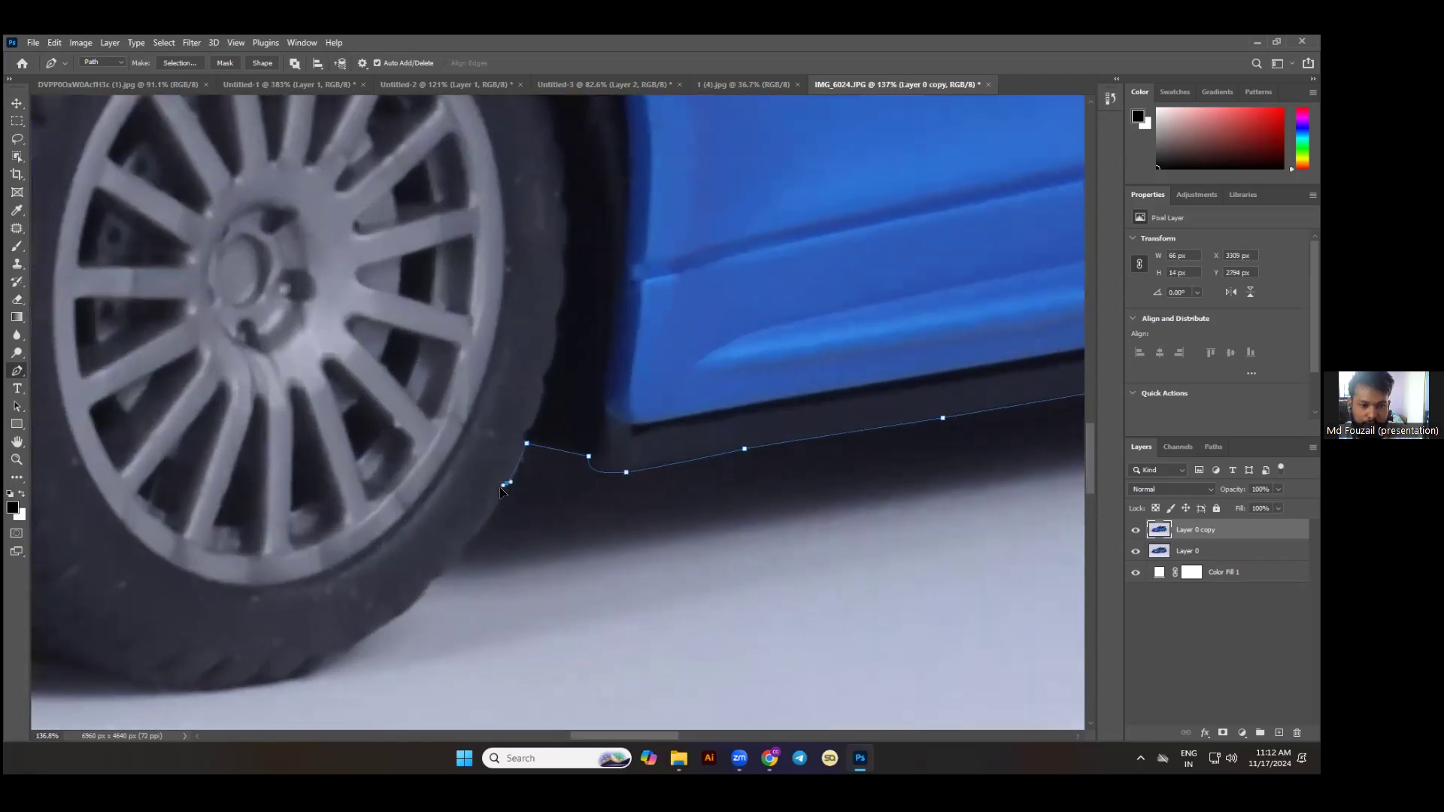
left_click_drag(473, 537, 542, 550)
scroll(477, 534, "down", 3)
scroll(469, 557, "down", 1)
left_click(499, 563)
left_click(458, 565)
left_click(374, 535)
Complete the path along the front bumper's lower lip and close it at its starting point.
left_click_drag(419, 557, 586, 516)
left_click(340, 517)
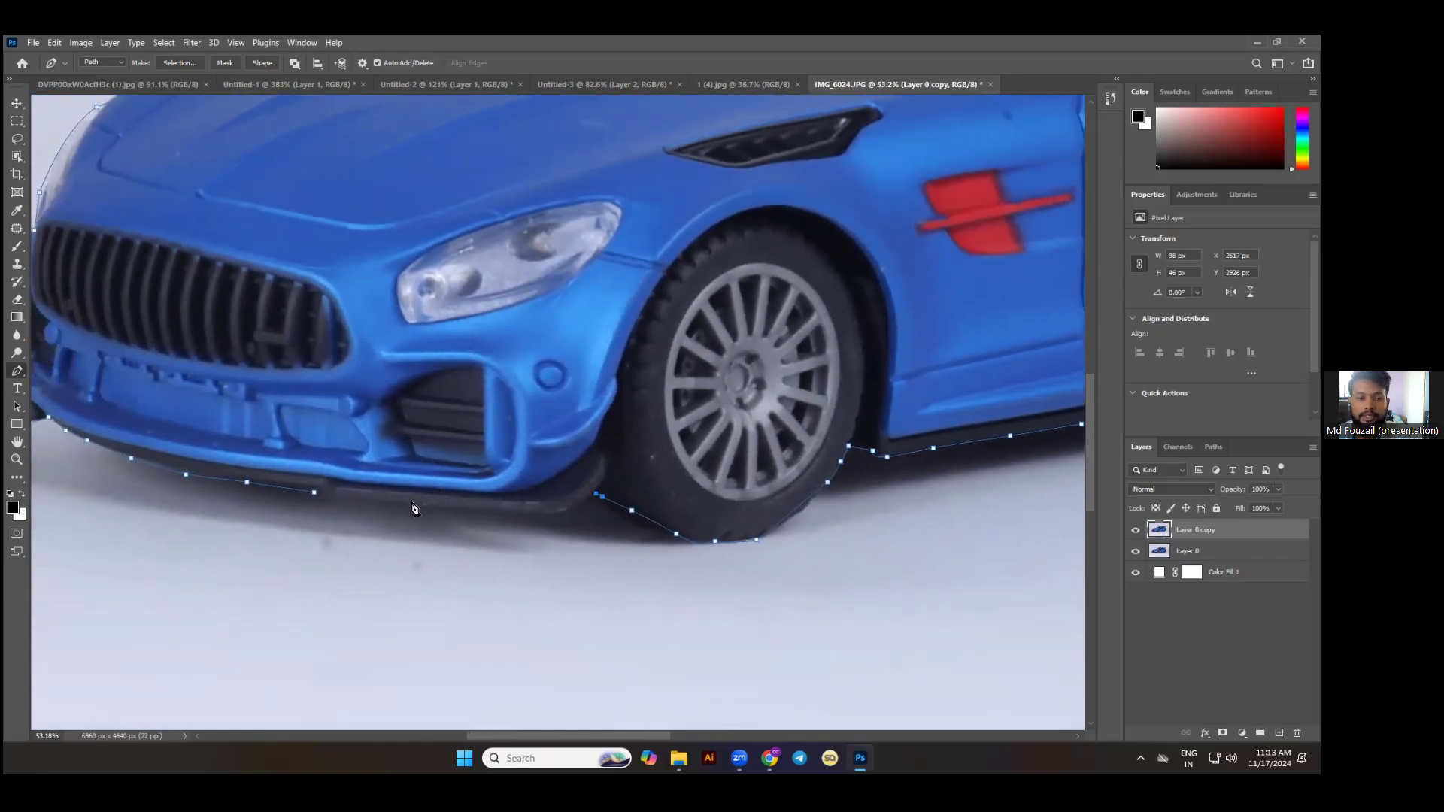
left_click(487, 516)
left_click(413, 501)
left_click(399, 501)
left_click(357, 495)
left_click(341, 490)
Turn the path into a selection, use it as a layer mask on Layer 0 copy, and hide Layer 0.
key("ctrl+Return")
scroll(335, 520, "down", 5)
left_click(1135, 551)
left_click(1222, 732)
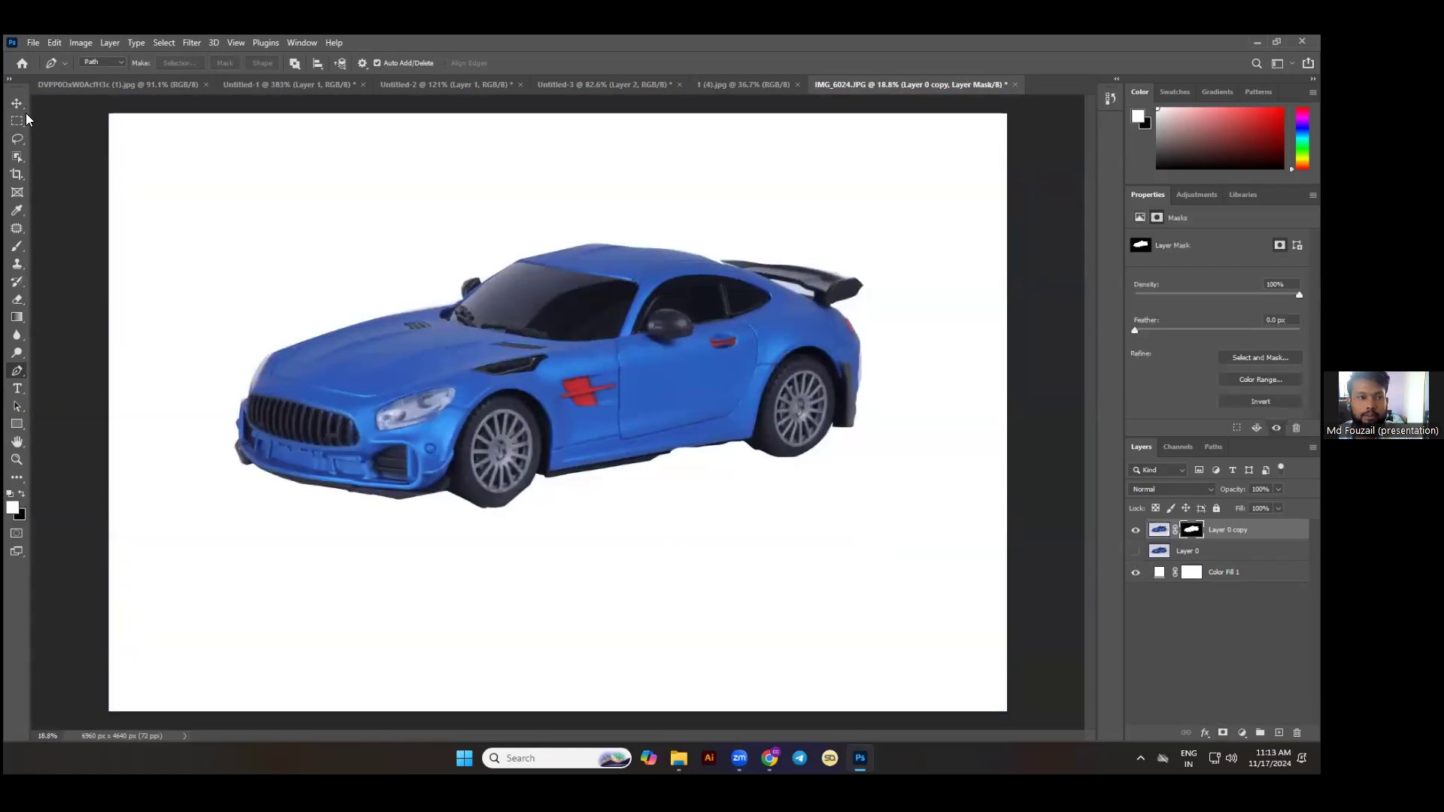
Examine the path-based cutout's edges around the sill, rear wheel and mud flap.
left_click(17, 103)
scroll(562, 417, "down", 3)
scroll(570, 412, "up", 2)
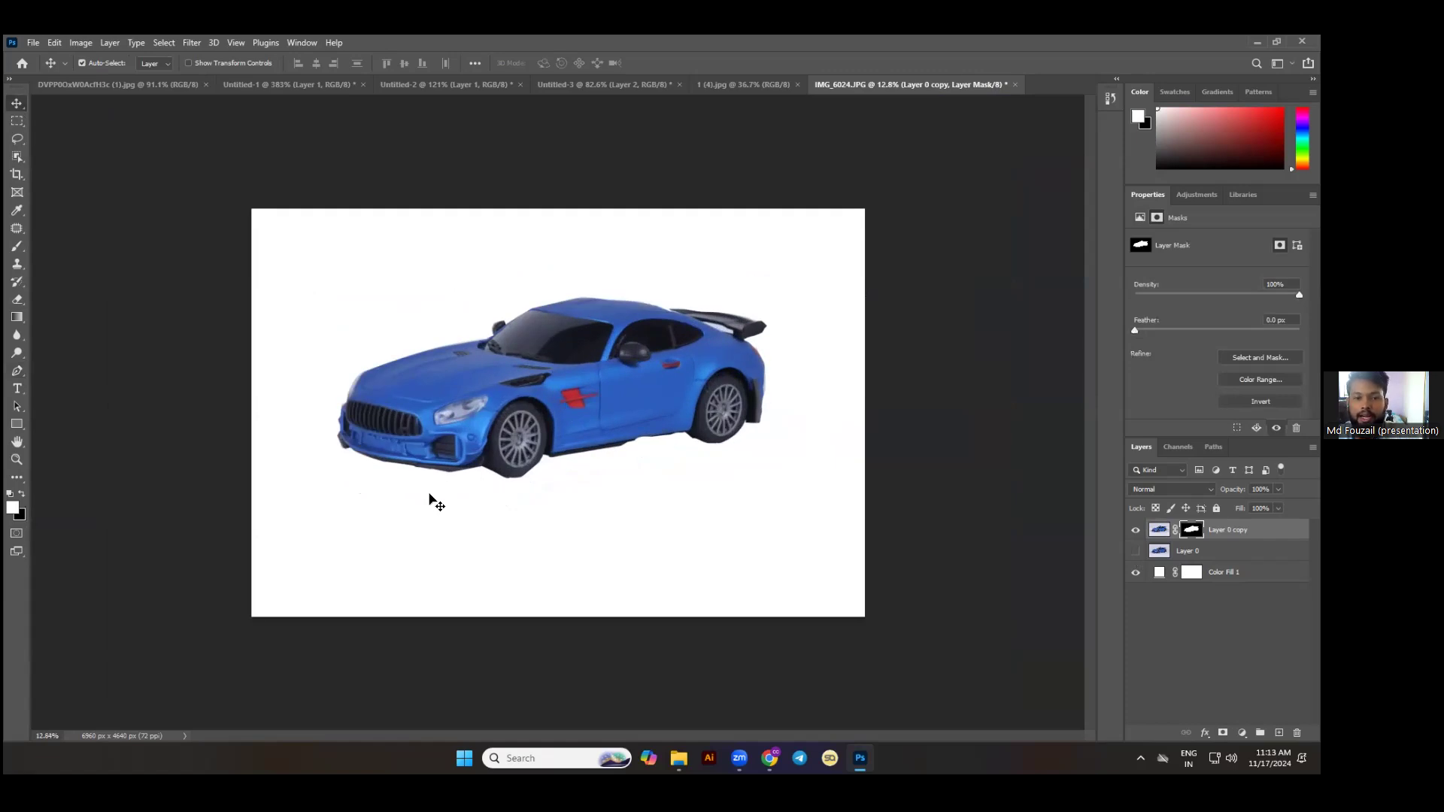
scroll(292, 528, "up", 11)
left_click_drag(1034, 489, 693, 496)
scroll(737, 488, "up", 2)
scroll(745, 493, "up", 8)
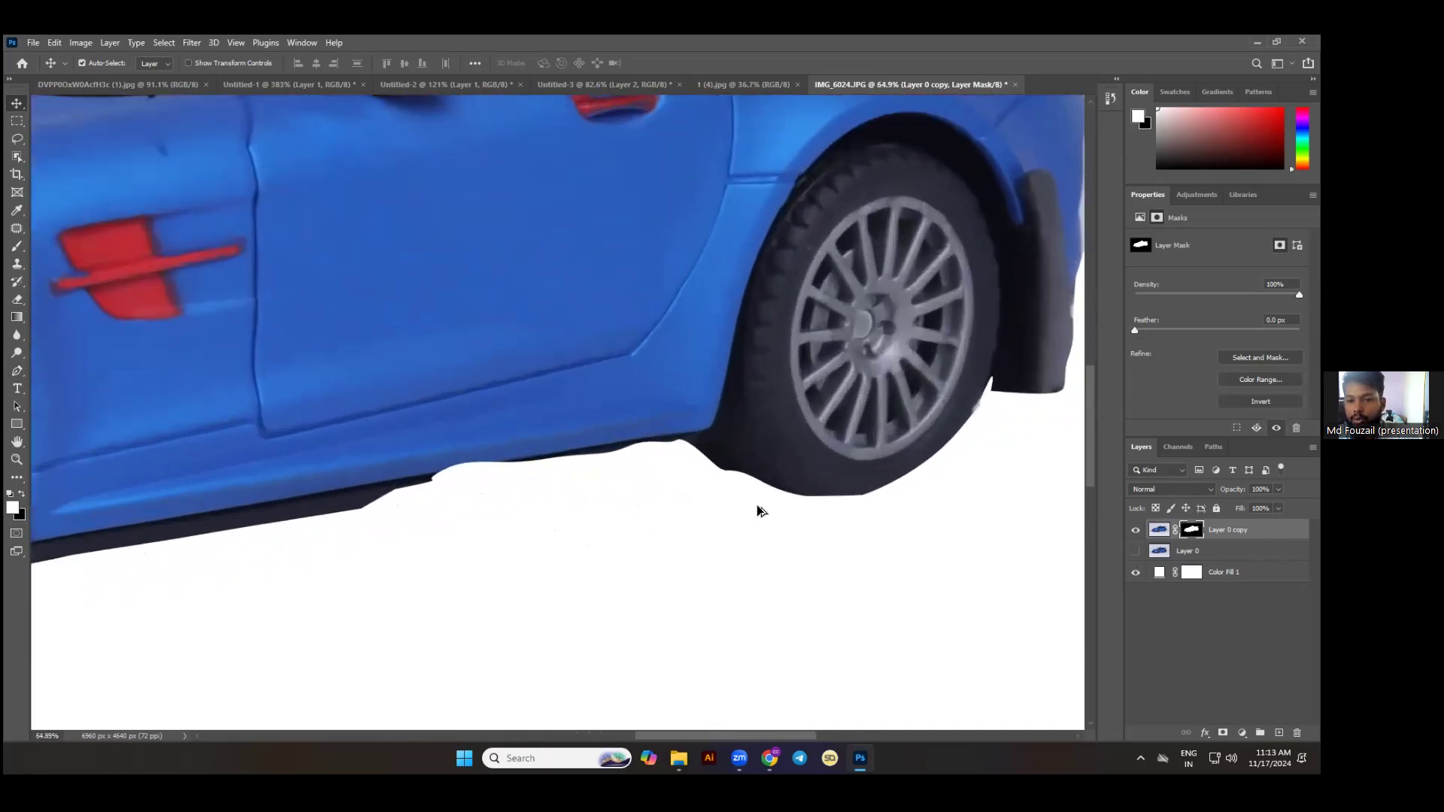
scroll(778, 504, "down", 8)
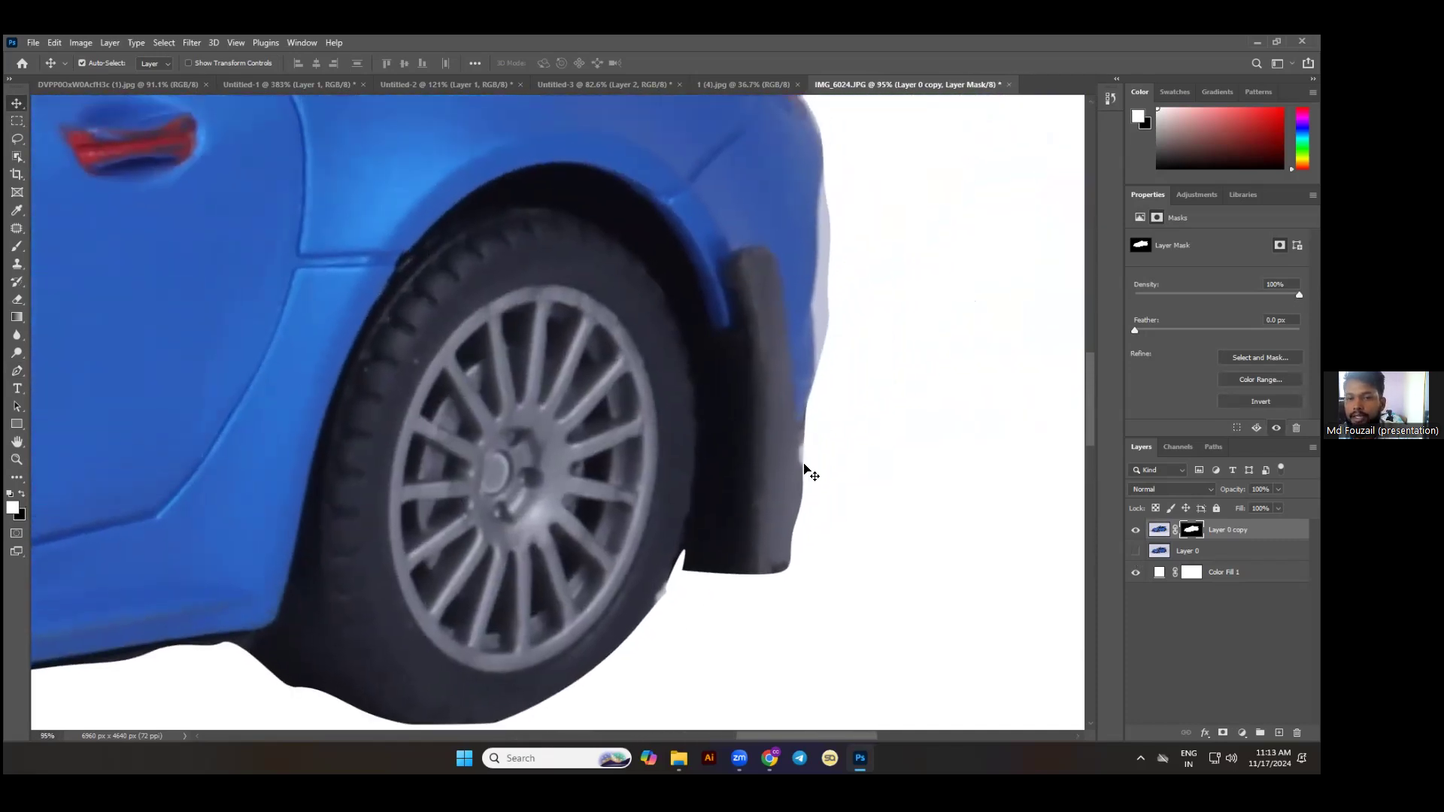
scroll(667, 475, "down", 6)
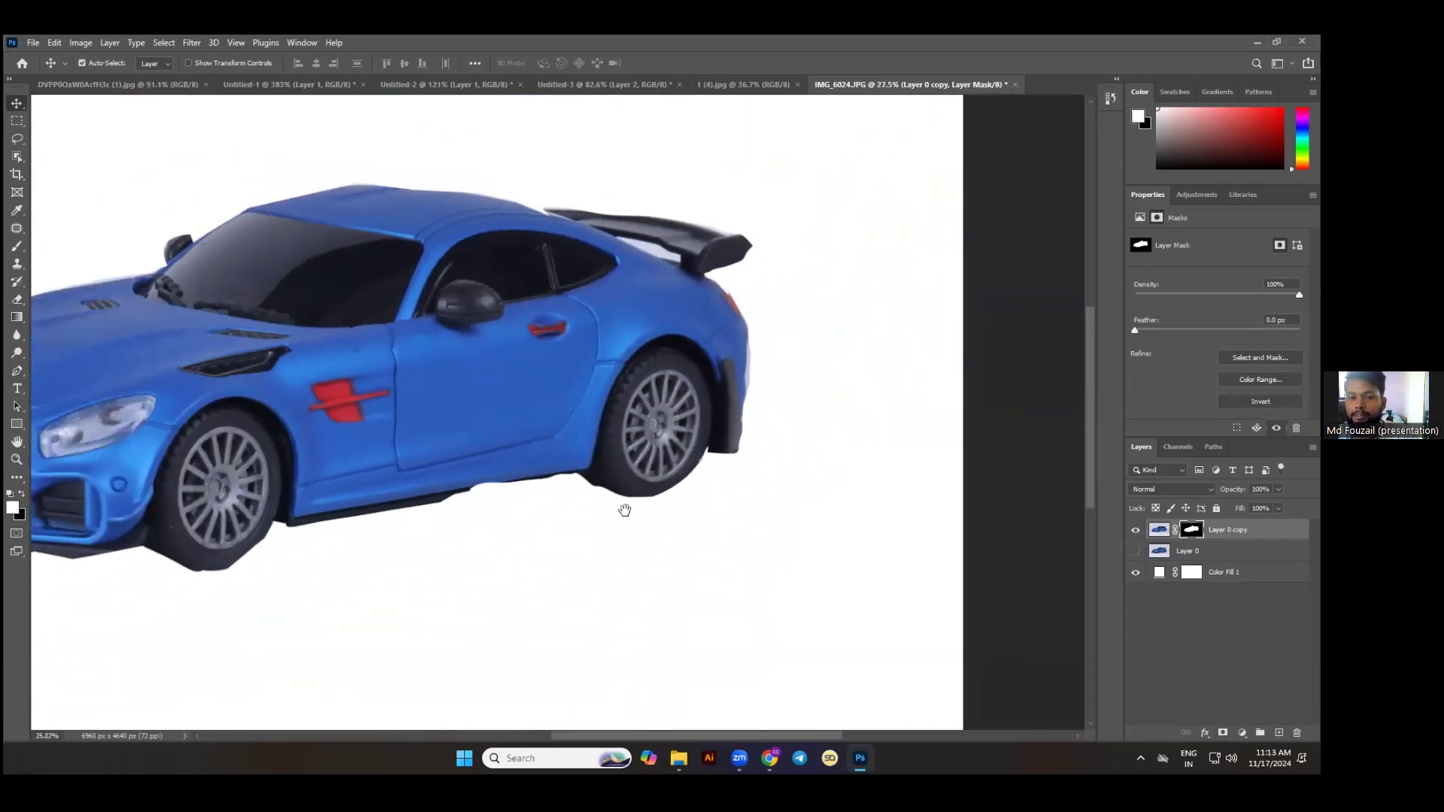
scroll(704, 409, "up", 1)
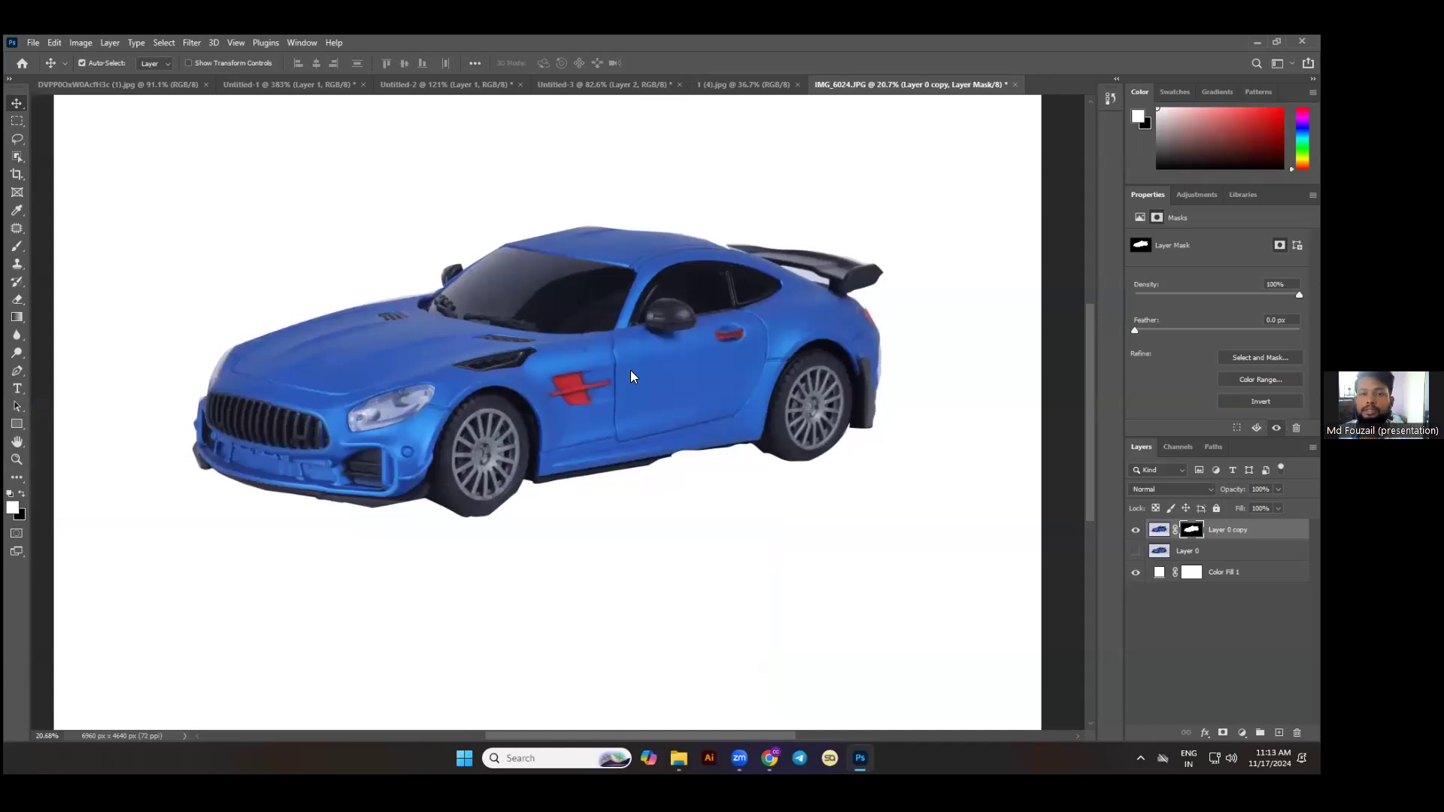
Replace the layer mask on Layer 0 copy with one made from an Object Selection of the car.
right_click(1191, 530)
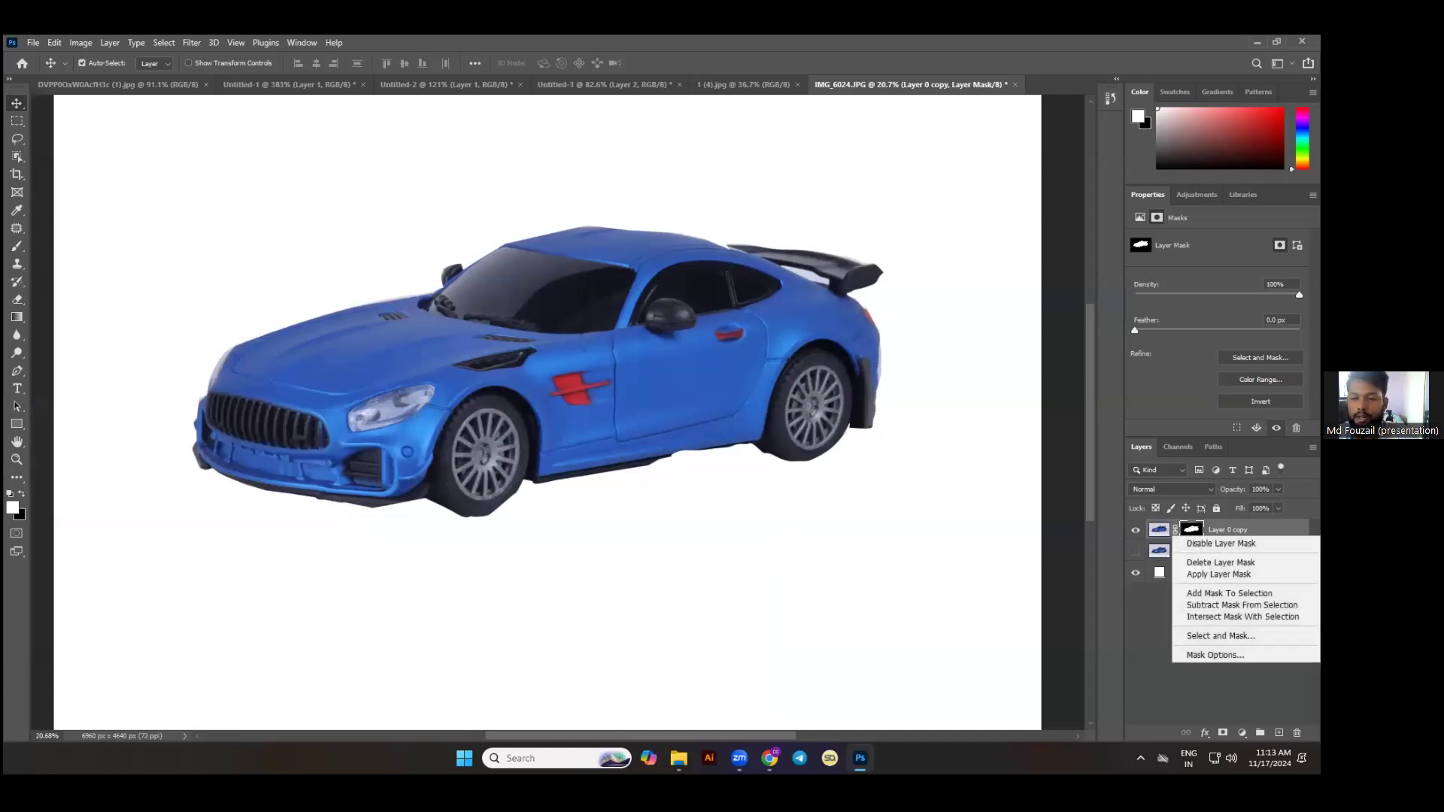
left_click(1220, 562)
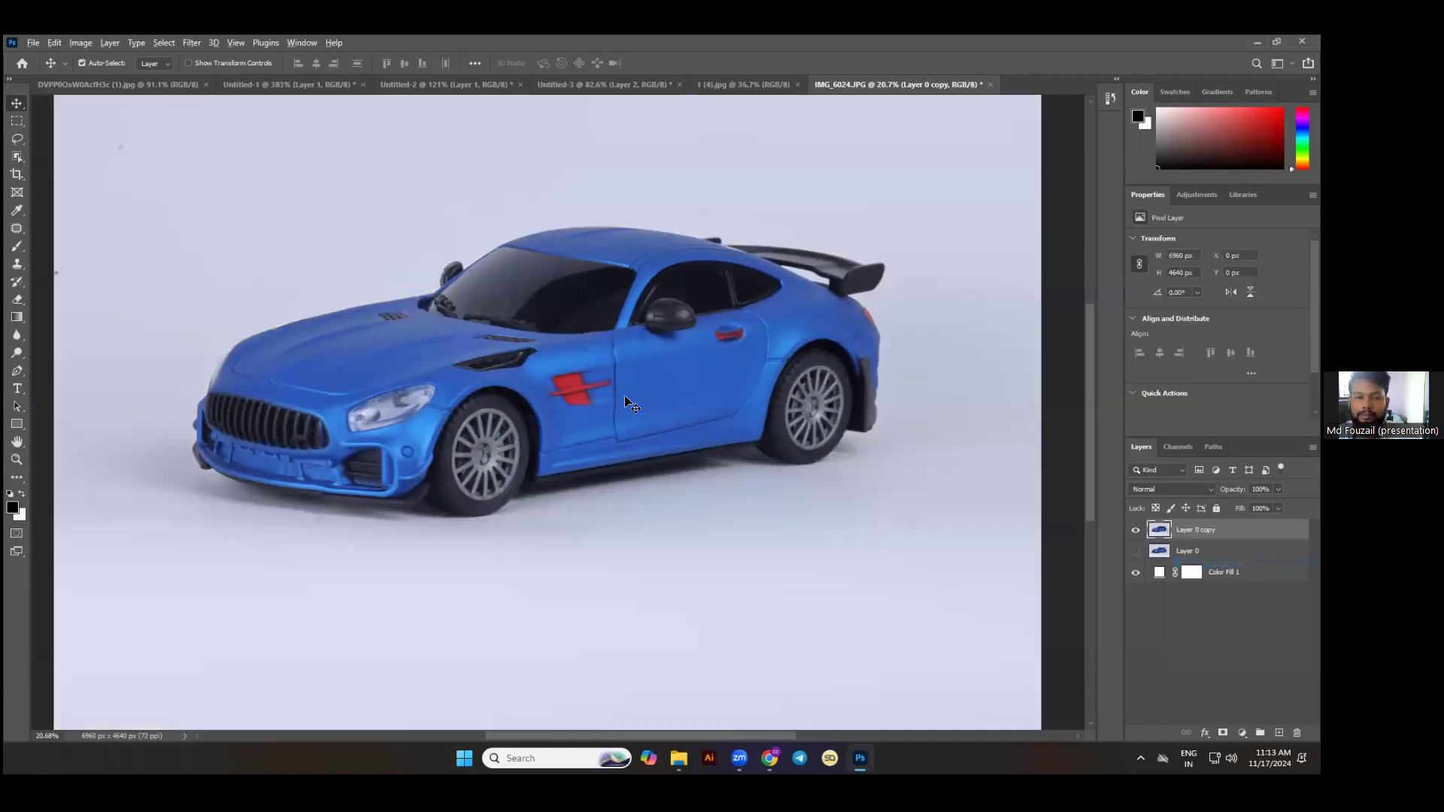
scroll(626, 405, "down", 3)
left_click(17, 158)
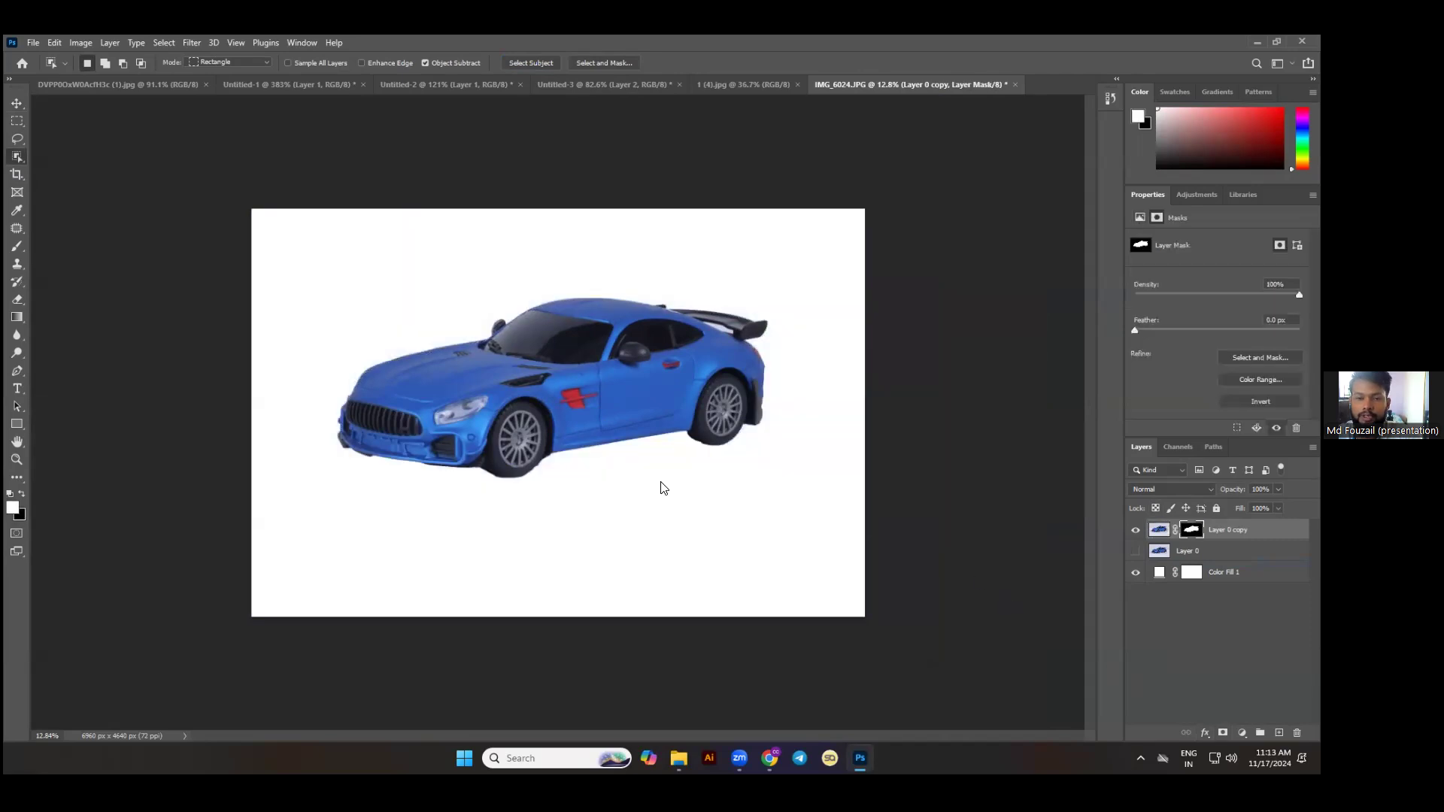
Examine the new cutout's edges along the wheels, sill, front bumper, hood and roof.
scroll(629, 474, "up", 6)
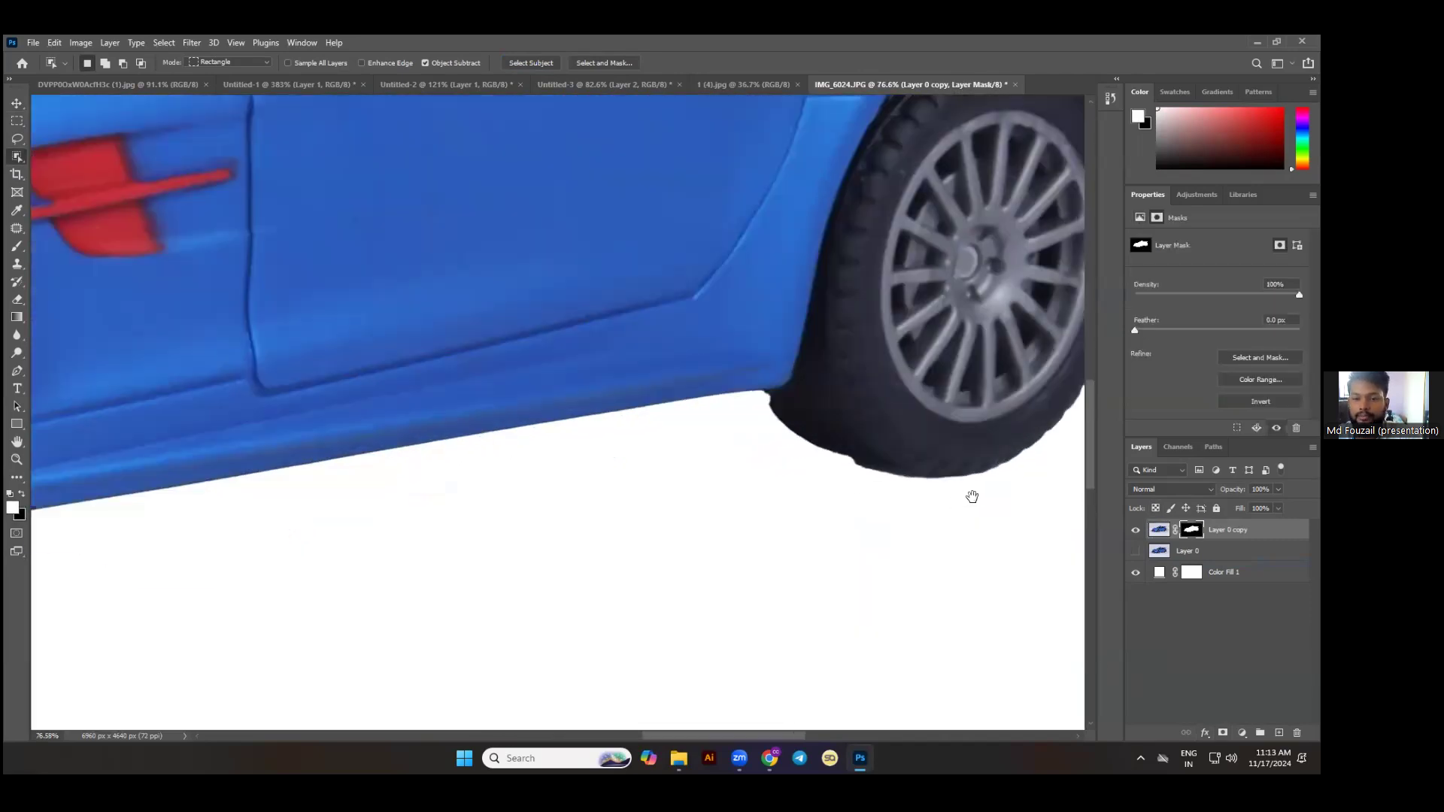
scroll(764, 425, "up", 2)
left_click_drag(296, 507, 563, 559)
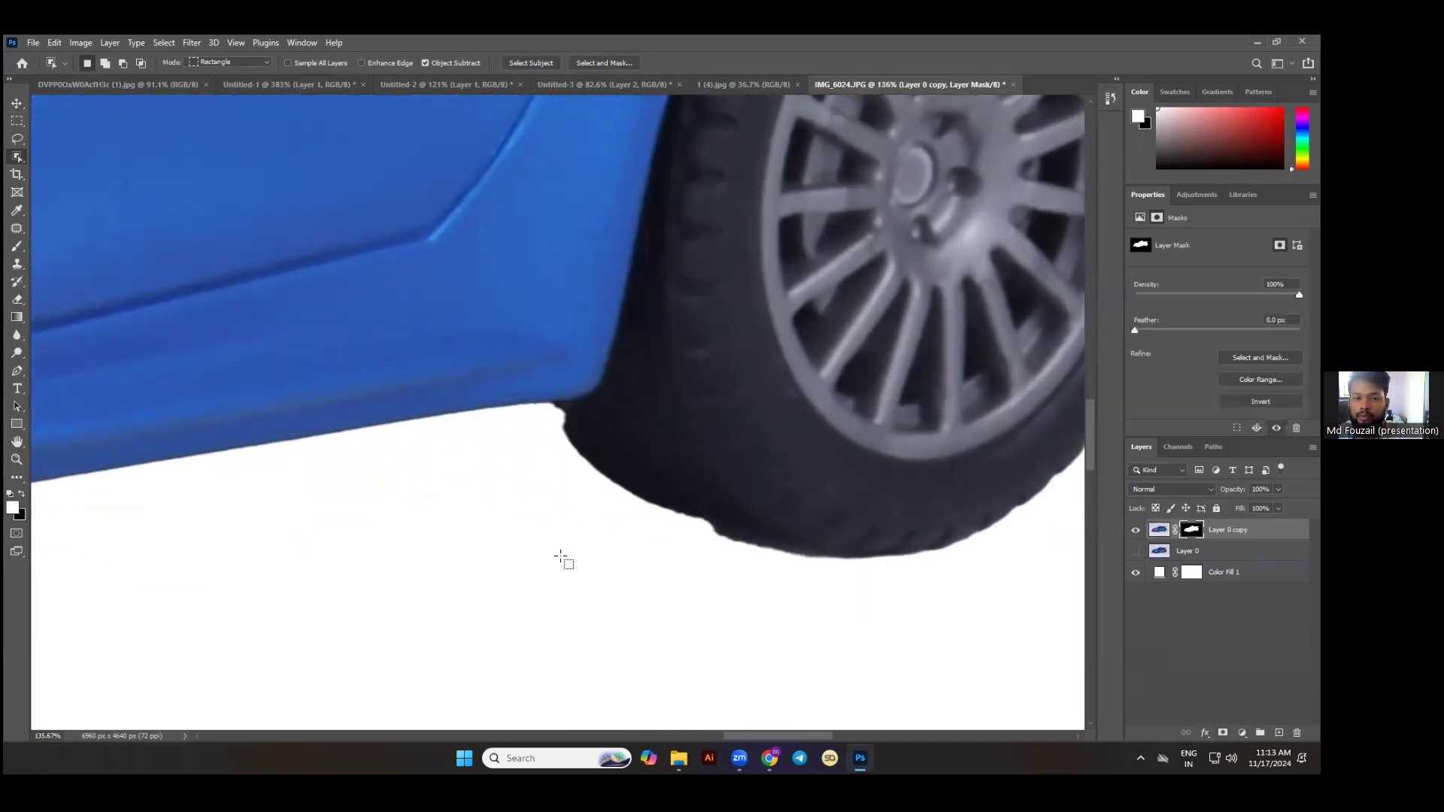
scroll(558, 559, "down", 2)
scroll(475, 565, "left", 10)
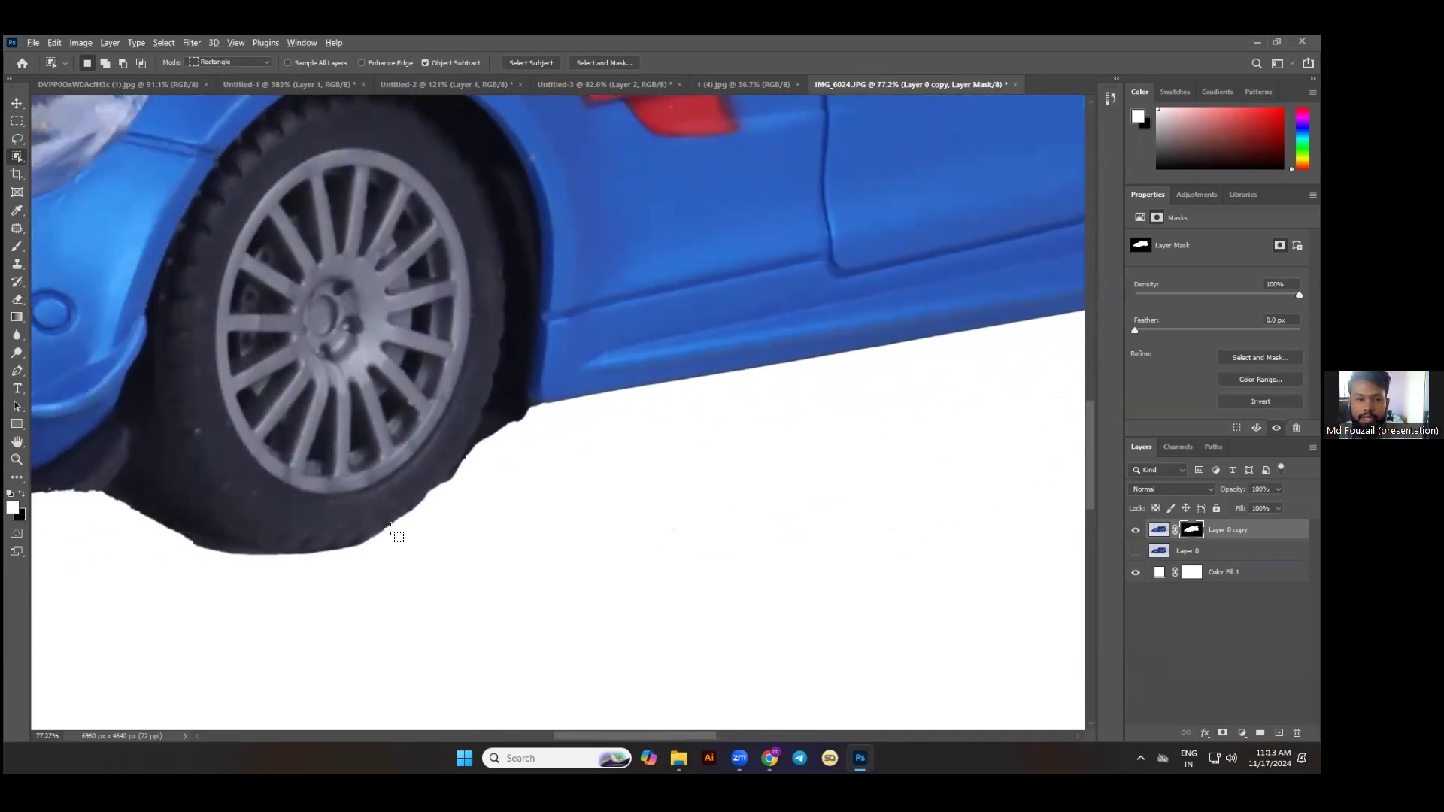
scroll(390, 528, "down", 4)
left_click_drag(161, 432, 519, 431)
left_click_drag(164, 229, 530, 385)
scroll(530, 385, "up", 4)
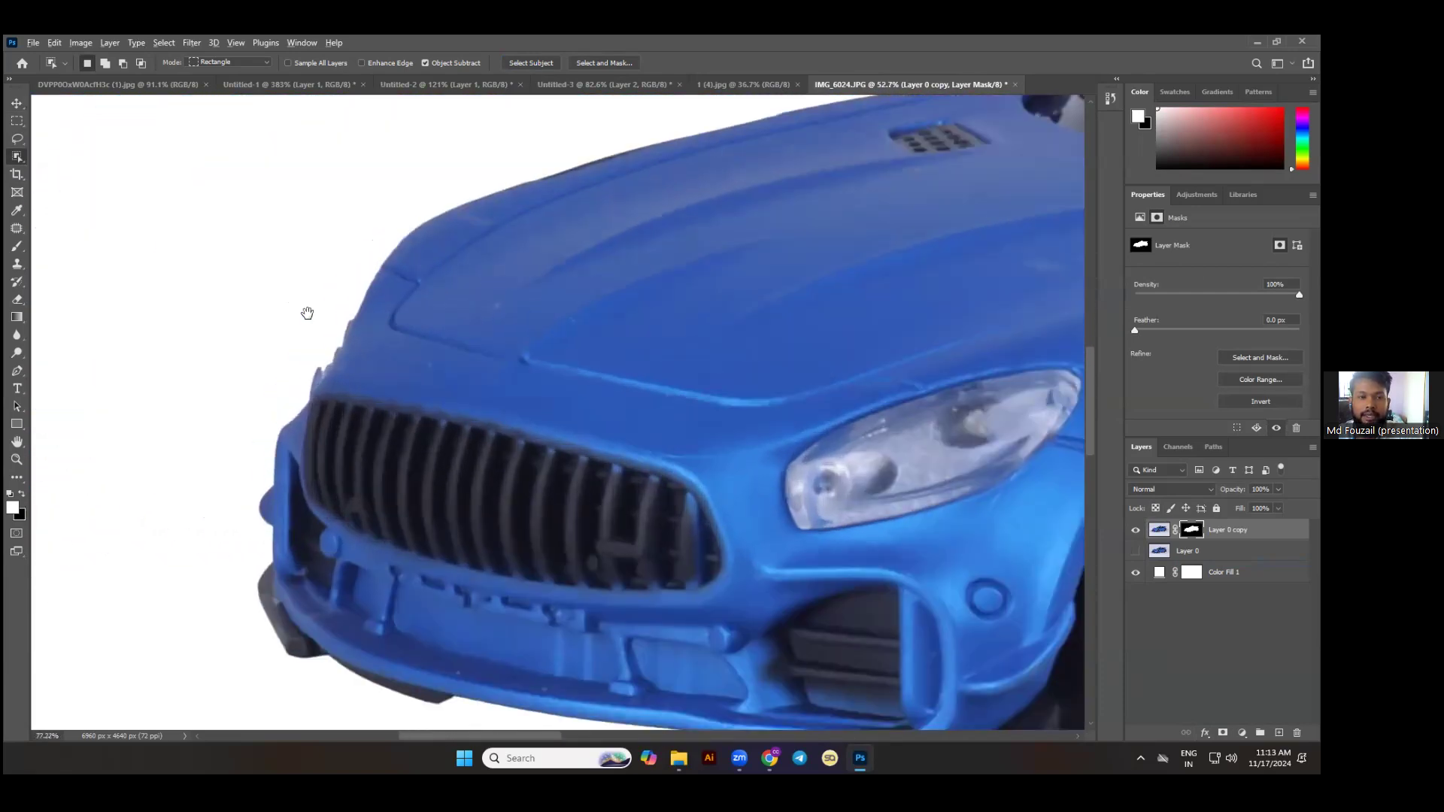
scroll(308, 313, "down", 3)
scroll(248, 472, "up", 5)
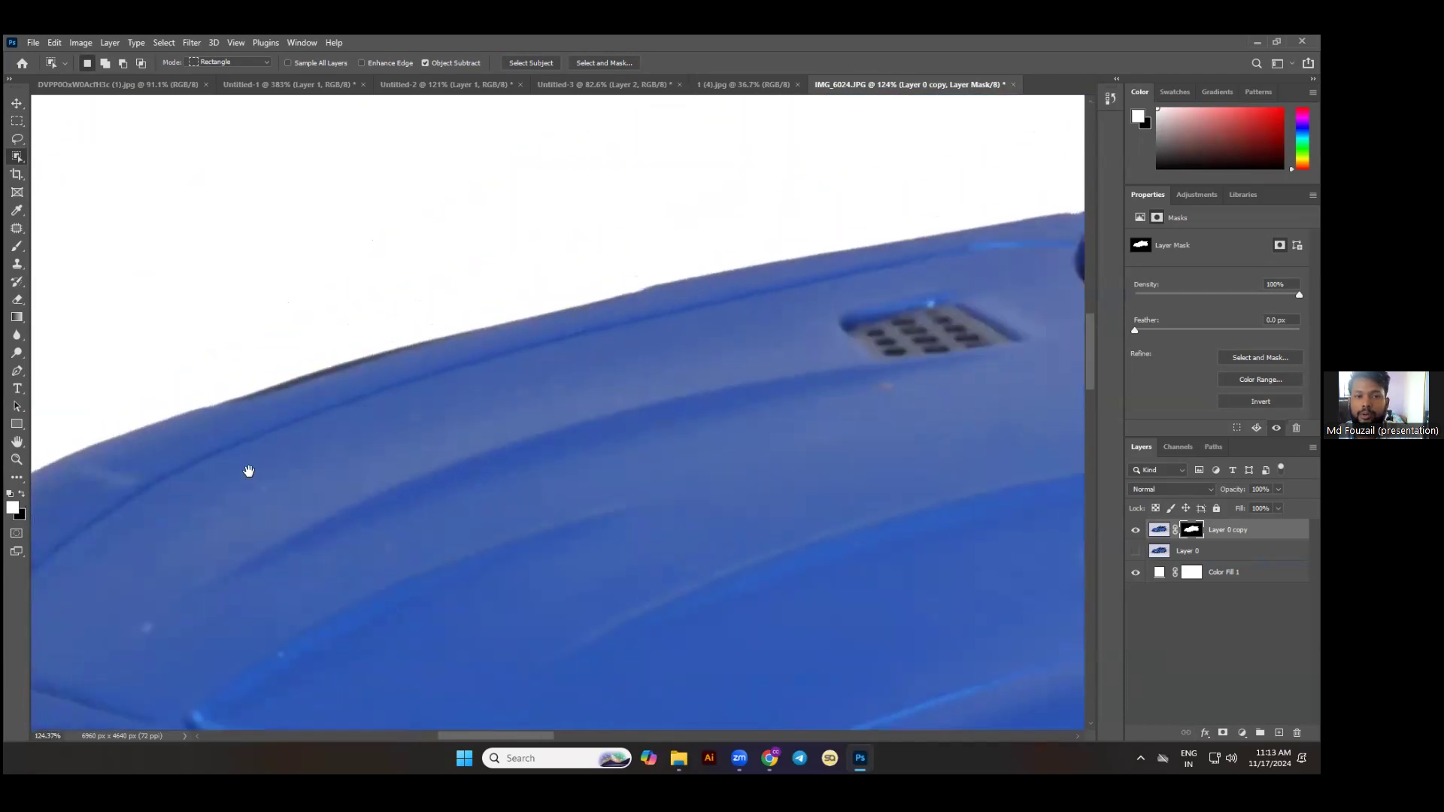
scroll(249, 472, "right", 20)
scroll(249, 472, "up", 6)
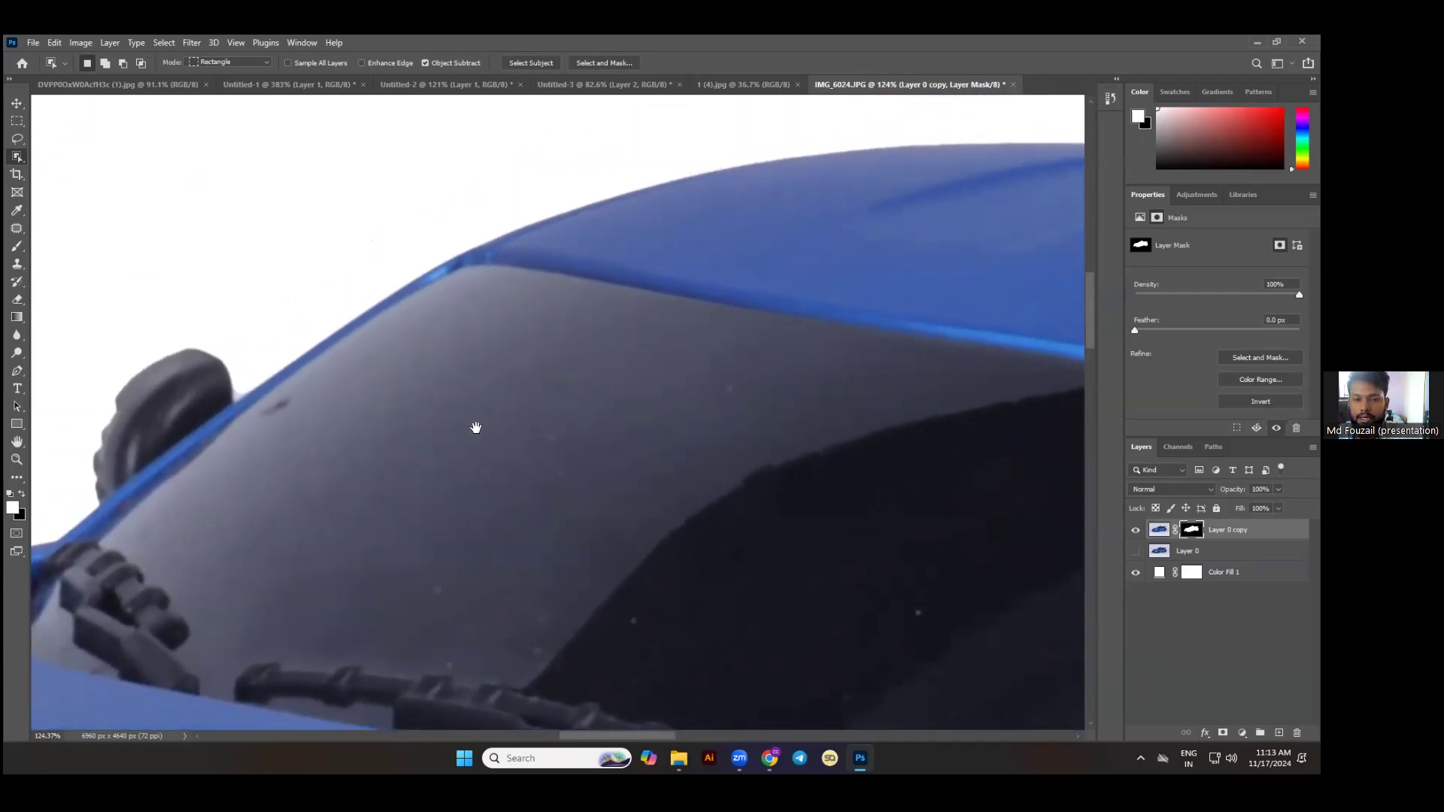
scroll(475, 427, "down", 8)
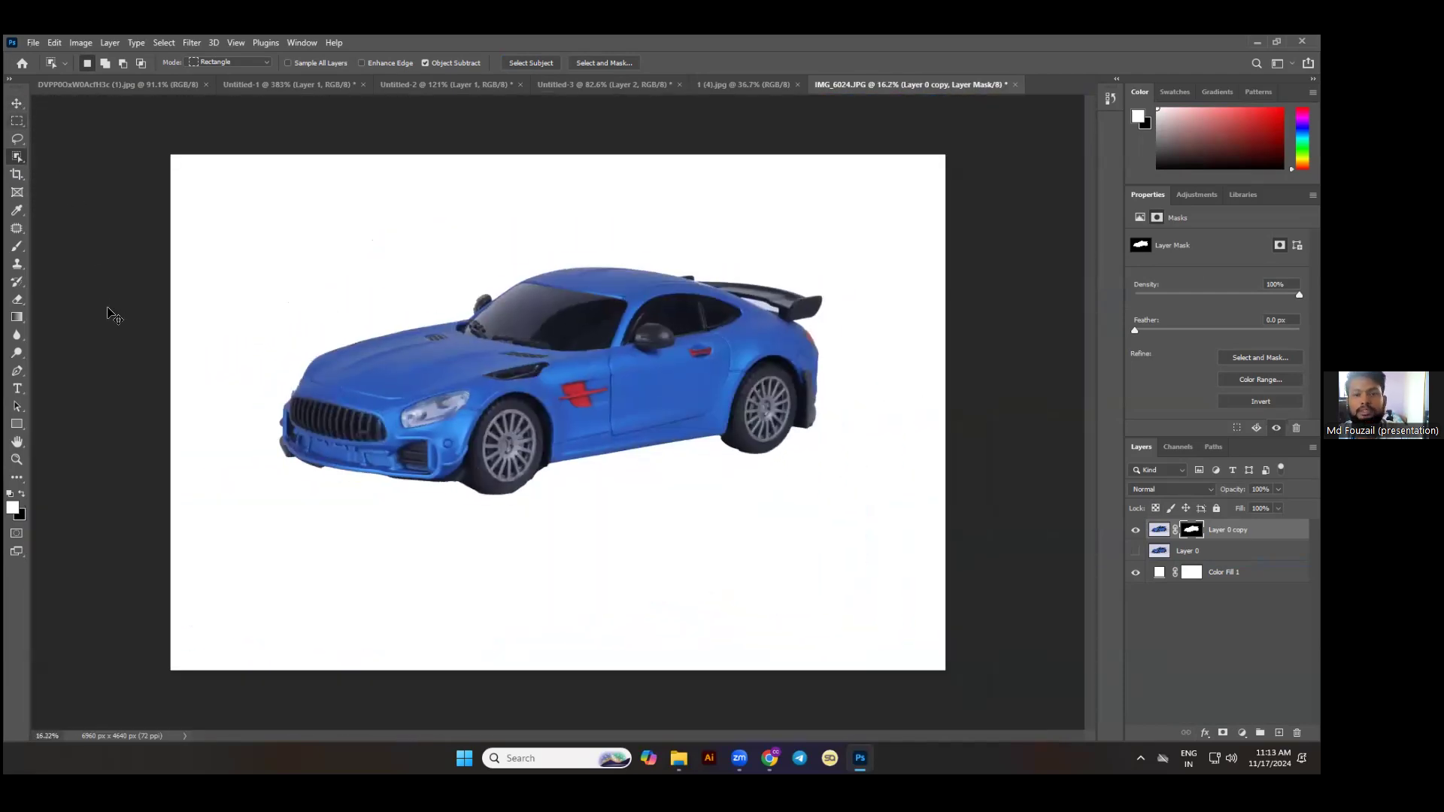
key("v")
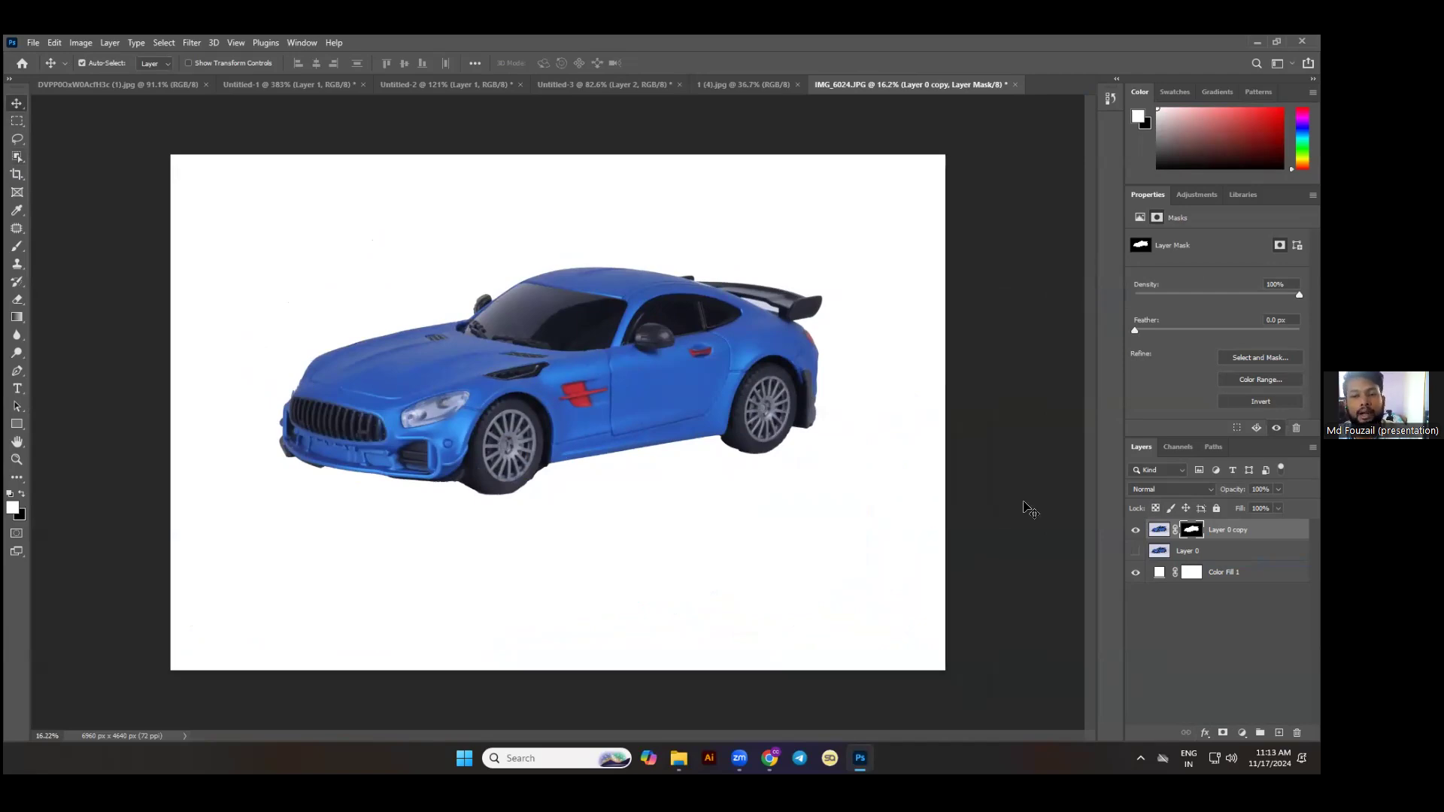
Delete the layer mask from Layer 0 copy to bring back the full photo background.
right_click(1191, 530)
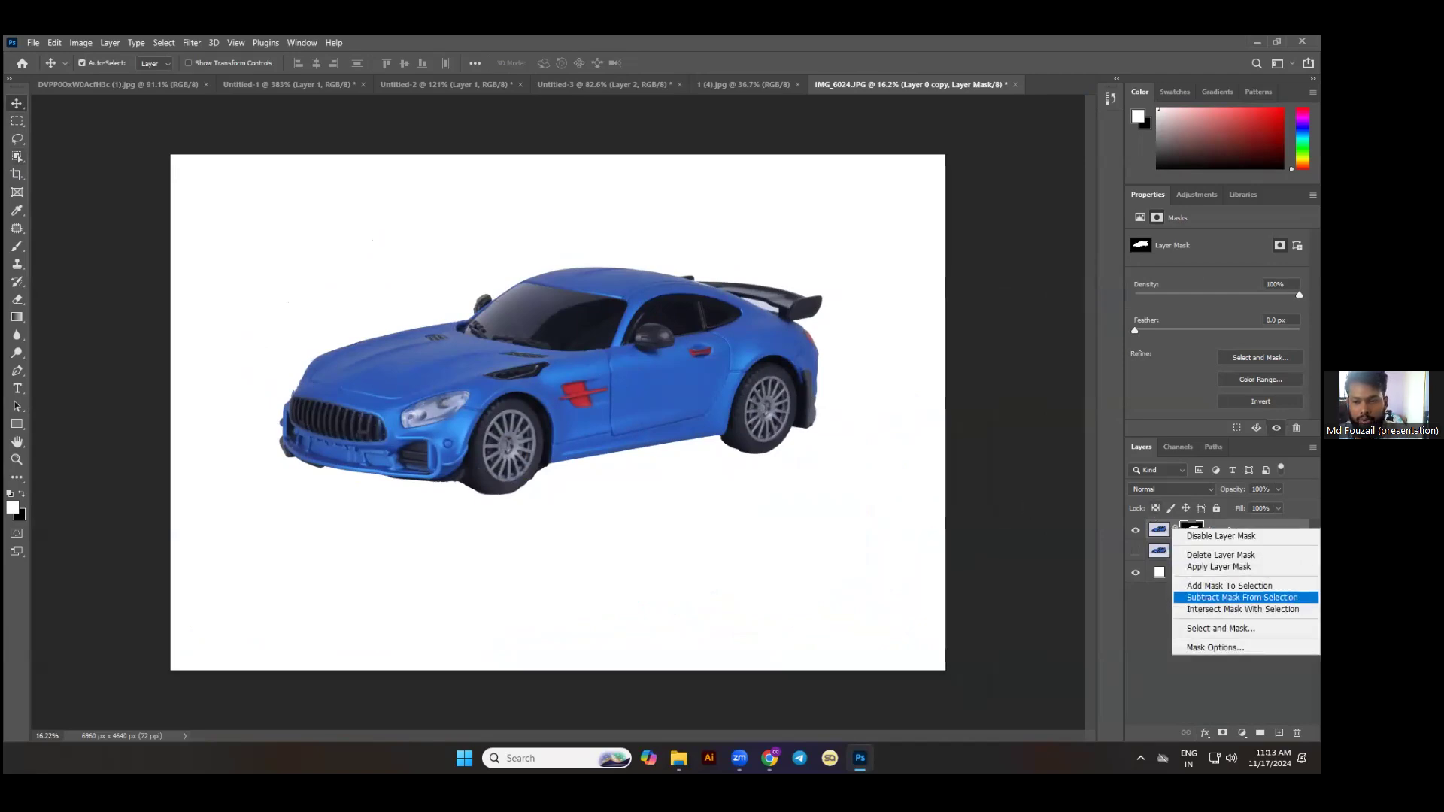
left_click(1221, 555)
mouse_move(647, 414)
left_mouse_down()
mouse_move(646, 433)
mouse_move(640, 412)
left_mouse_up()
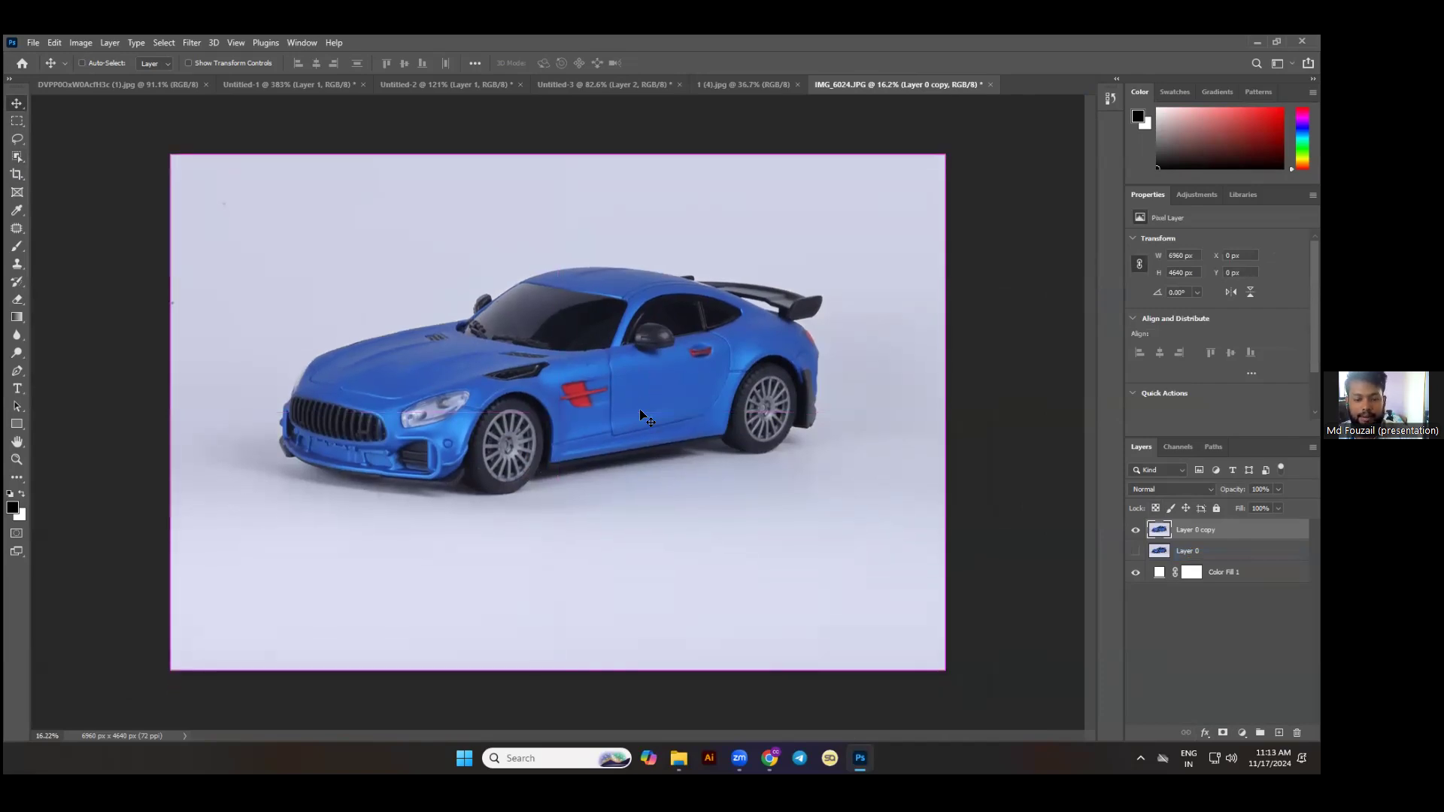
key("ctrl+m")
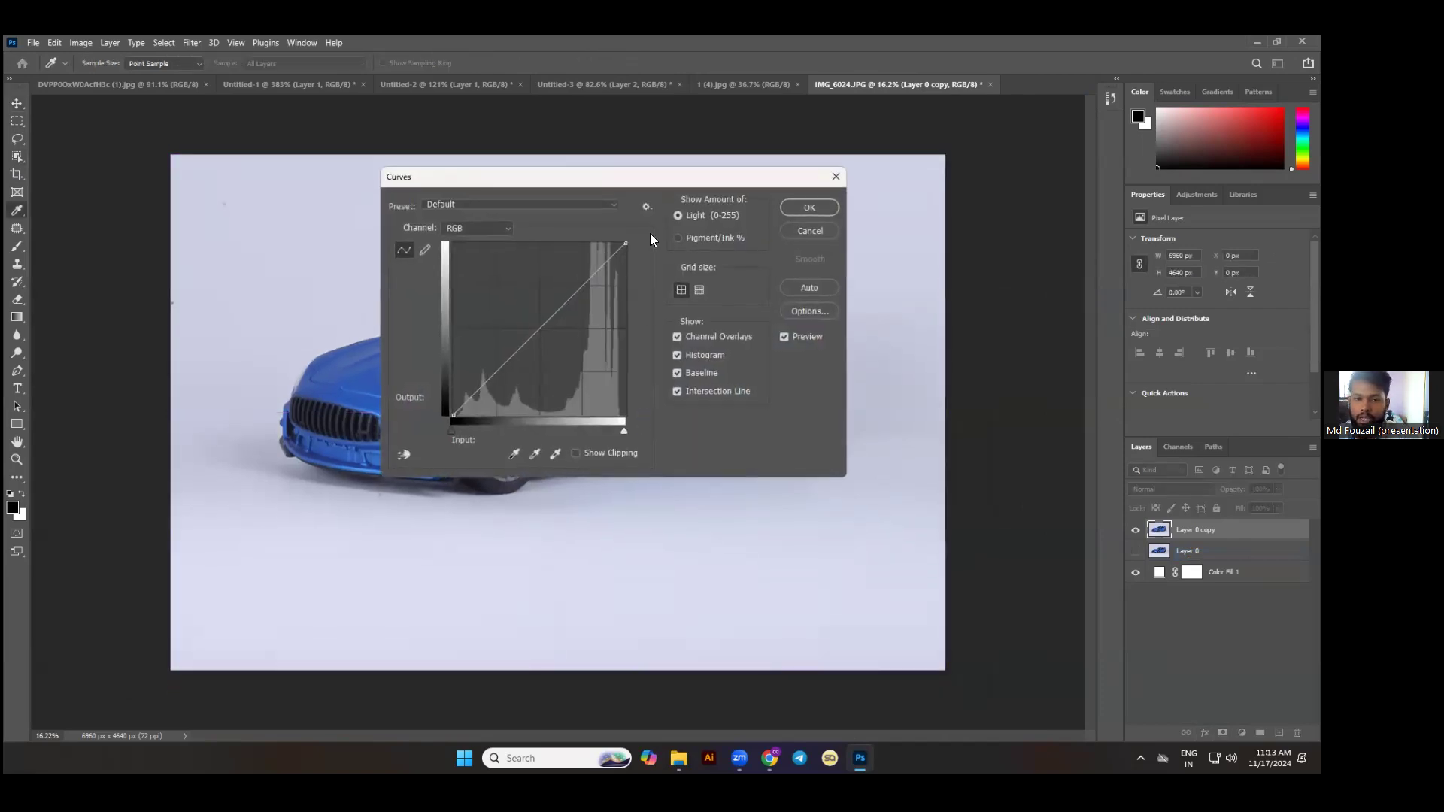
left_click_drag(656, 179, 919, 306)
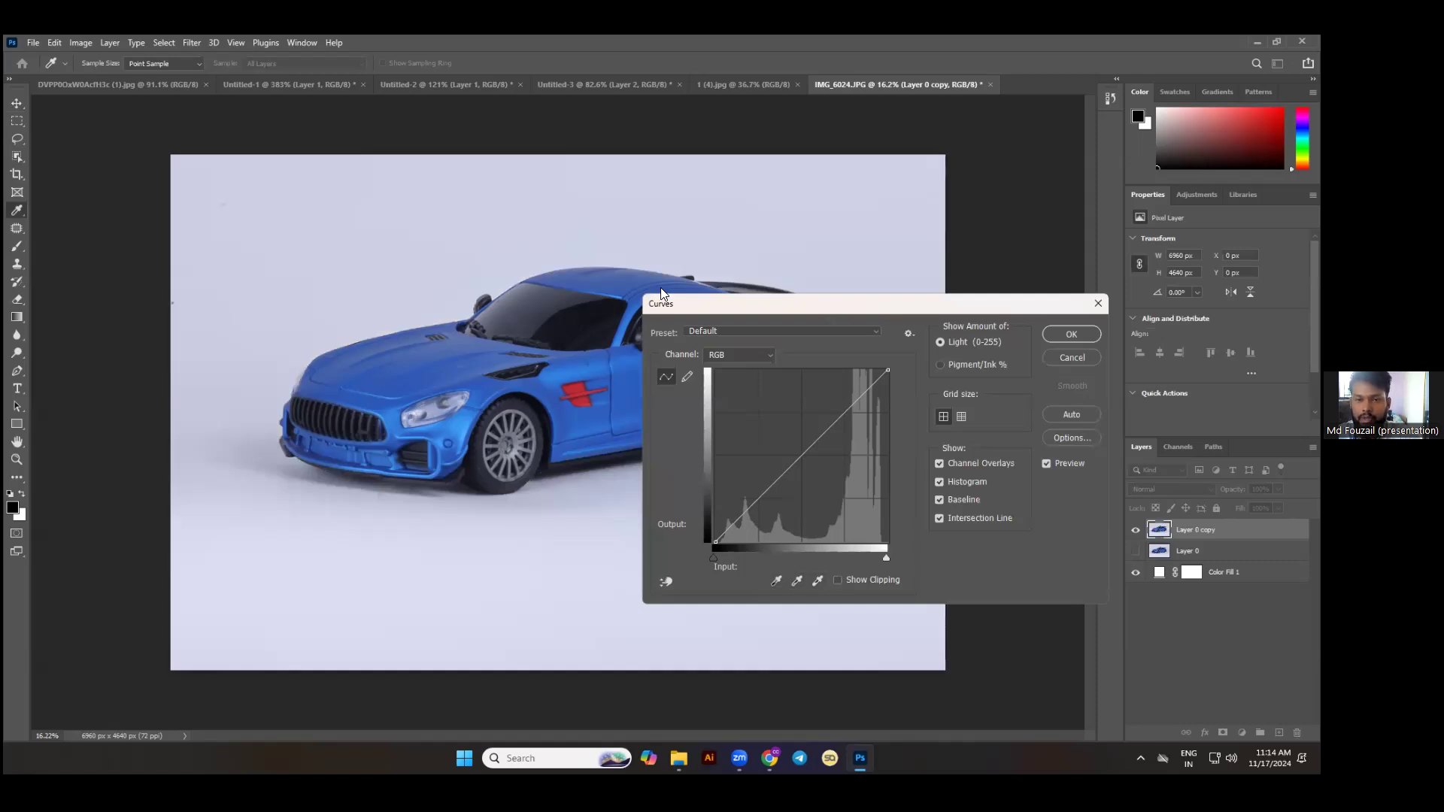
left_click_drag(662, 298, 429, 251)
left_click(835, 310)
Whiten the background of Layer 0 copy with Curves, sampling the lavender backdrop as the white point.
key("ctrl+m")
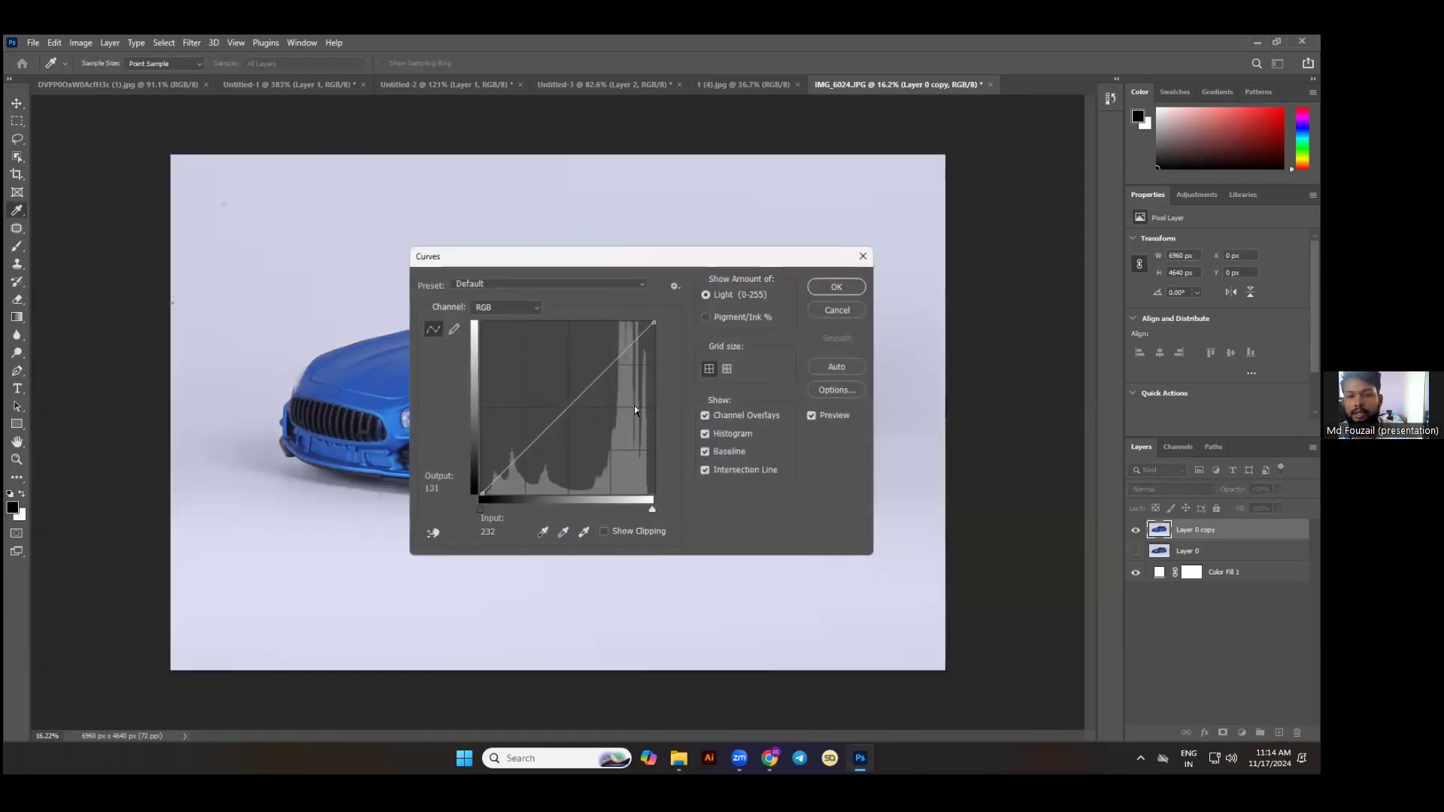
left_click_drag(651, 257, 730, 197)
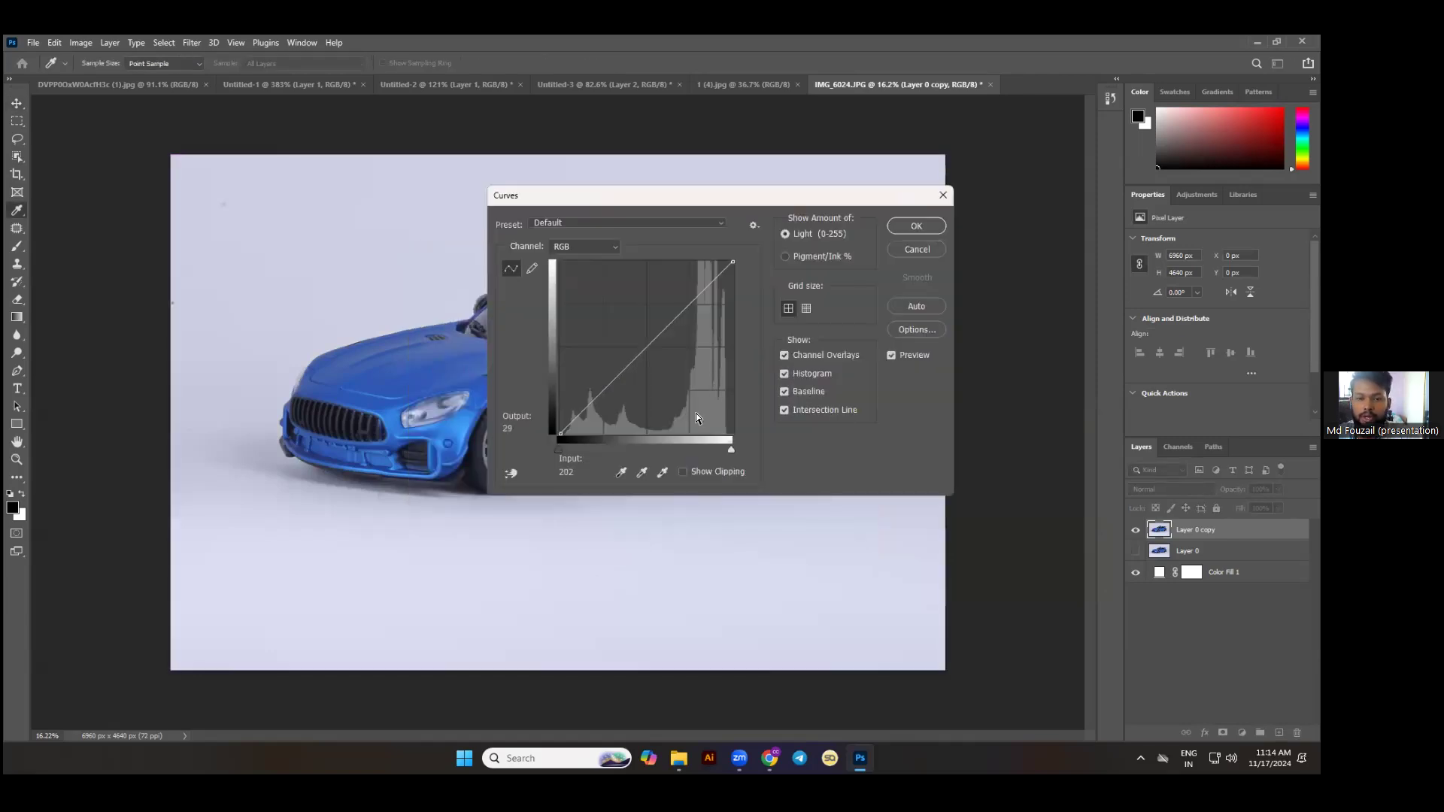
left_click(662, 473)
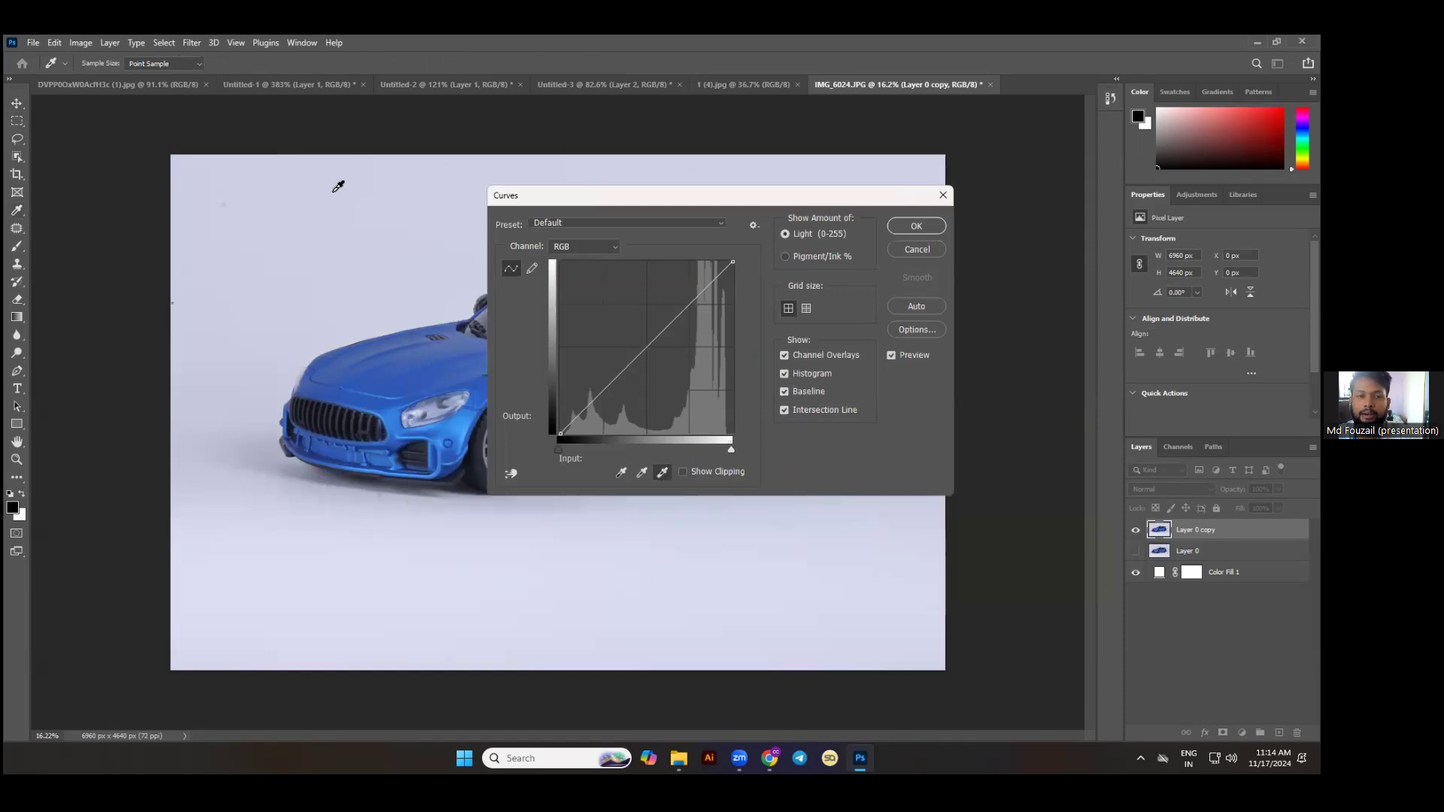
left_click(887, 606)
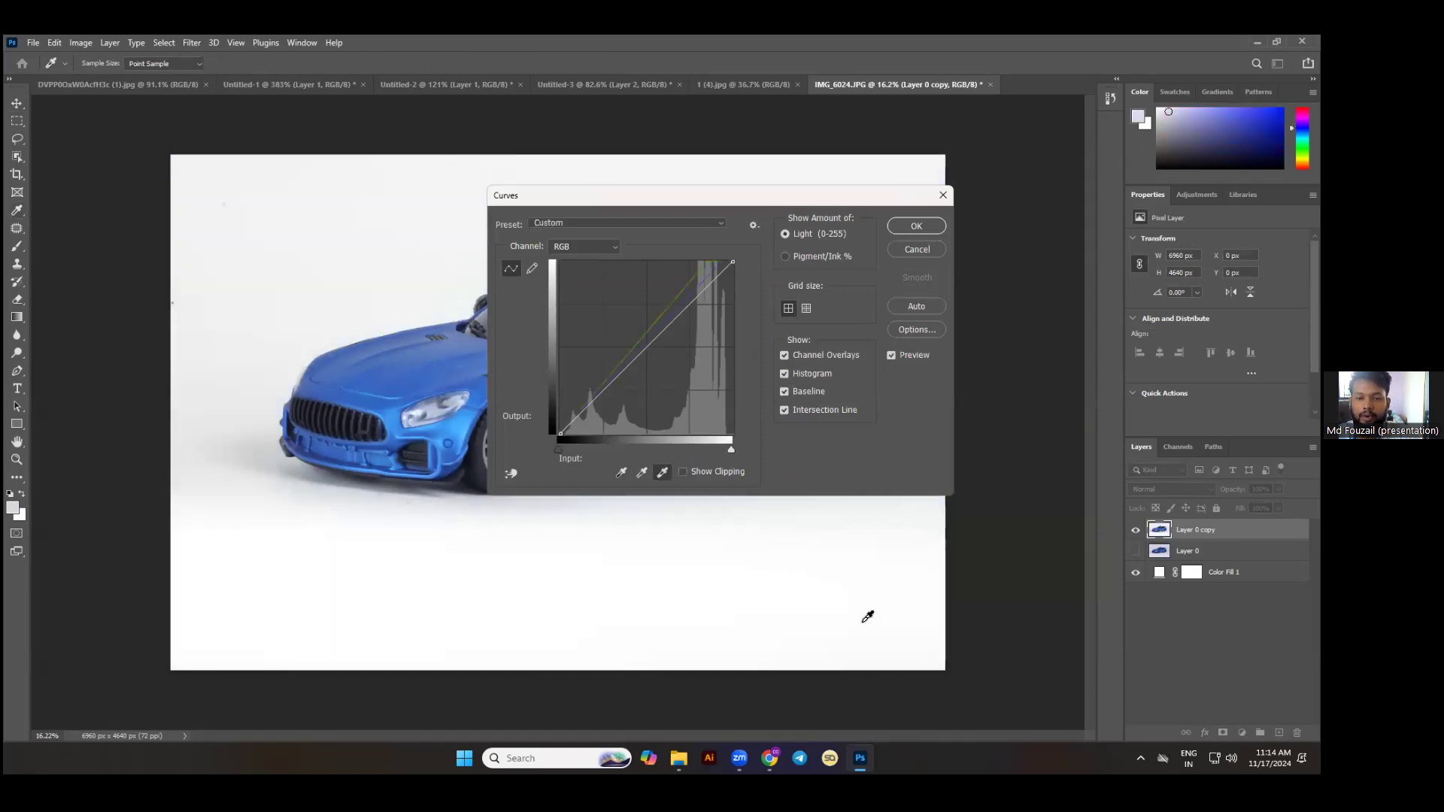
left_click(187, 202)
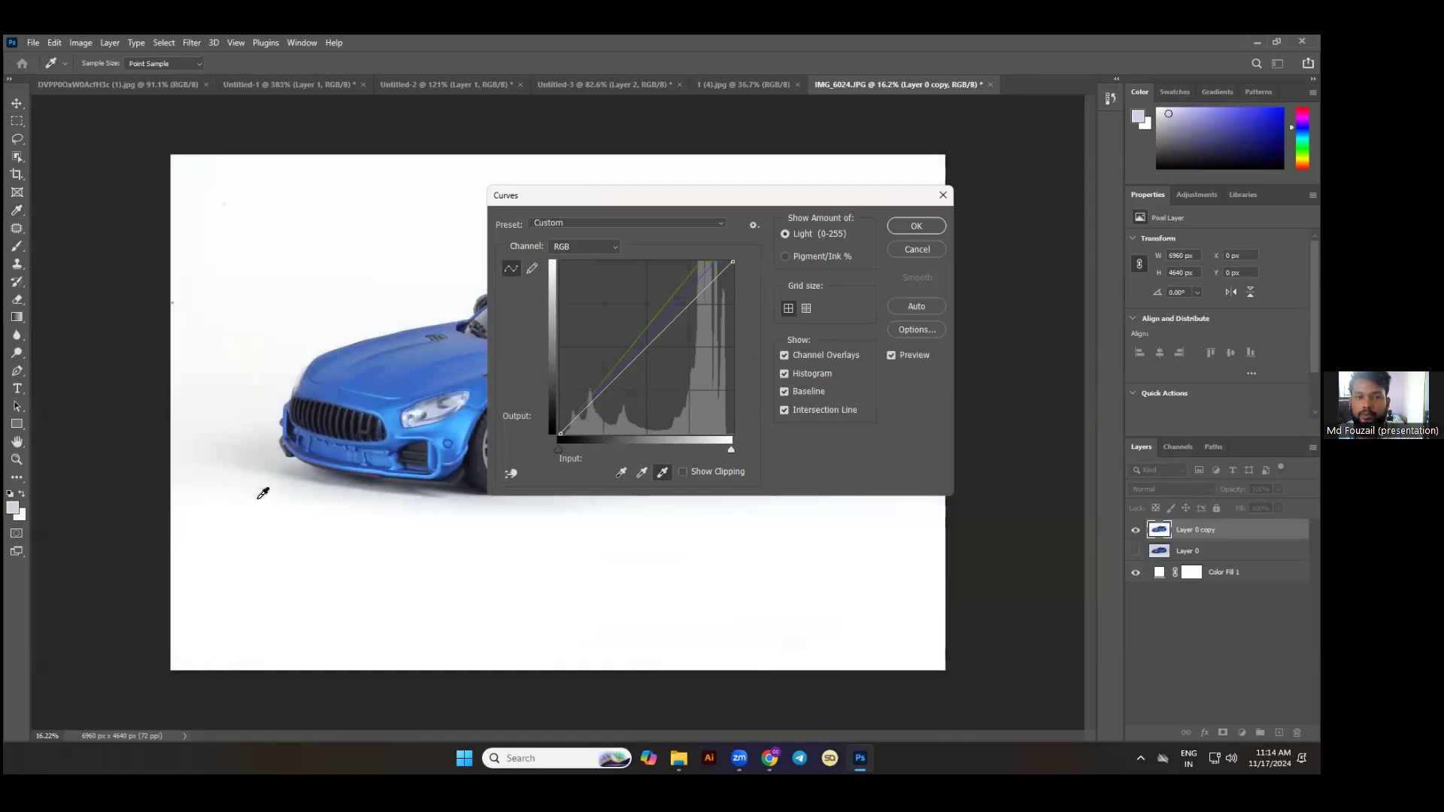
left_click(199, 575)
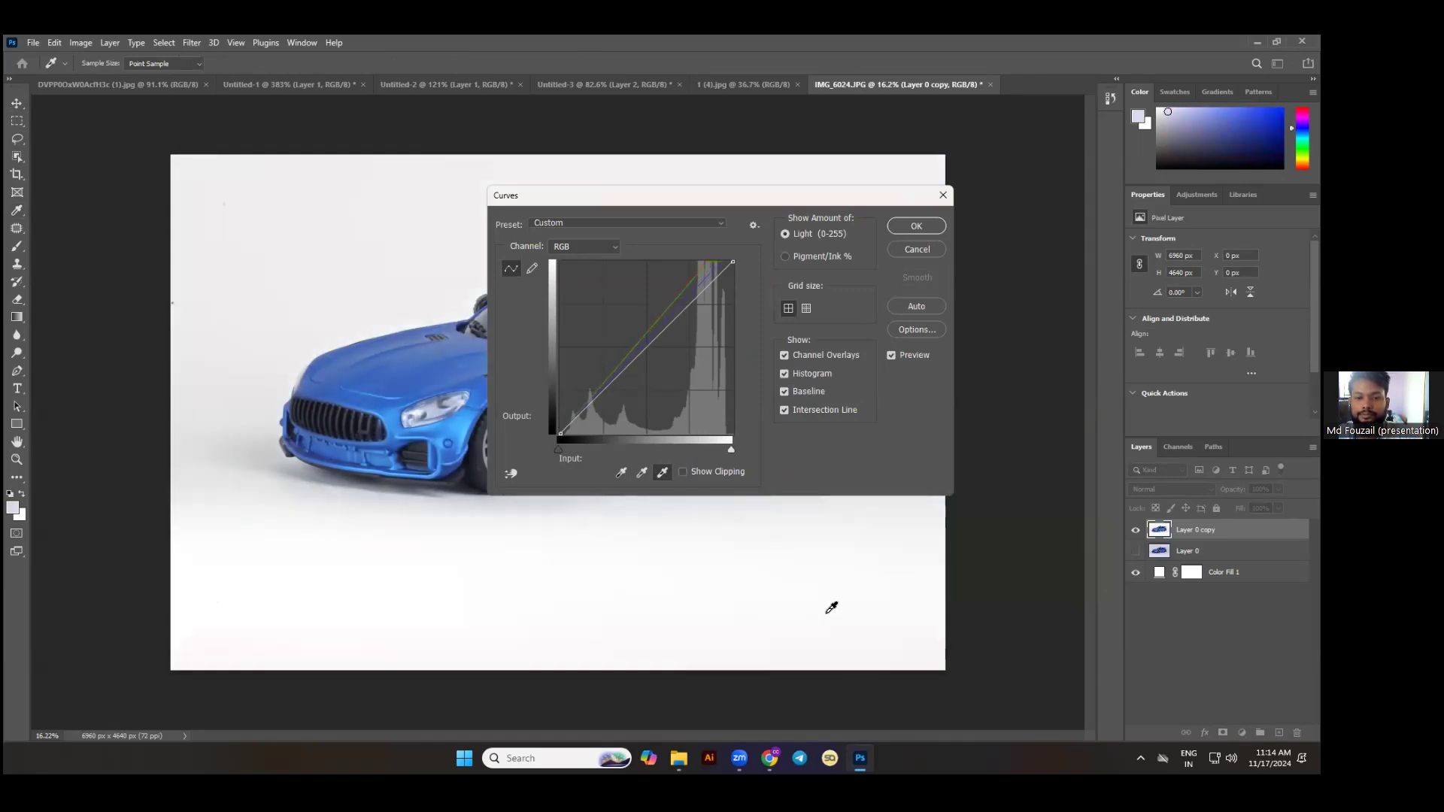
left_click(919, 555)
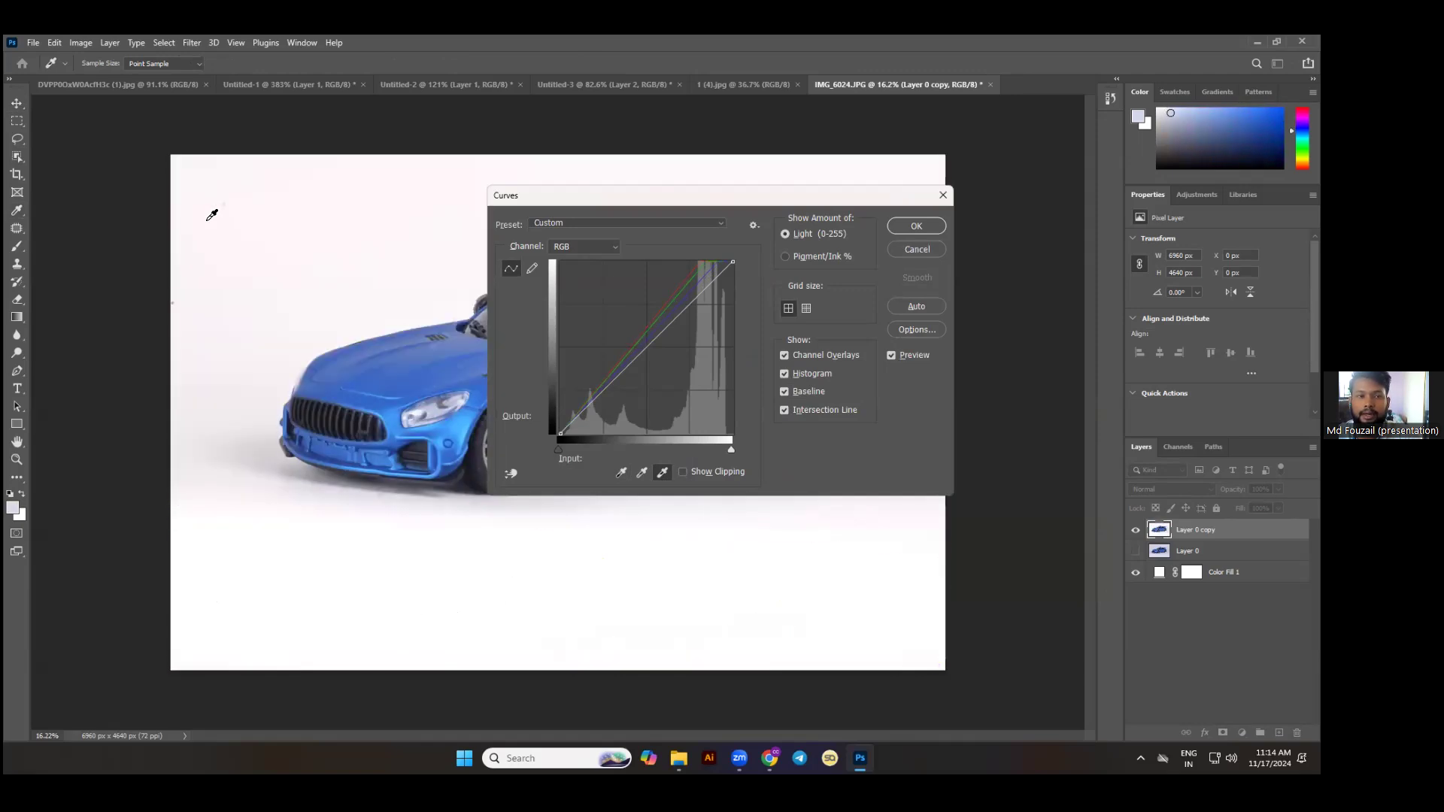
key("alt")
left_click(197, 249)
key("alt")
left_click(906, 227)
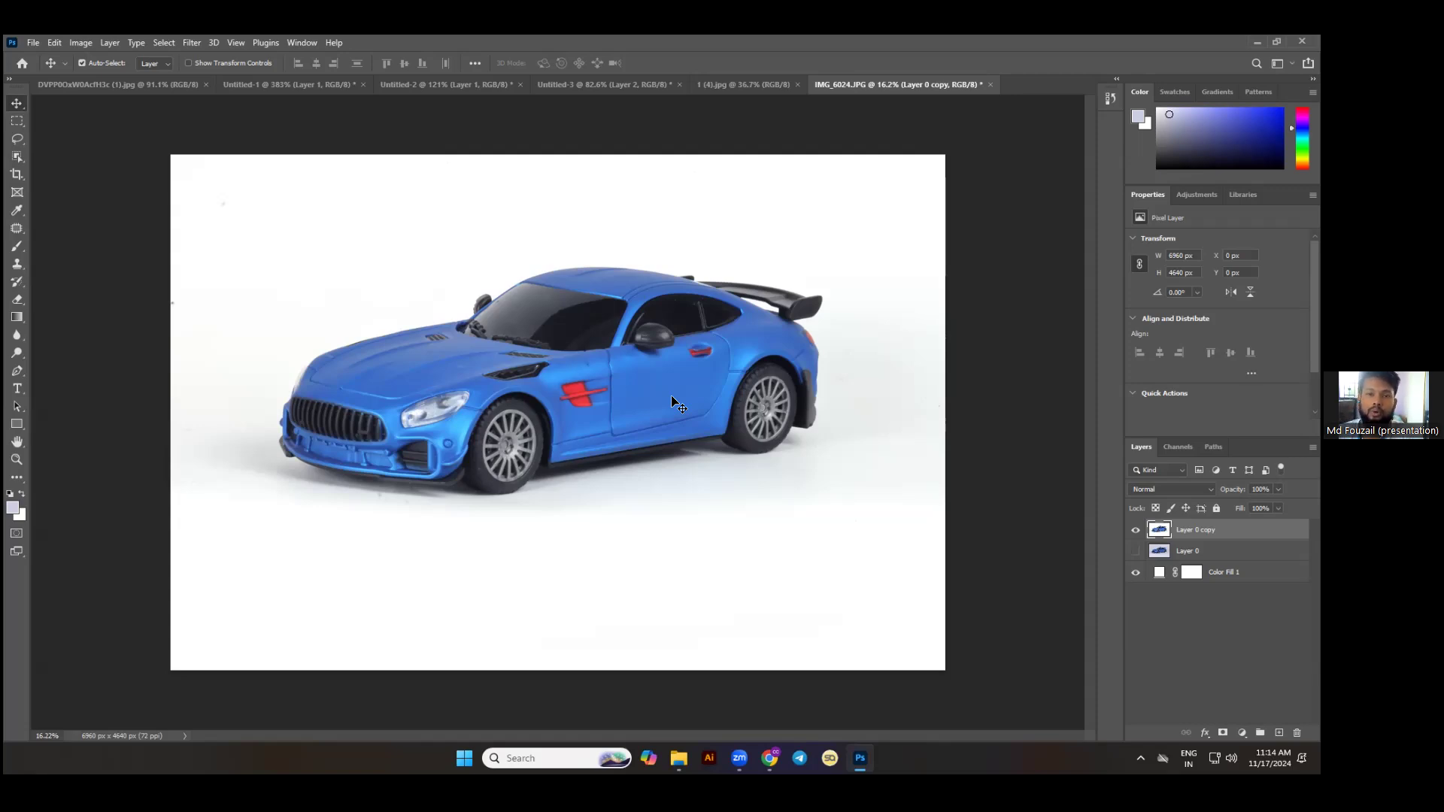
Compare the whitened Layer 0 copy with the original Layer 0 by toggling layer visibility.
left_click(1136, 531)
left_click(1136, 531)
left_click(1137, 531)
left_click(1136, 531)
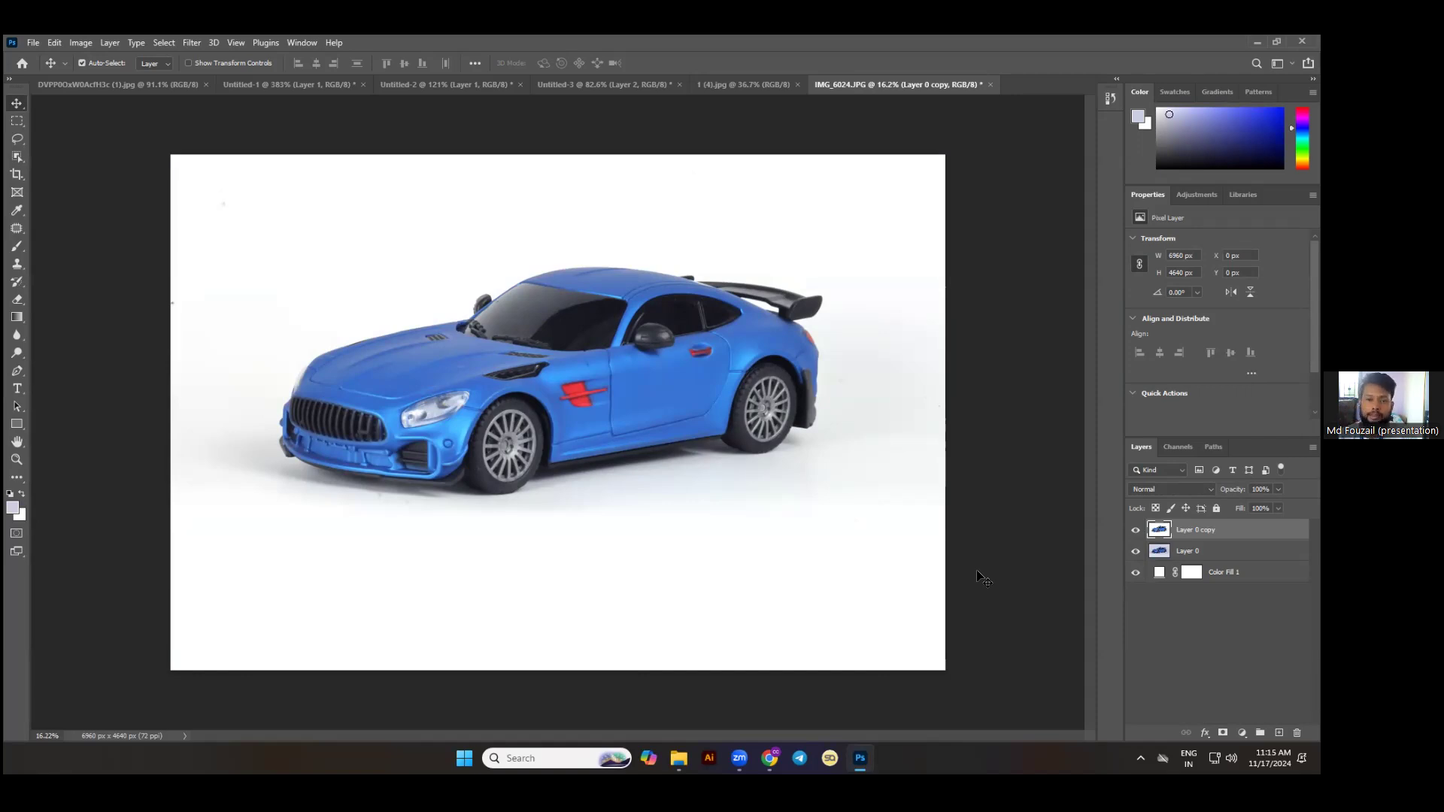
Shift Layer 0 copy sideways to compare its backdrop with the original underneath, and undo the move.
left_click_drag(273, 398, 408, 387)
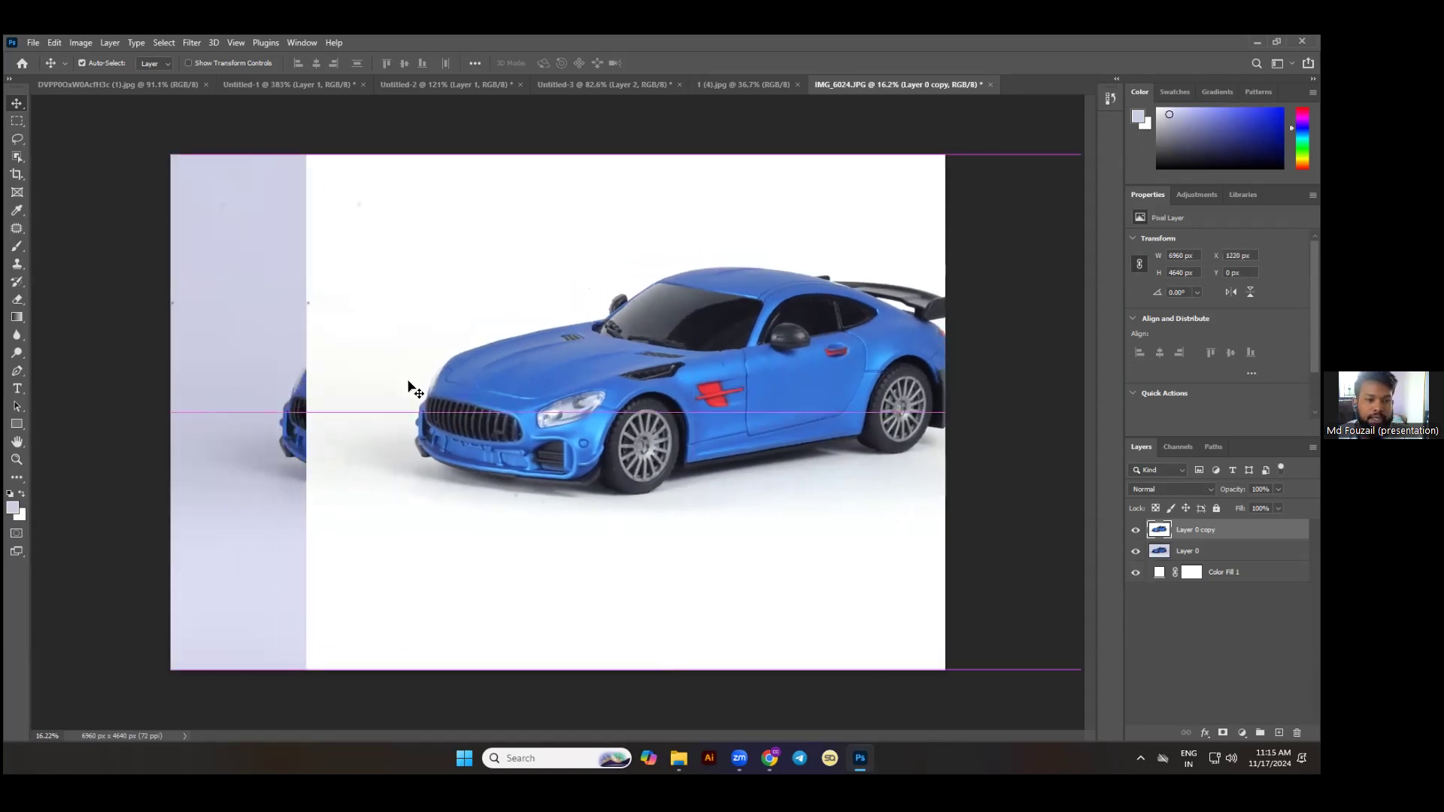
scroll(309, 354, "up", 4)
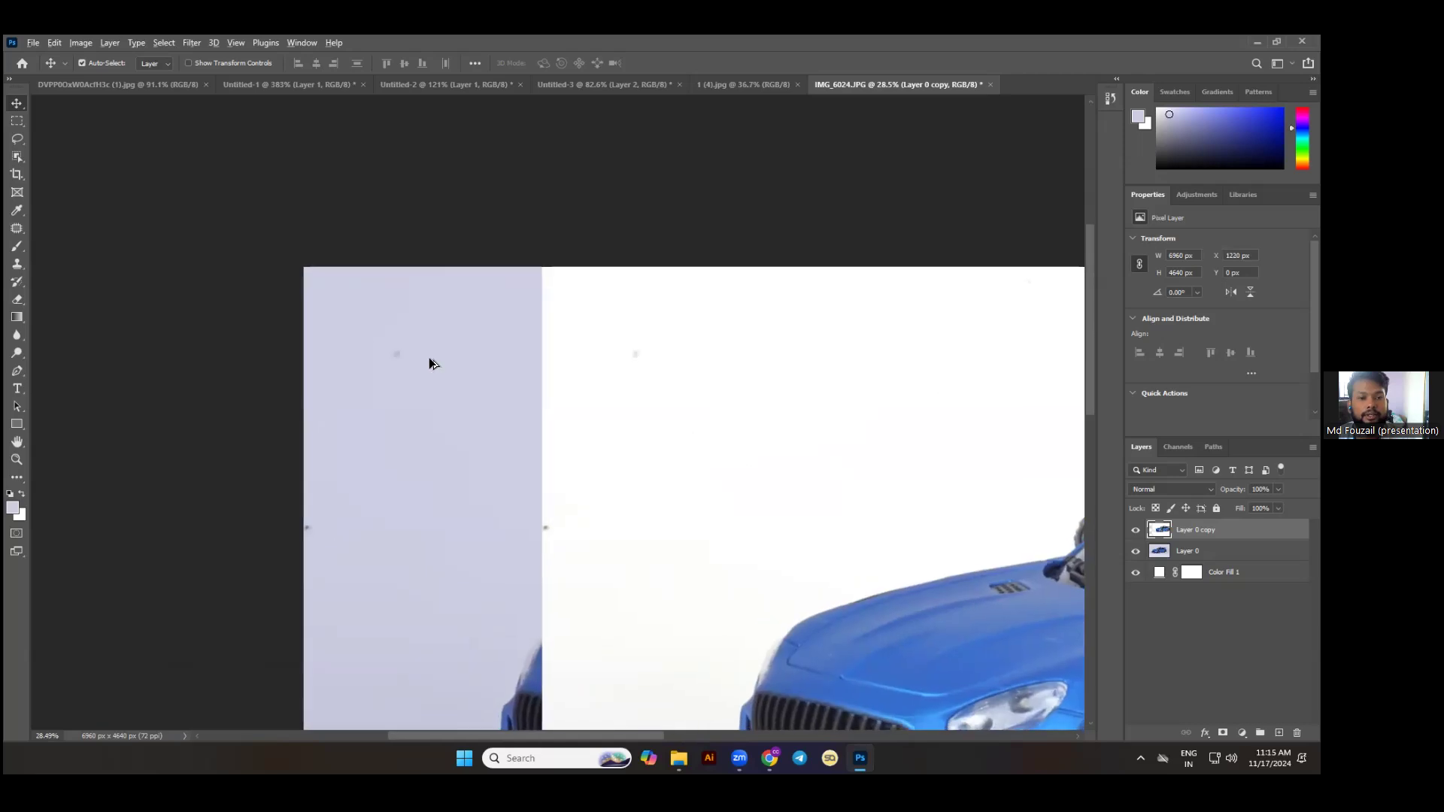
scroll(506, 403, "up", 4)
scroll(729, 408, "down", 5)
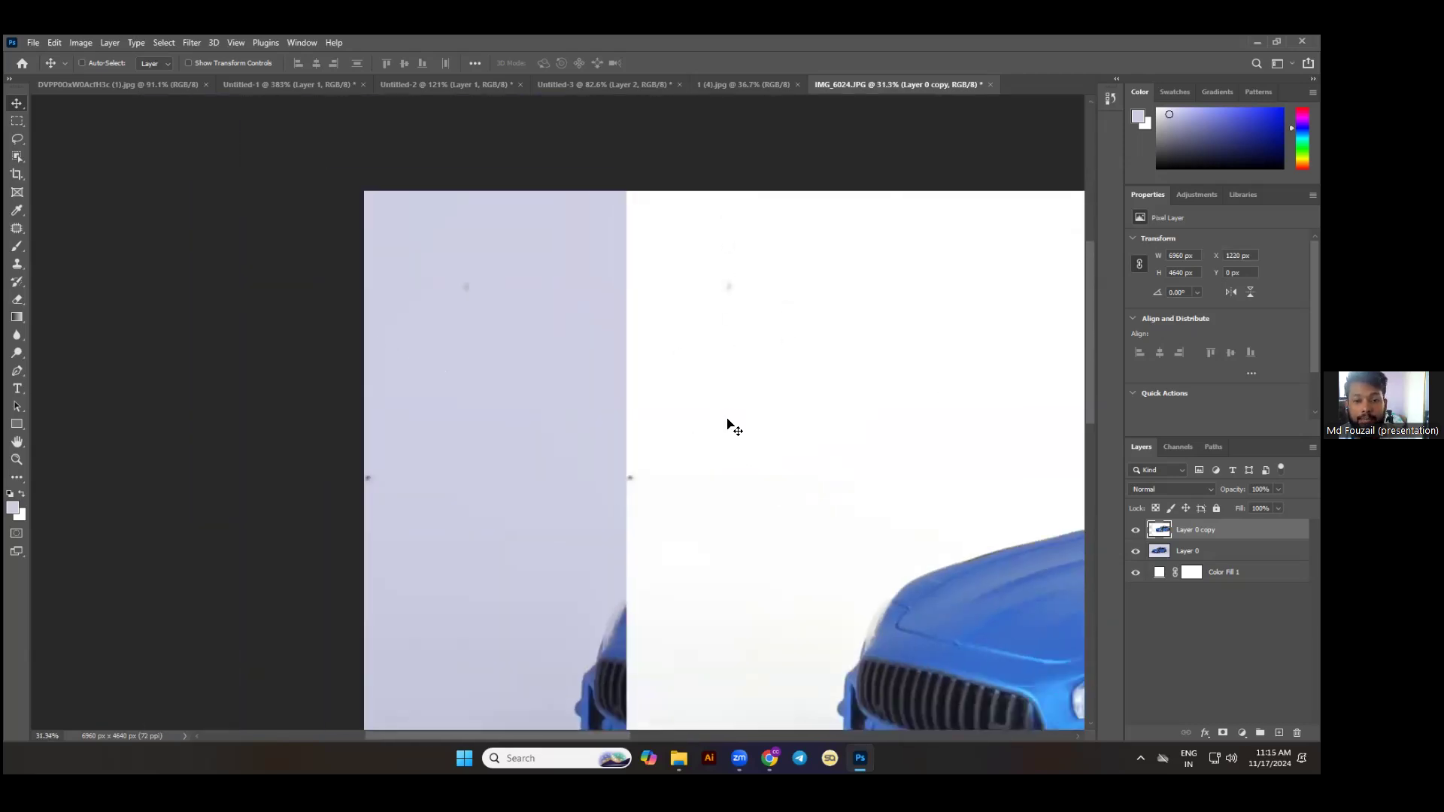
key("ctrl+z")
Add a white layer mask to Layer 0 copy and hide Layer 0.
scroll(432, 290, "up", 5)
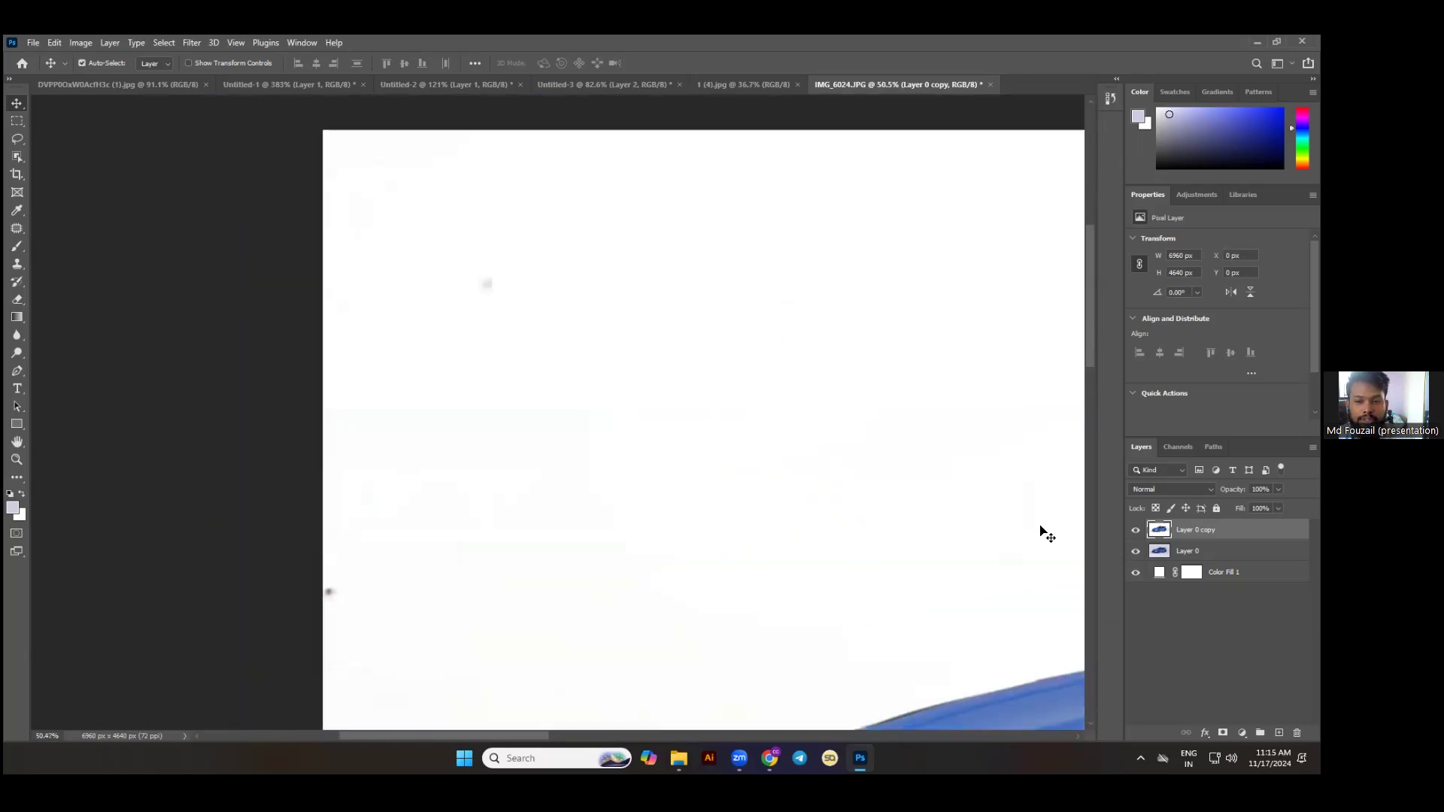
left_click(1223, 732)
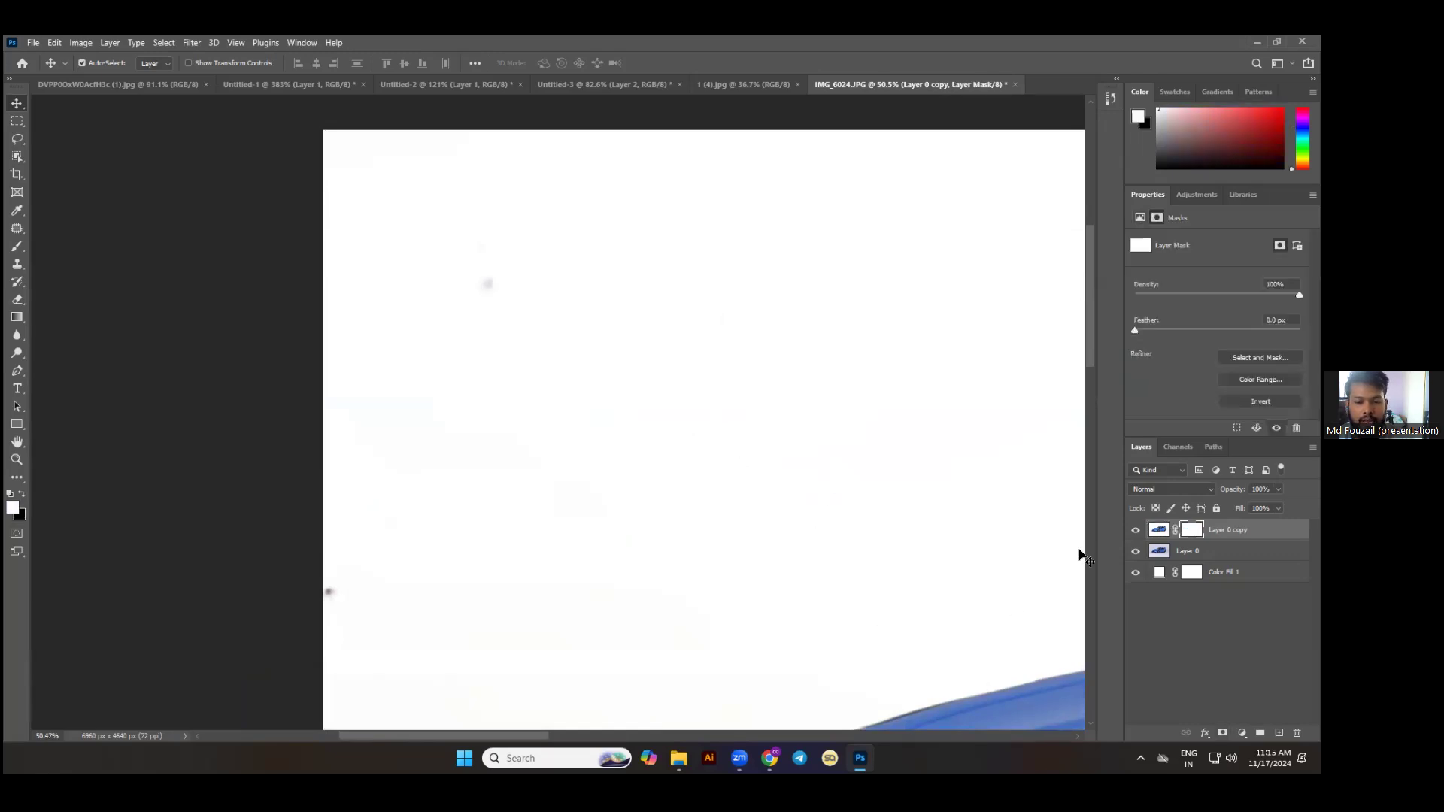
left_click(1135, 551)
Paint black on the layer mask over the specks in the upper-left and left-edge backdrop of the photo.
key("b")
mouse_move(546, 319)
left_mouse_down()
mouse_move(429, 349)
mouse_move(201, 355)
left_mouse_up()
left_click_drag(449, 301, 470, 304)
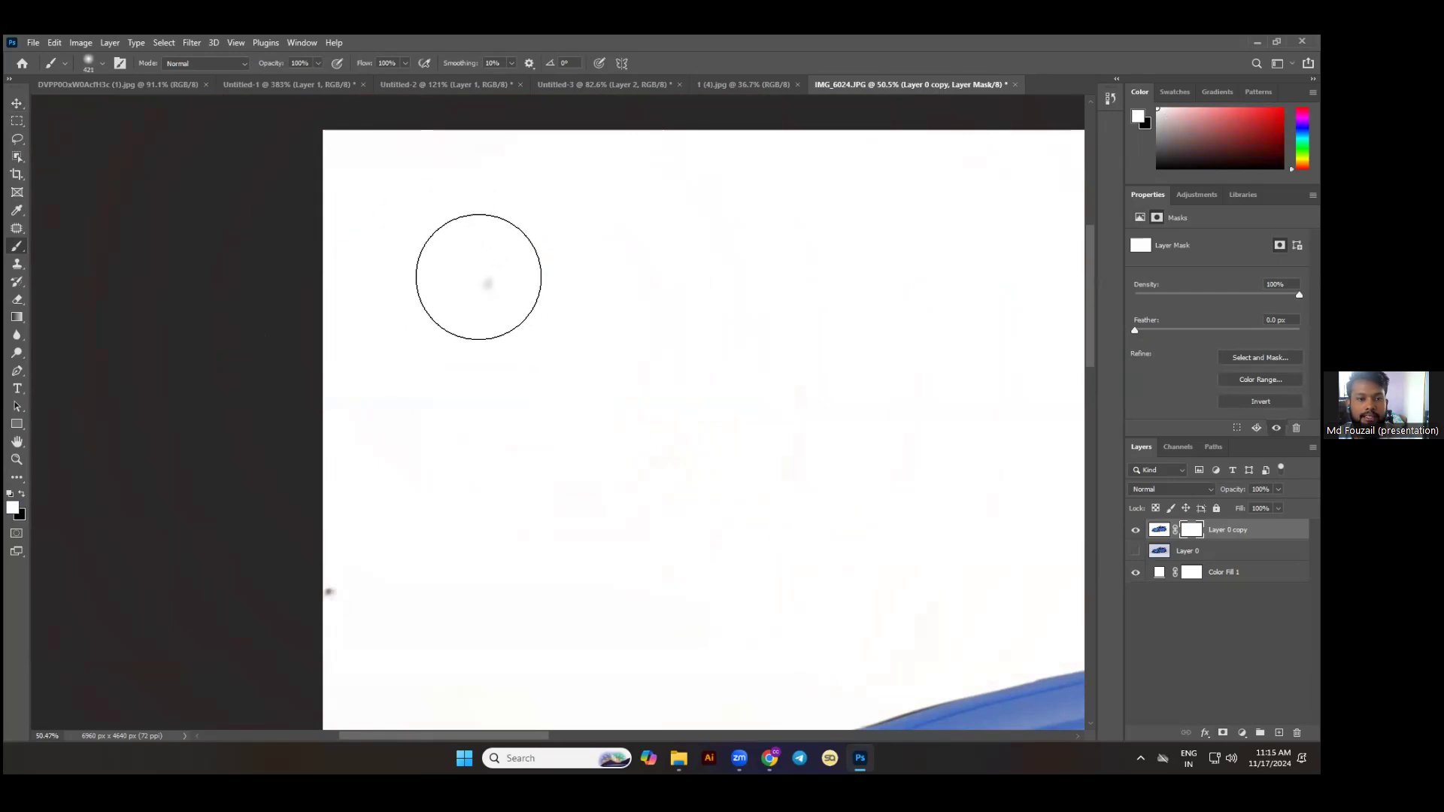
key("x")
left_click(483, 280)
left_click_drag(449, 370, 449, 288)
left_click_drag(329, 483, 383, 458)
Paint black on the layer mask over the greyish backdrop at the photo's right edge, behind the car.
left_click_drag(692, 412, 271, 434)
mouse_move(1045, 234)
left_mouse_down()
mouse_move(709, 476)
mouse_move(446, 518)
left_mouse_up()
left_click_drag(935, 539, 449, 263)
left_click_drag(764, 386, 644, 114)
mouse_move(834, 515)
left_mouse_down()
mouse_move(813, 474)
mouse_move(757, 464)
mouse_move(761, 479)
left_mouse_up()
left_click_drag(844, 425, 906, 423)
scroll(799, 571, "down", 3)
left_click_drag(799, 598, 821, 461)
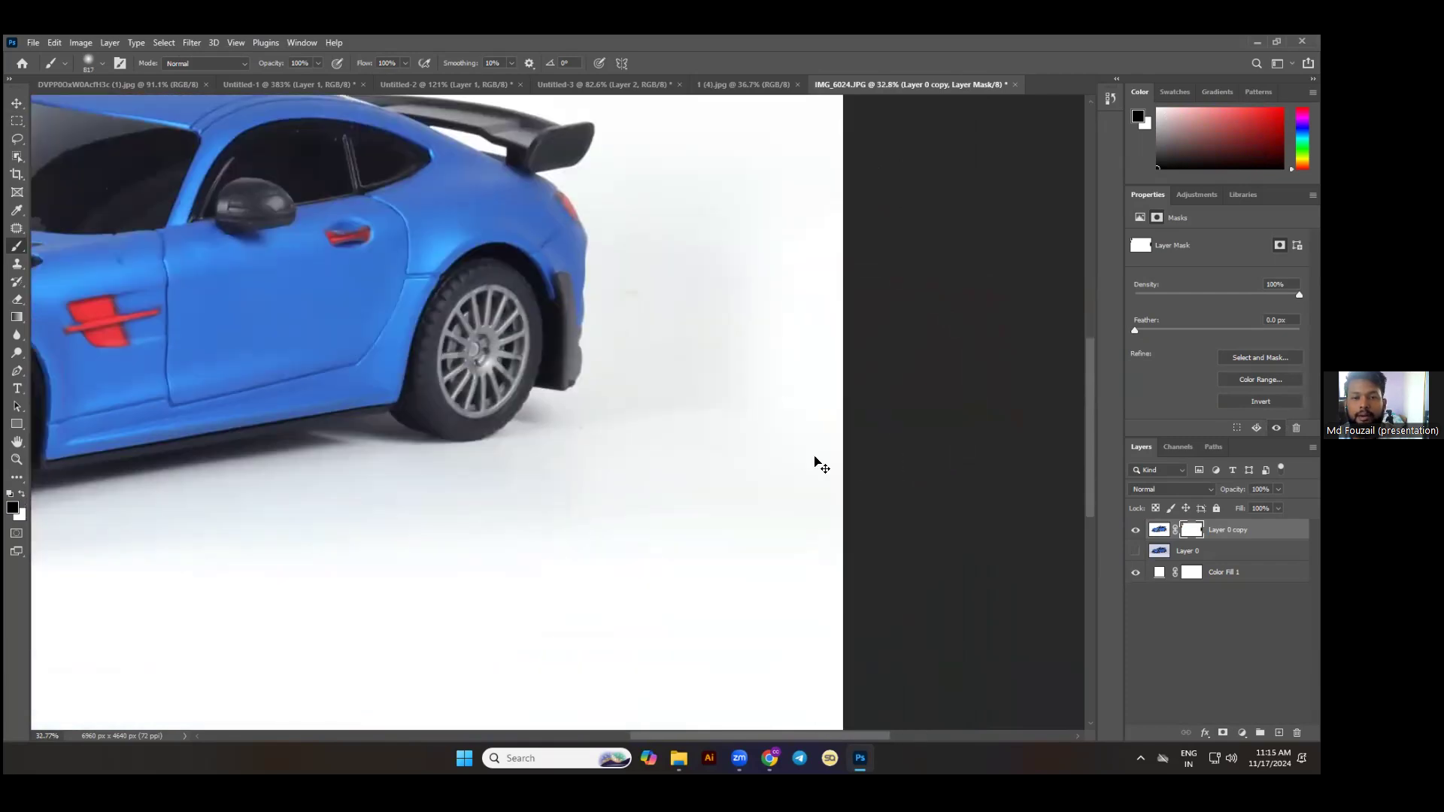
Try to mask out the two specks in the shadow area below the front bumper with a soft black brush.
left_click_drag(96, 509, 720, 411)
scroll(370, 445, "up", 1)
scroll(373, 441, "up", 2)
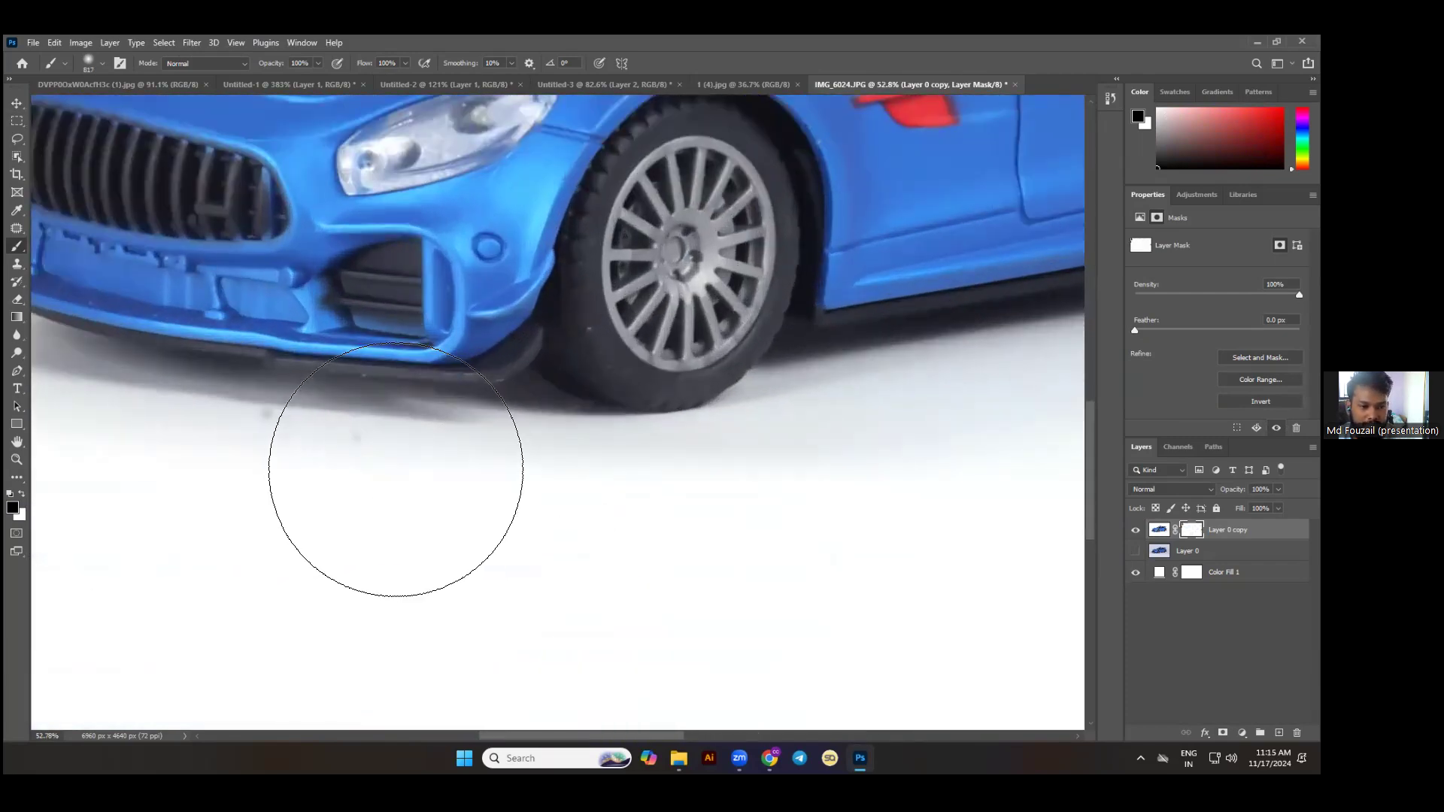
scroll(396, 469, "up", 3)
mouse_move(396, 482)
left_mouse_down()
mouse_move(255, 501)
mouse_move(244, 469)
mouse_move(316, 452)
left_mouse_up()
scroll(522, 542, "down", 3)
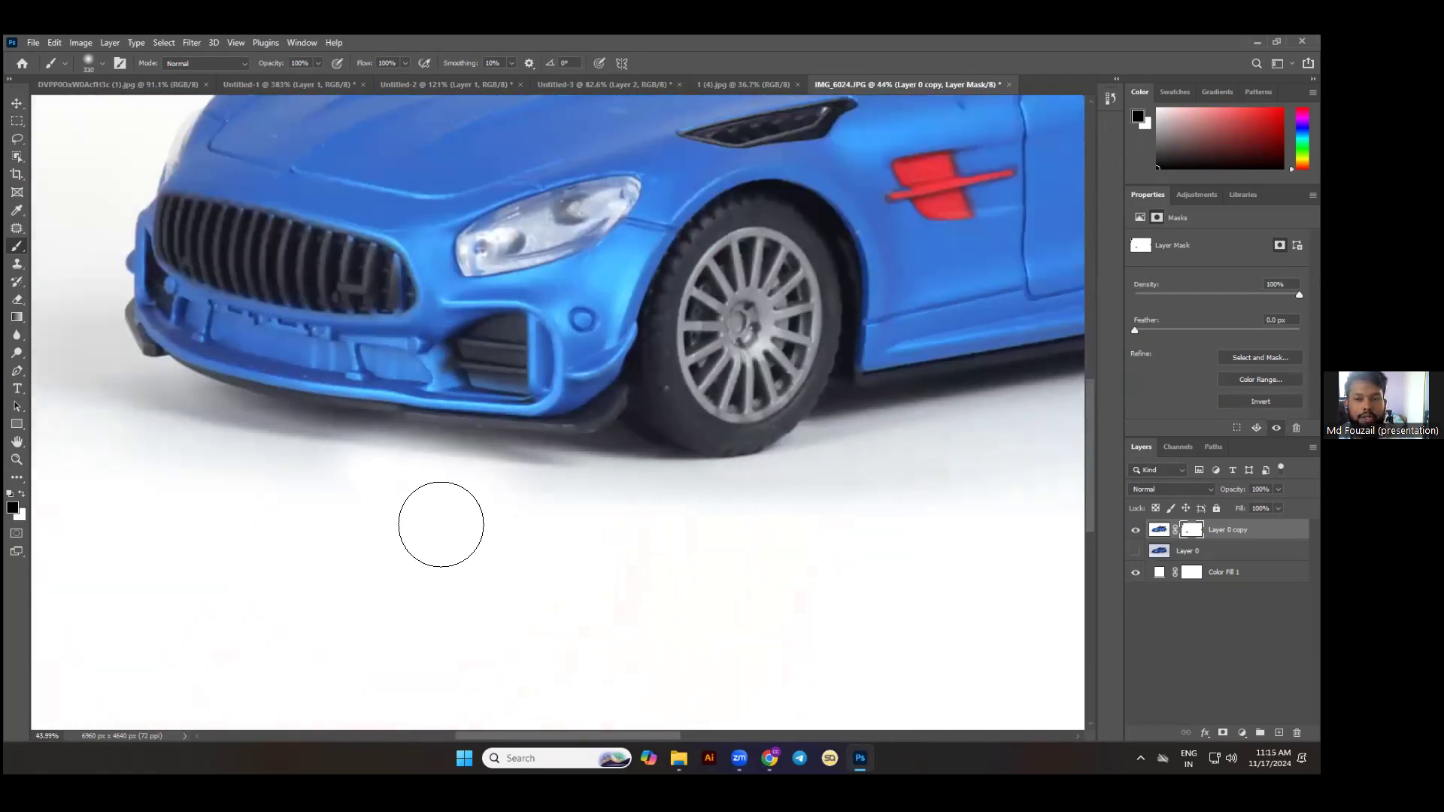
scroll(435, 518, "up", 3)
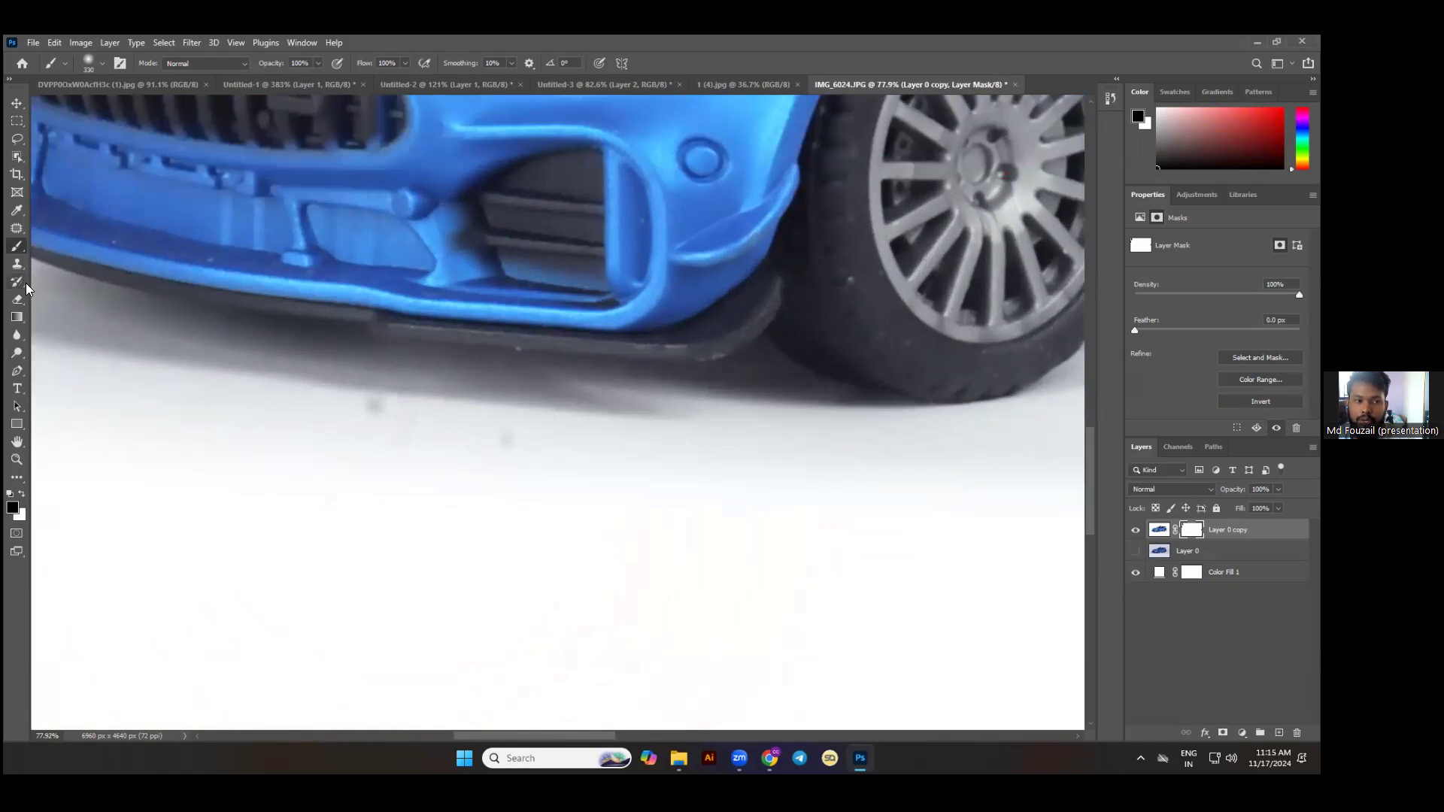
Heal the two specks below the front bumper on Layer 0 copy's image with the Spot Healing Brush.
right_click(18, 233)
left_click(53, 233)
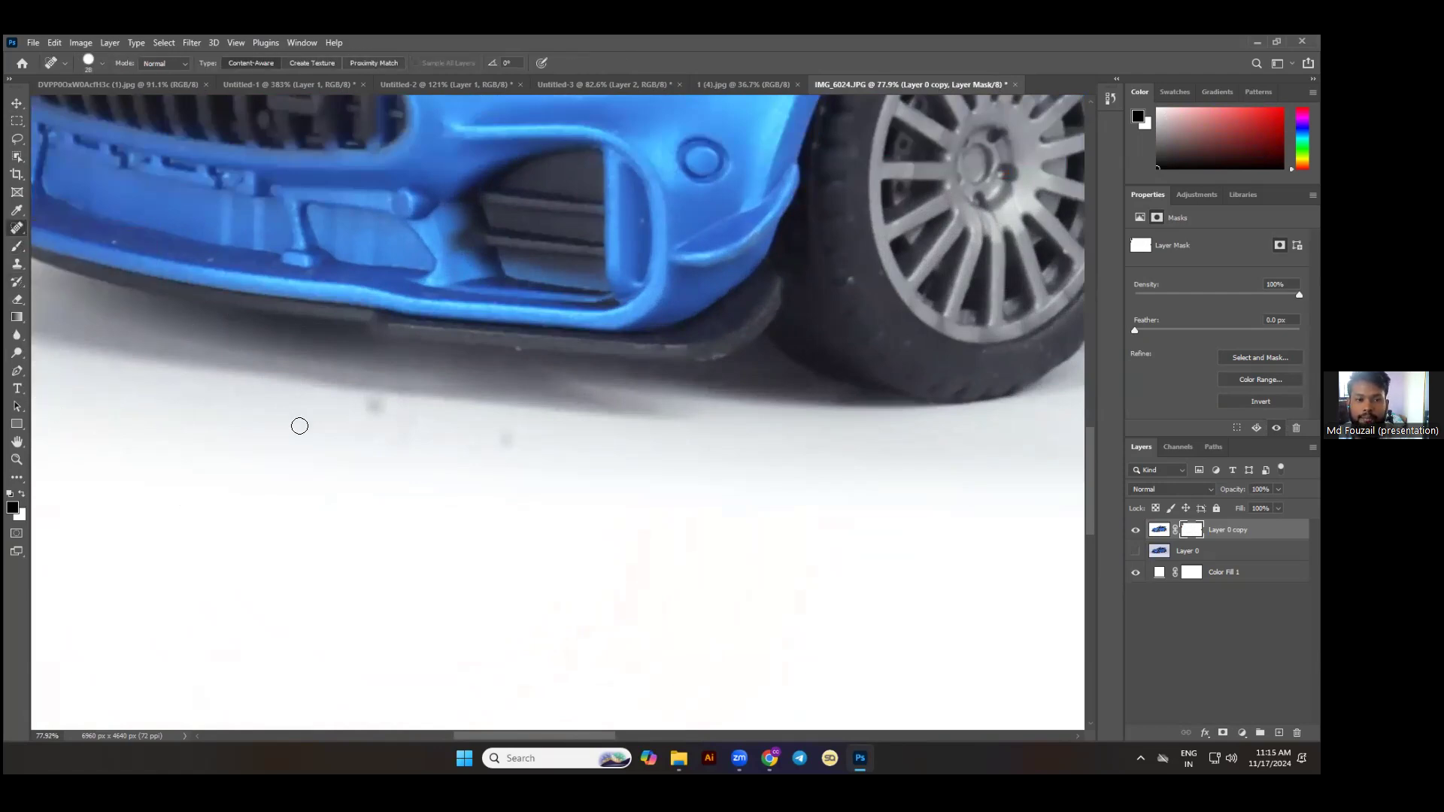
left_click(1158, 532)
left_click(380, 412)
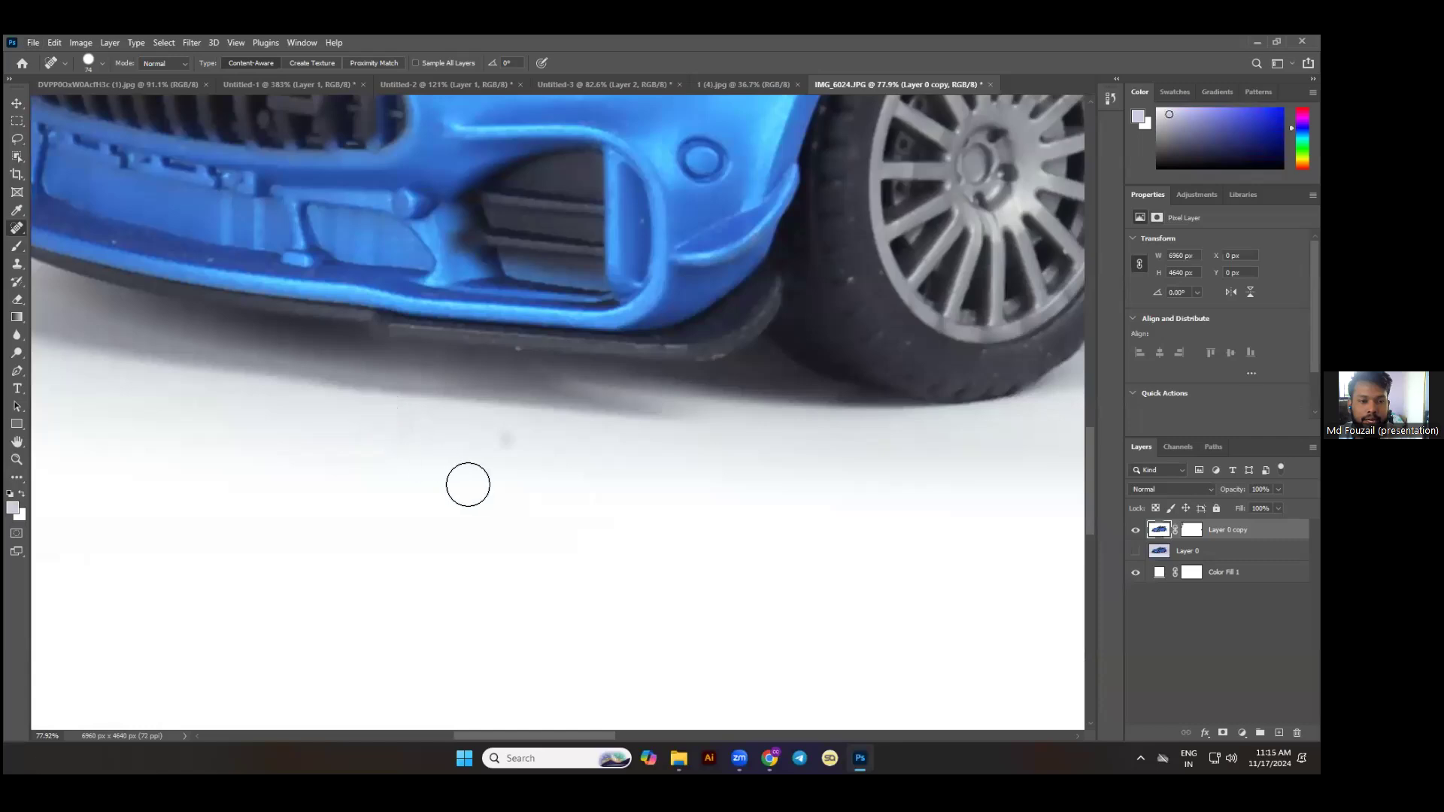
left_click(504, 450)
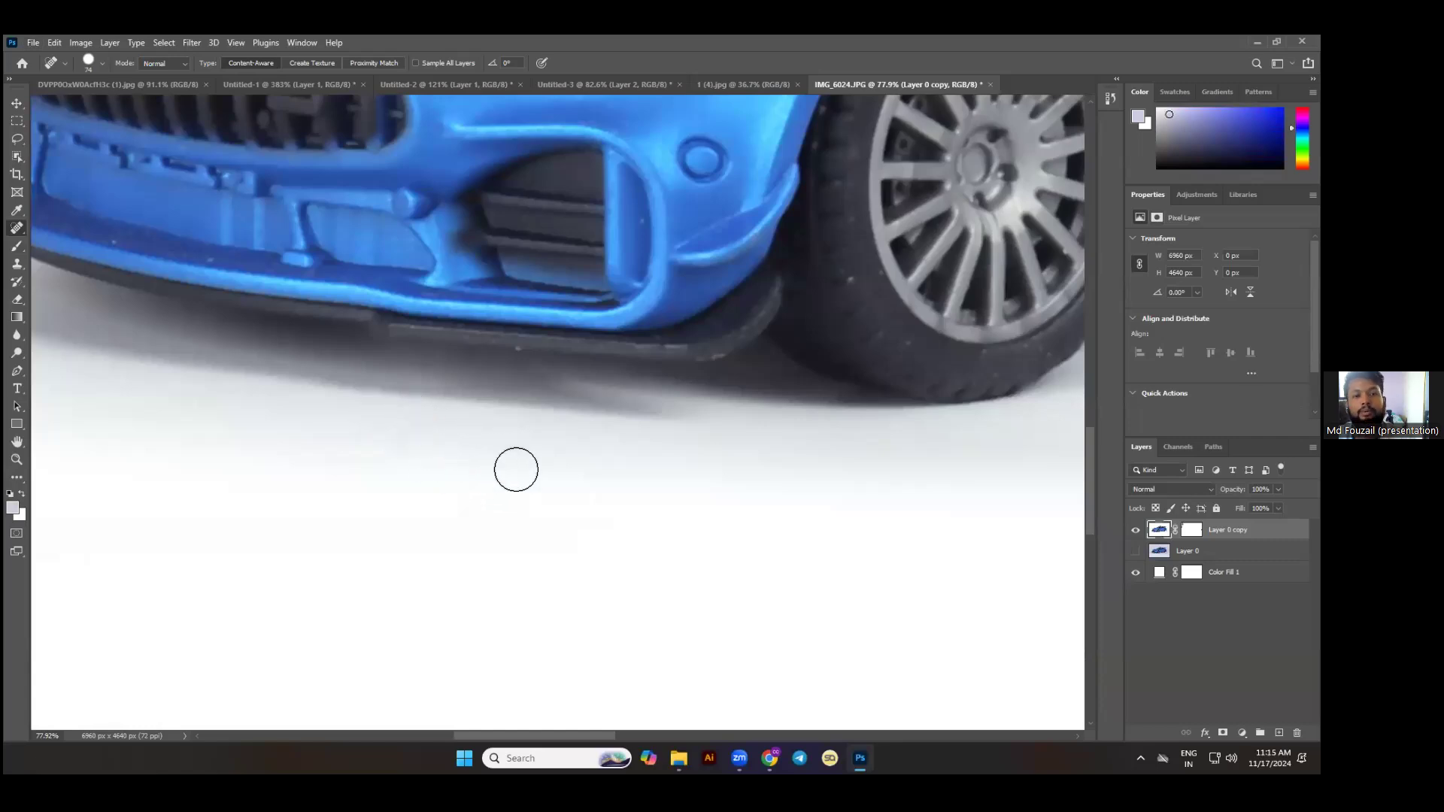
scroll(512, 467, "up", 3)
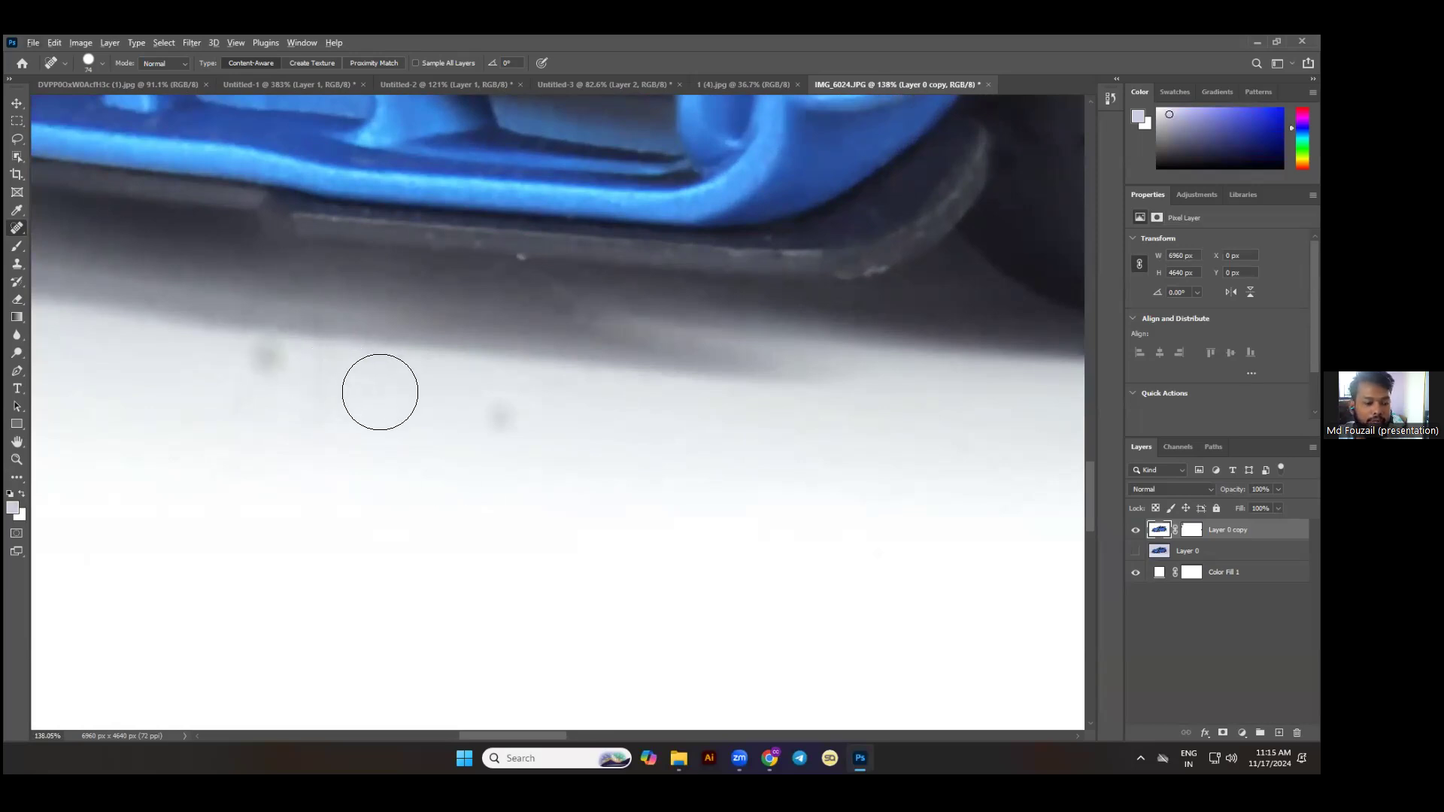
left_click(270, 360)
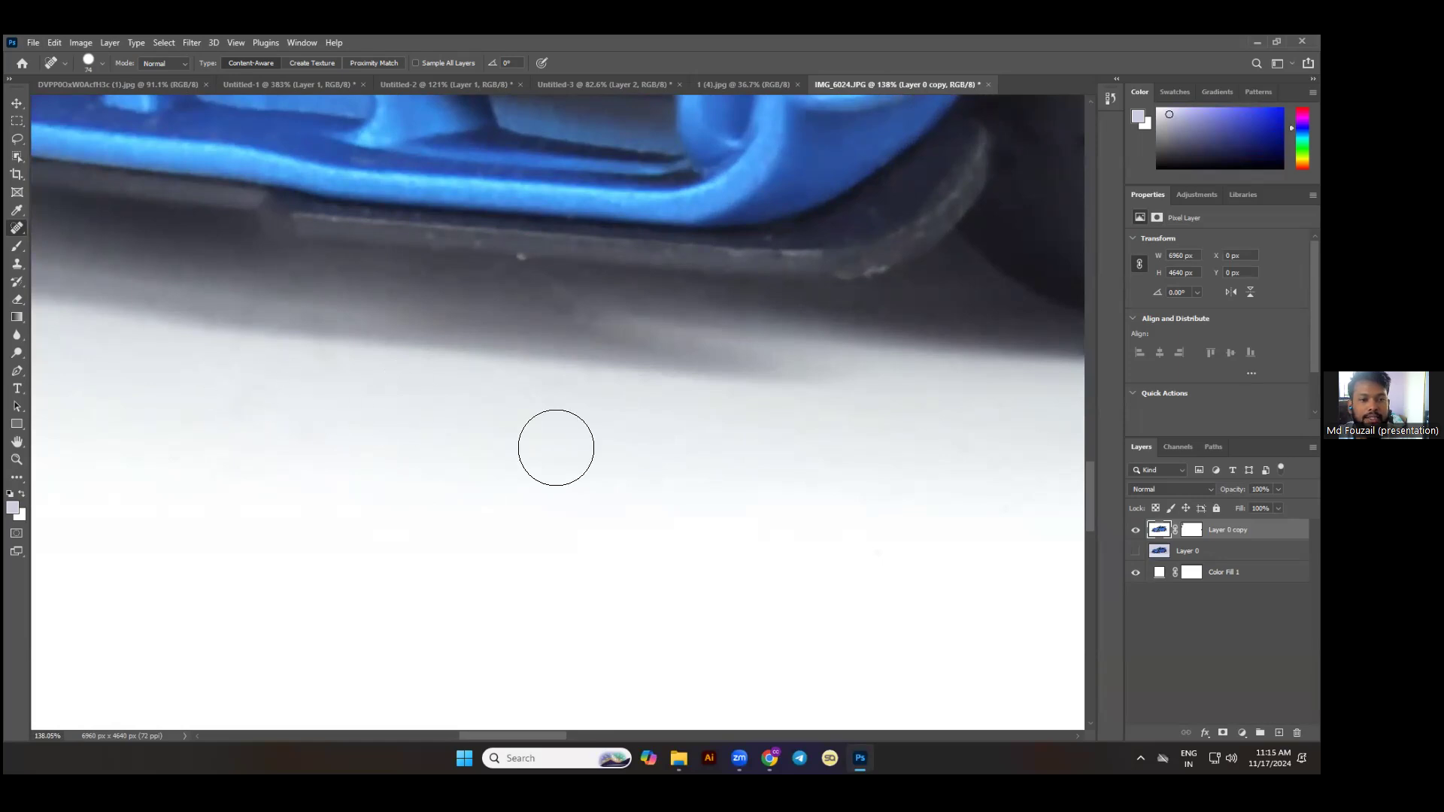
scroll(616, 479, "down", 1)
scroll(616, 479, "down", 8)
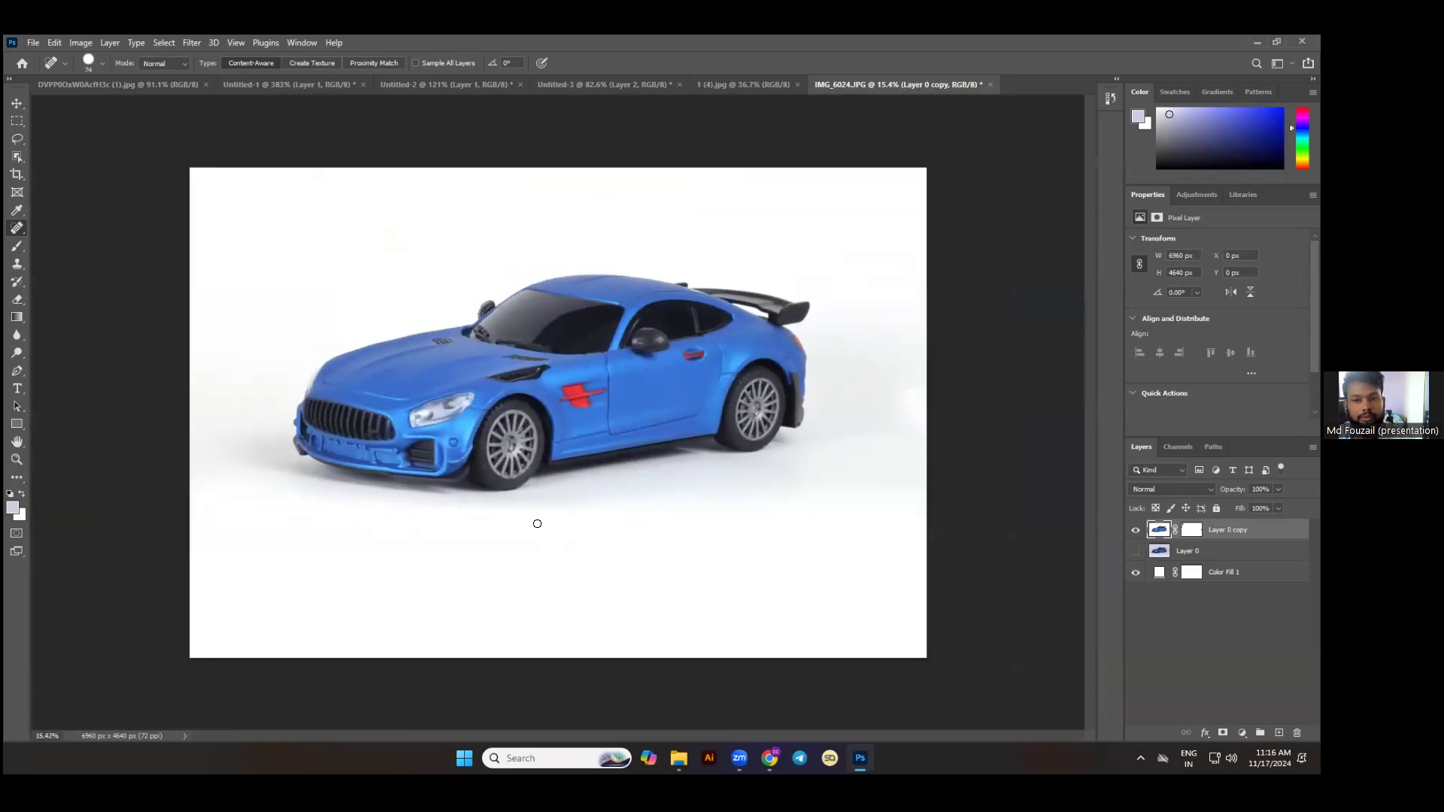
Move Layer 0 copy around over the shown Layer 0 to reveal the masked spots, and undo the last move.
key("v")
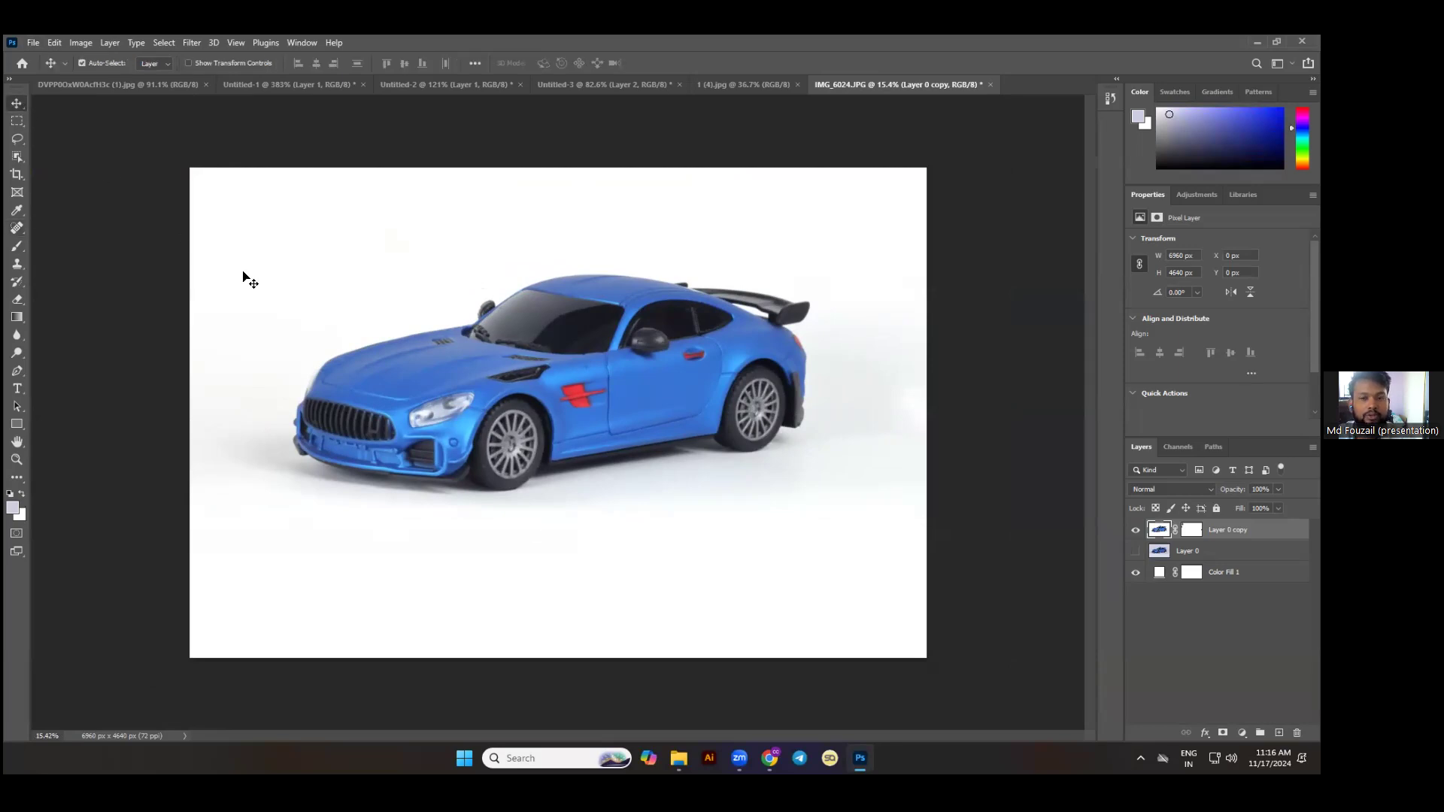
left_click_drag(428, 386, 560, 393)
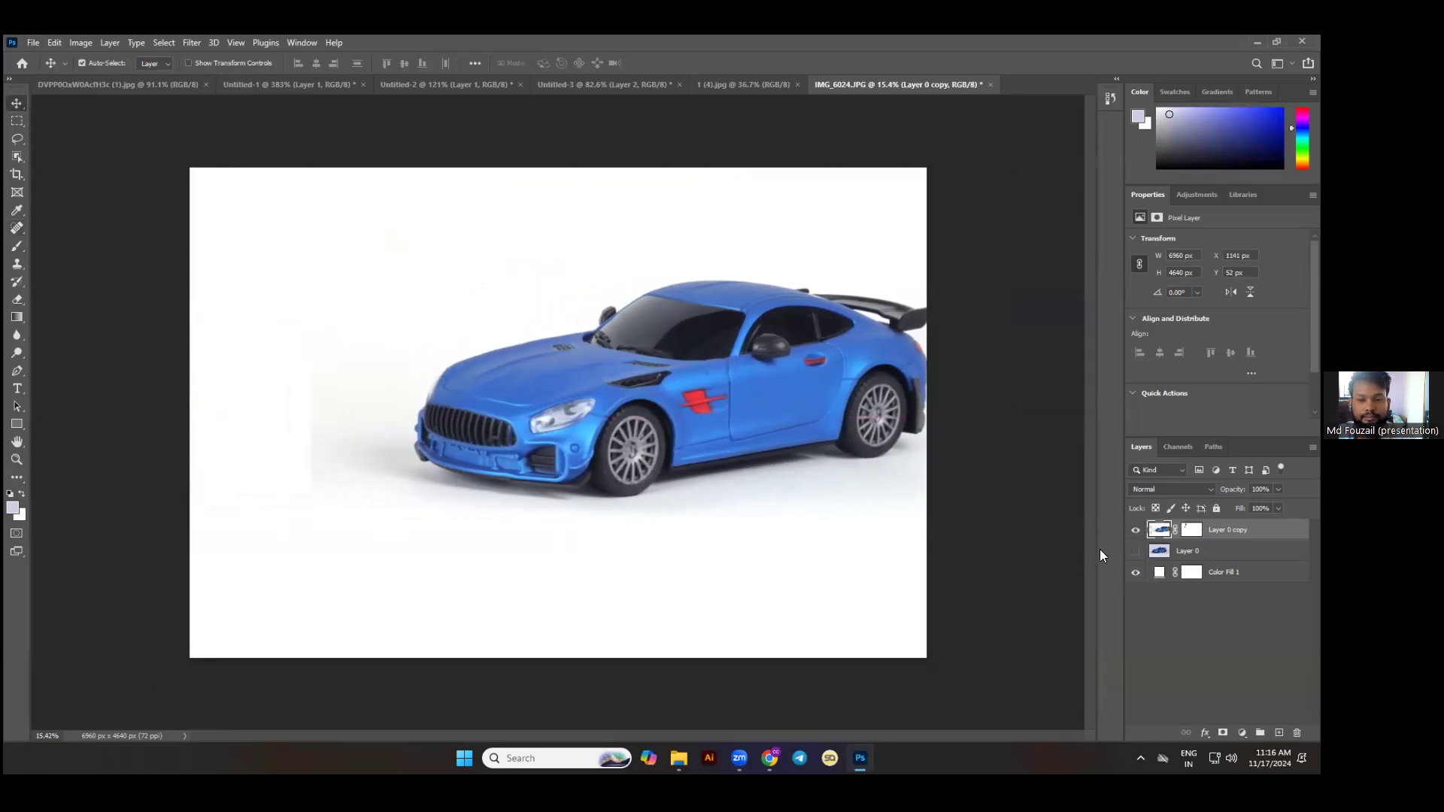
left_click(1128, 550)
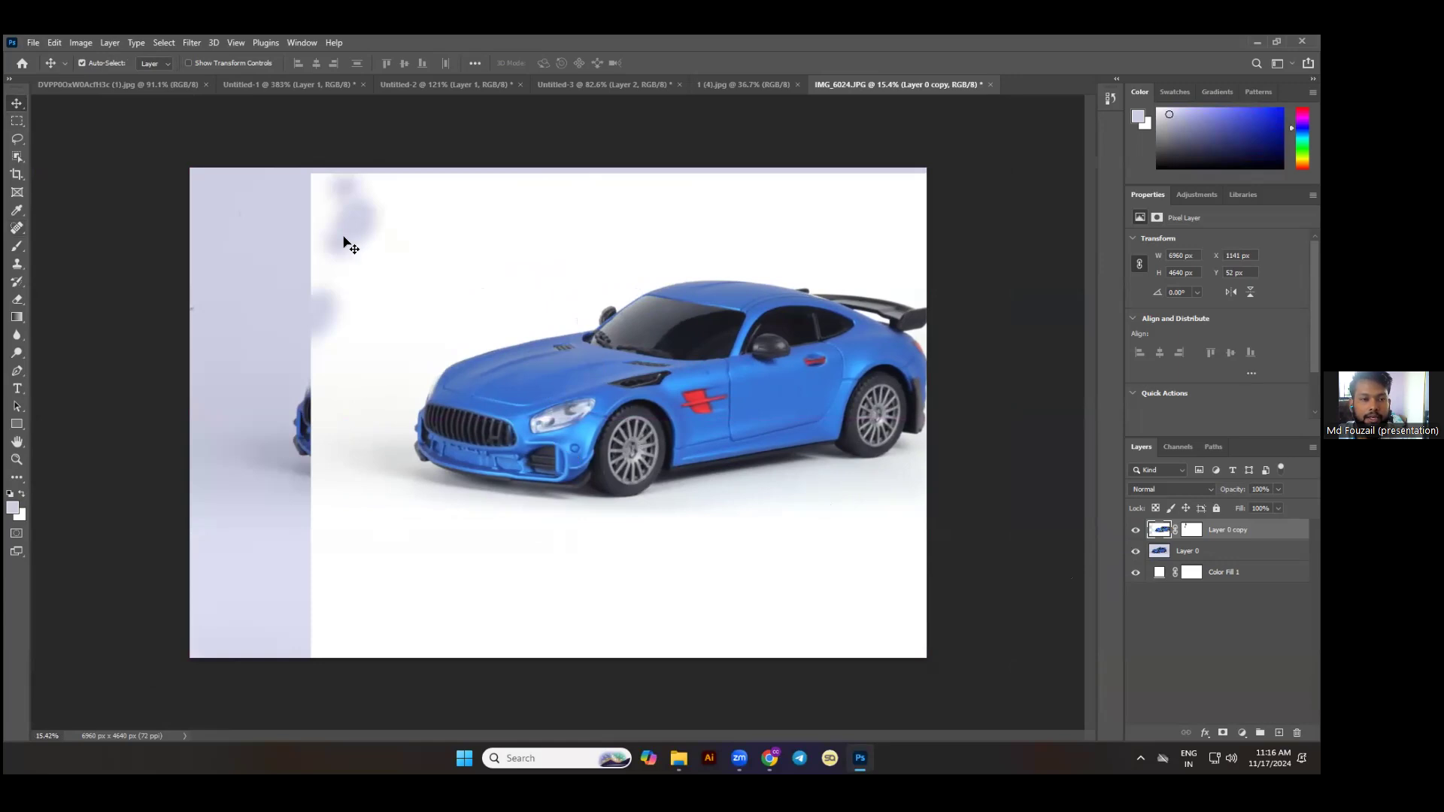
left_click_drag(530, 442, 211, 434)
left_click_drag(657, 436, 583, 479)
left_click_drag(406, 387, 633, 367)
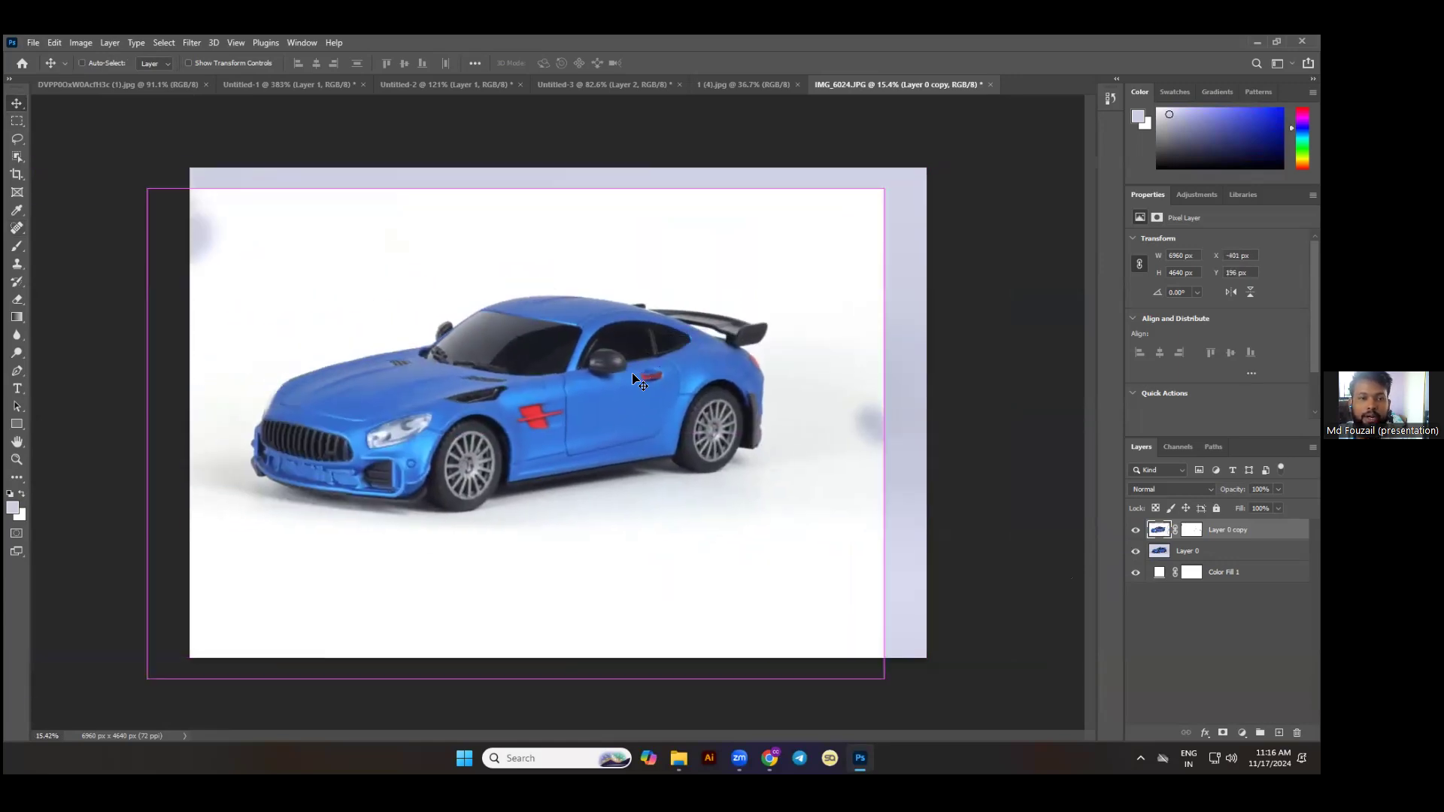
key("ctrl+z")
Toggle Layer 0's visibility to compare the masked spots against the white fill and the original photo.
left_click(1134, 551)
left_click(1135, 553)
left_click(1136, 552)
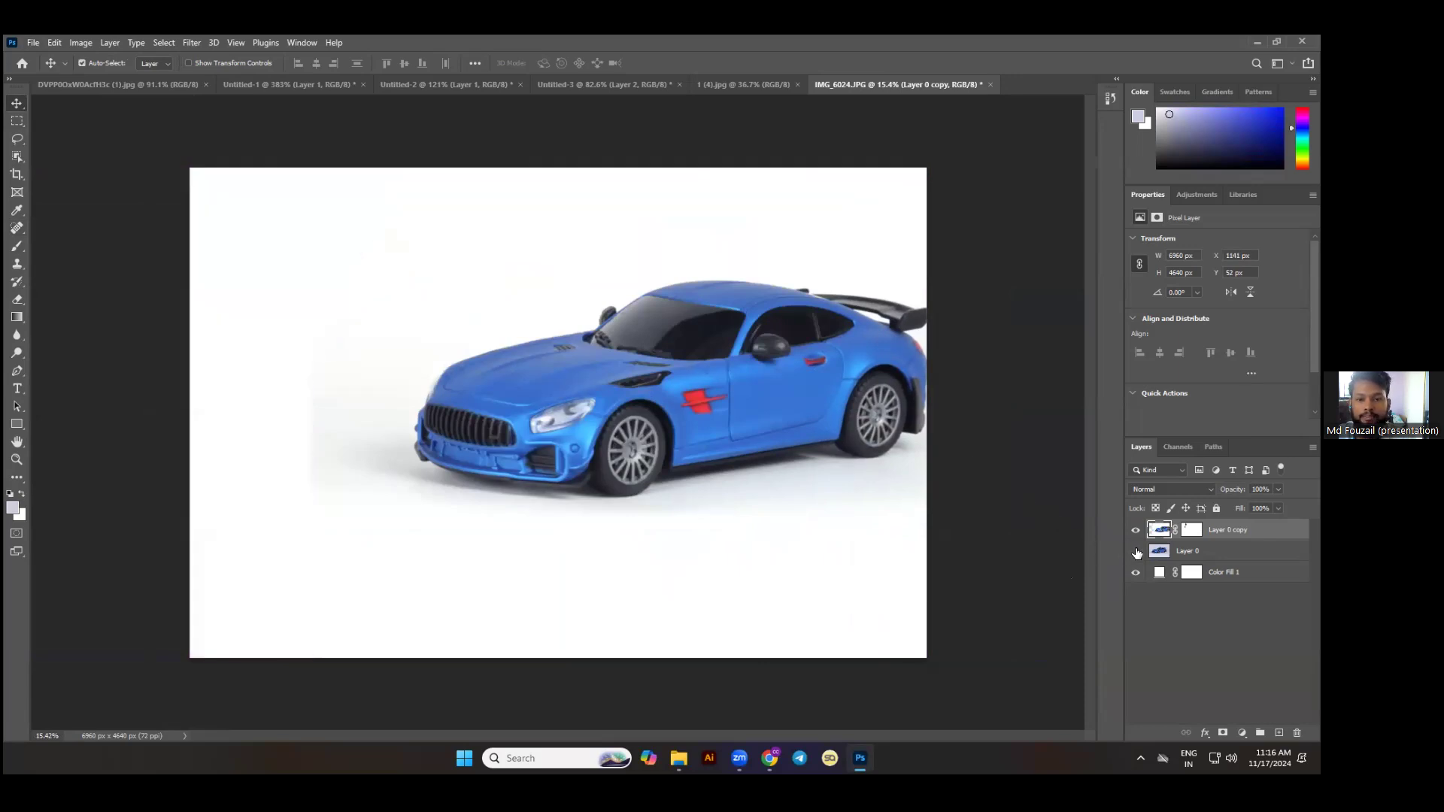
left_click(1136, 554)
Move Layer 0 copy back to X 0 px, Y 0 px and hide Layer 0.
left_click_drag(499, 437, 373, 414)
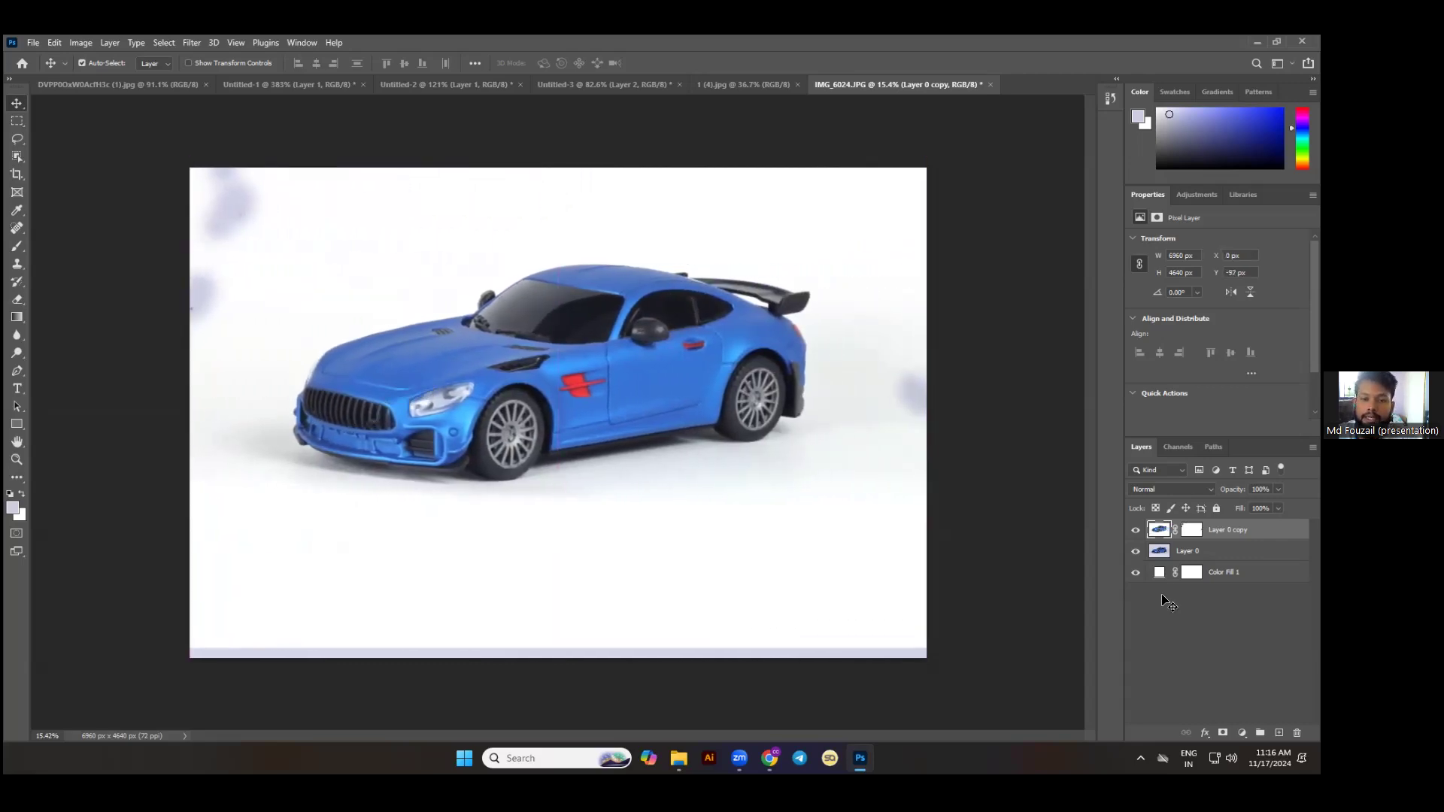
left_click(1135, 552)
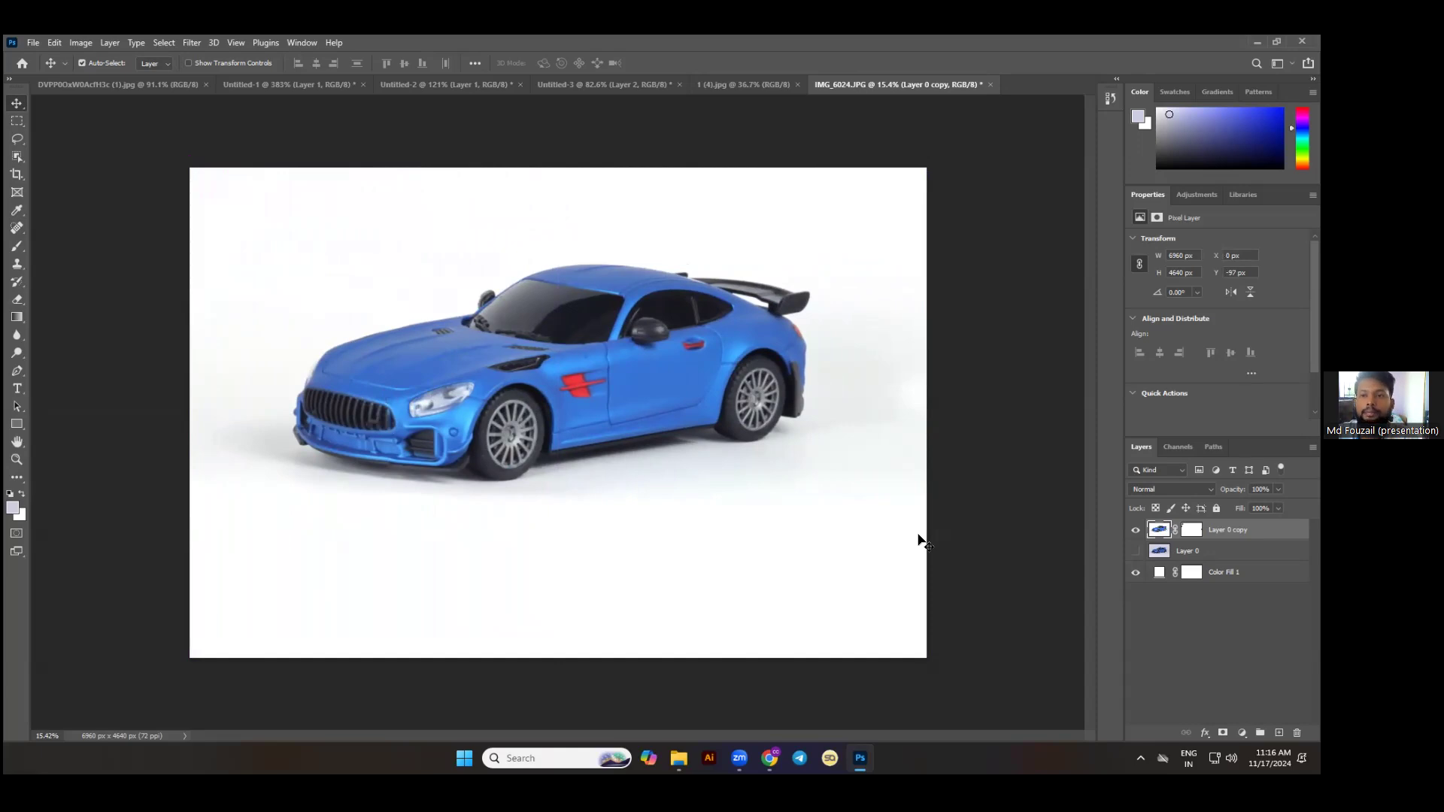
left_click_drag(846, 512, 846, 521)
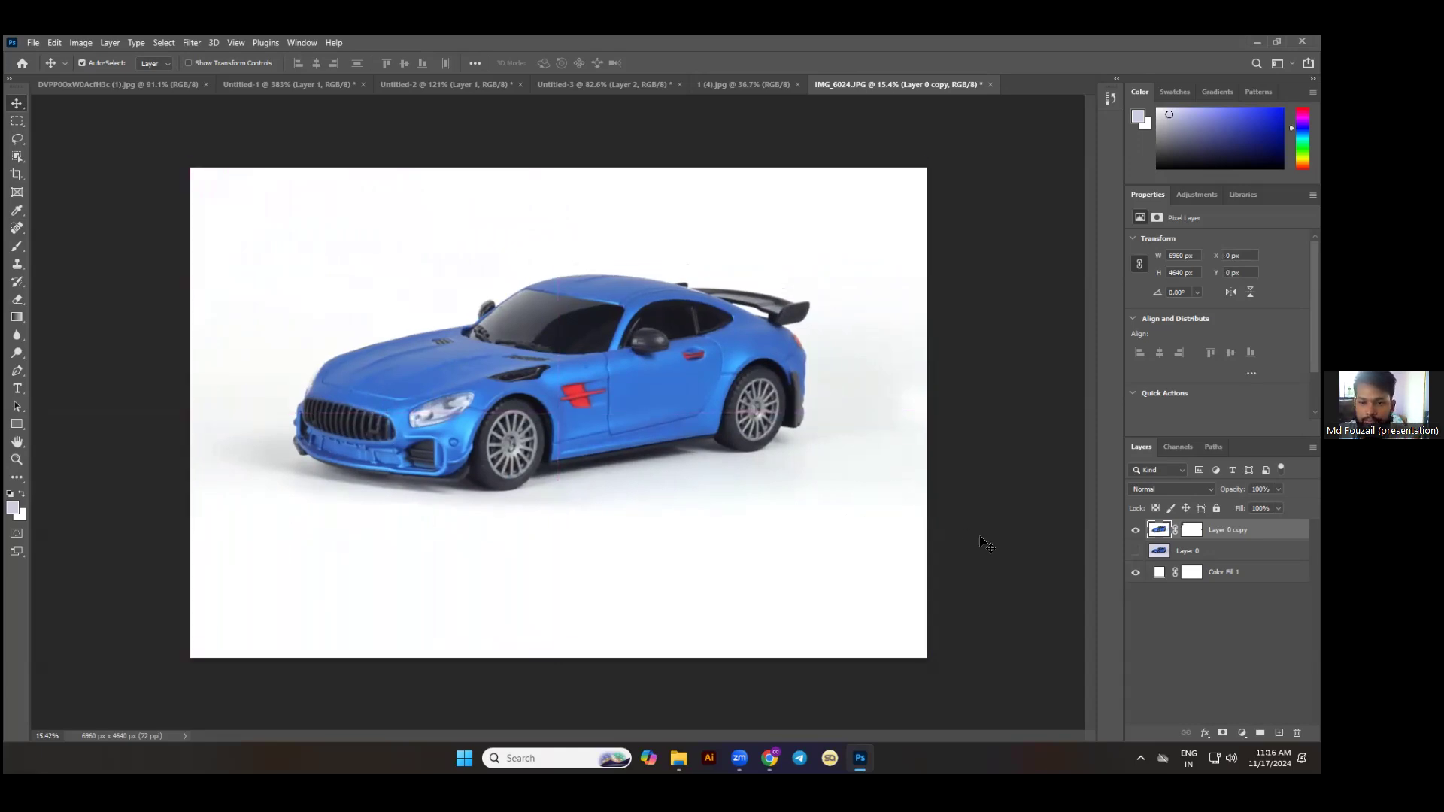
Open the black car photo IMG_6054 from the New mate car folder.
key("alt+Tab")
left_click(34, 45)
left_click(39, 71)
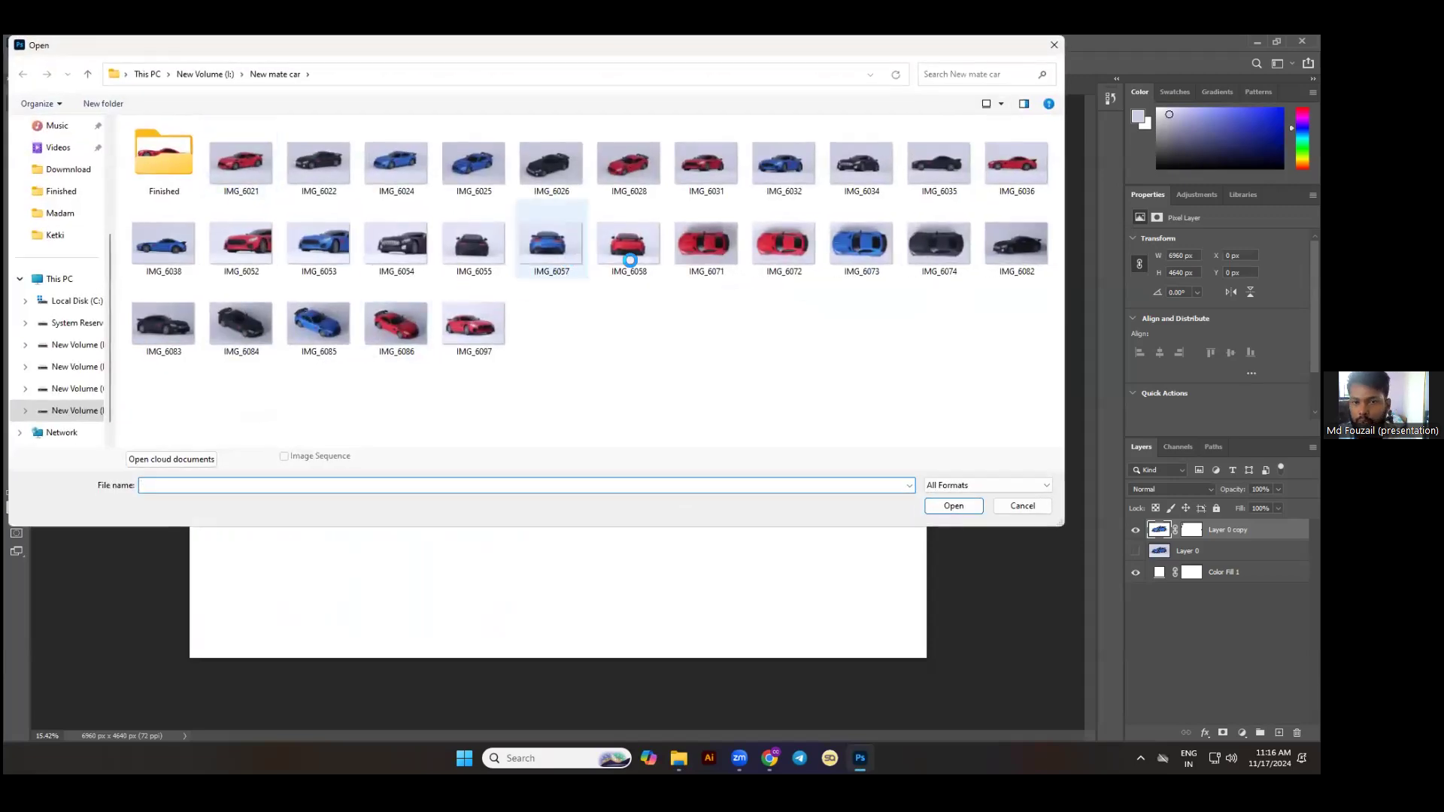
left_click(631, 260)
left_click(385, 244)
left_click(953, 506)
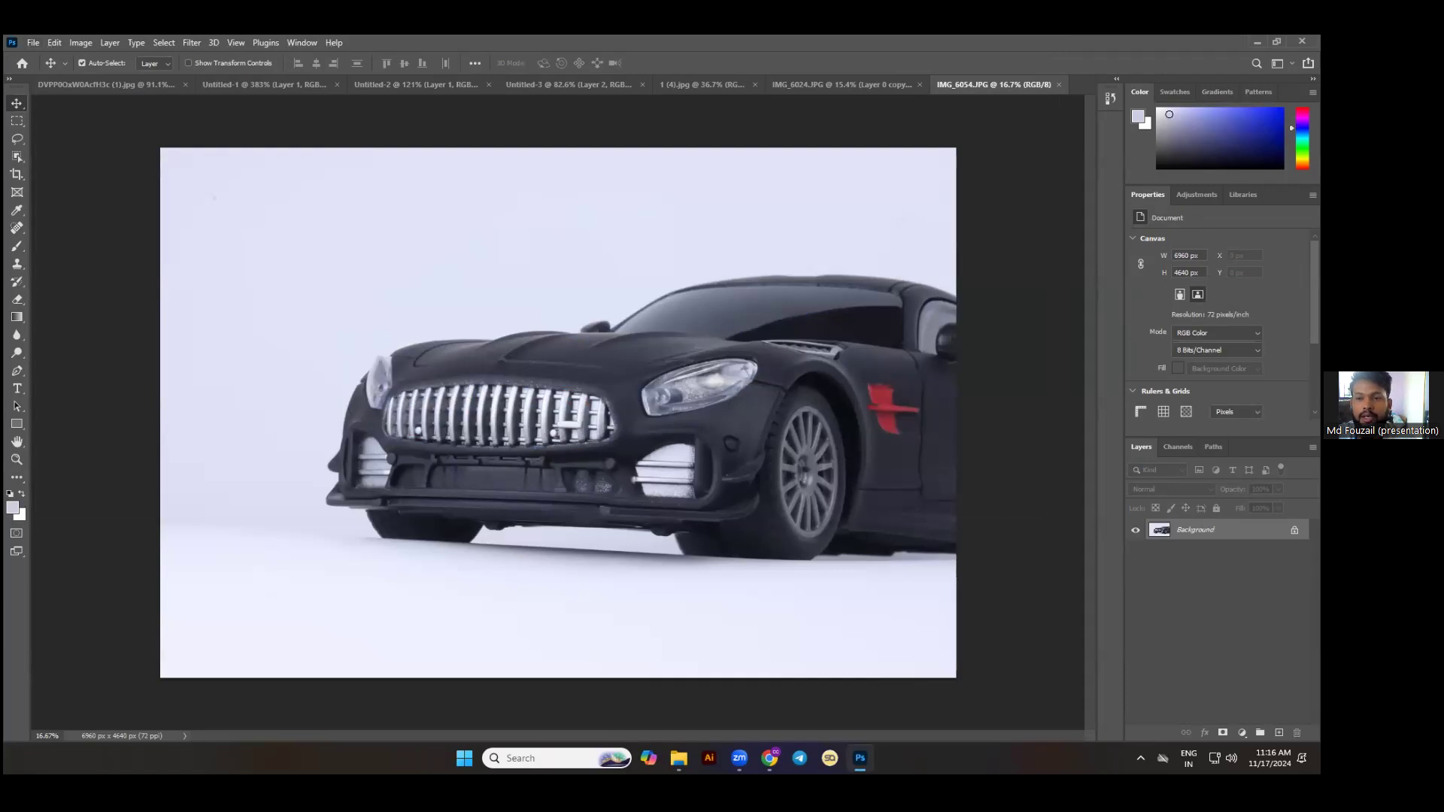
Unlock the Background layer and place a white (ffffff) Solid Color fill layer beneath the car photo.
left_click(1294, 530)
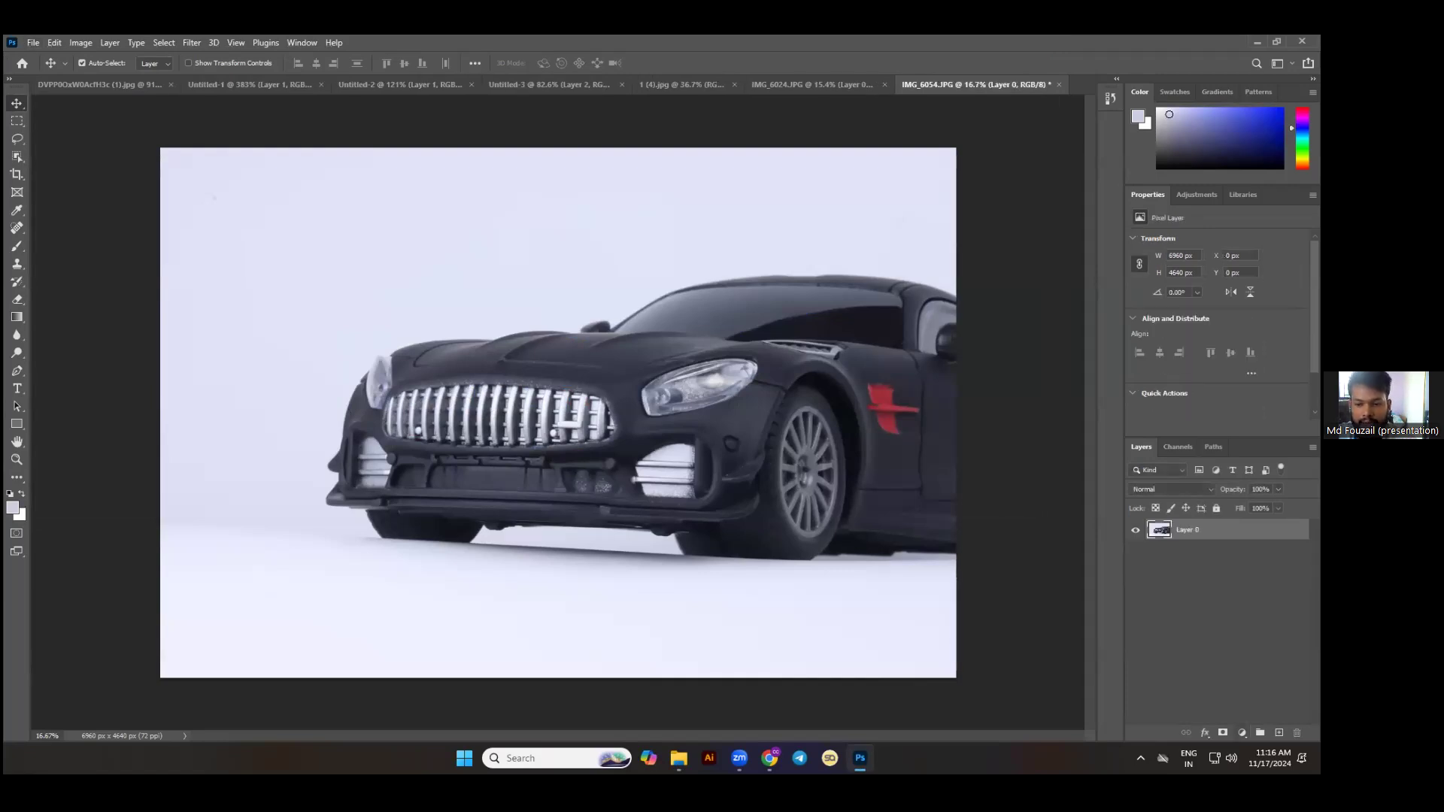
left_click(1241, 732)
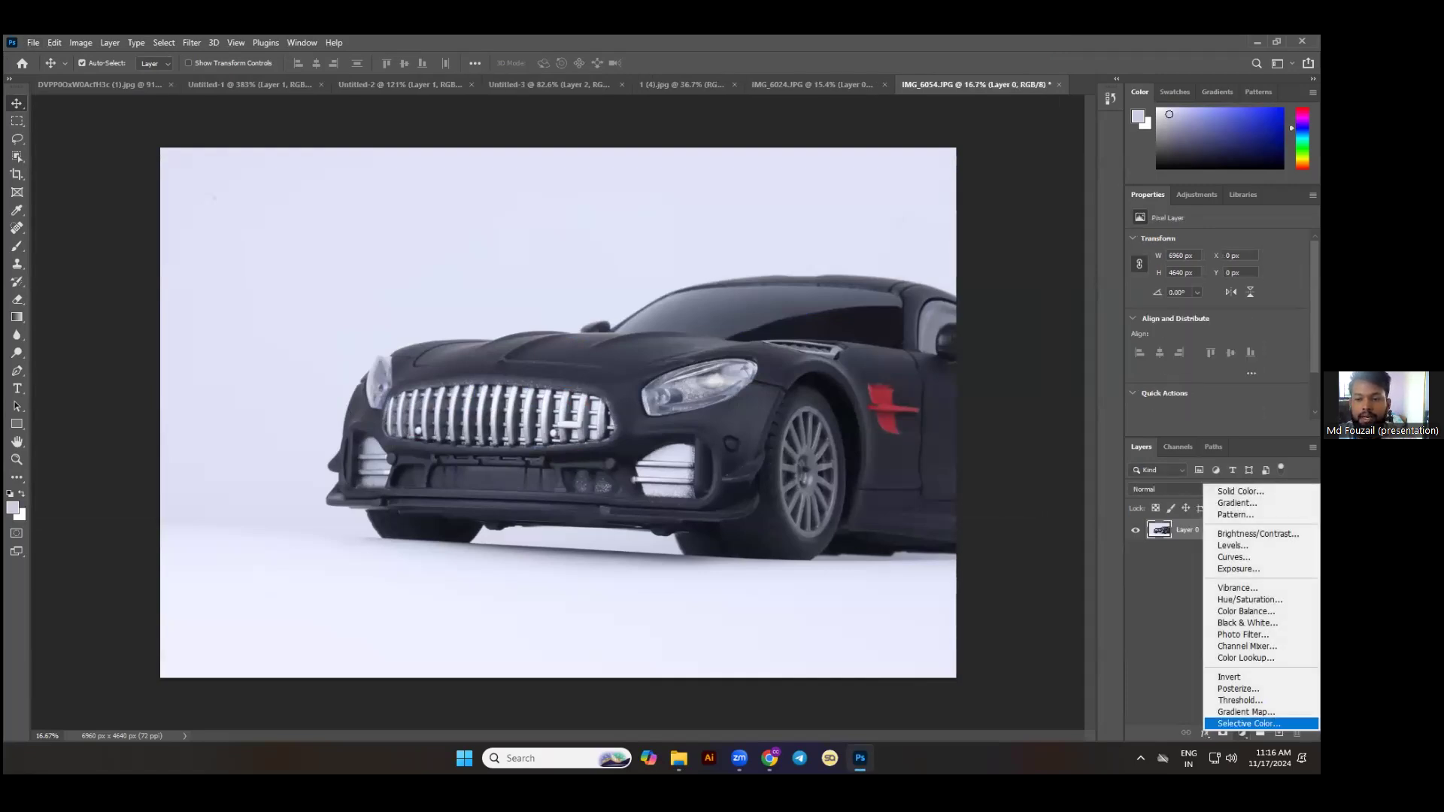
left_click(1240, 491)
left_click_drag(585, 251, 425, 156)
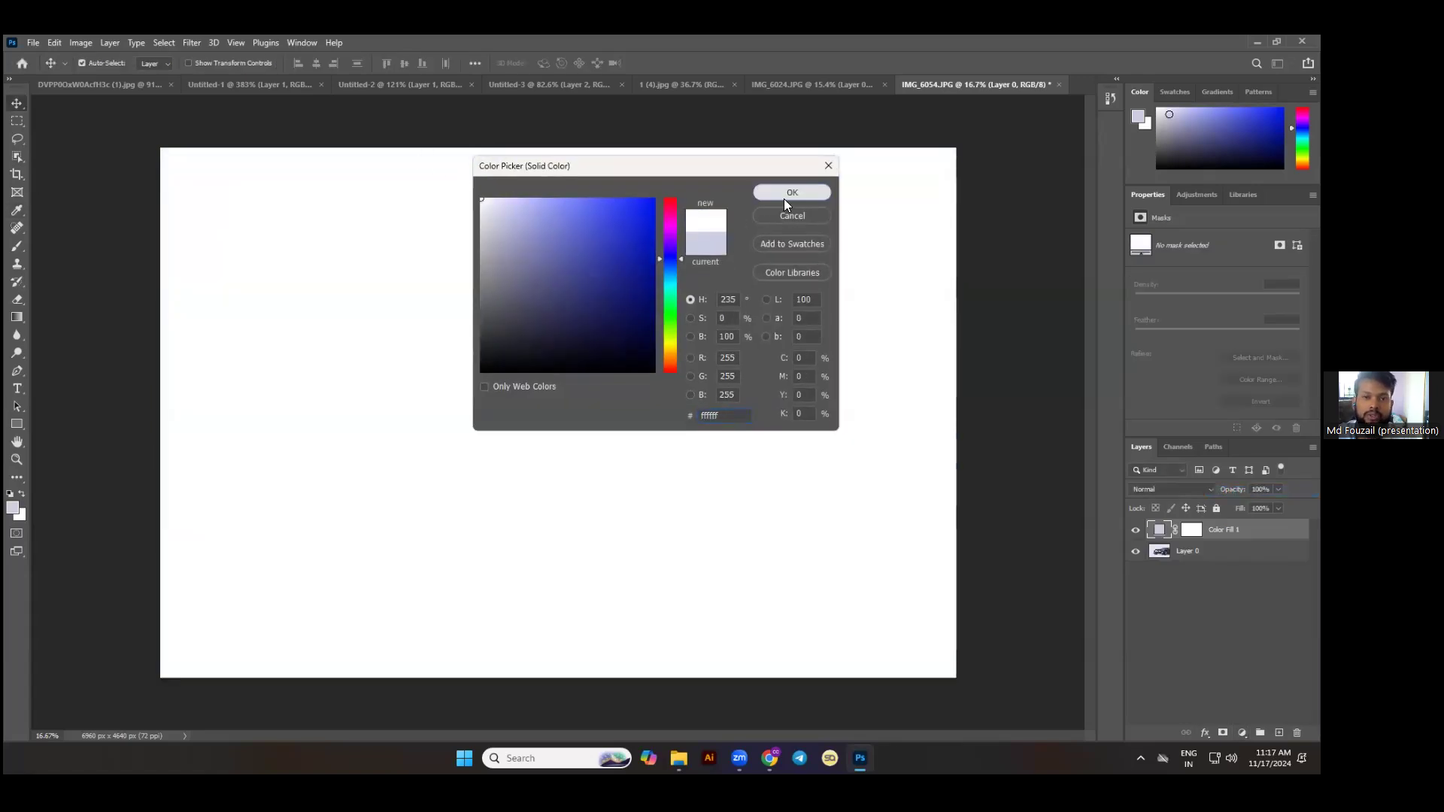
left_click(784, 195)
left_click_drag(1218, 529, 1146, 558)
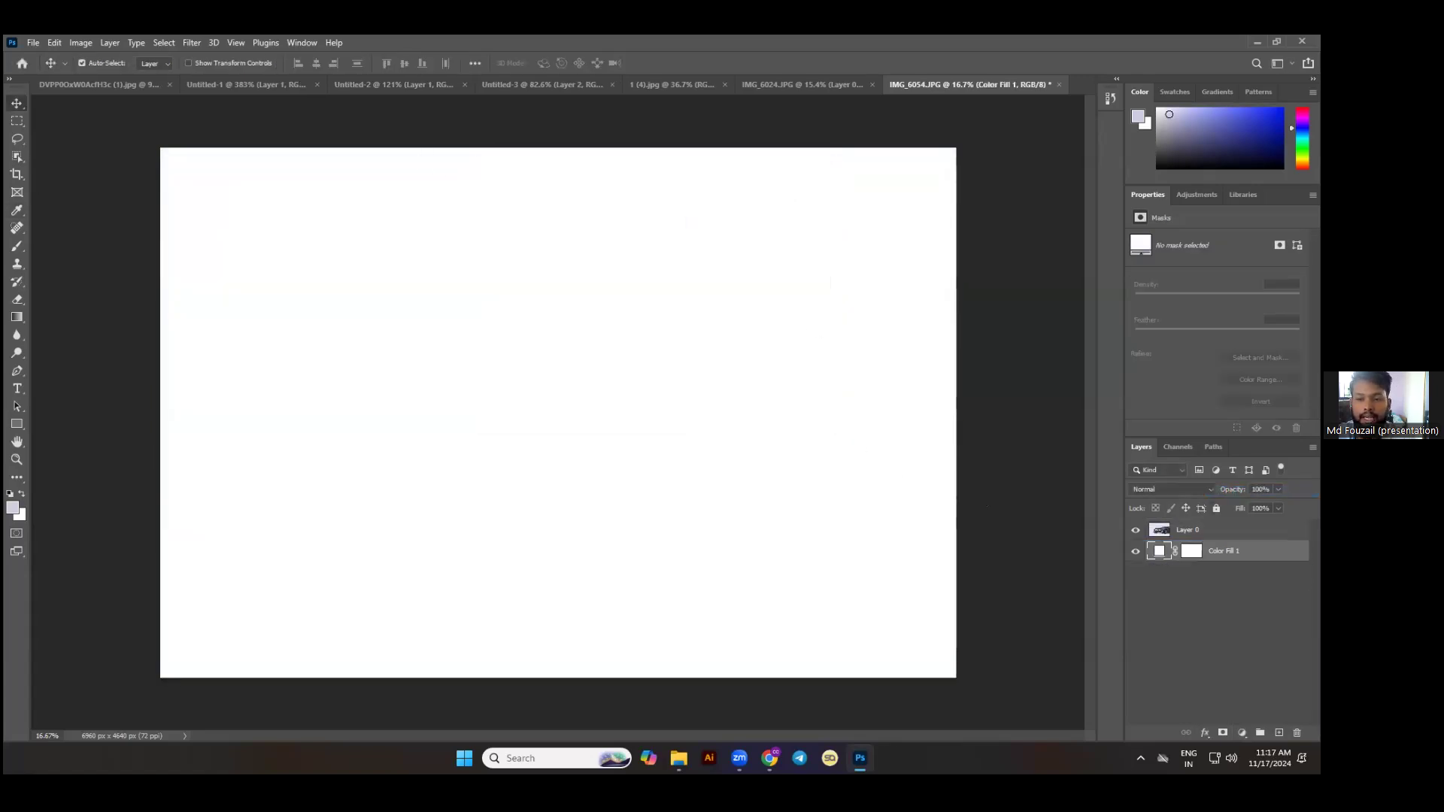
Shift Layer 0 aside to compare its background with the white fill, and move it back to X 0 px, Y 0 px.
left_click_drag(559, 470, 675, 463)
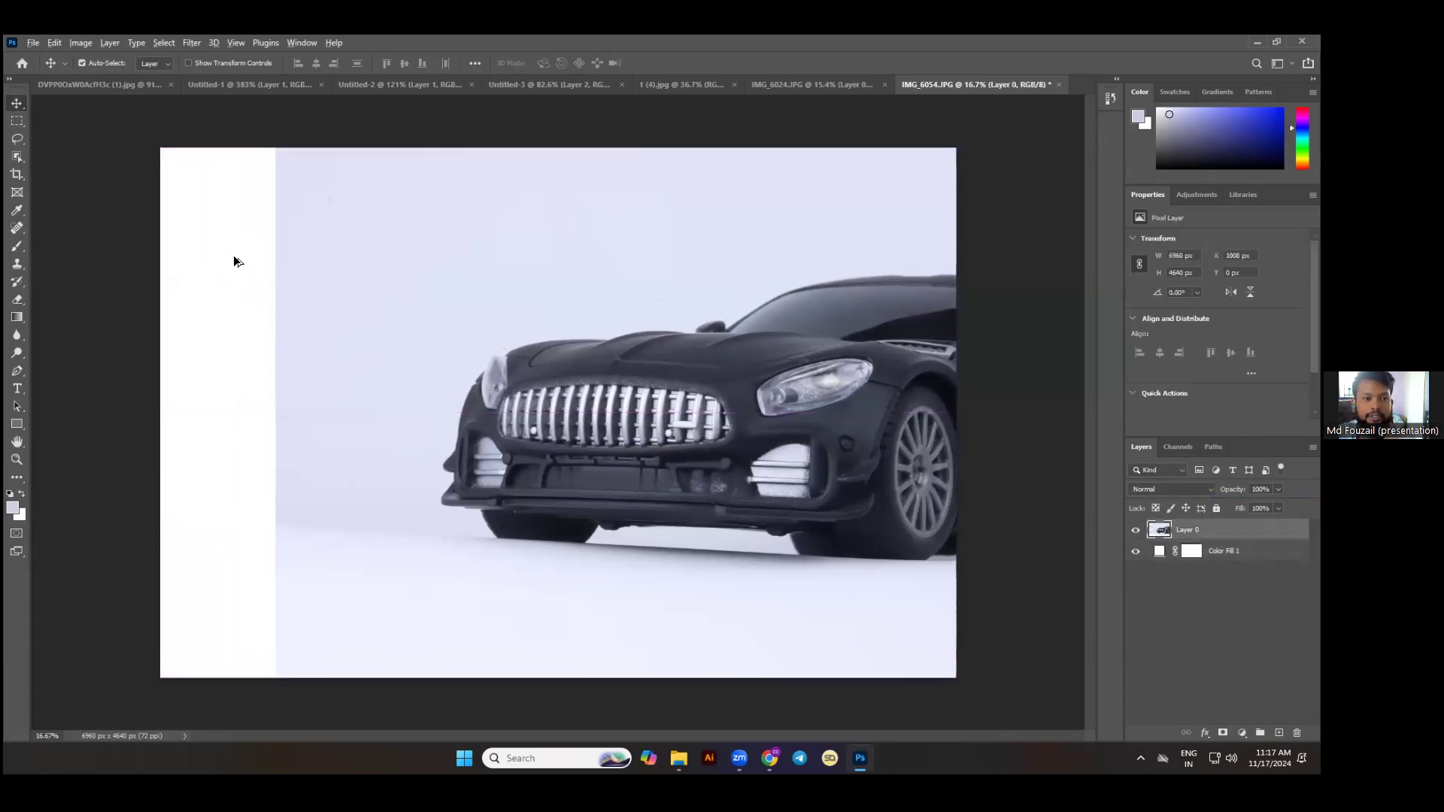
scroll(277, 320, "up", 10)
left_click_drag(267, 331, 430, 371)
scroll(441, 329, "up", 4)
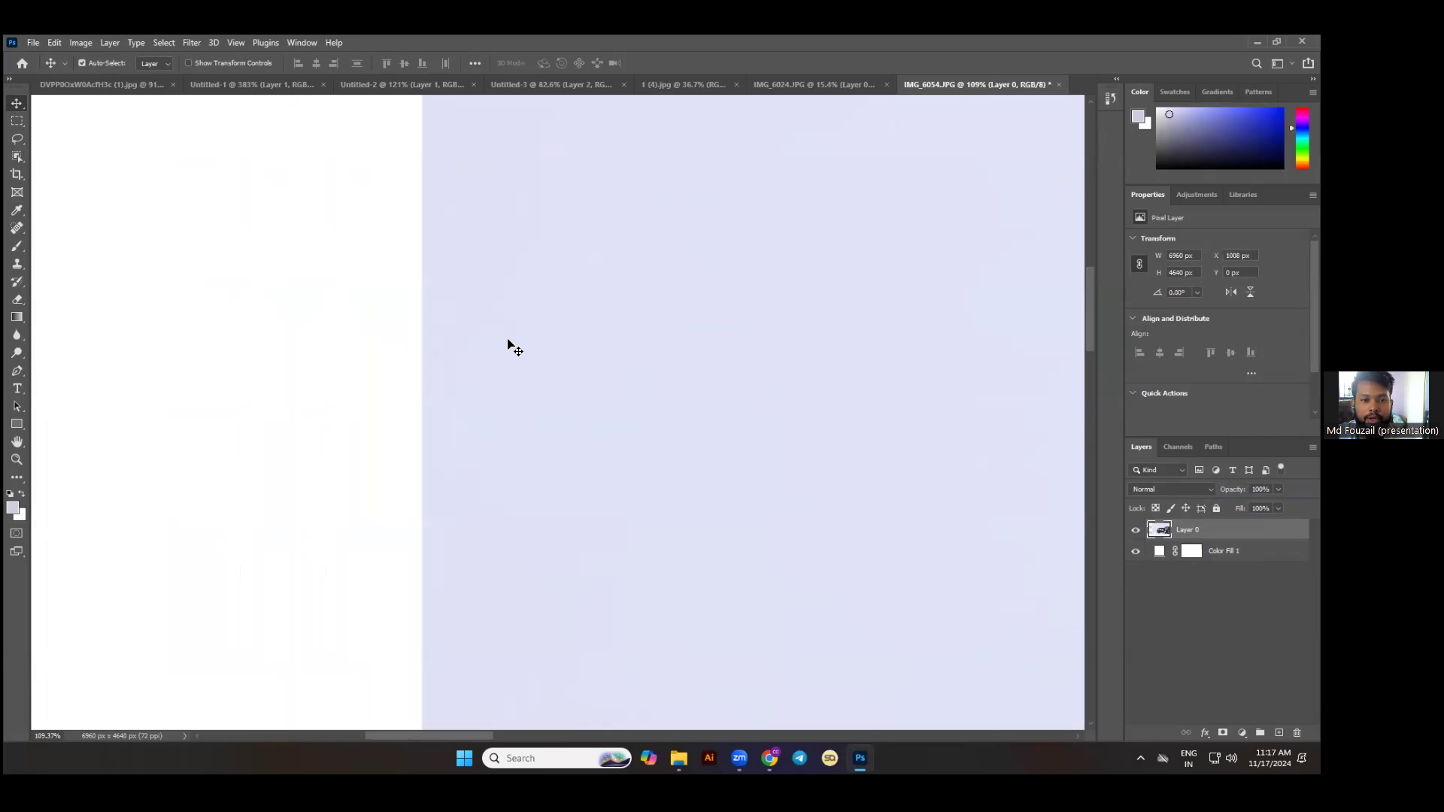
scroll(504, 352, "down", 8)
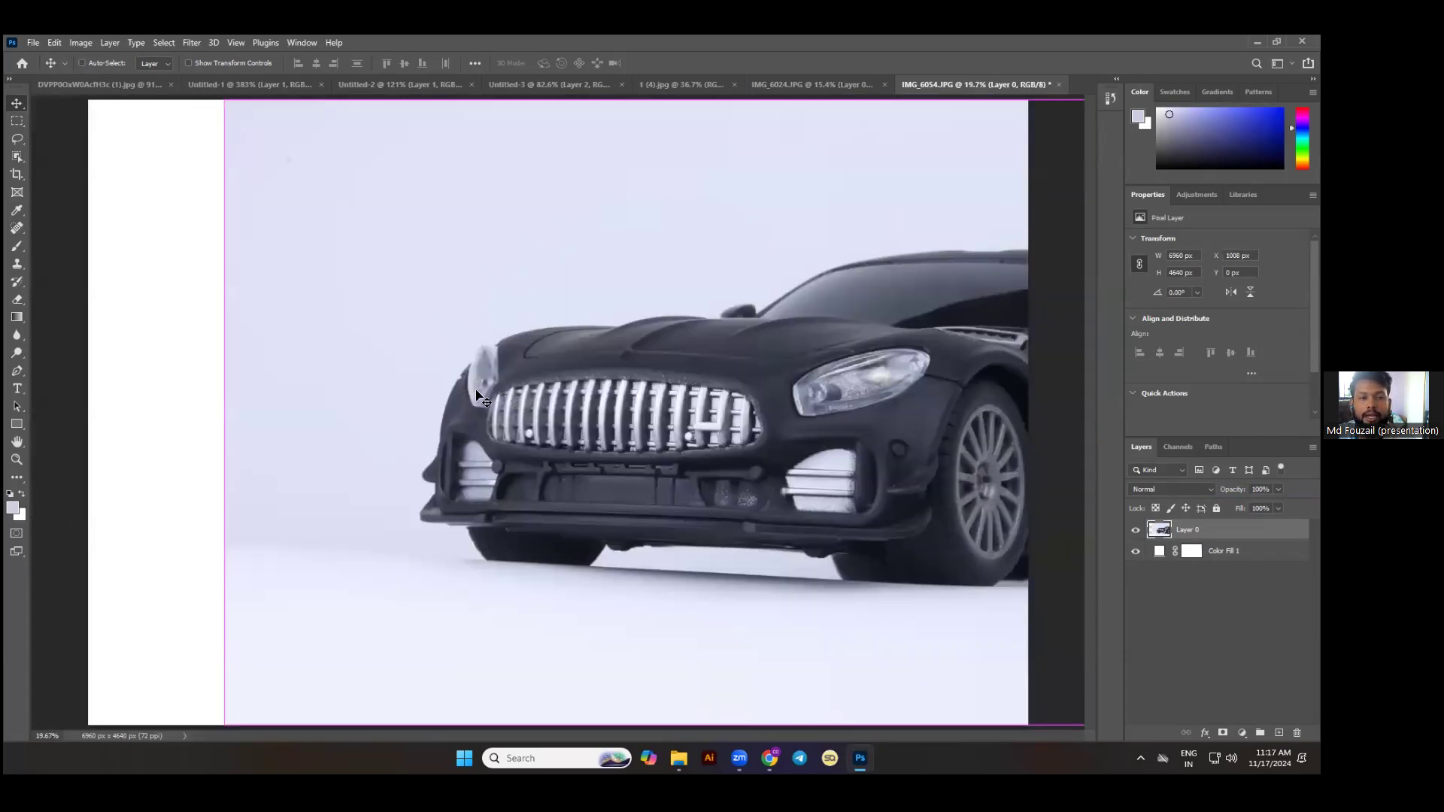
left_click_drag(483, 399, 422, 362)
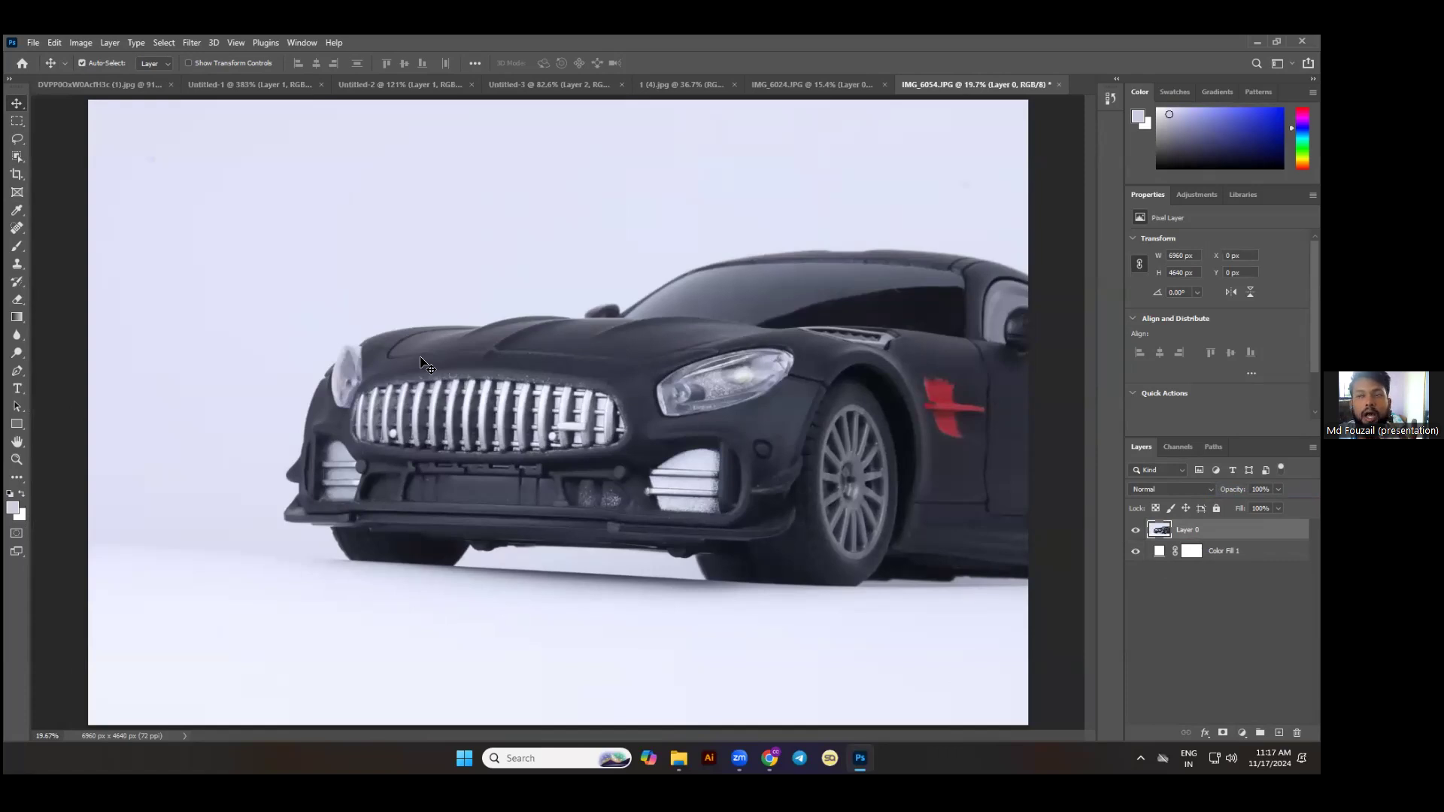
Apply Curves to Layer 0, sampling the pale backdrop above the car's hood as the white point.
scroll(439, 470, "down", 2)
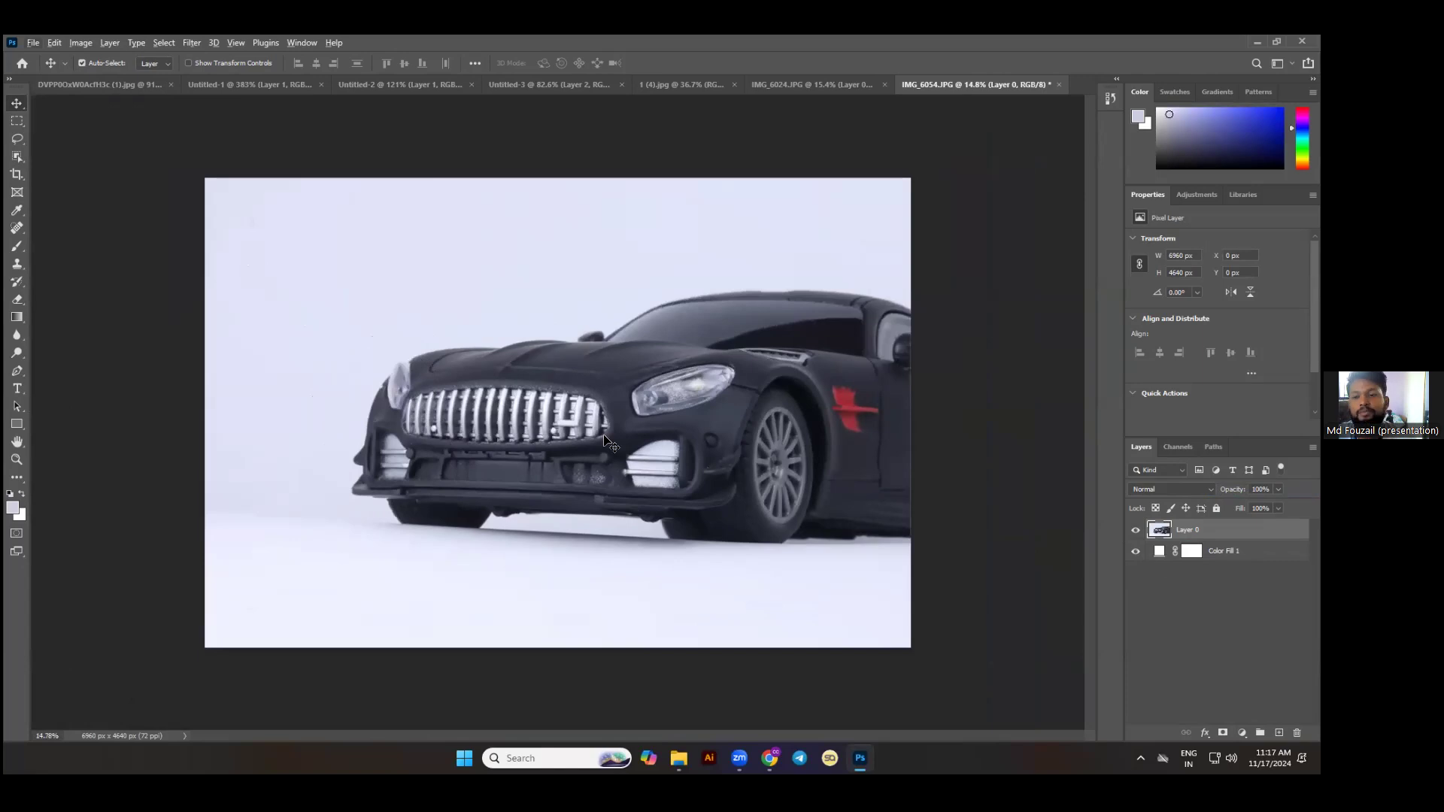
key("ctrl+m")
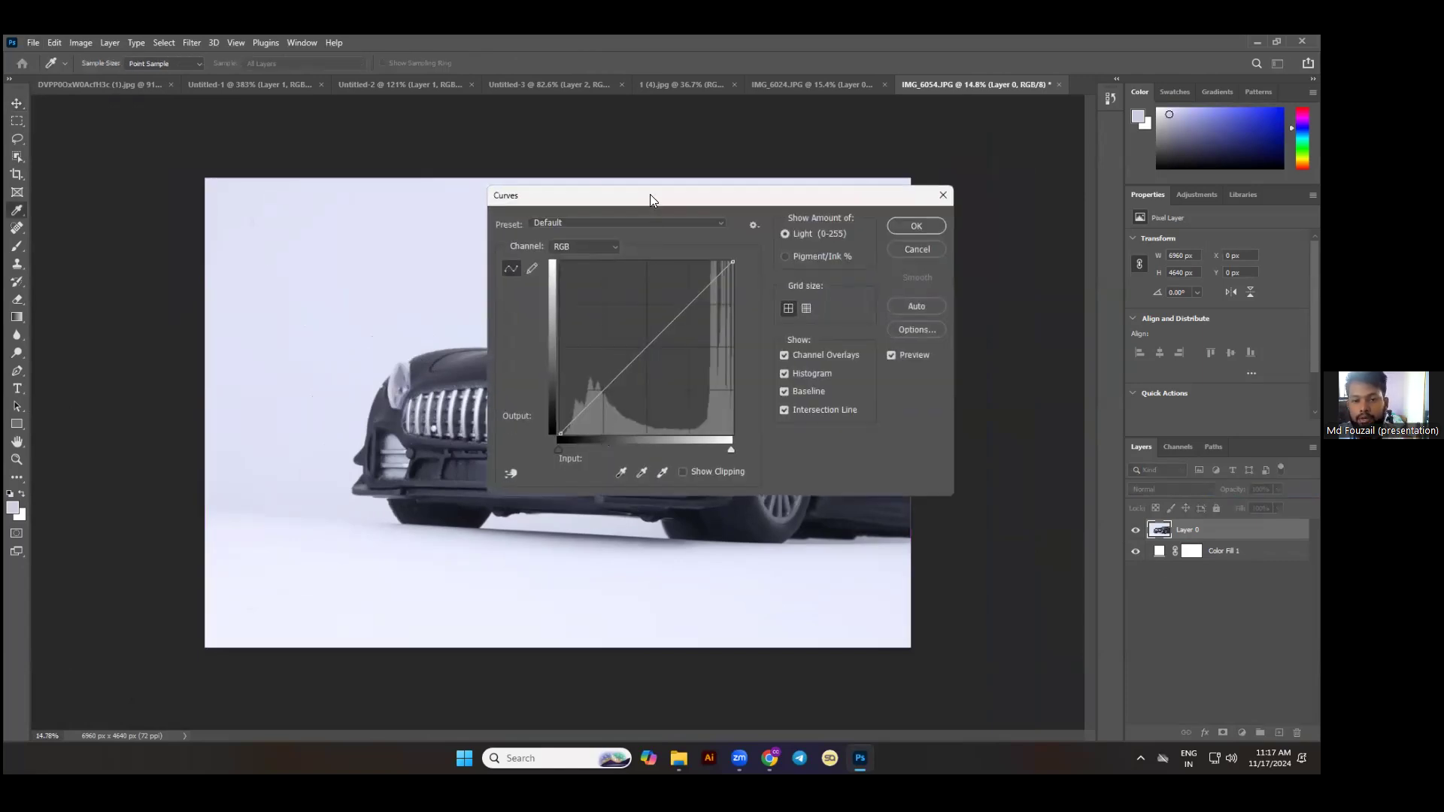
left_click_drag(649, 194, 797, 297)
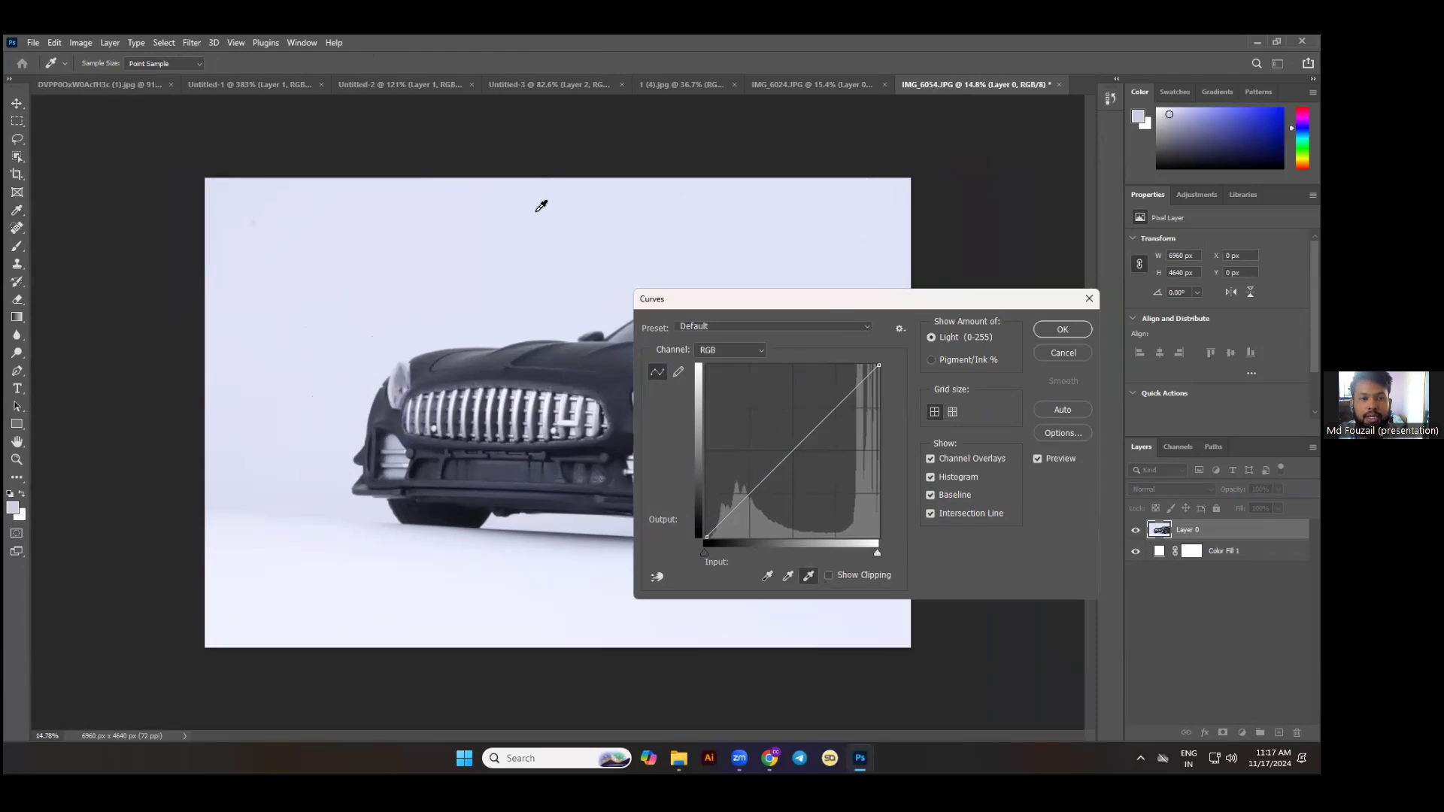
left_click(368, 241)
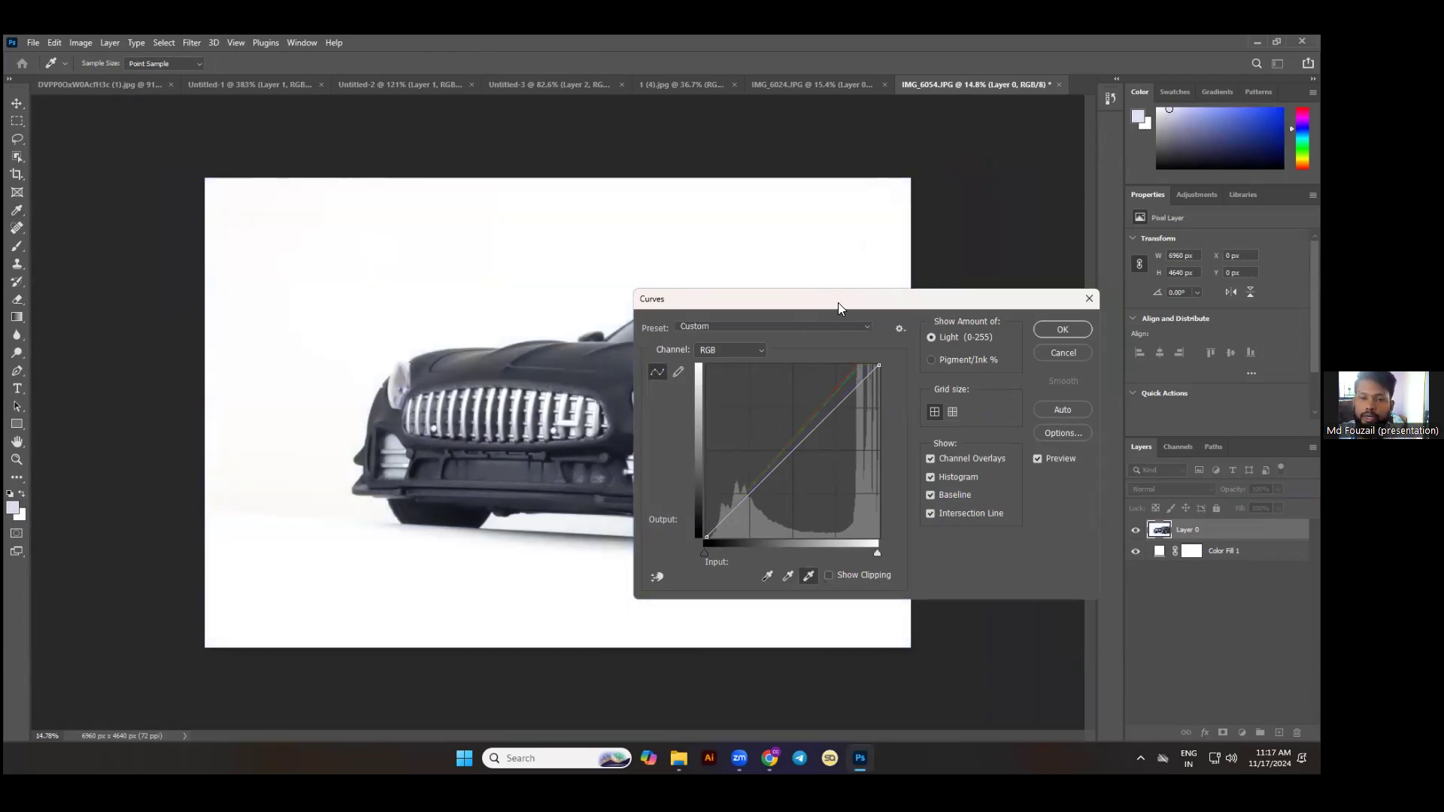
left_click_drag(837, 302, 612, 345)
left_click(830, 376)
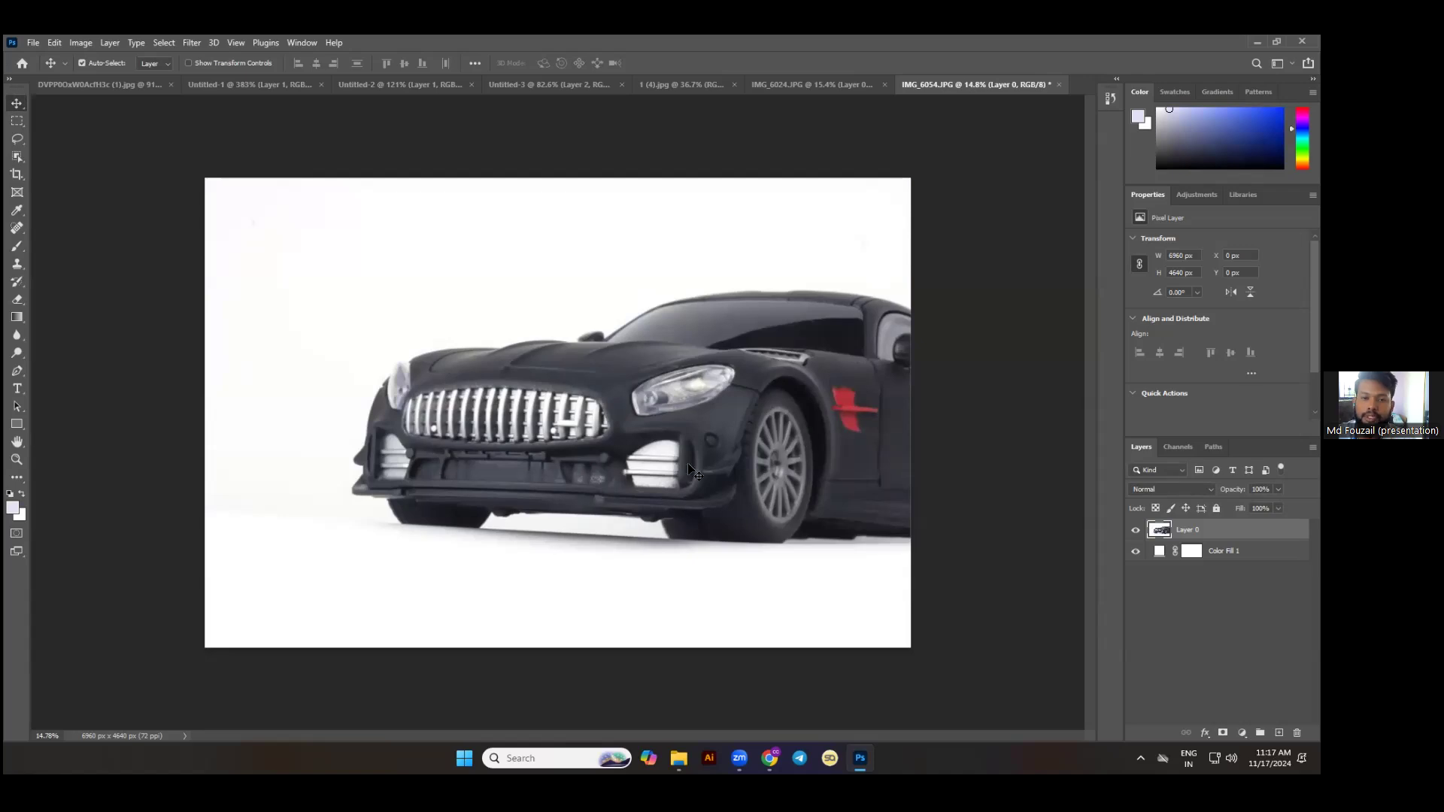
Undo and redo the Curves correction repeatedly to compare the backdrop before and after, ending with the correction applied.
scroll(666, 467, "up", 5)
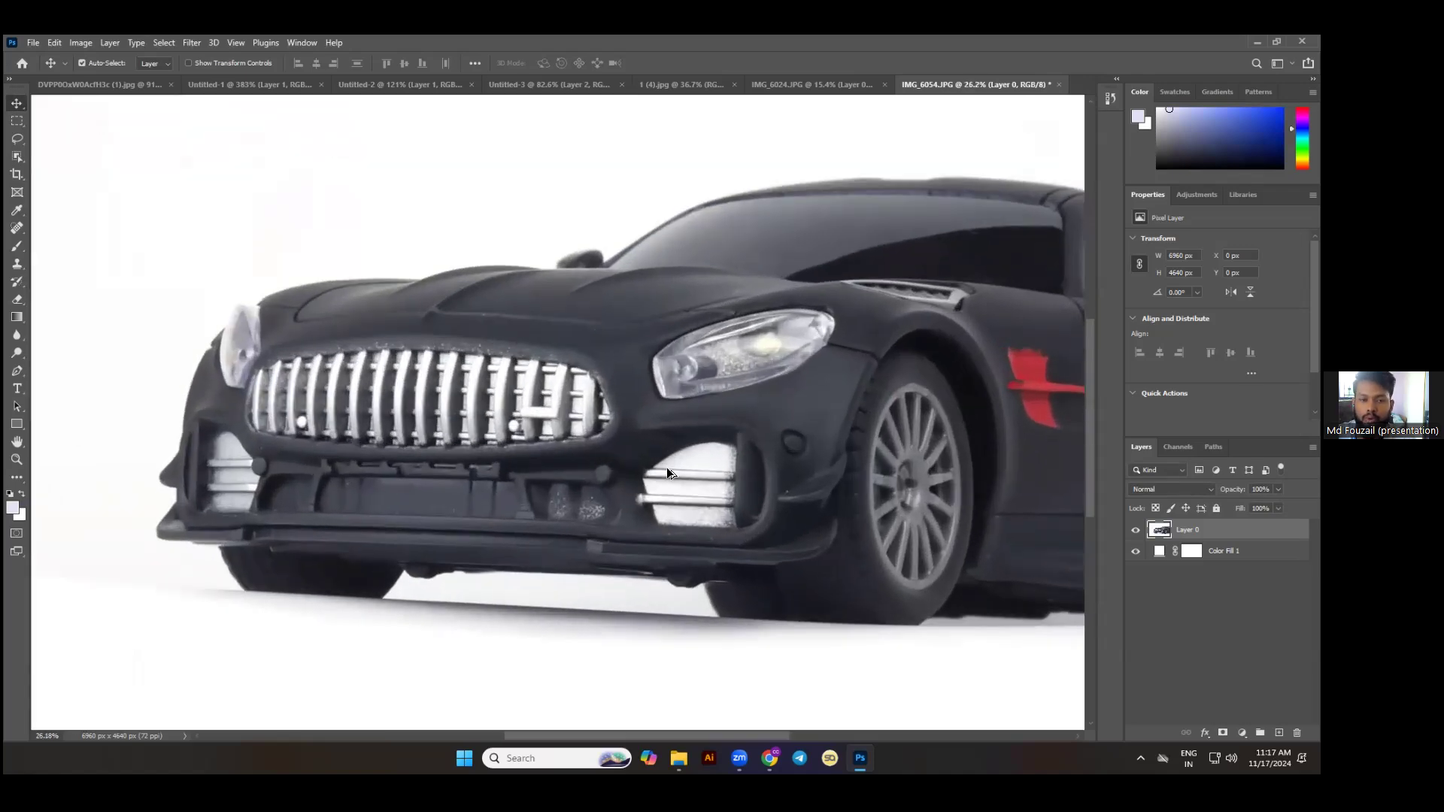
scroll(666, 467, "down", 3)
key("ctrl+z")
key("ctrl+shift+z")
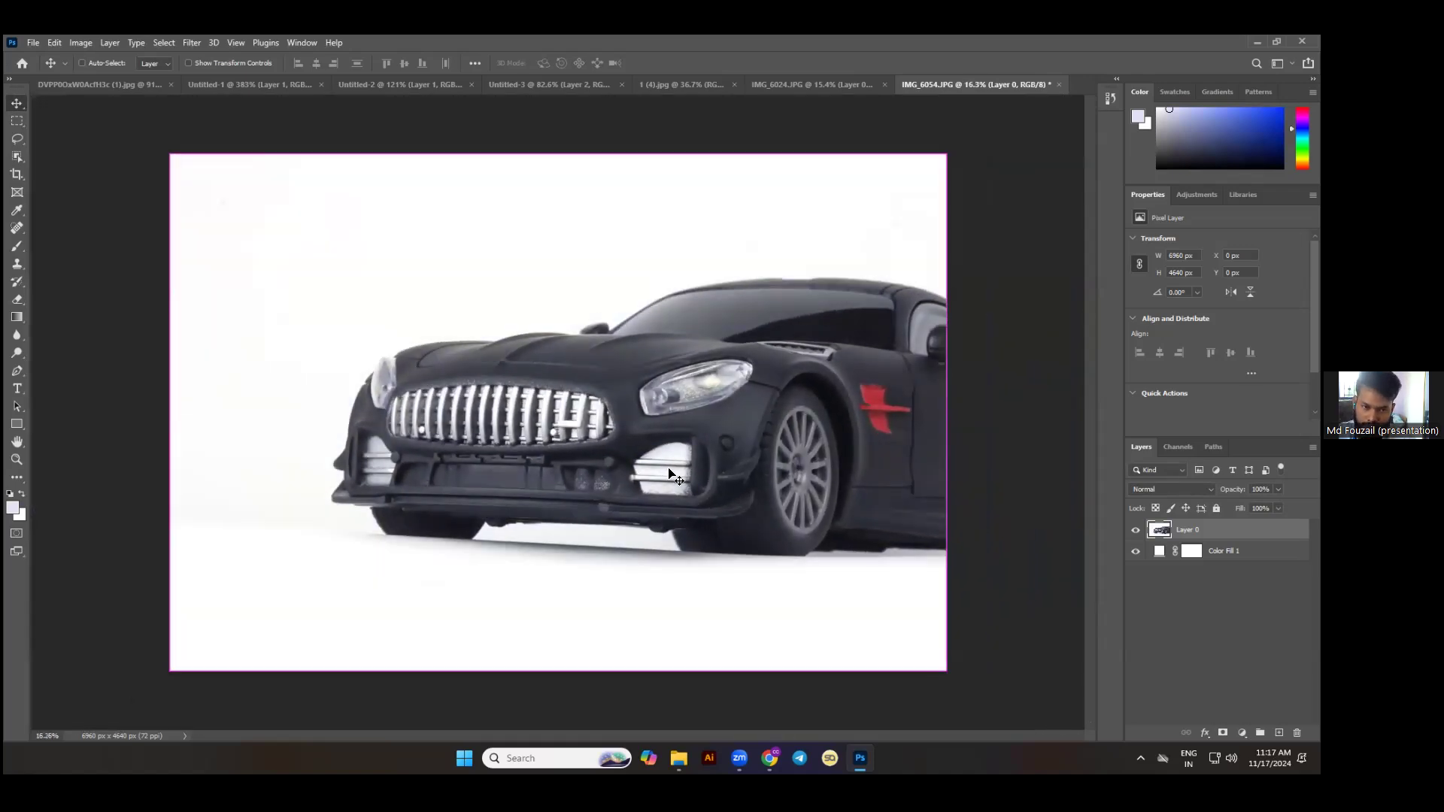
key("ctrl+z")
key("ctrl+shift+z")
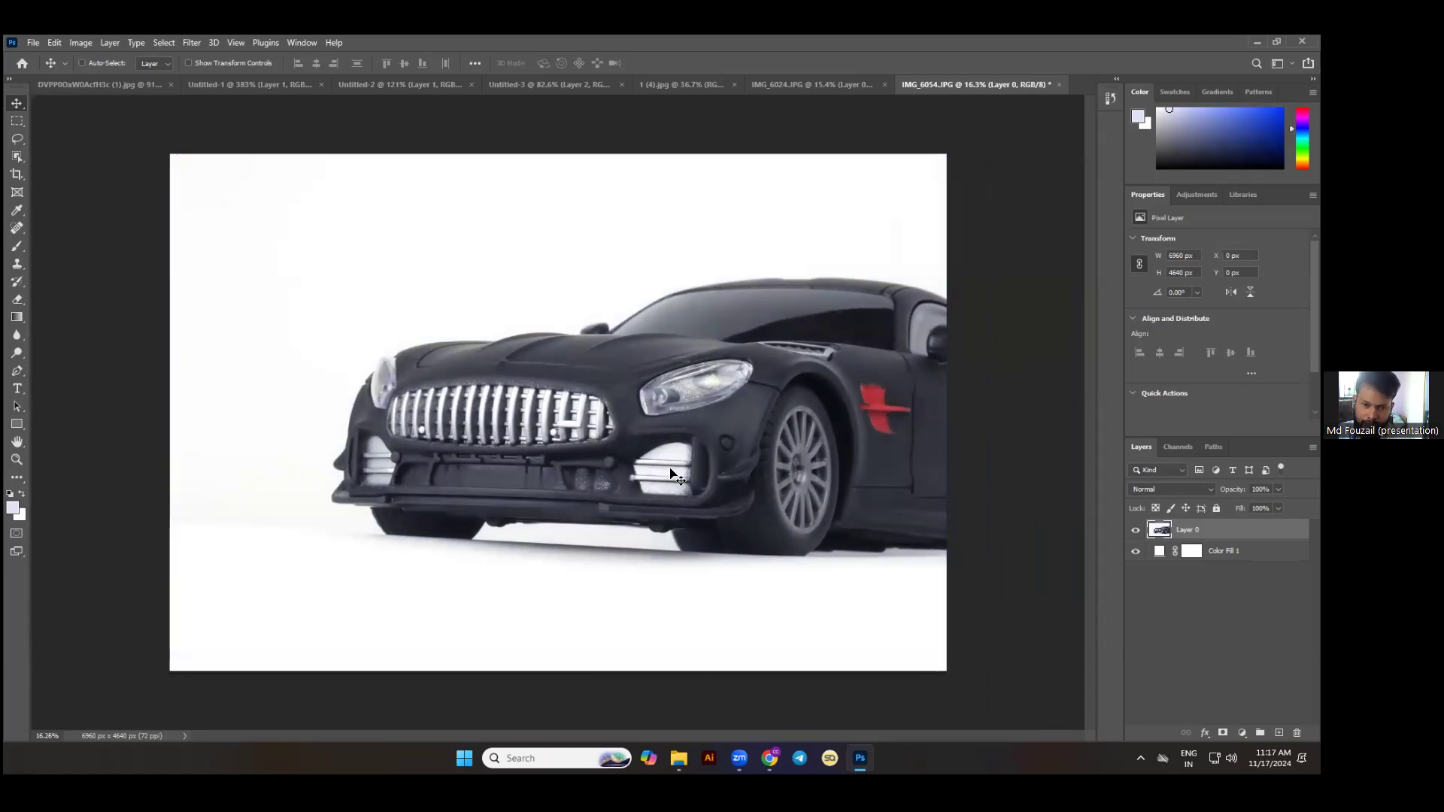
key("ctrl+z")
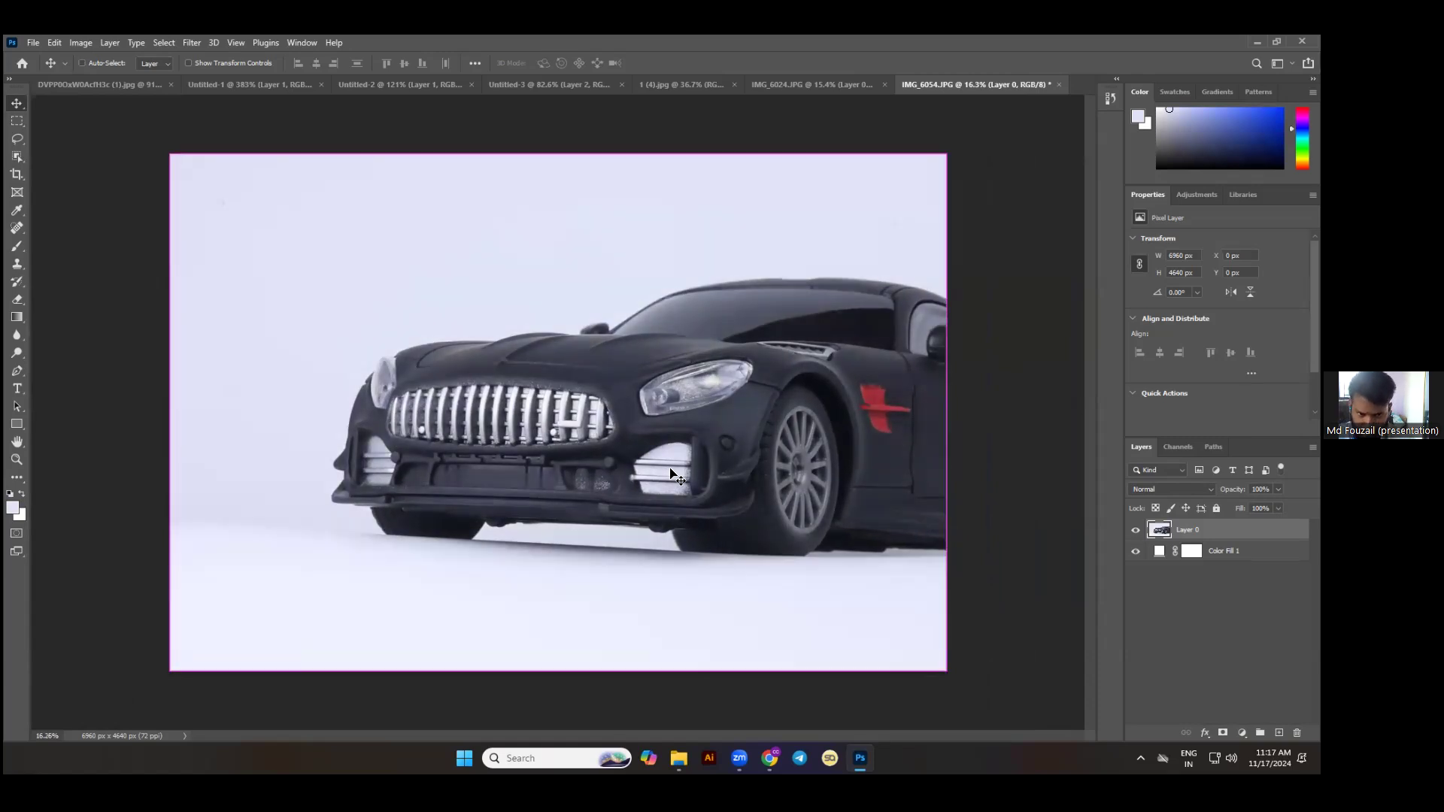
key("ctrl+z")
key("ctrl+shift+z")
key("ctrl+shift+z")
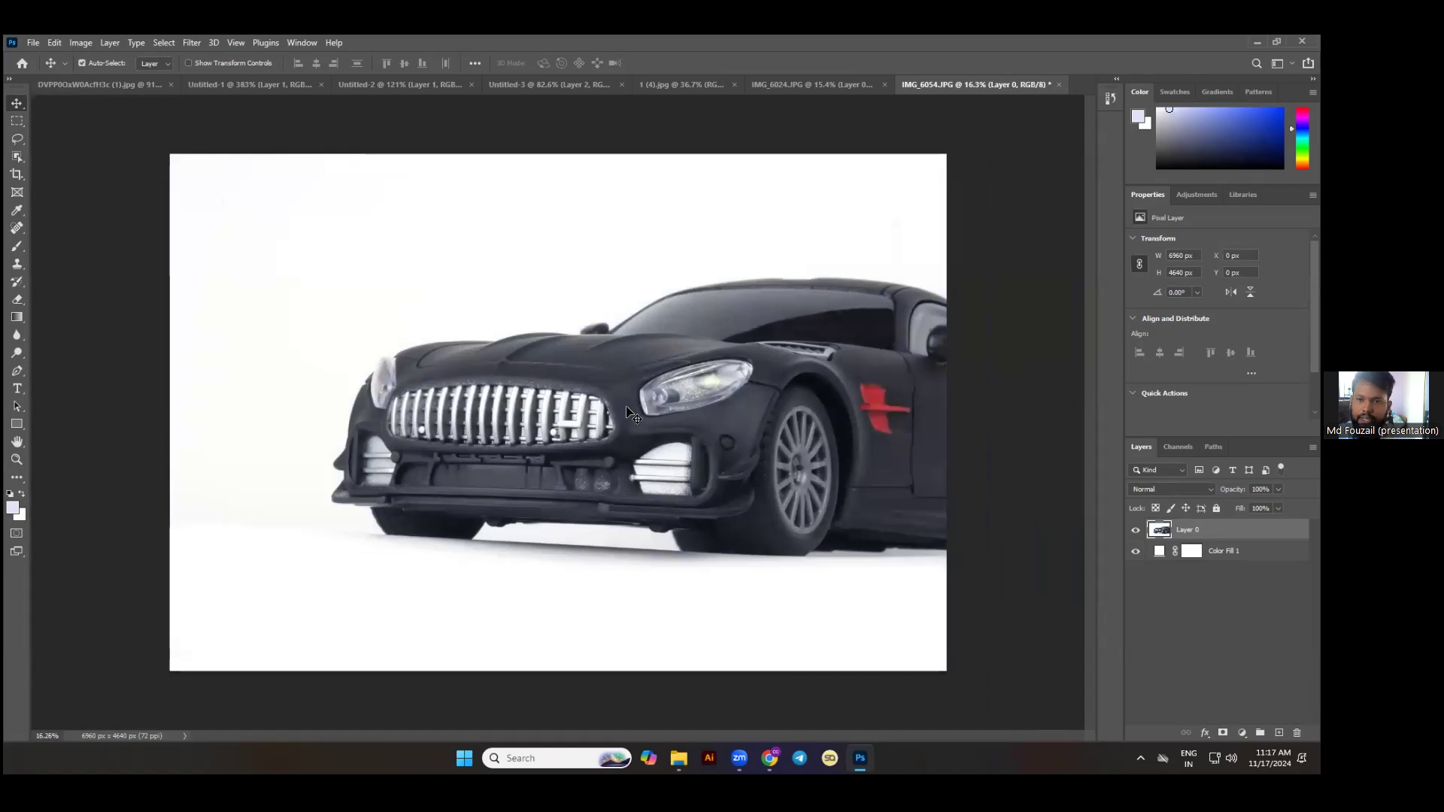
Examine the corrected car photo up close, from the front grille to the red mark behind the front wheel.
left_click(49, 186)
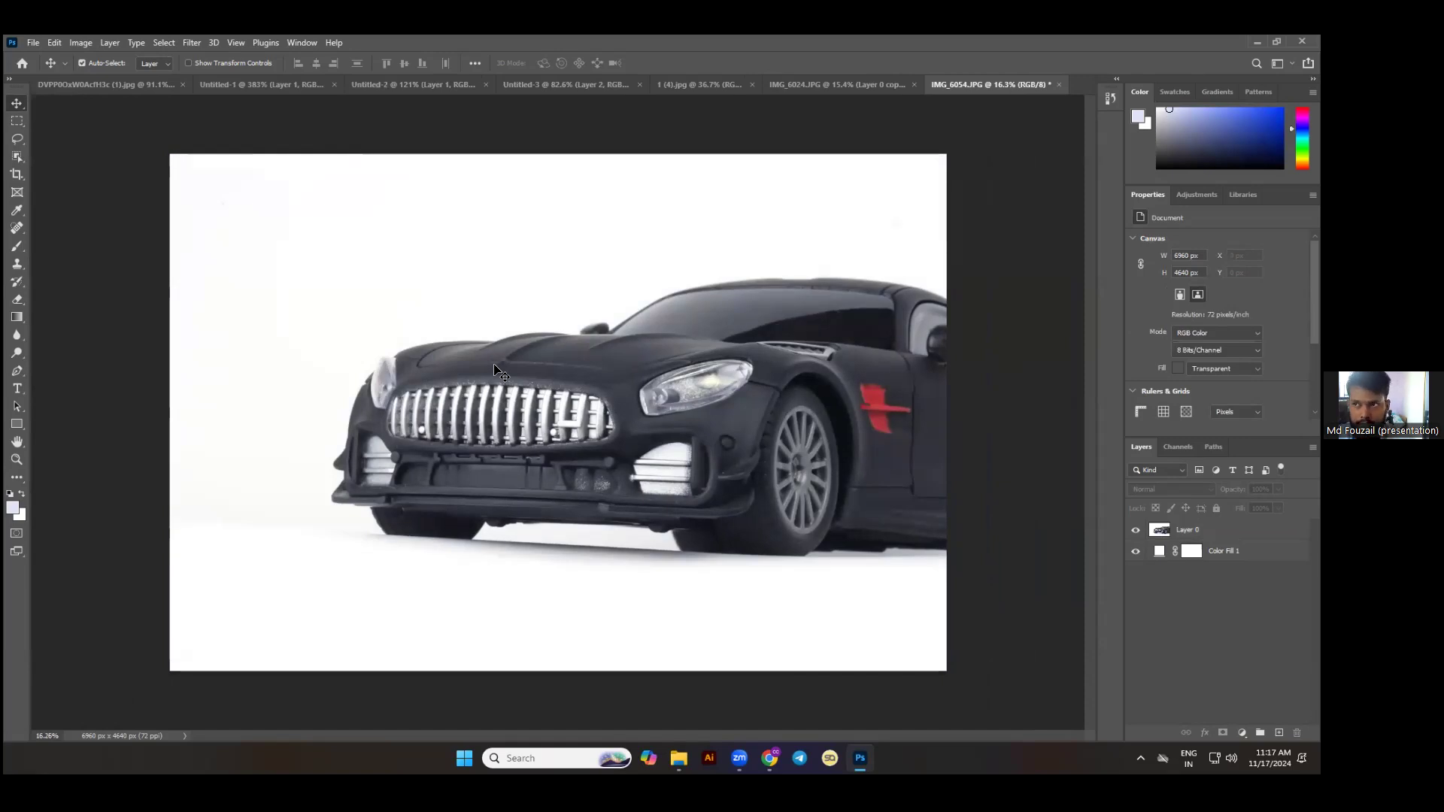
scroll(902, 412, "up", 11)
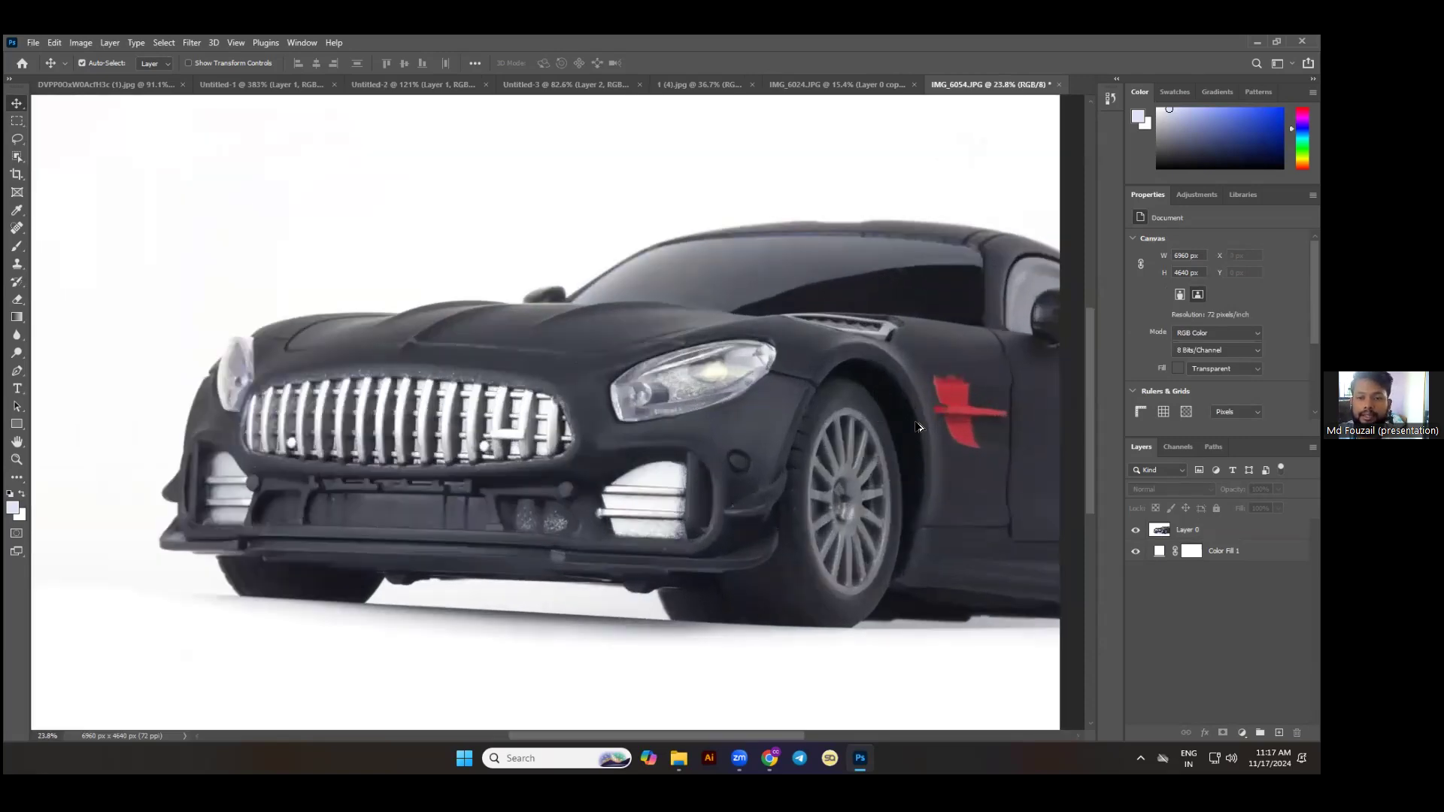
left_click_drag(795, 463, 566, 478)
scroll(764, 417, "up", 2)
scroll(764, 417, "down", 5)
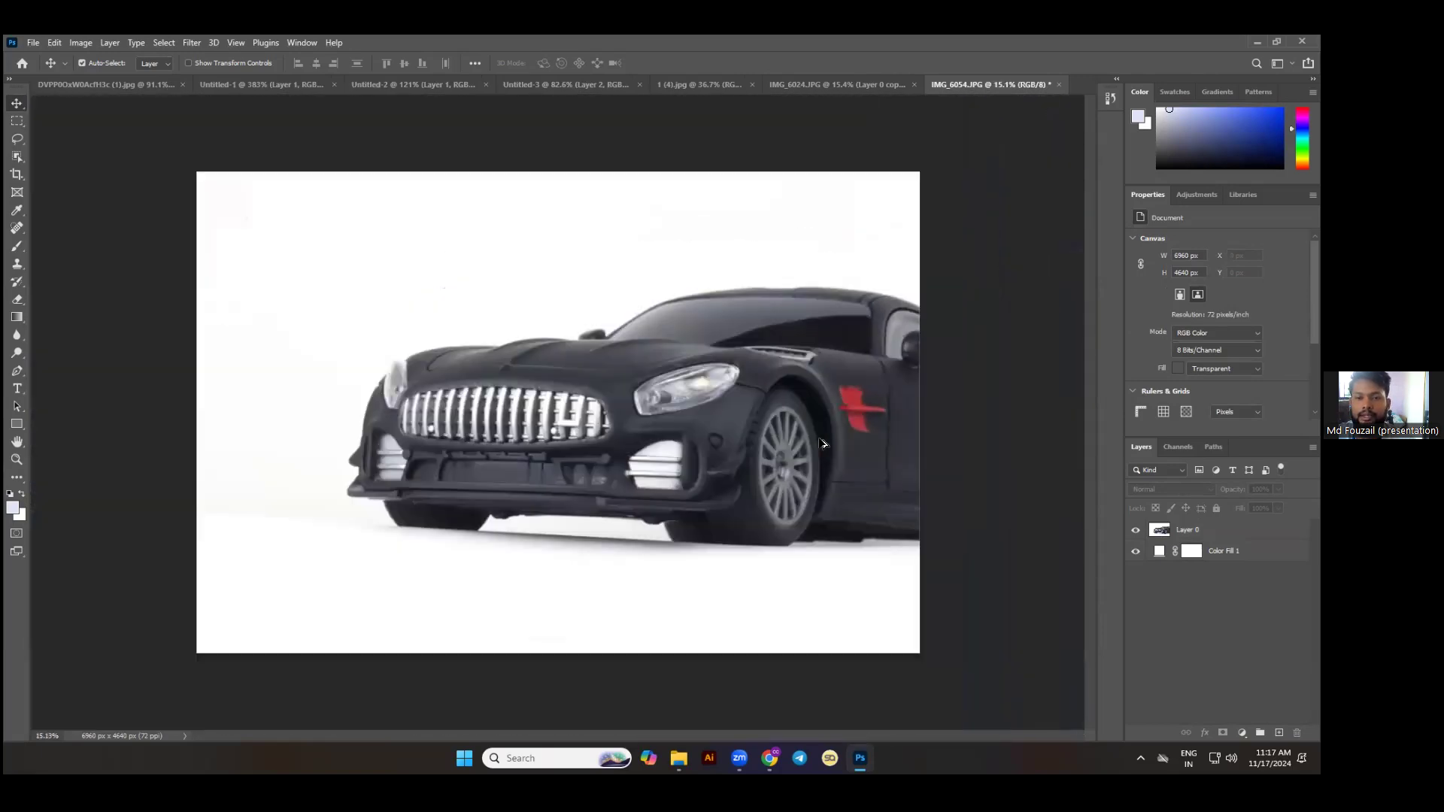
scroll(683, 452, "up", 2)
left_click_drag(683, 453, 517, 460)
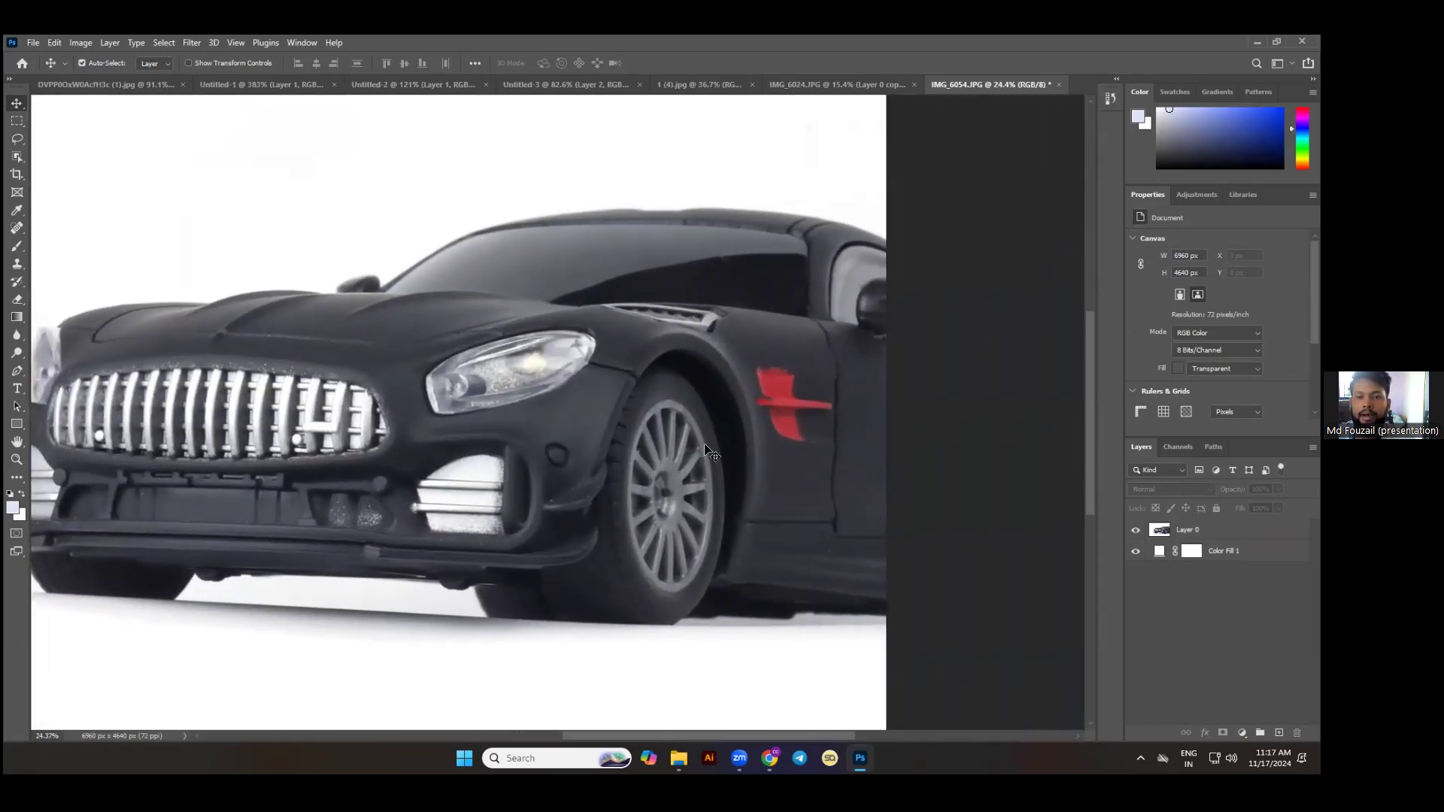
left_click(775, 437)
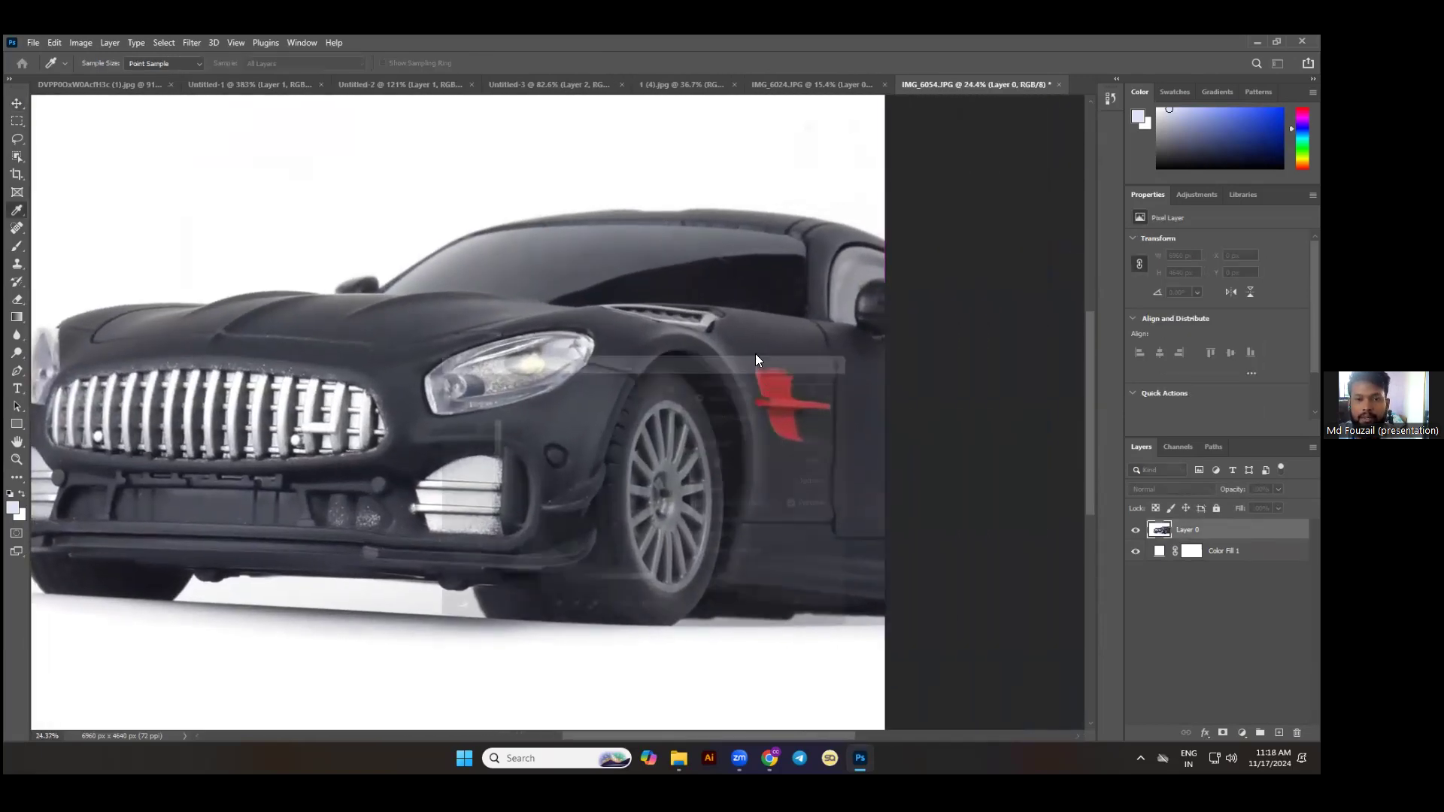
key("ctrl+m")
left_click_drag(605, 339, 308, 208)
left_click(209, 265)
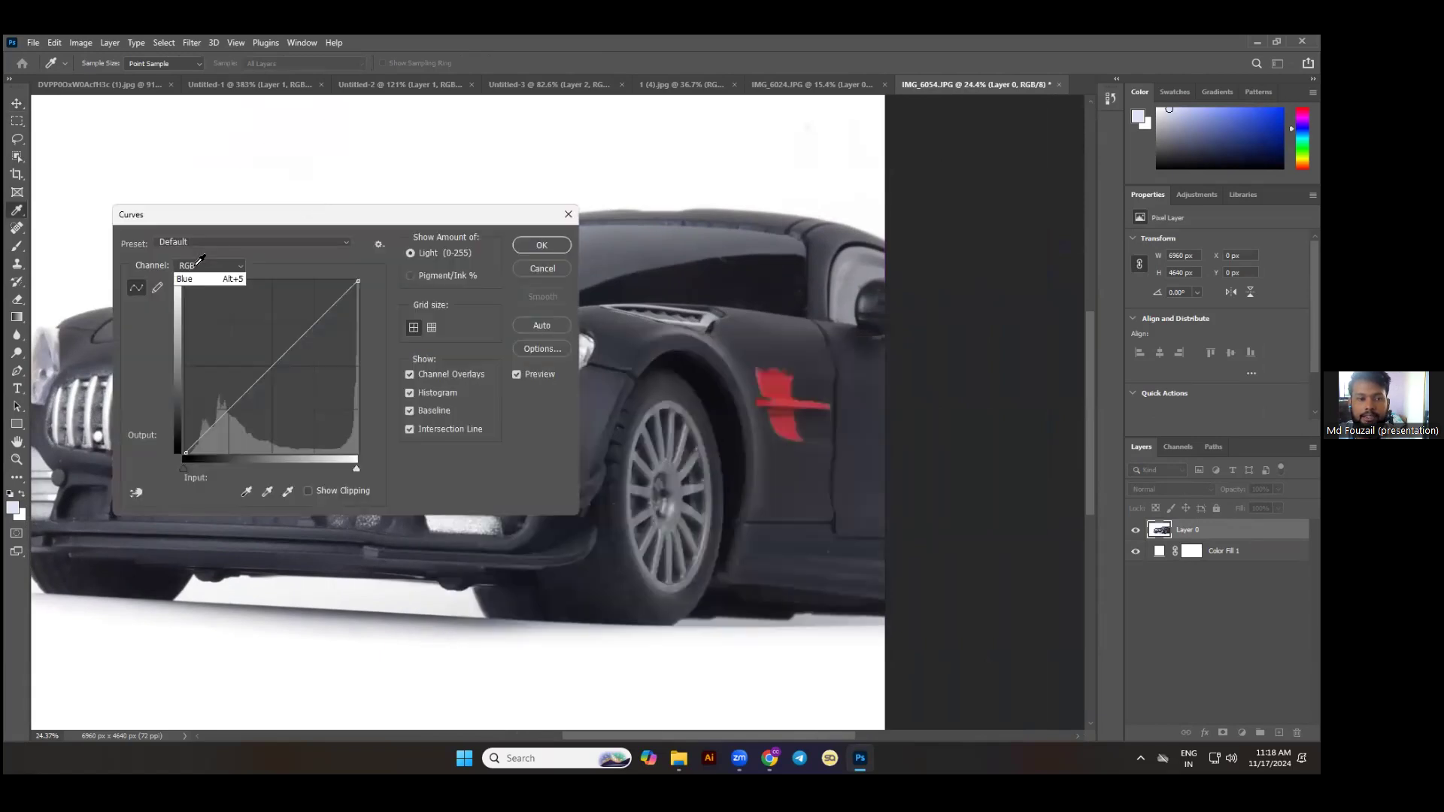
left_click(200, 290)
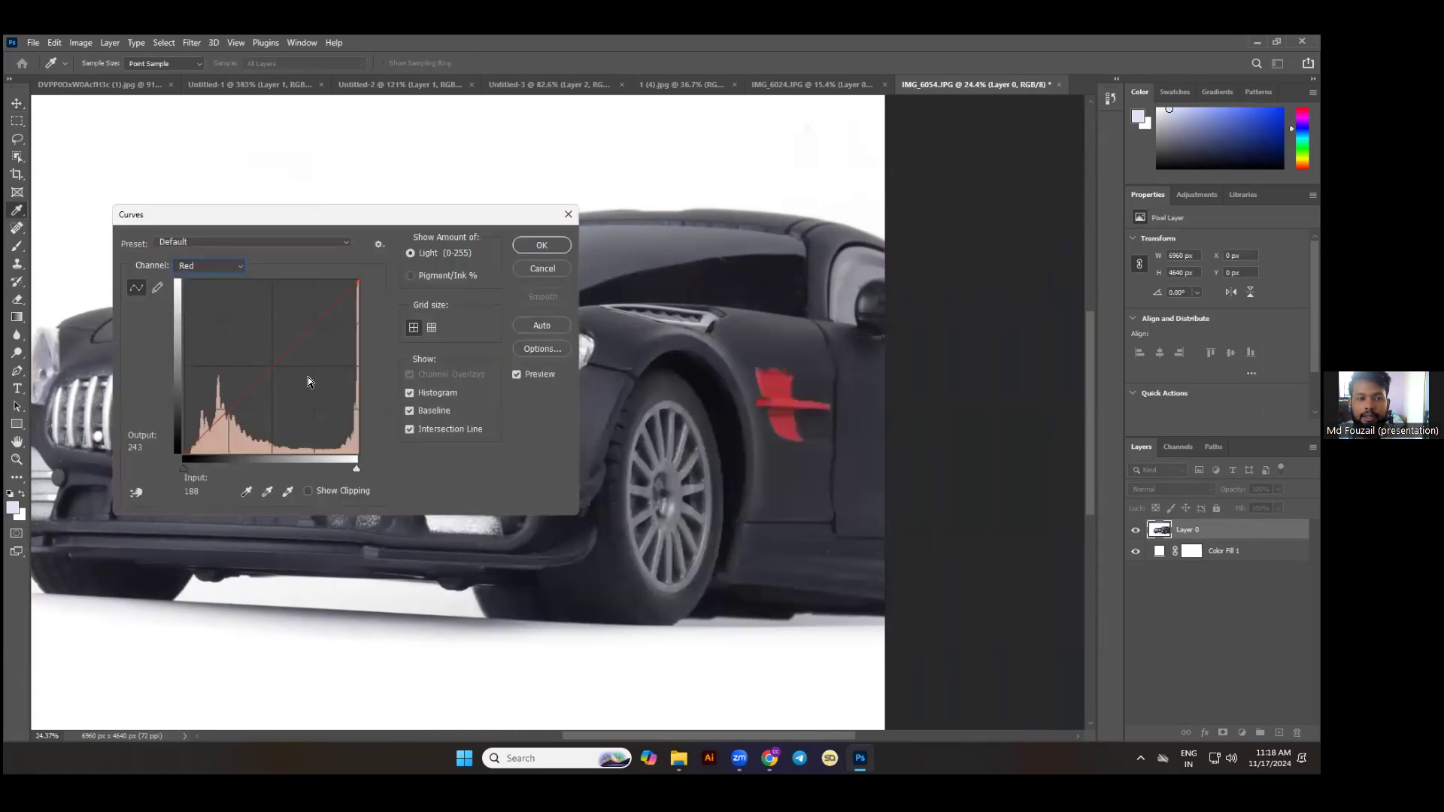
left_click(535, 271)
Recolour the red mark on the car's fender with Hue/Saturation by setting the Reds hue to +65.
key("ctrl+u")
left_click(157, 248)
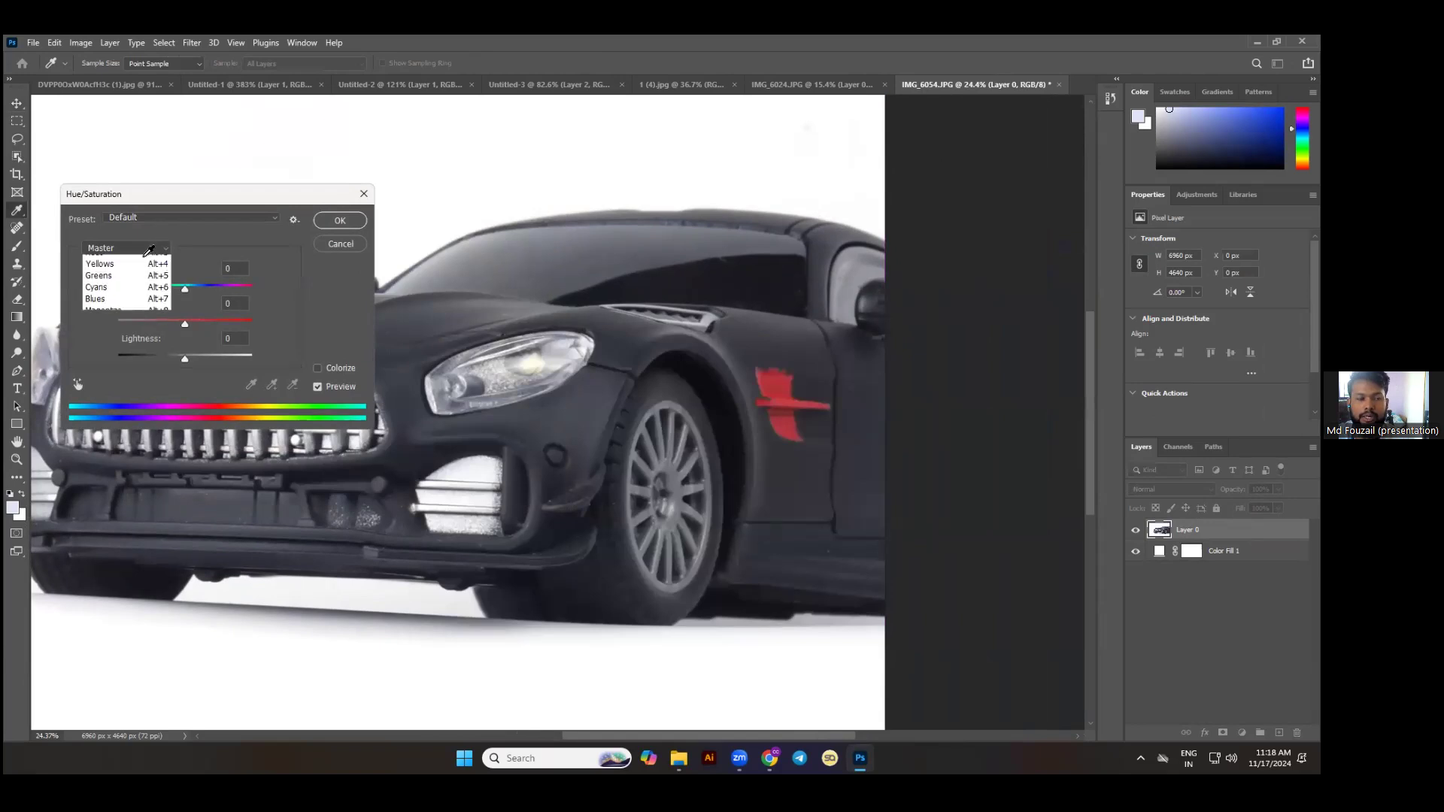
left_click(113, 261)
left_click_drag(187, 285, 220, 288)
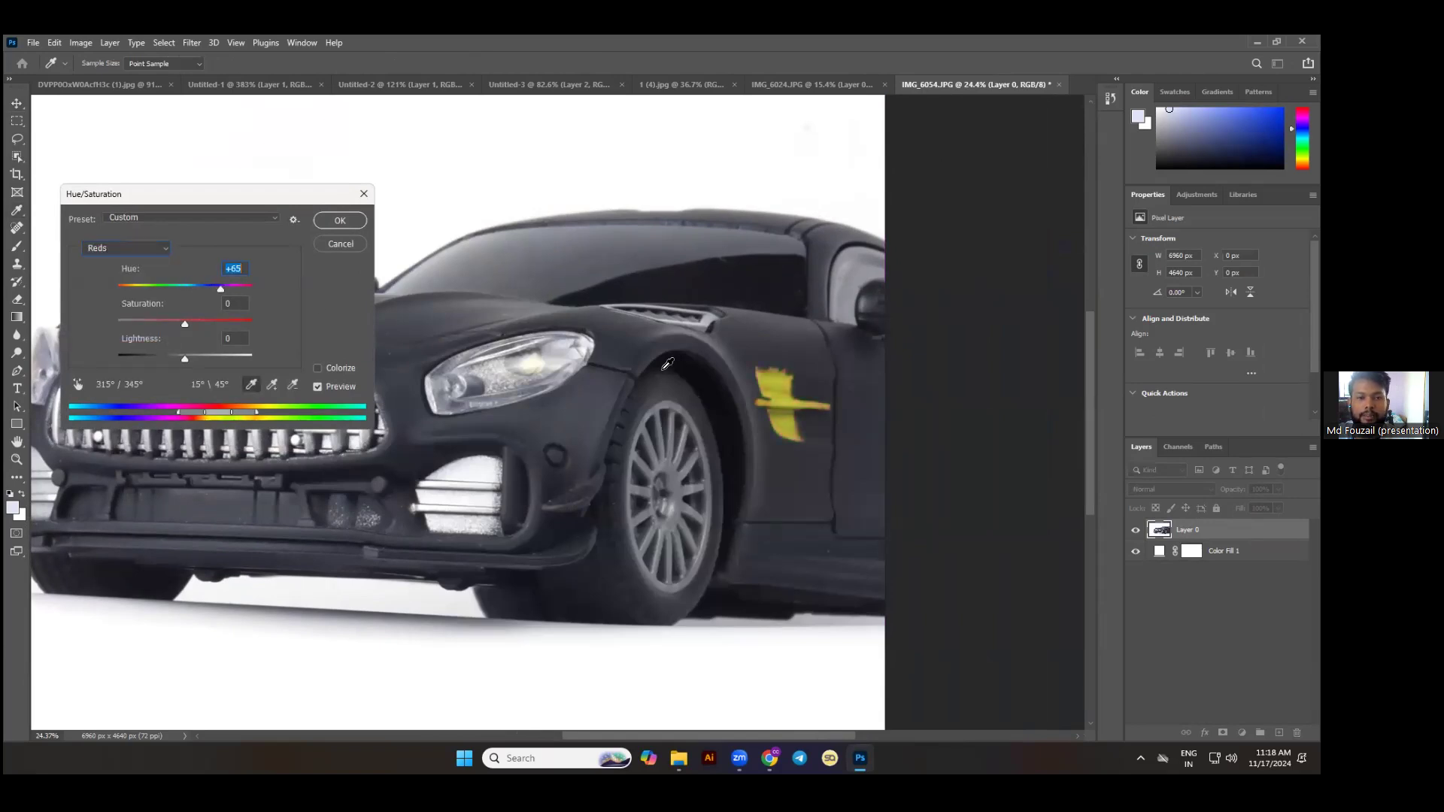
left_click(355, 218)
scroll(790, 420, "up", 4)
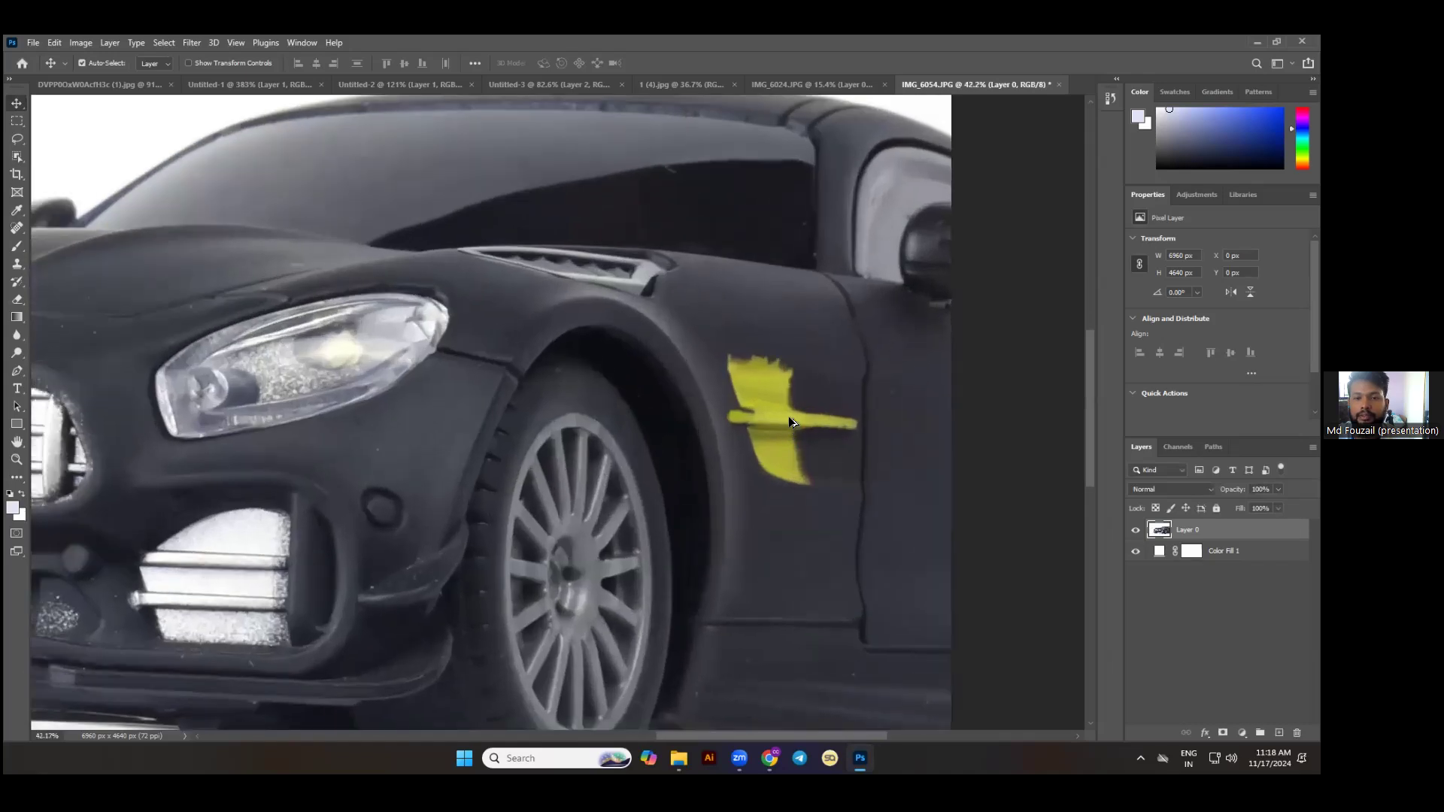
scroll(797, 424, "down", 10)
key("ctrl+0")
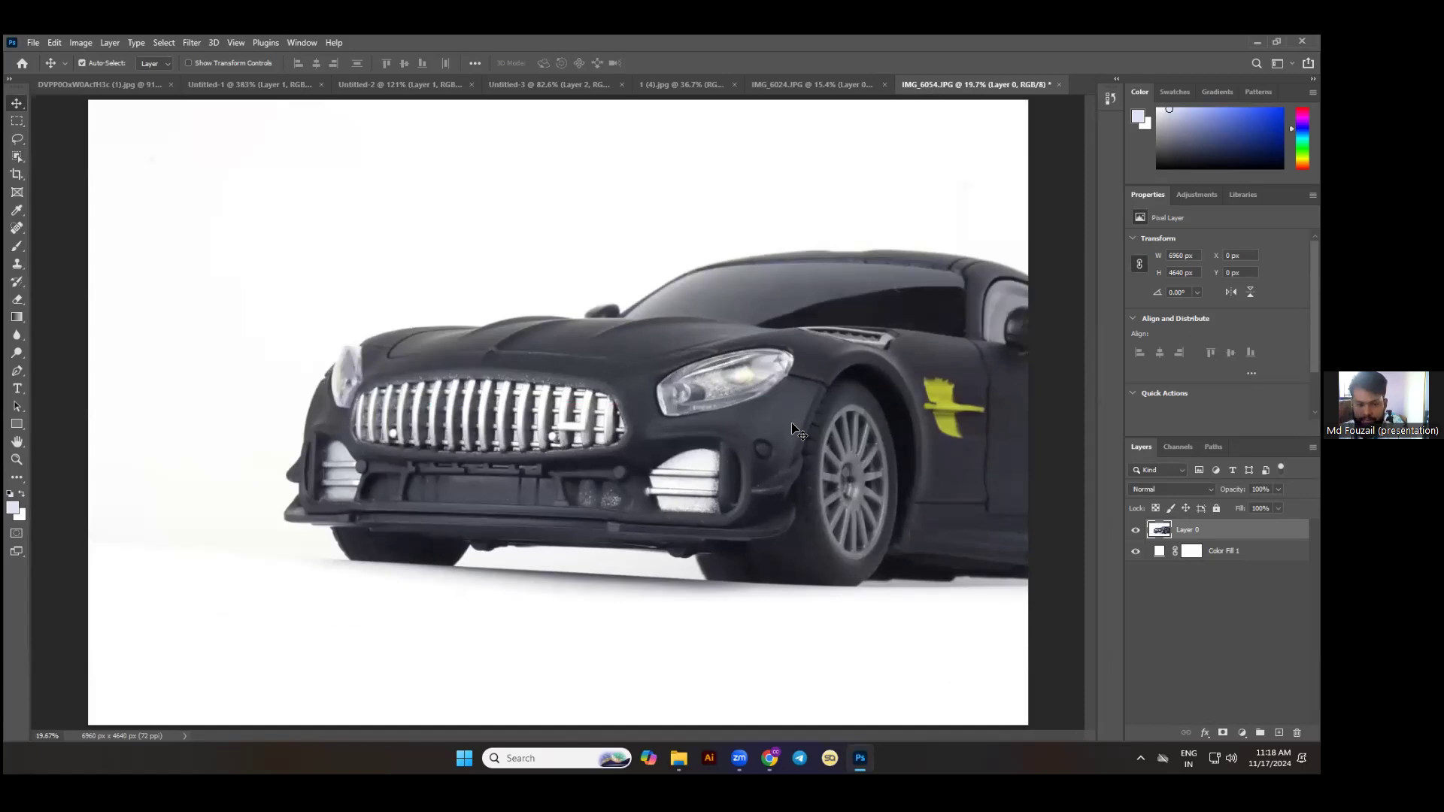
scroll(797, 434, "down", 2)
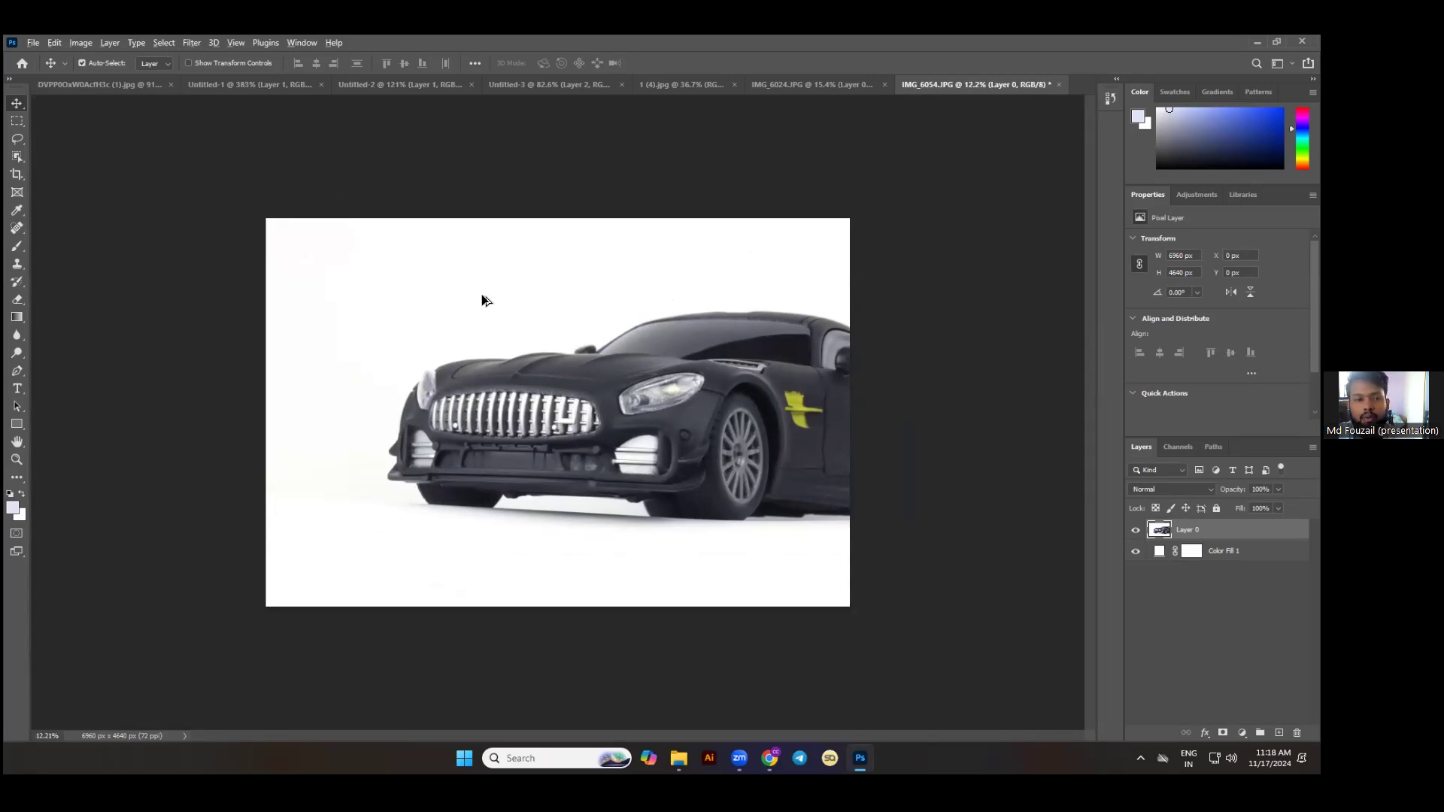
Bring the portrait DVPP0OxW0AcfH3c (1) from the Download folder into Photoshop and view the whole seated figure.
key("alt+Tab")
left_click(475, 403)
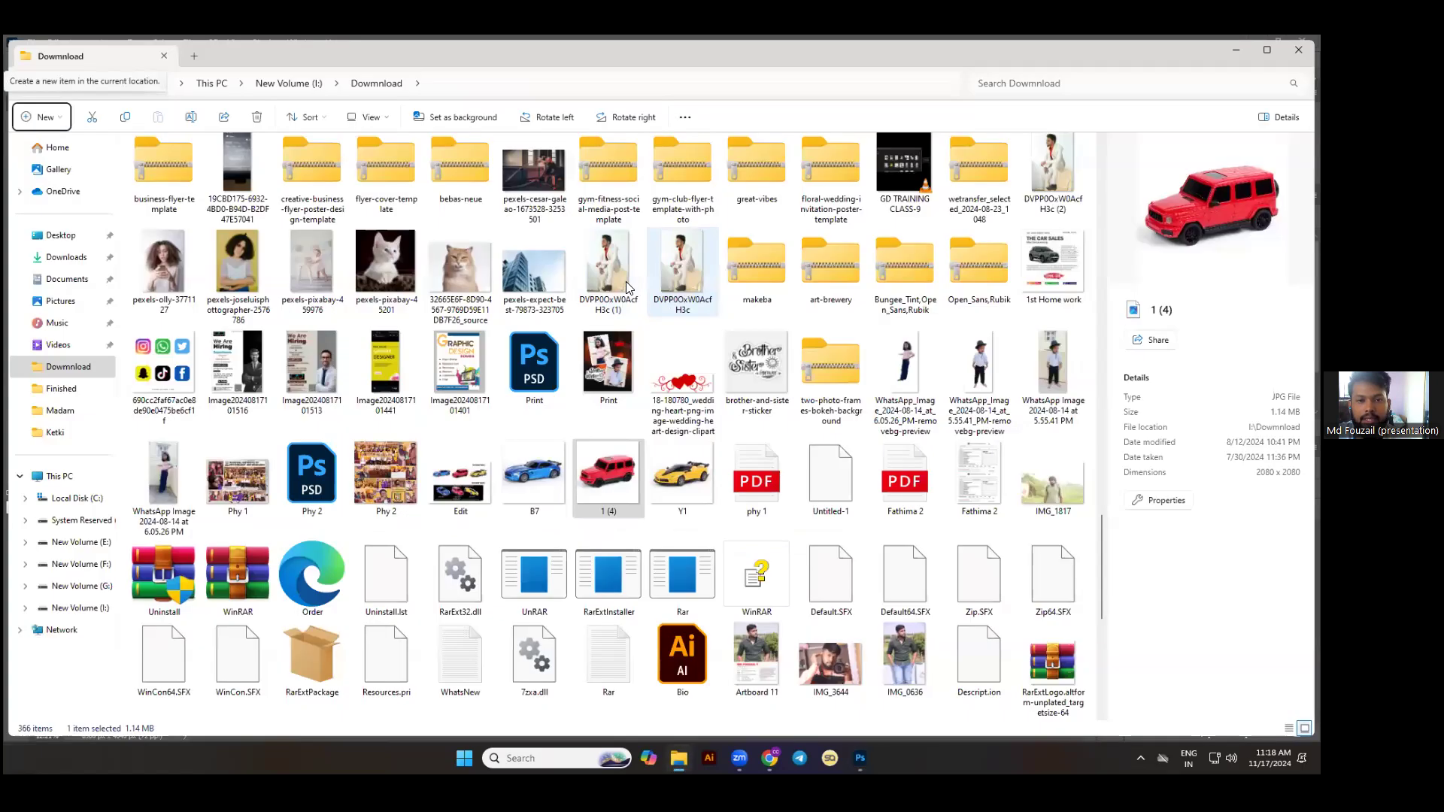
left_click_drag(609, 279, 606, 82)
key("alt+Tab")
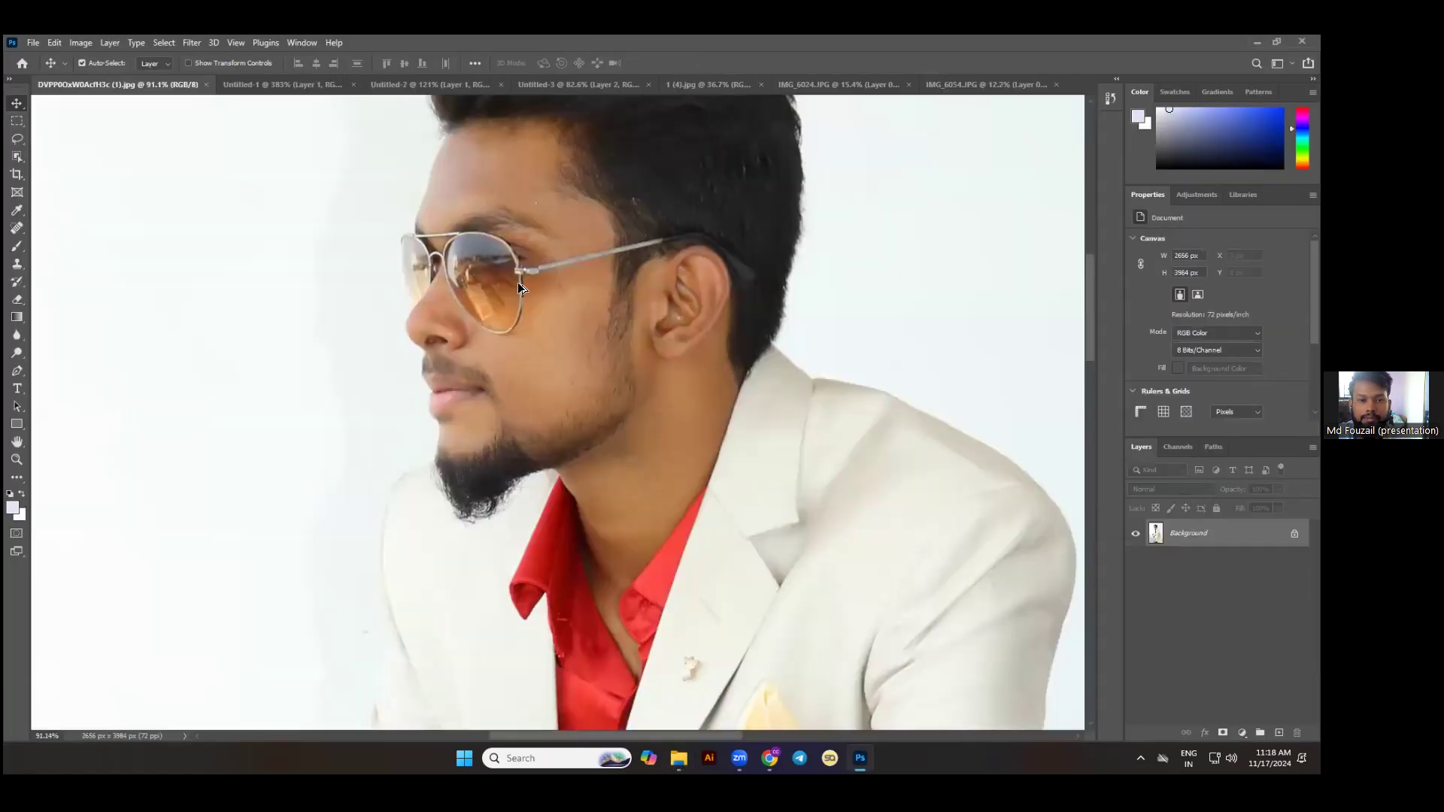
scroll(525, 306, "down", 3)
scroll(527, 307, "up", 3)
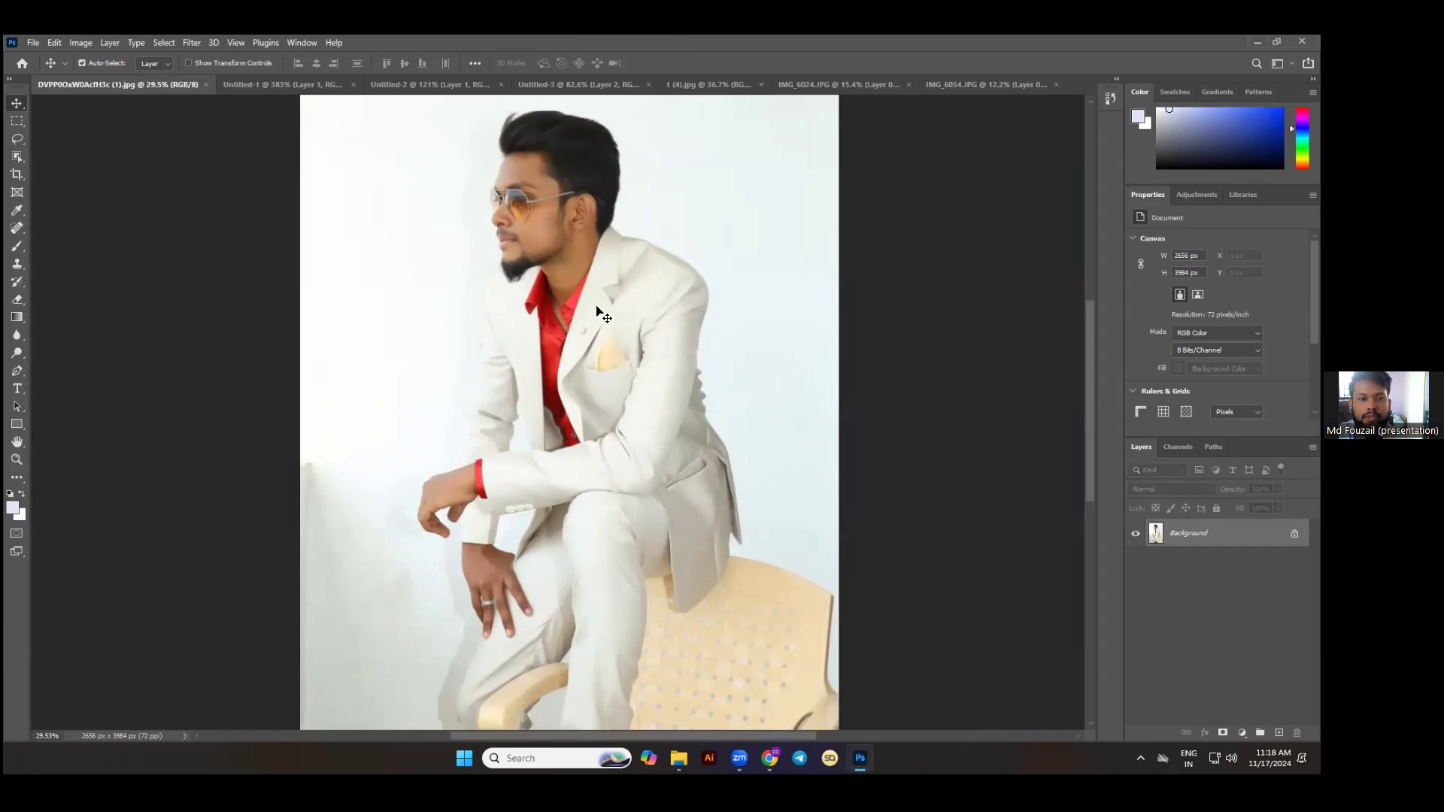
Unlock the portrait's Background layer and mask it to a full-width rectangular selection from the collar down to the photo's lower edge.
left_click(16, 120)
scroll(315, 290, "down", 2)
left_click_drag(318, 287, 1135, 739)
key("ctrl+t")
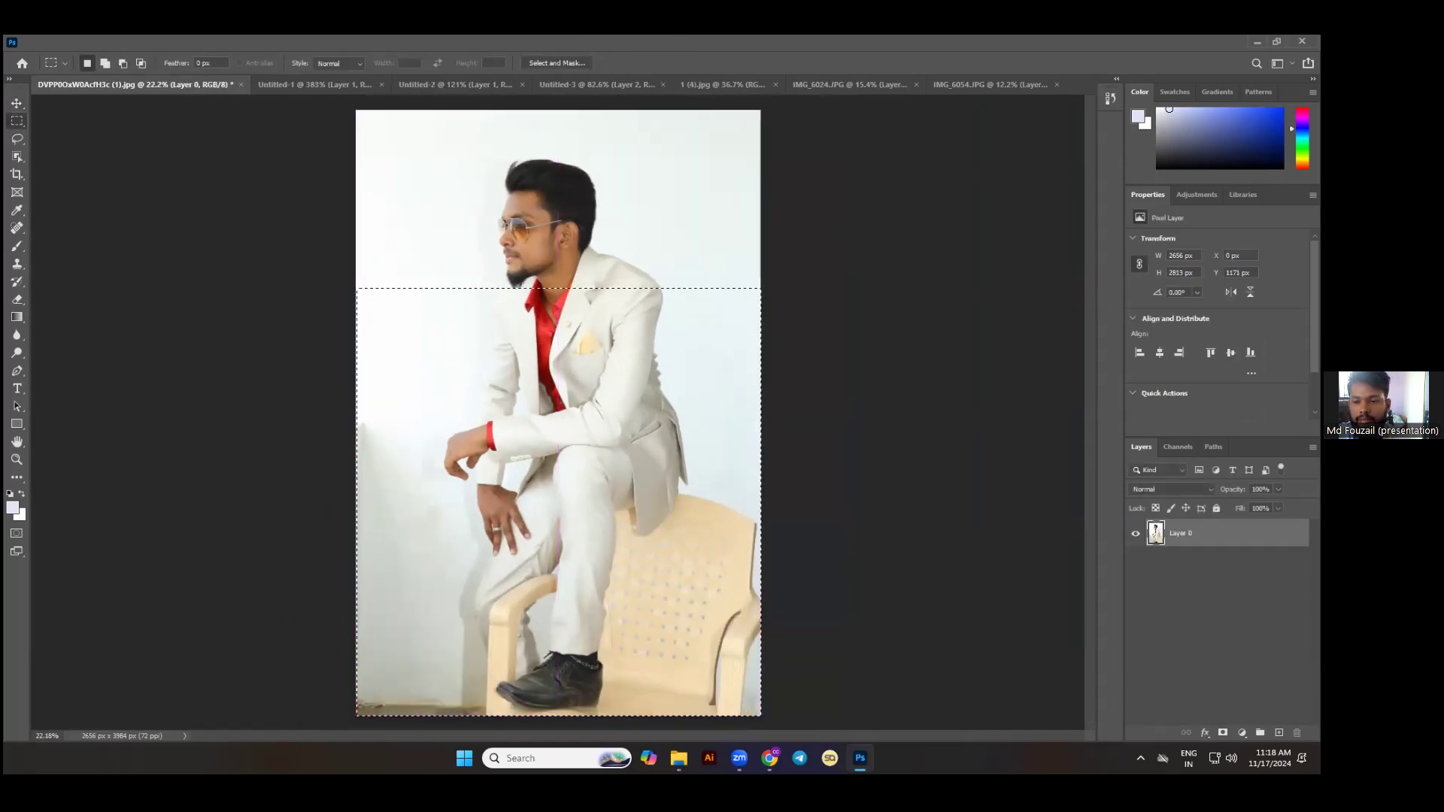
left_click(1223, 732)
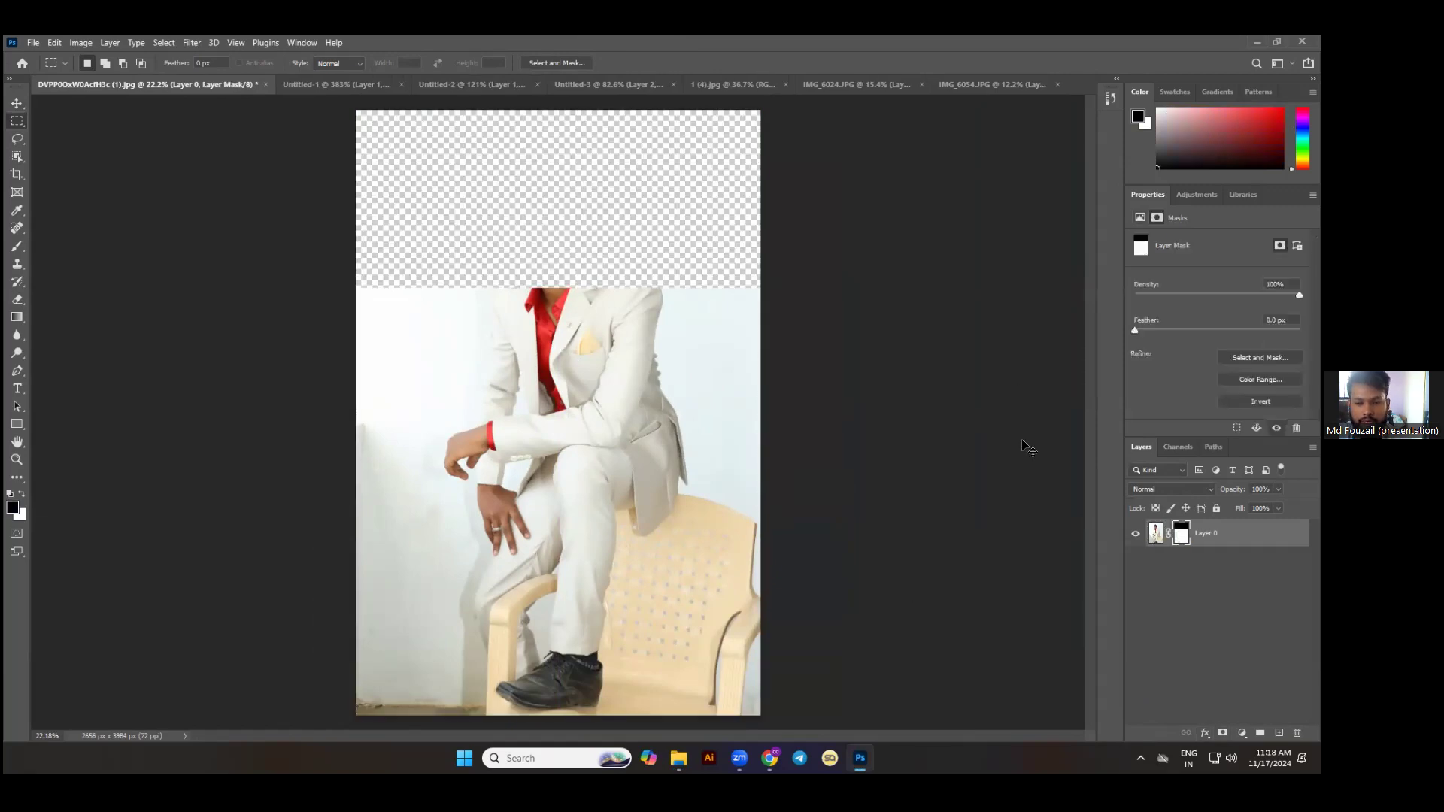
Invert the portrait's layer mask to show only the head area, and add a white Solid Color fill layer beneath it.
key("ctrl+i")
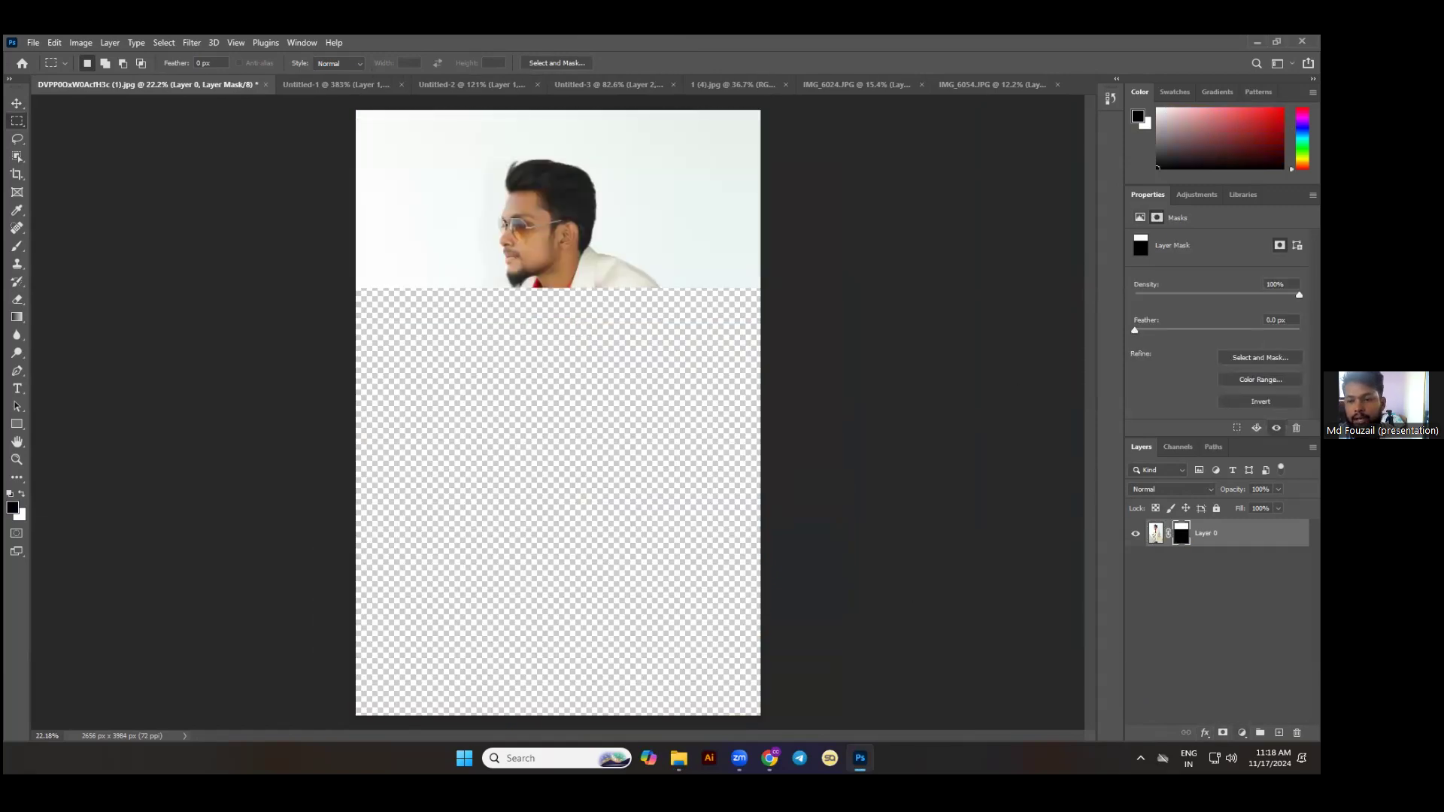
left_click(1242, 733)
left_click(1233, 491)
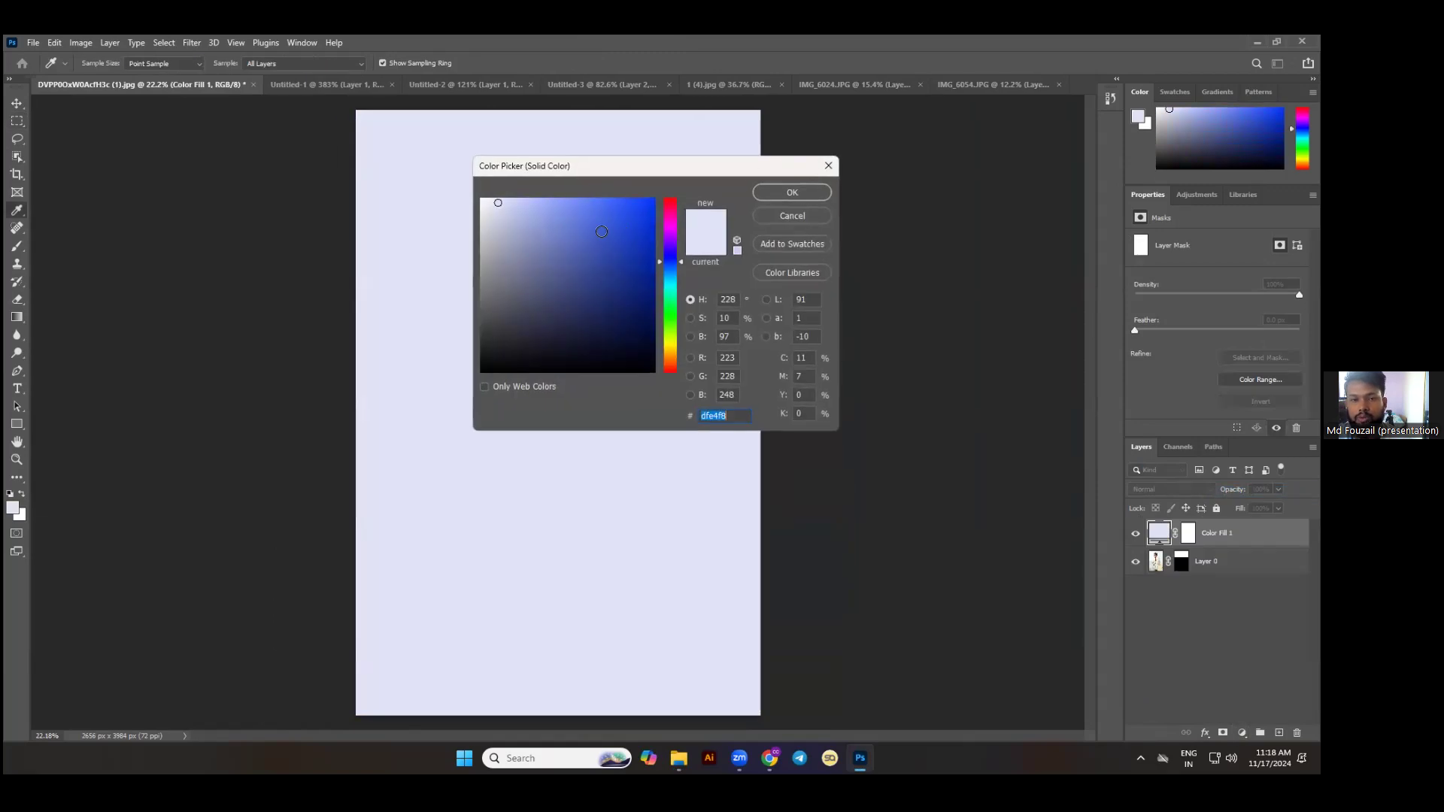
left_click(481, 199)
left_click(806, 191)
left_click_drag(1241, 533, 1240, 571)
left_click(17, 103)
left_click(558, 295)
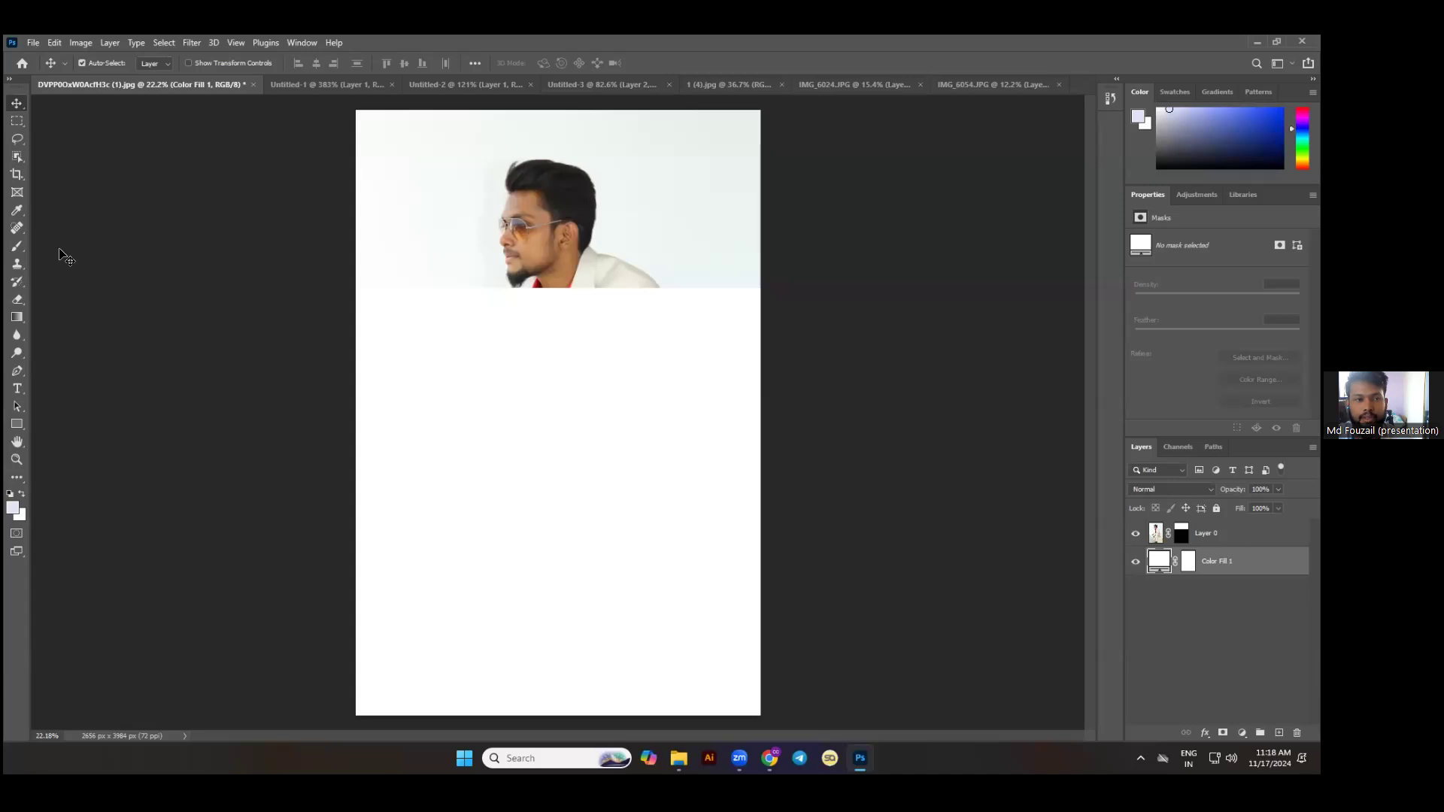
Add a text layer with the man's first name beneath the visible head, sized 380 pt and coloured black.
scroll(516, 255, "up", 2)
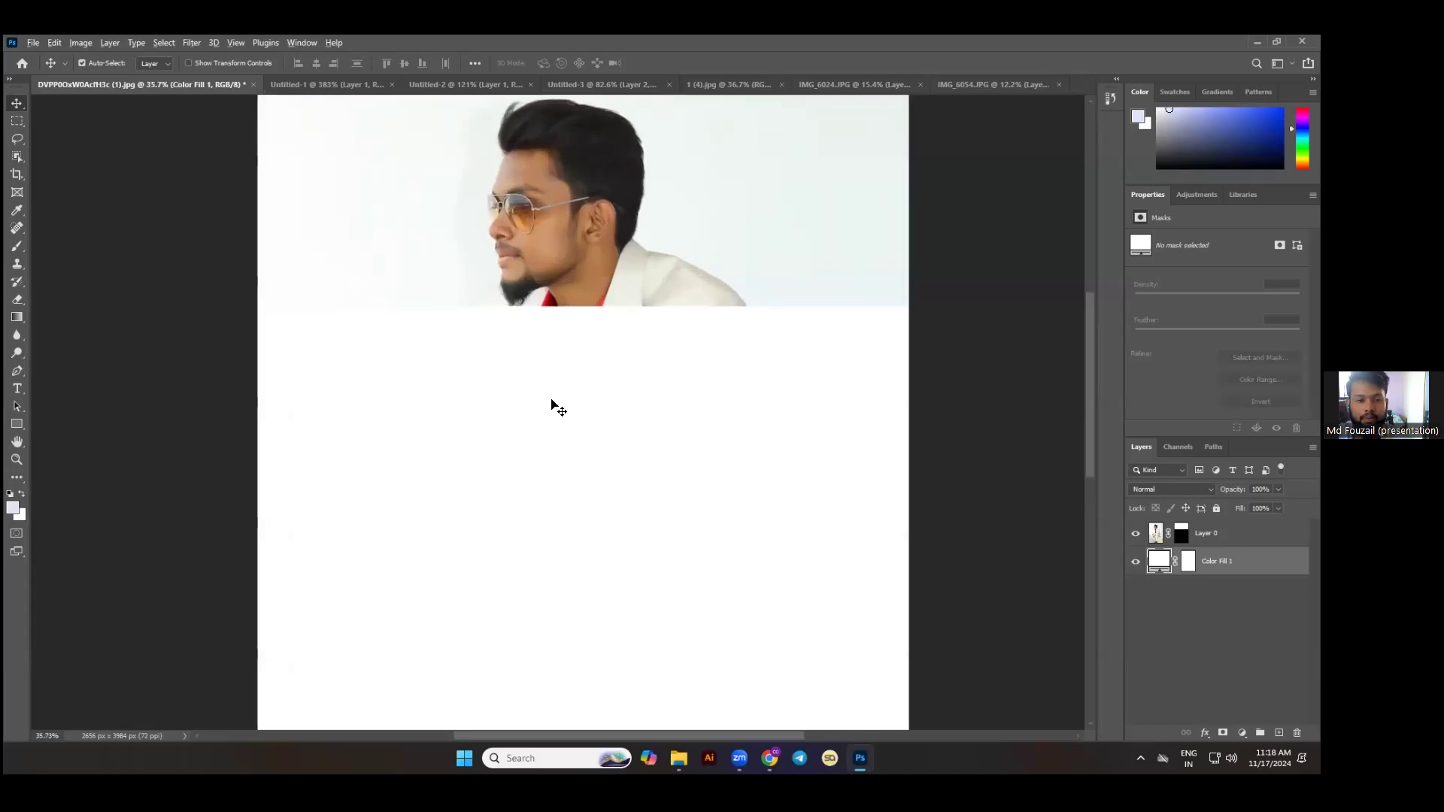
scroll(558, 406, "down", 1)
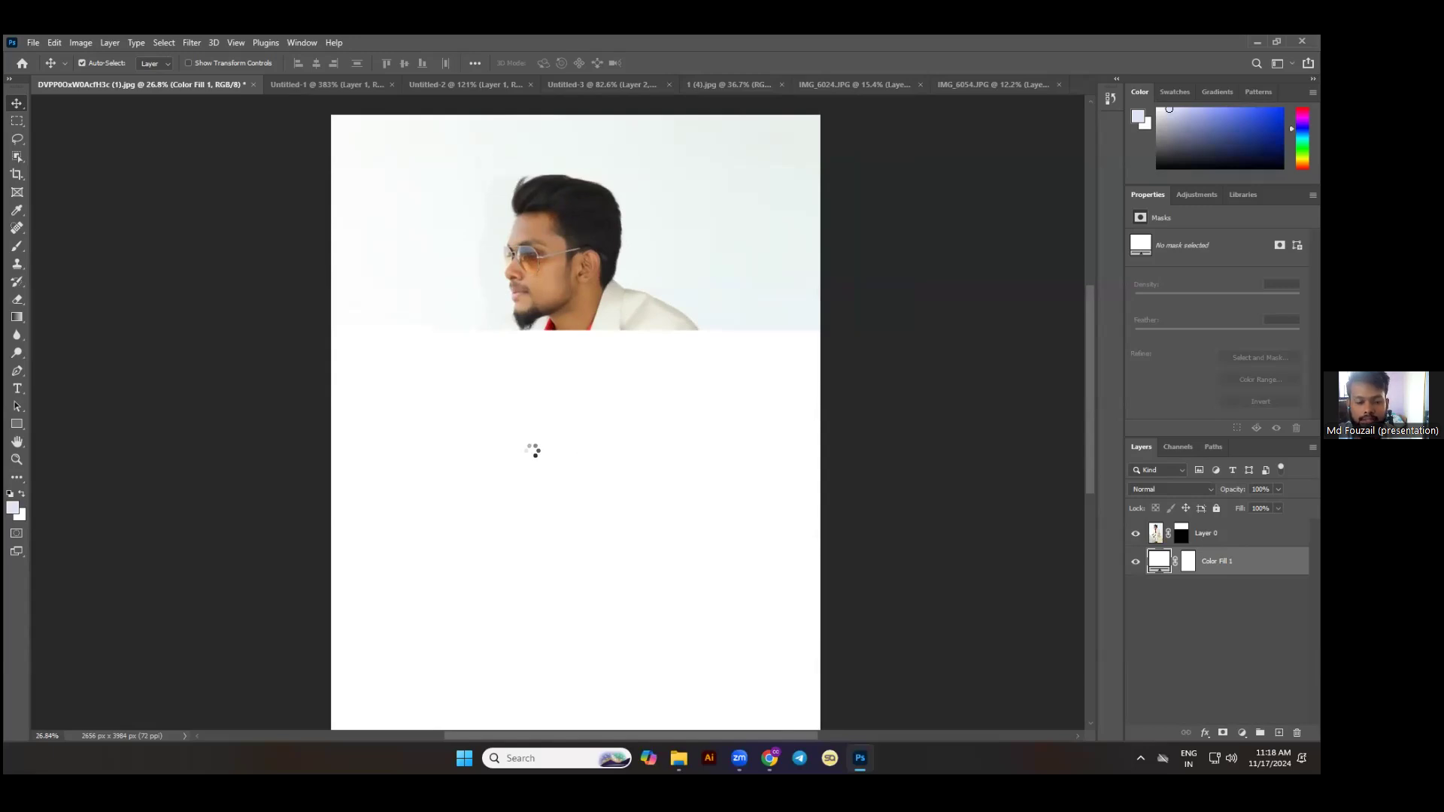
key("t")
left_click(495, 436)
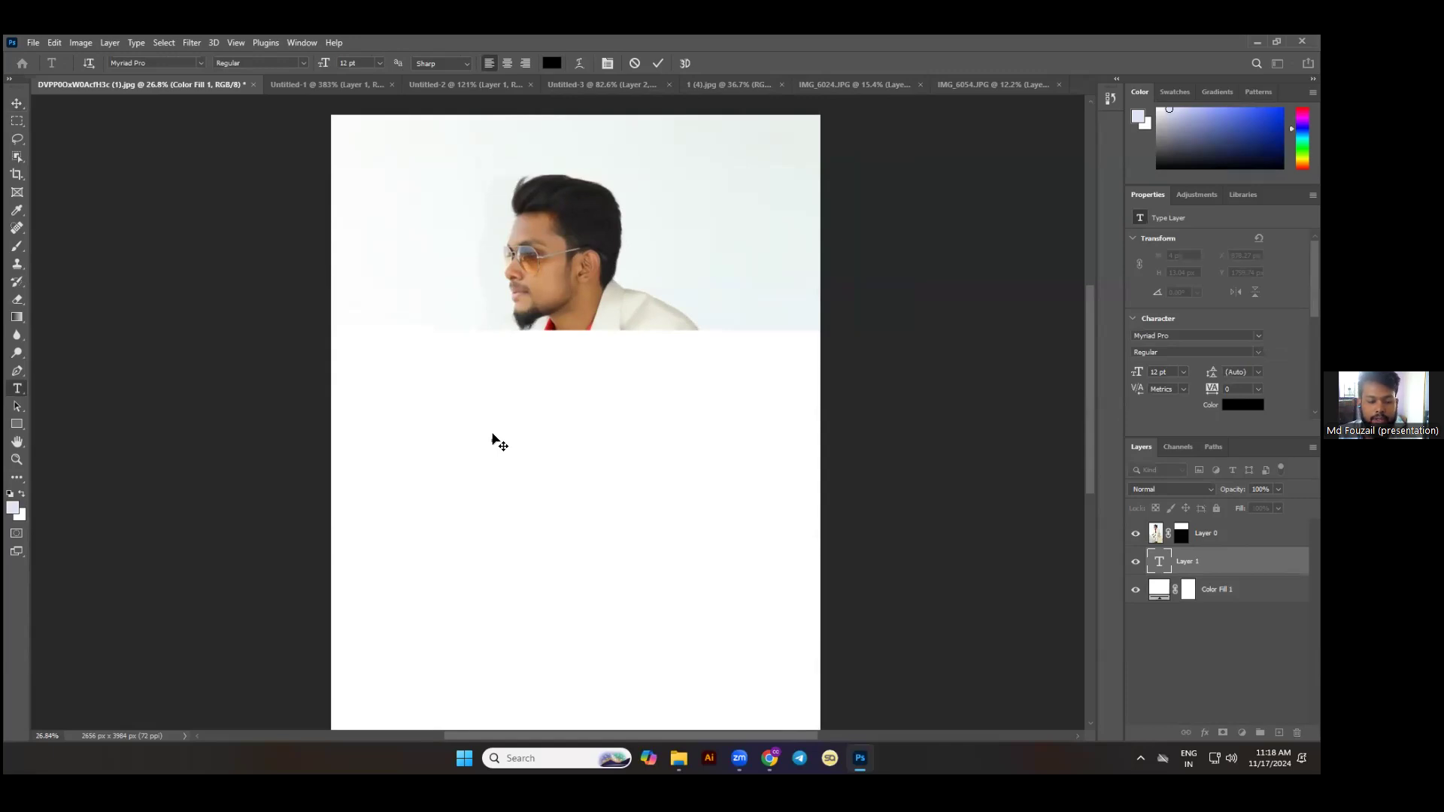
key("ctrl+a")
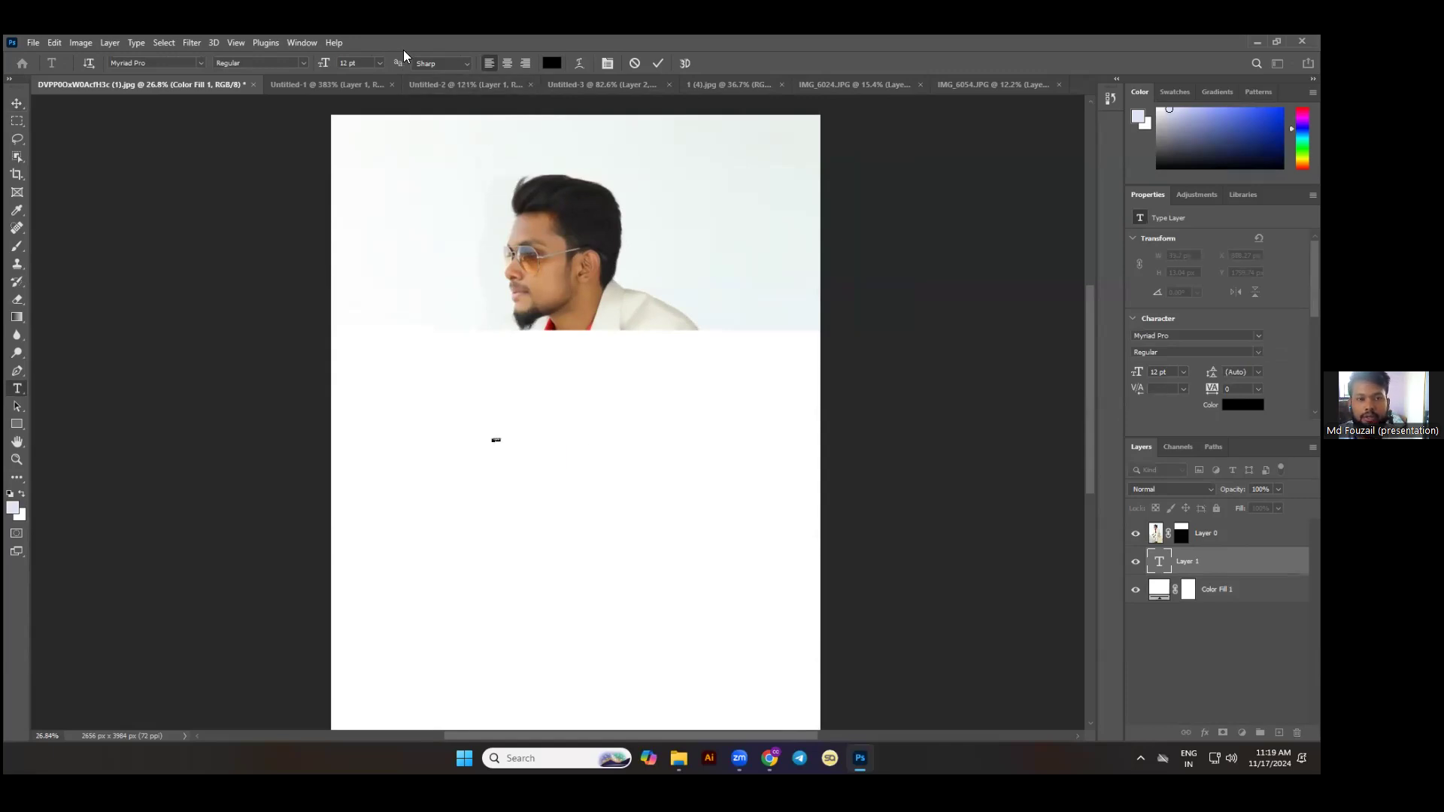
left_click_drag(322, 63, 590, 94)
left_click(551, 63)
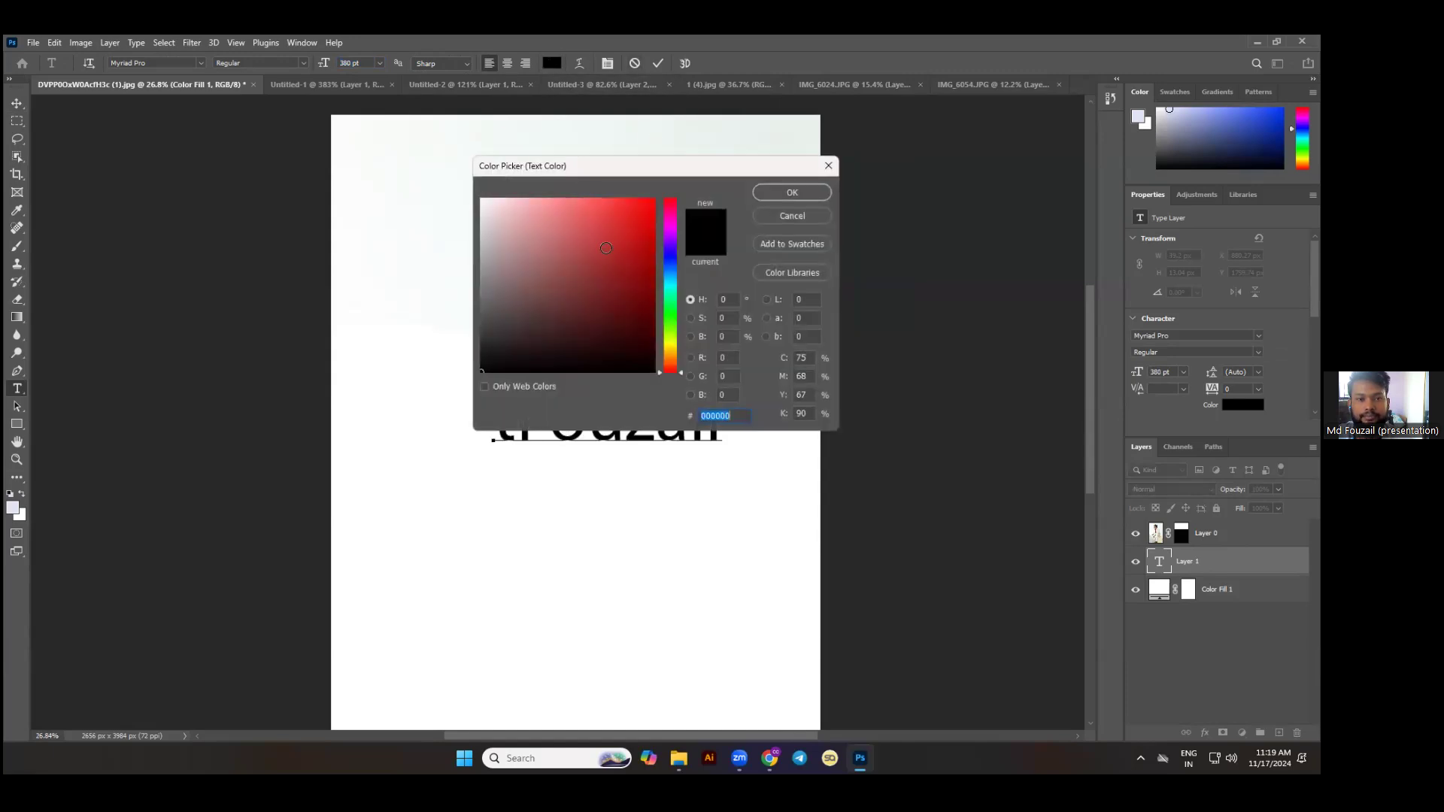
left_click(791, 193)
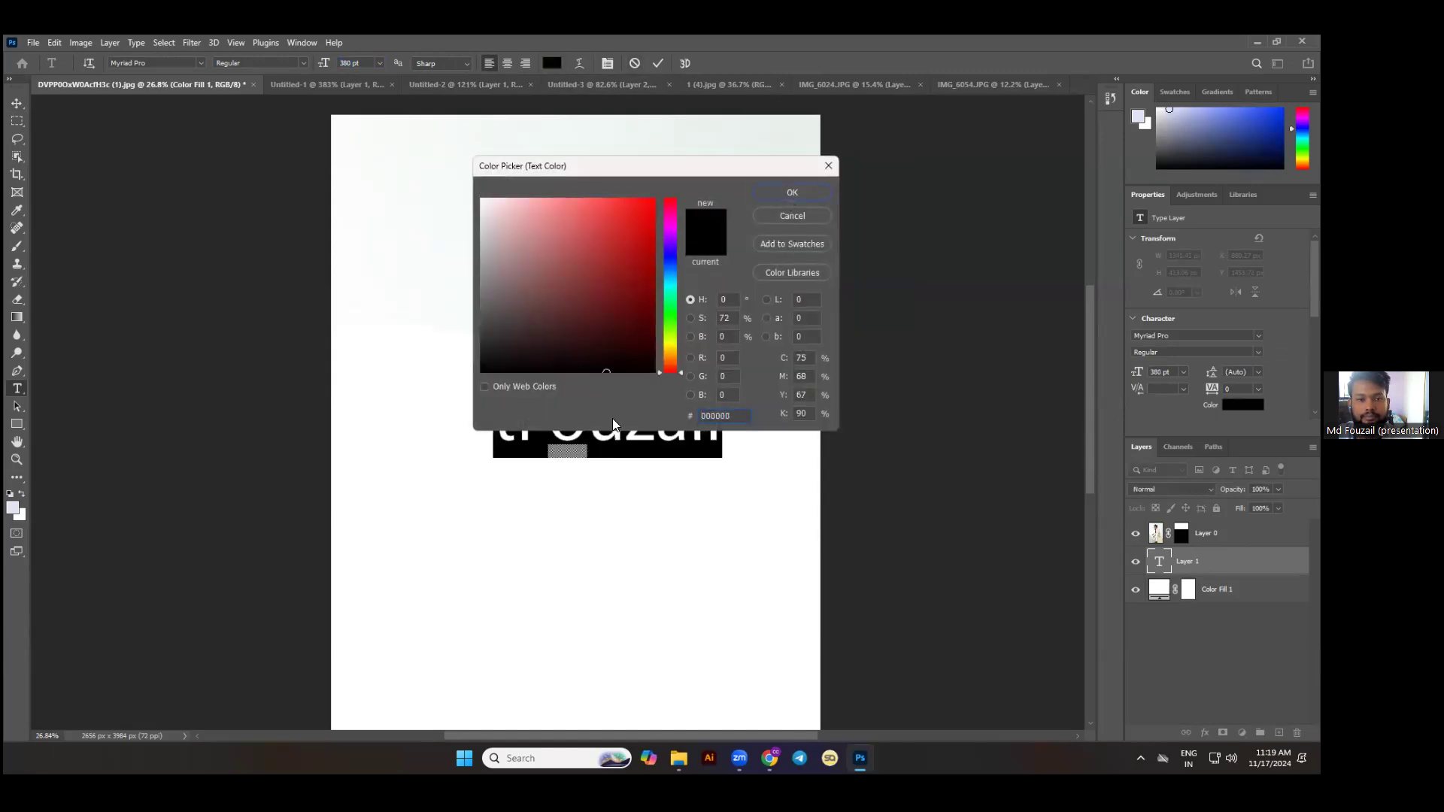
Delete the stray letter t before the name and set the text's font to Oswald Bold.
left_click_drag(519, 424, 466, 435)
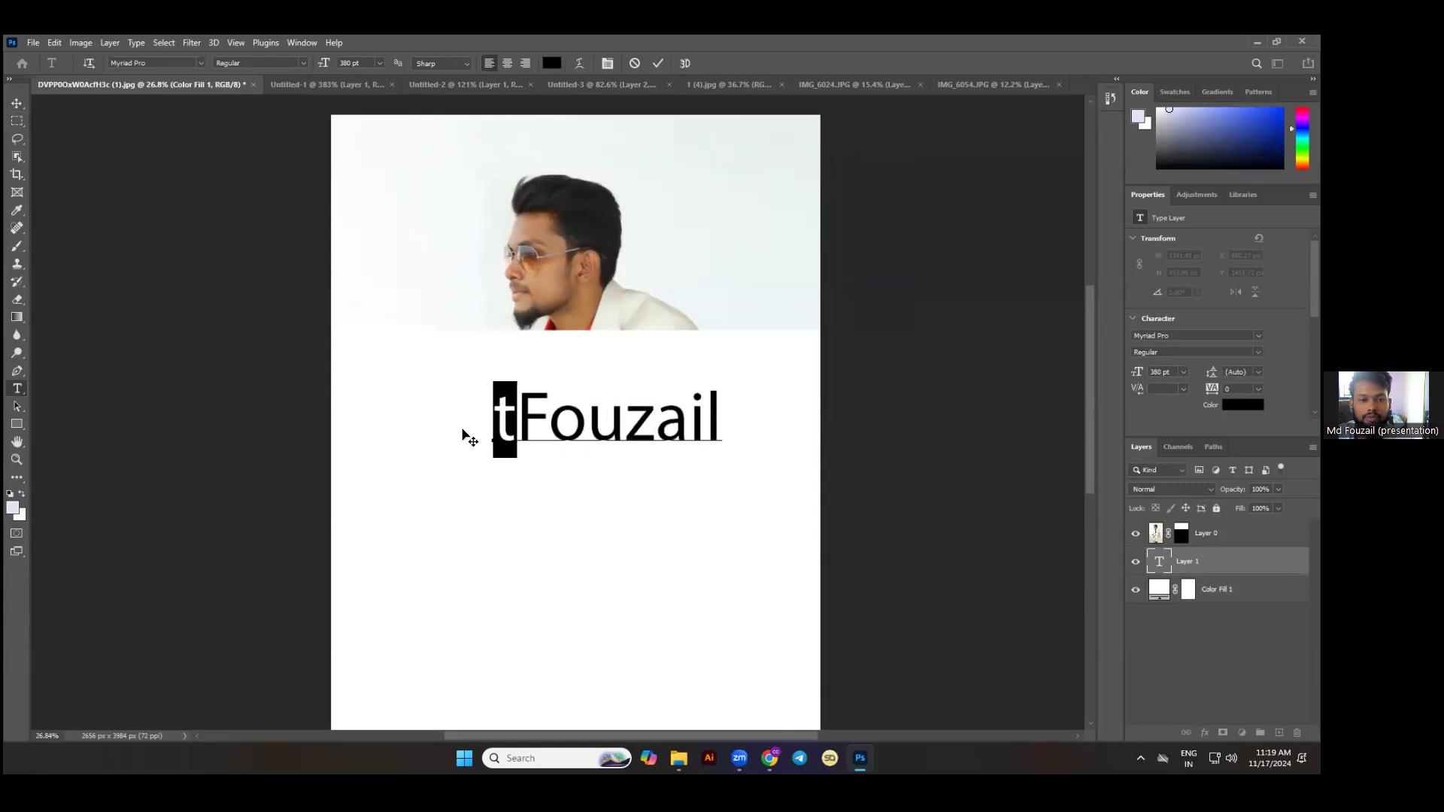
key("BackSpace")
key("ctrl+a")
left_click(184, 63)
type("Oswald")
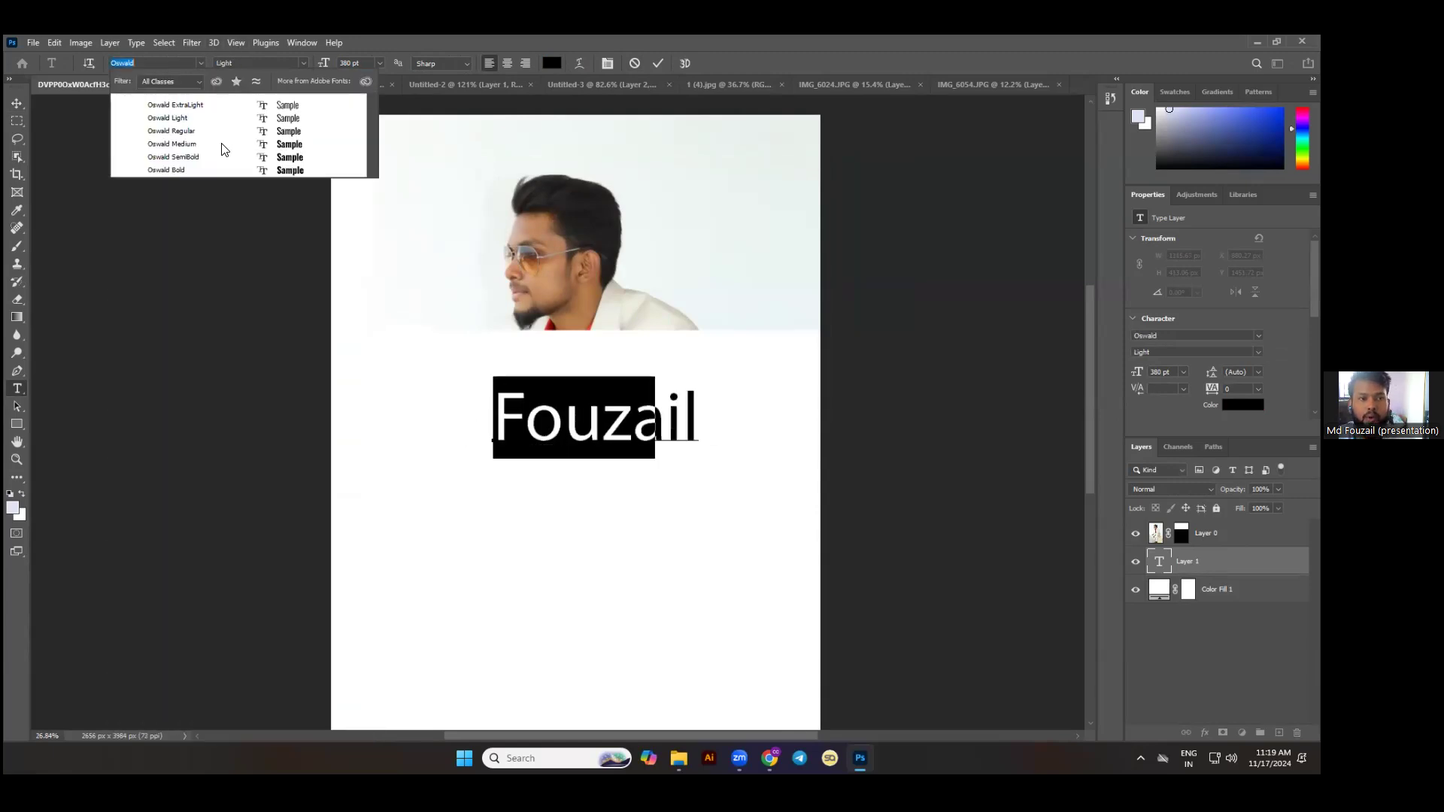
left_click(214, 170)
left_click(16, 103)
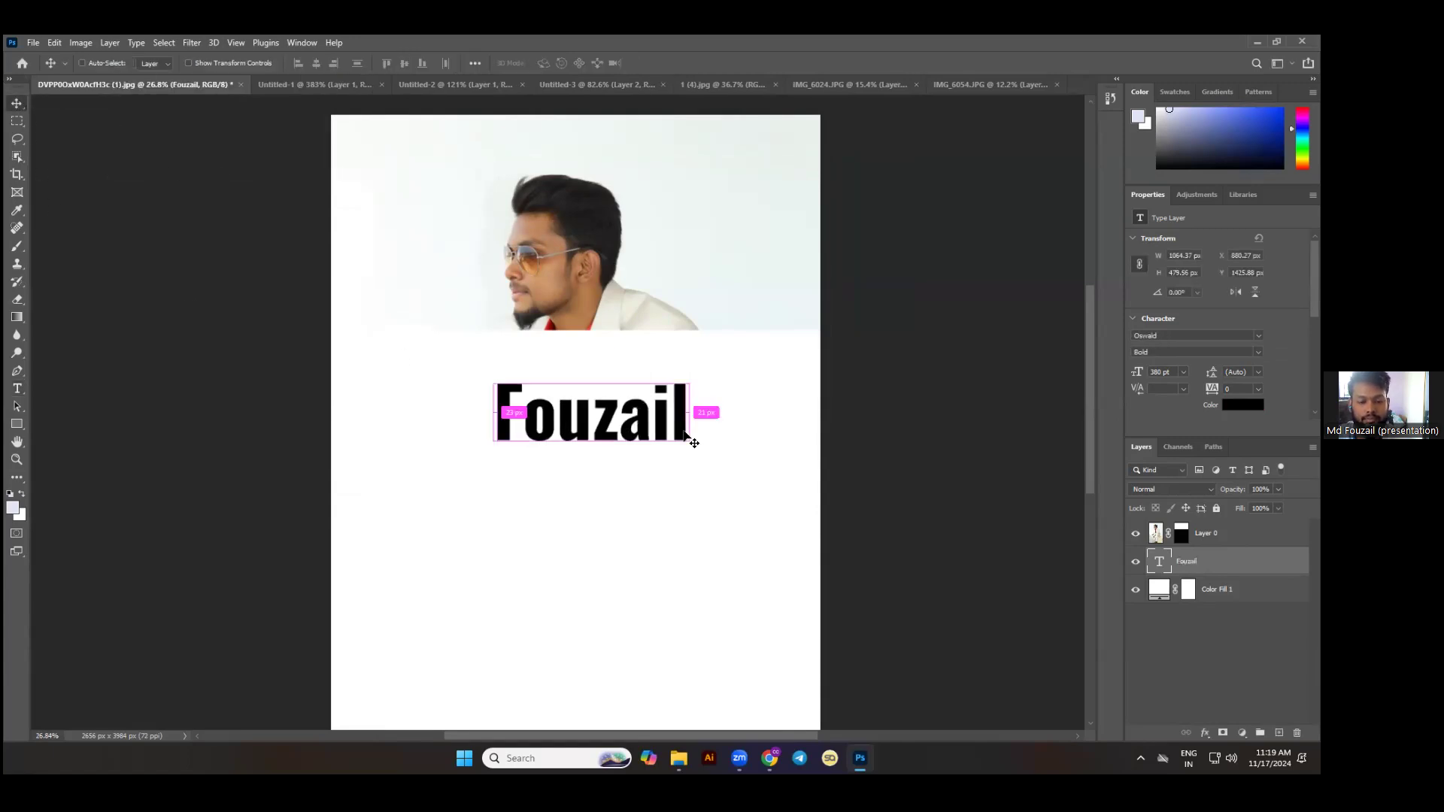
Scale the name text up to about 2212 px wide, just below the cropped portrait.
key("ctrl+t")
left_click_drag(706, 417, 808, 409)
left_click(17, 103)
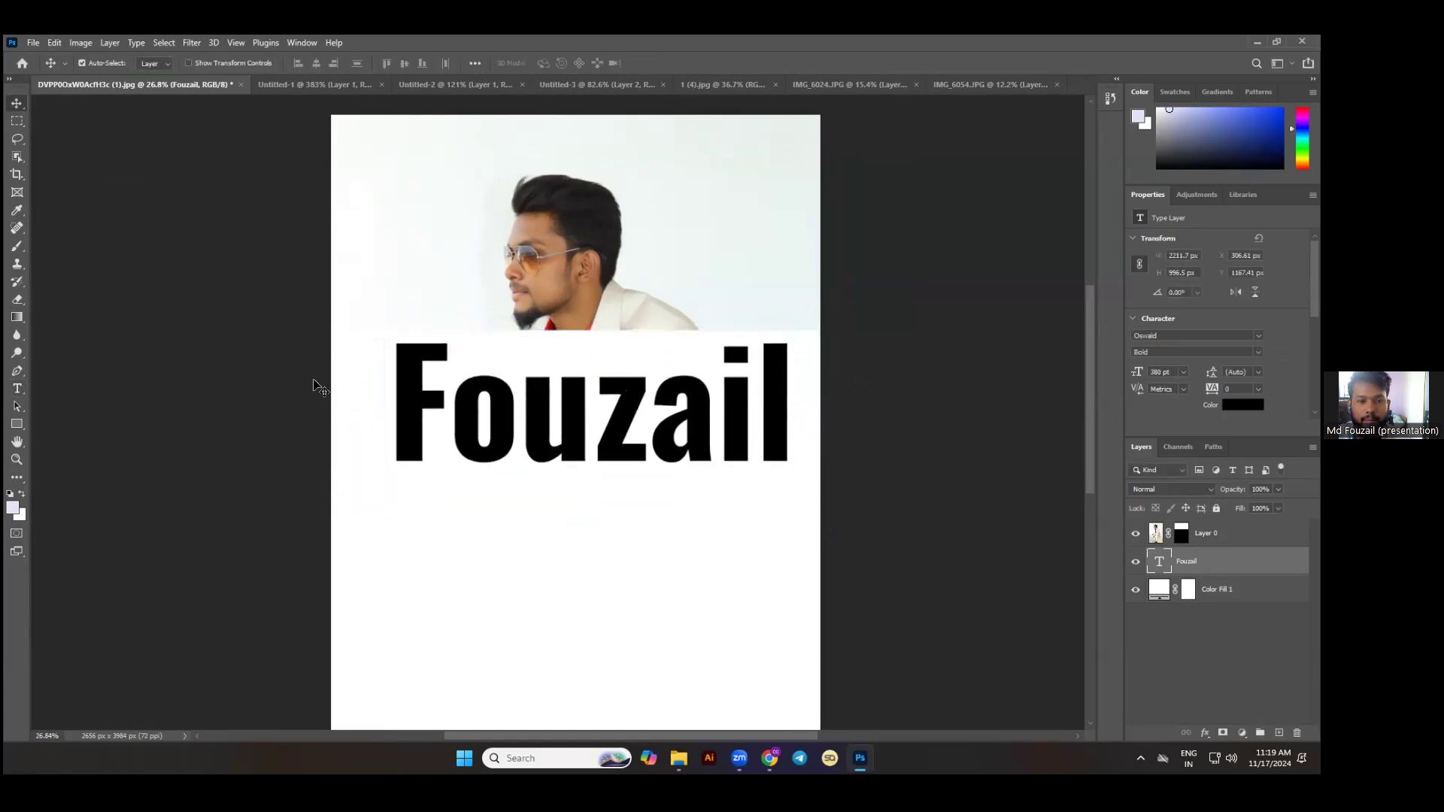
left_click(317, 385)
Select the subject of Layer 0 and fill it with white on the layer mask to reveal the man's whole figure.
left_click(631, 280)
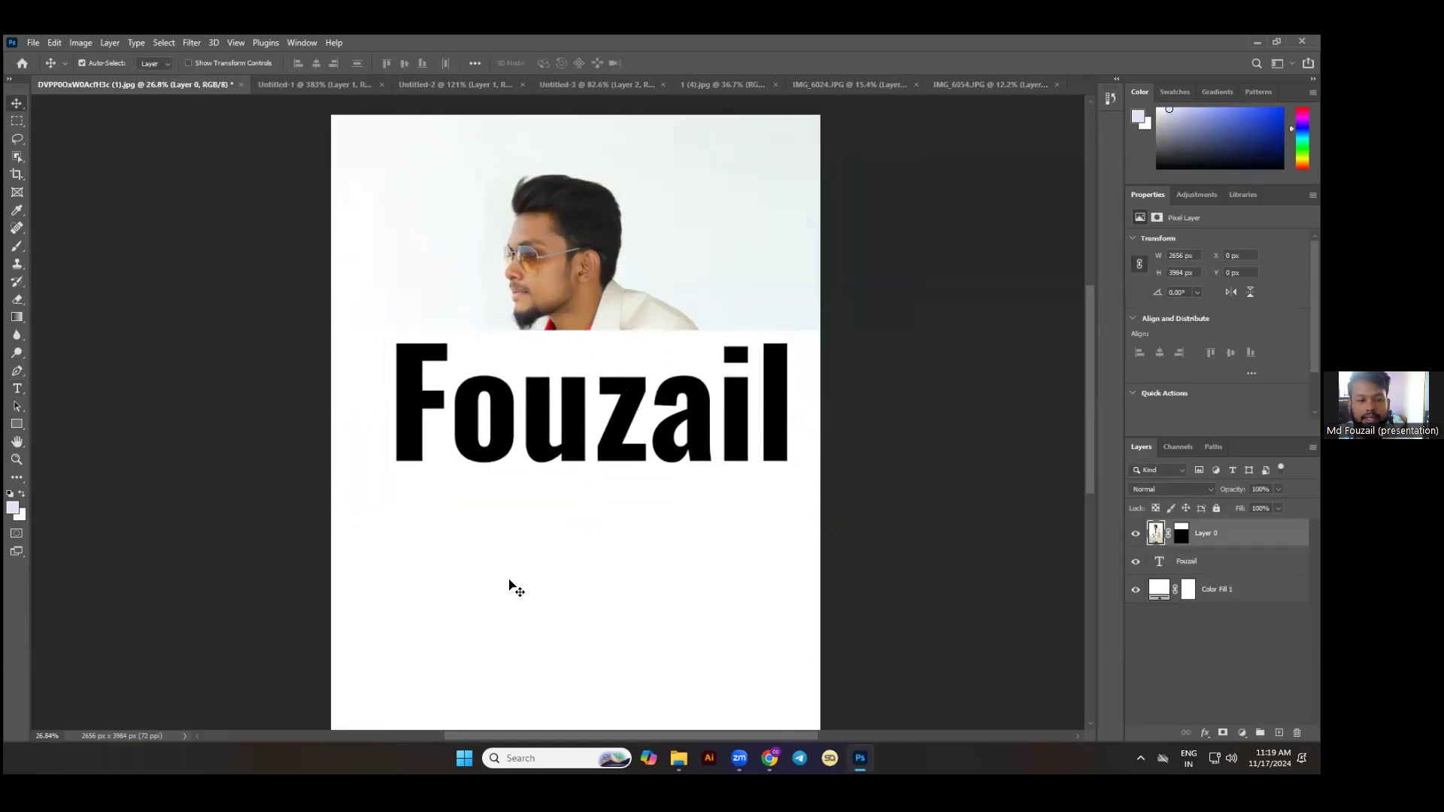
left_click(17, 157)
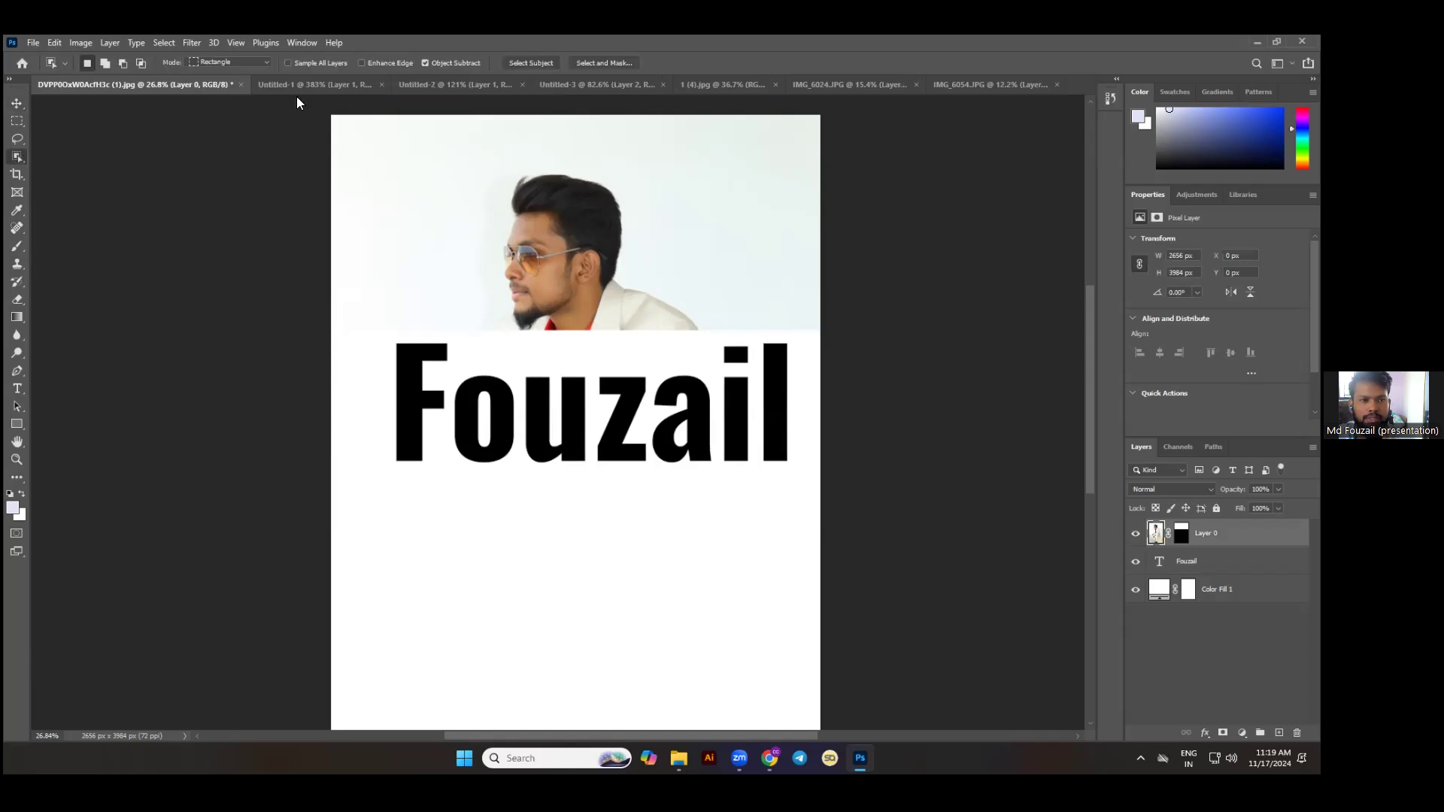
left_click(549, 65)
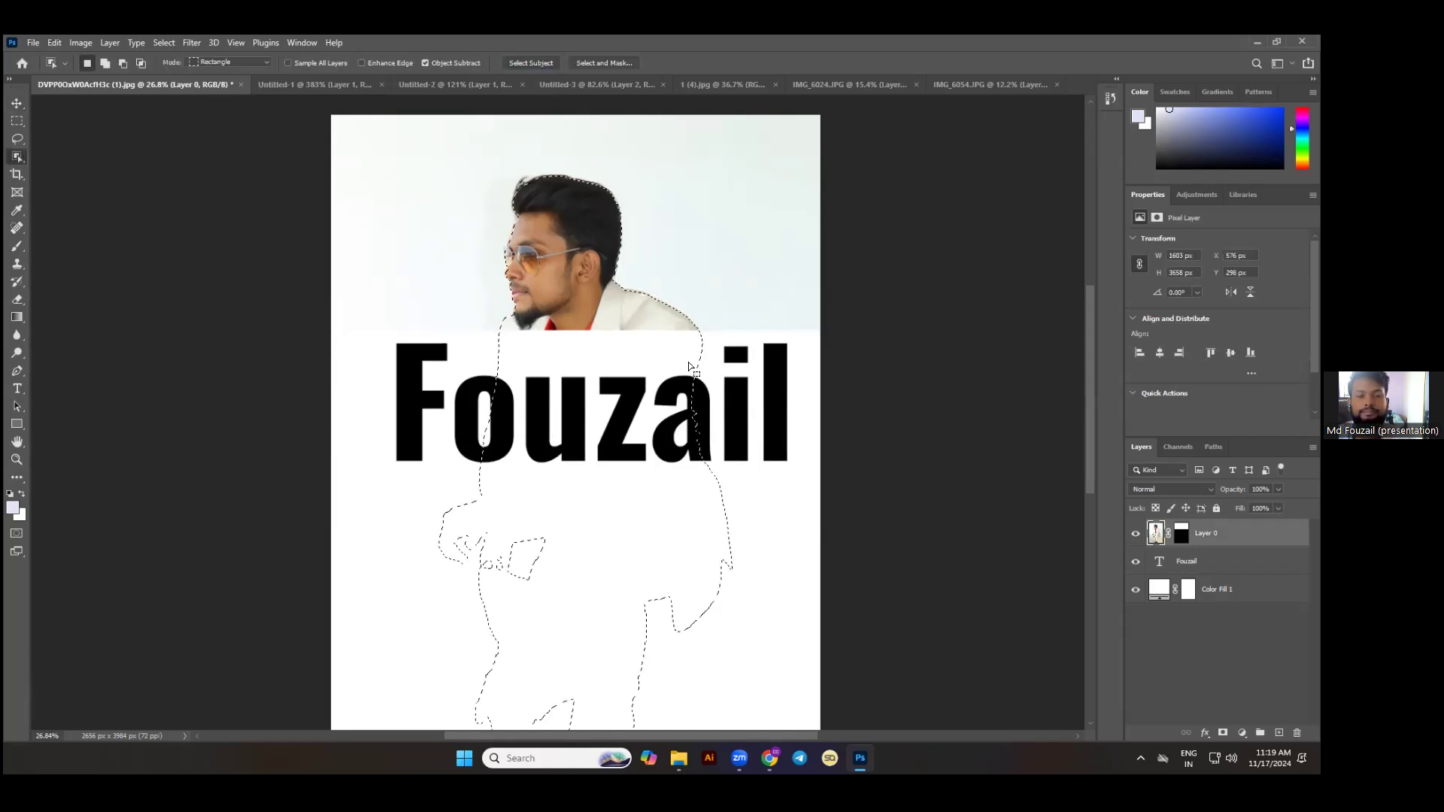
left_click(1182, 534)
key("ctrl+BackSpace")
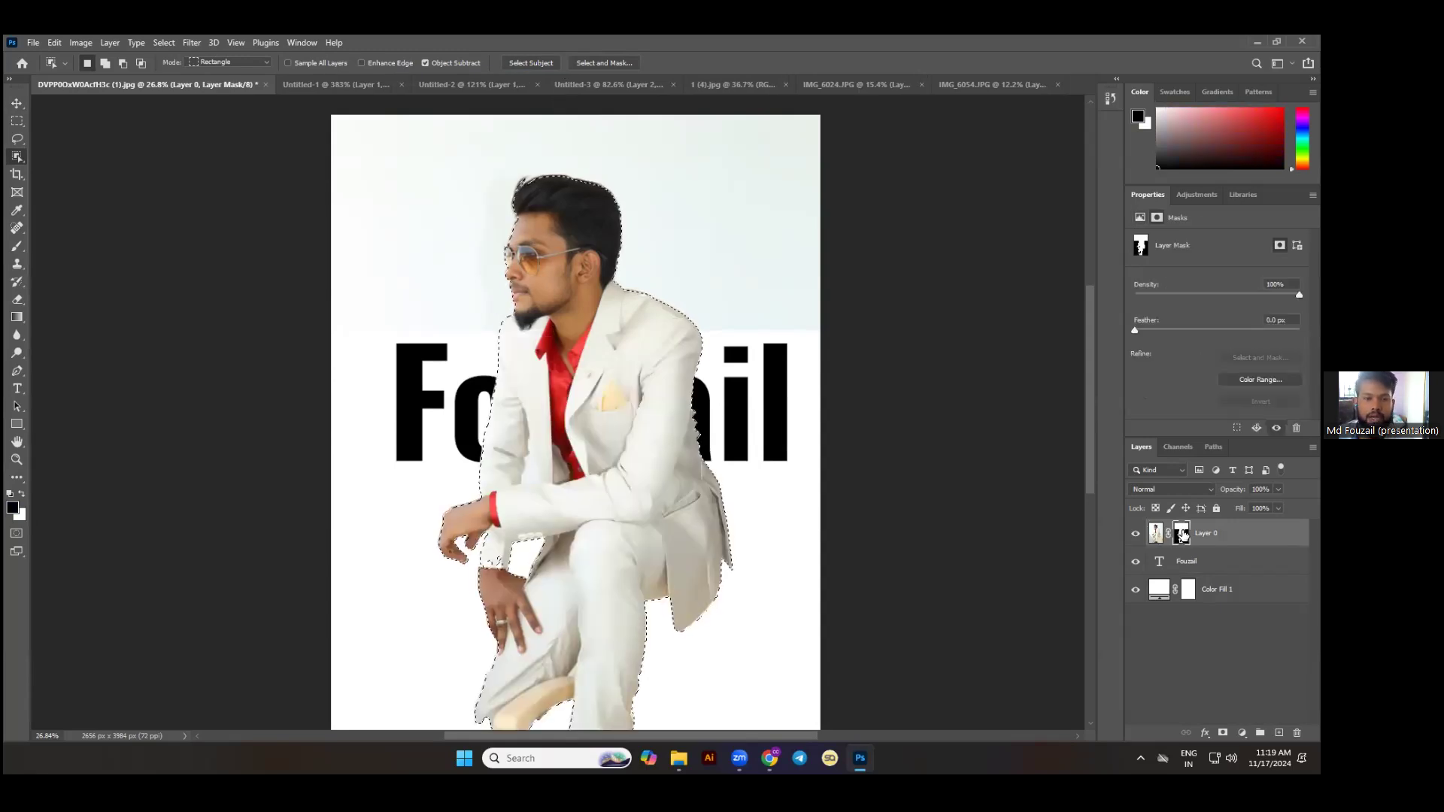
key("ctrl+d")
left_click(16, 103)
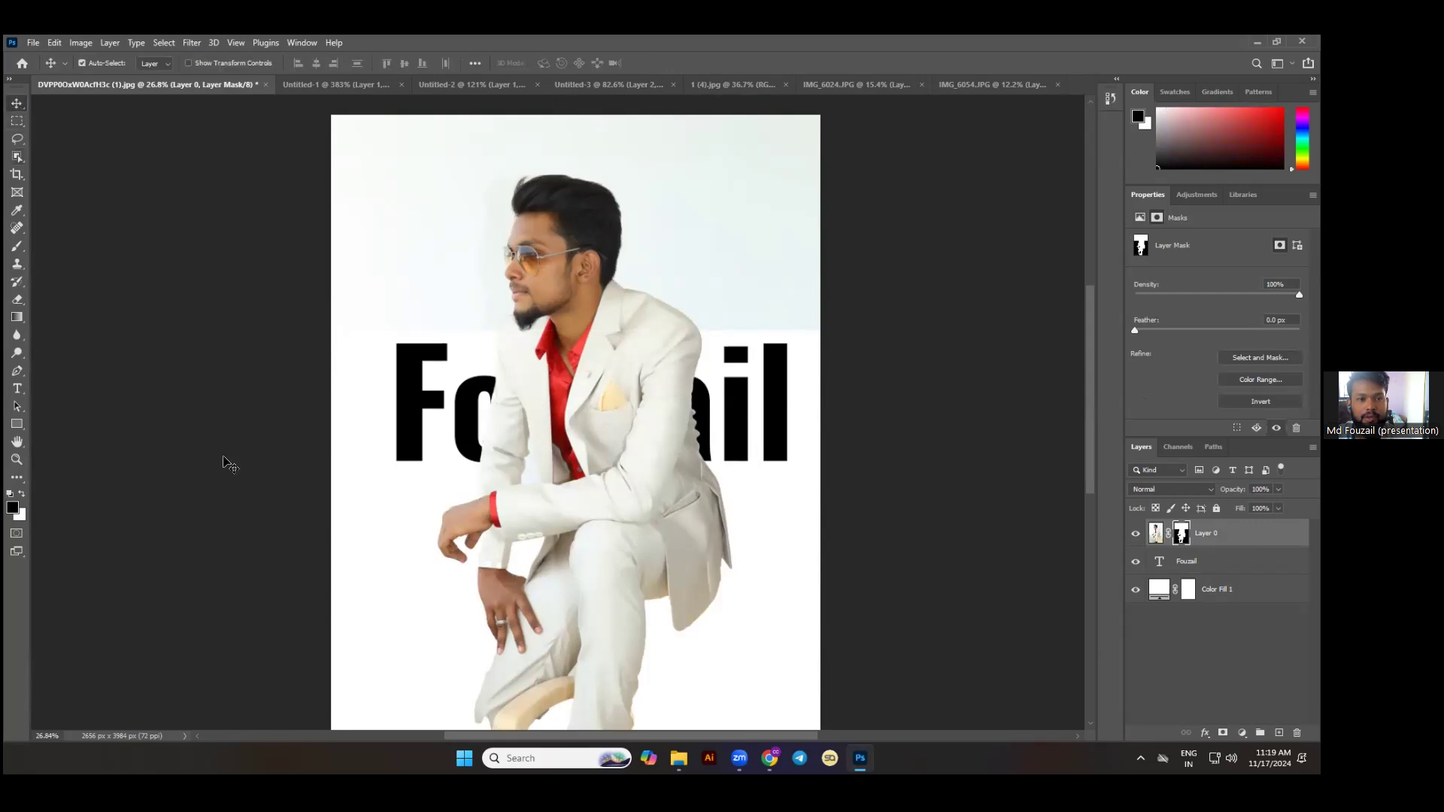
Load the portrait mask as a selection and refill the mask so only the man is white and his surroundings are black.
left_click(741, 437)
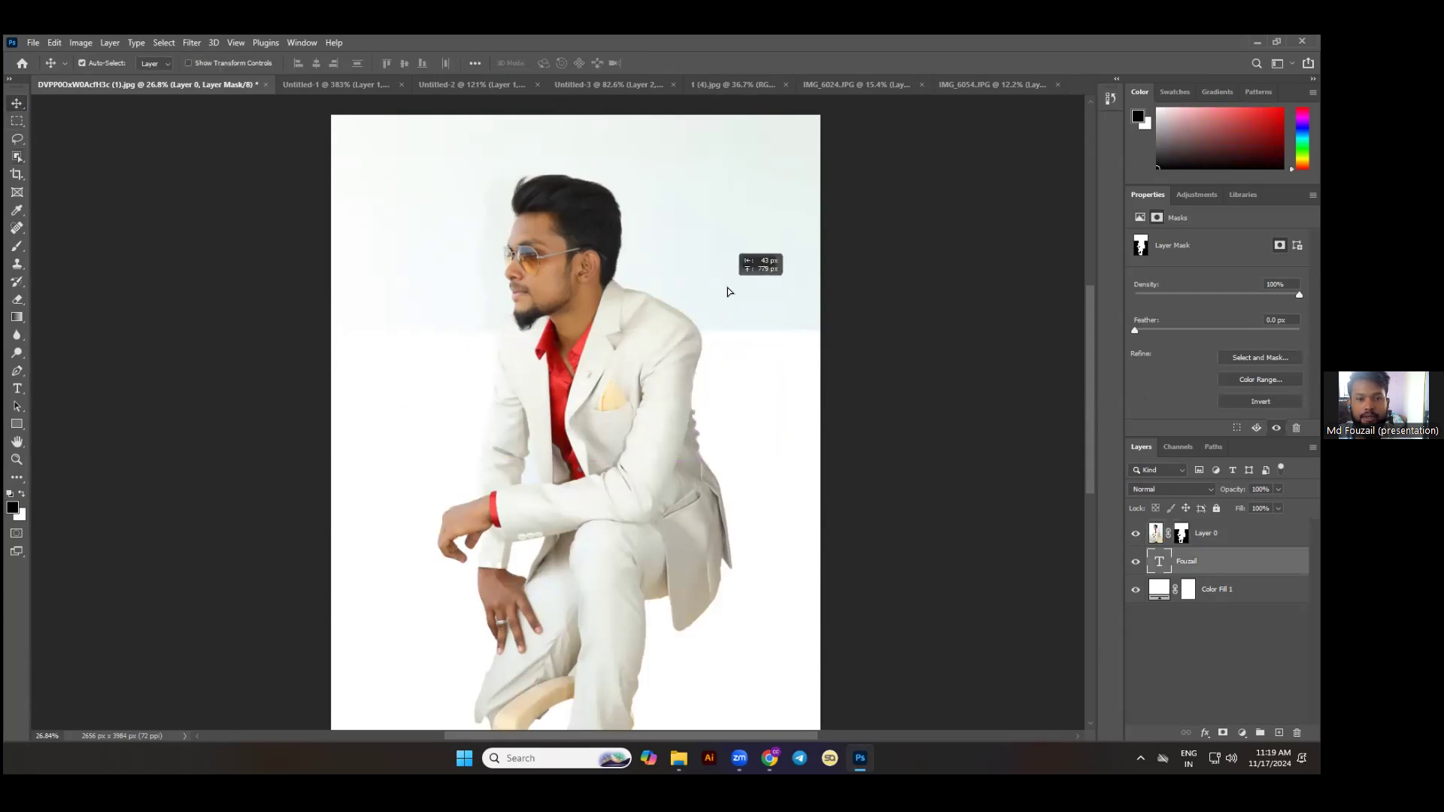
left_click(1181, 541, "ctrl")
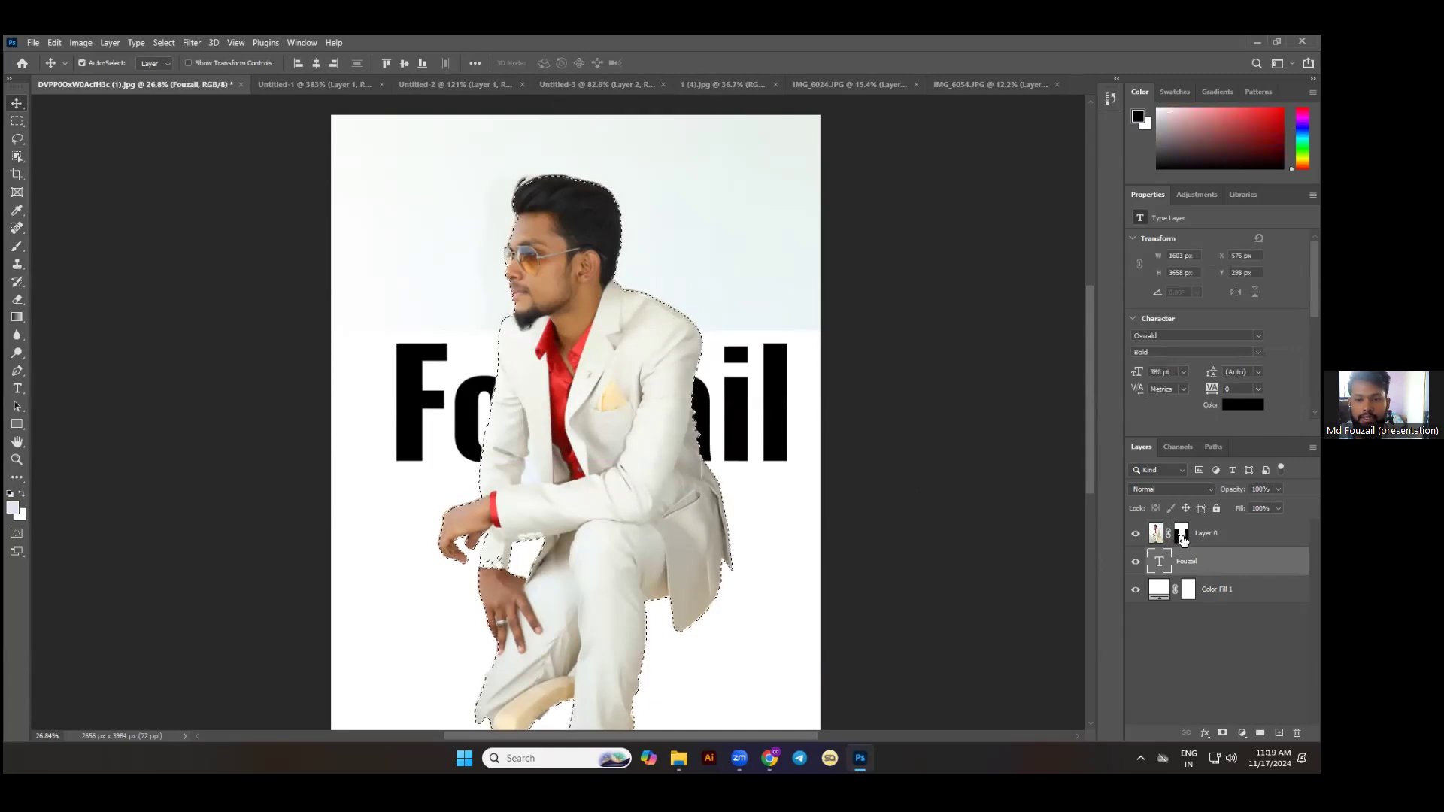
left_click(1185, 544)
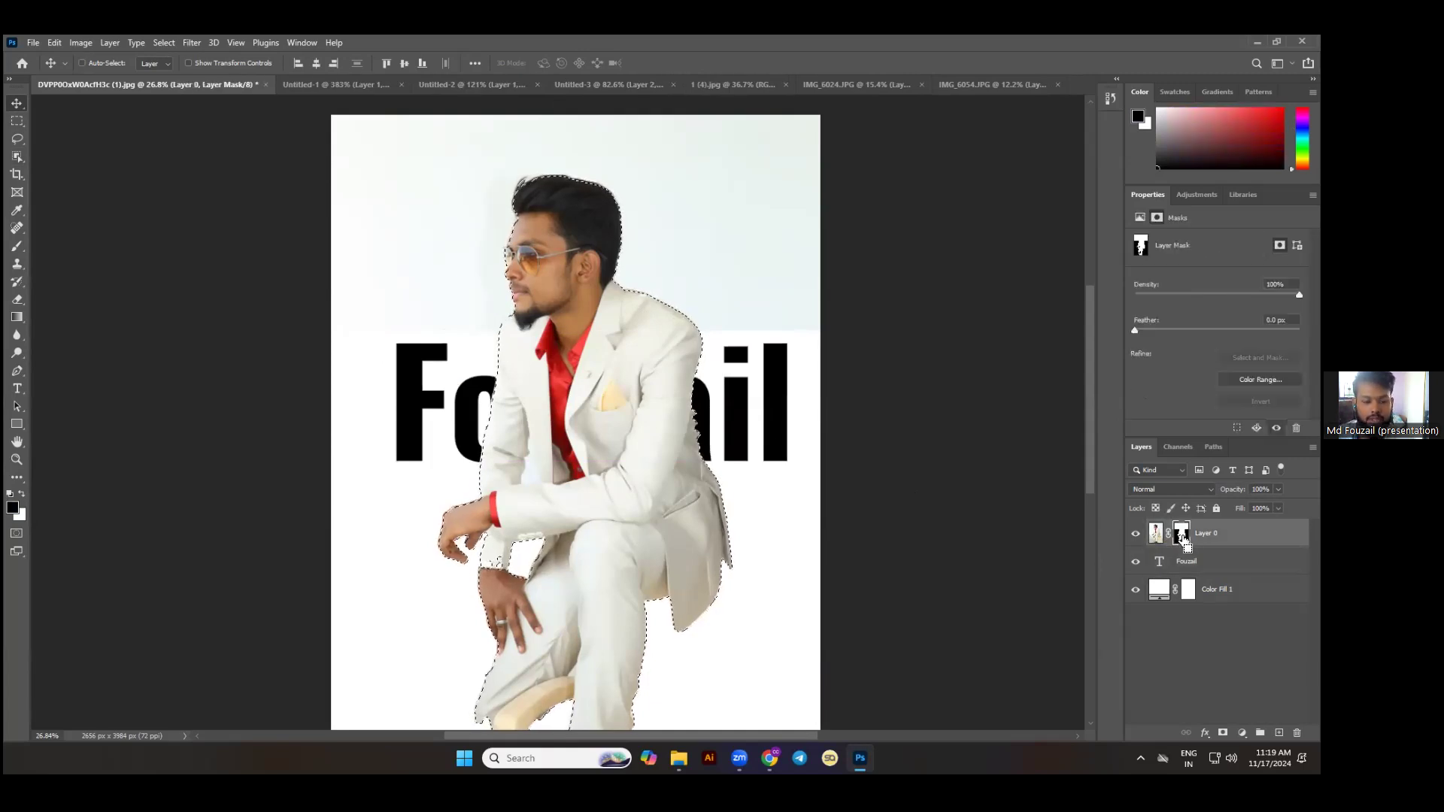
key("ctrl+shift+i")
key("ctrl+BackSpace")
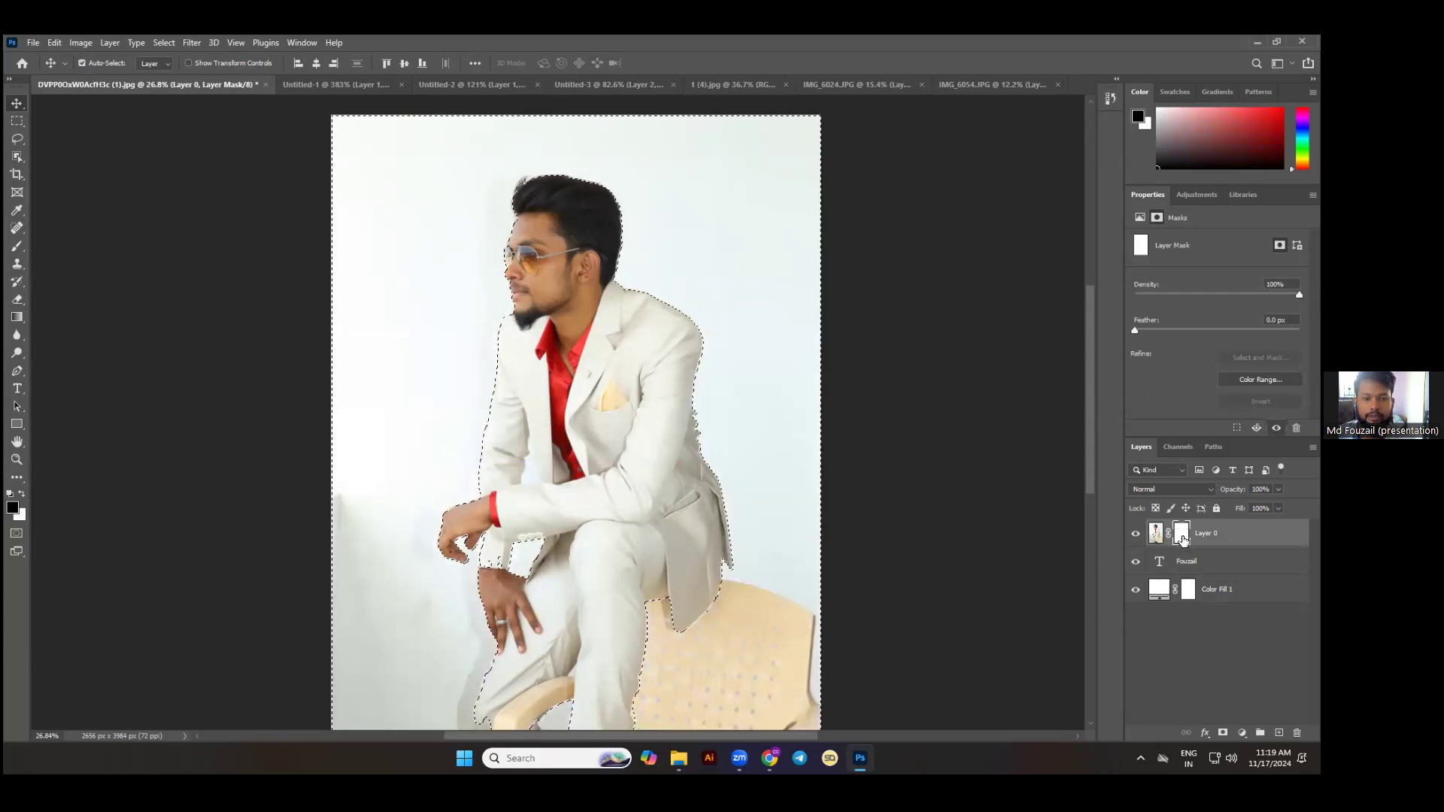
key("alt+BackSpace")
key("x")
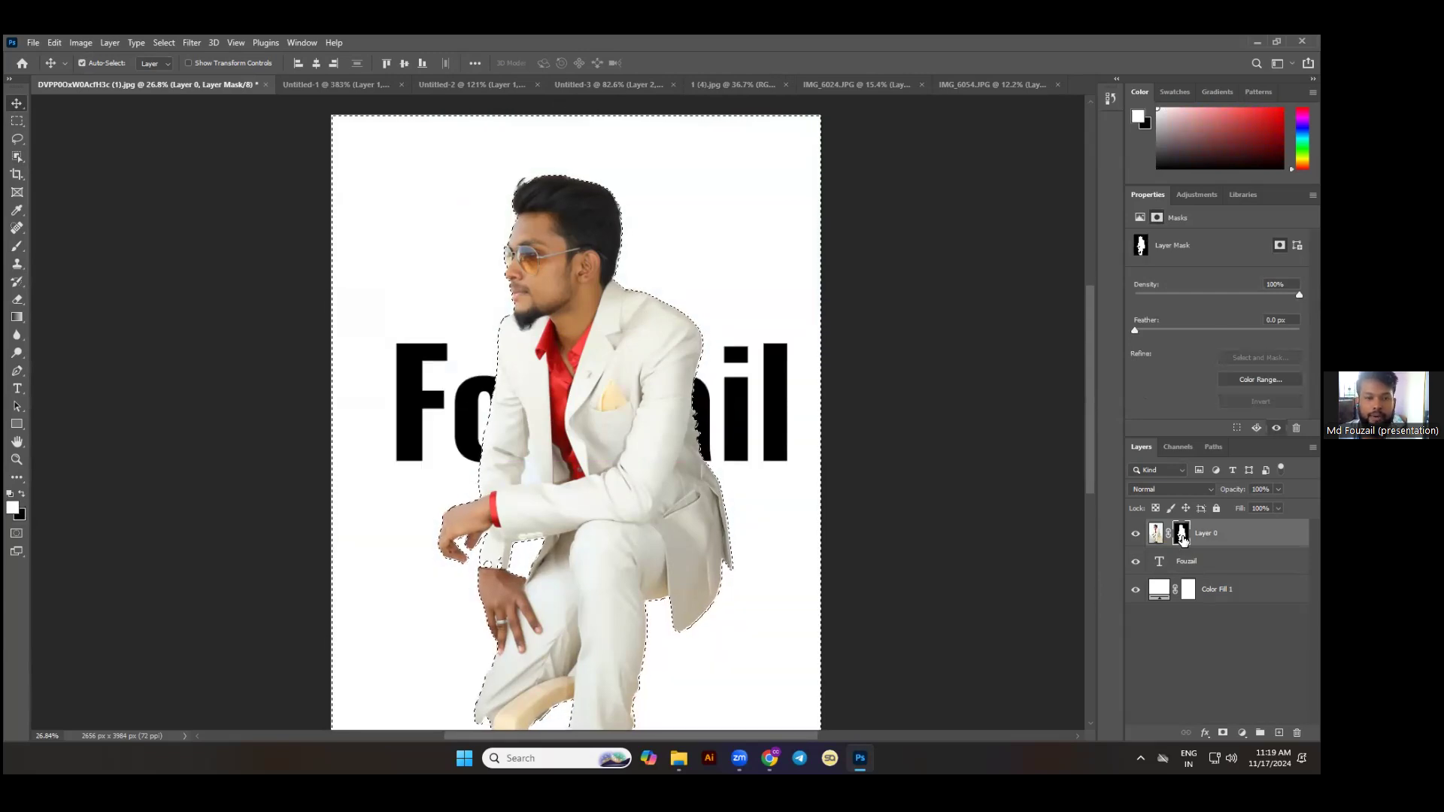
key("ctrl+d")
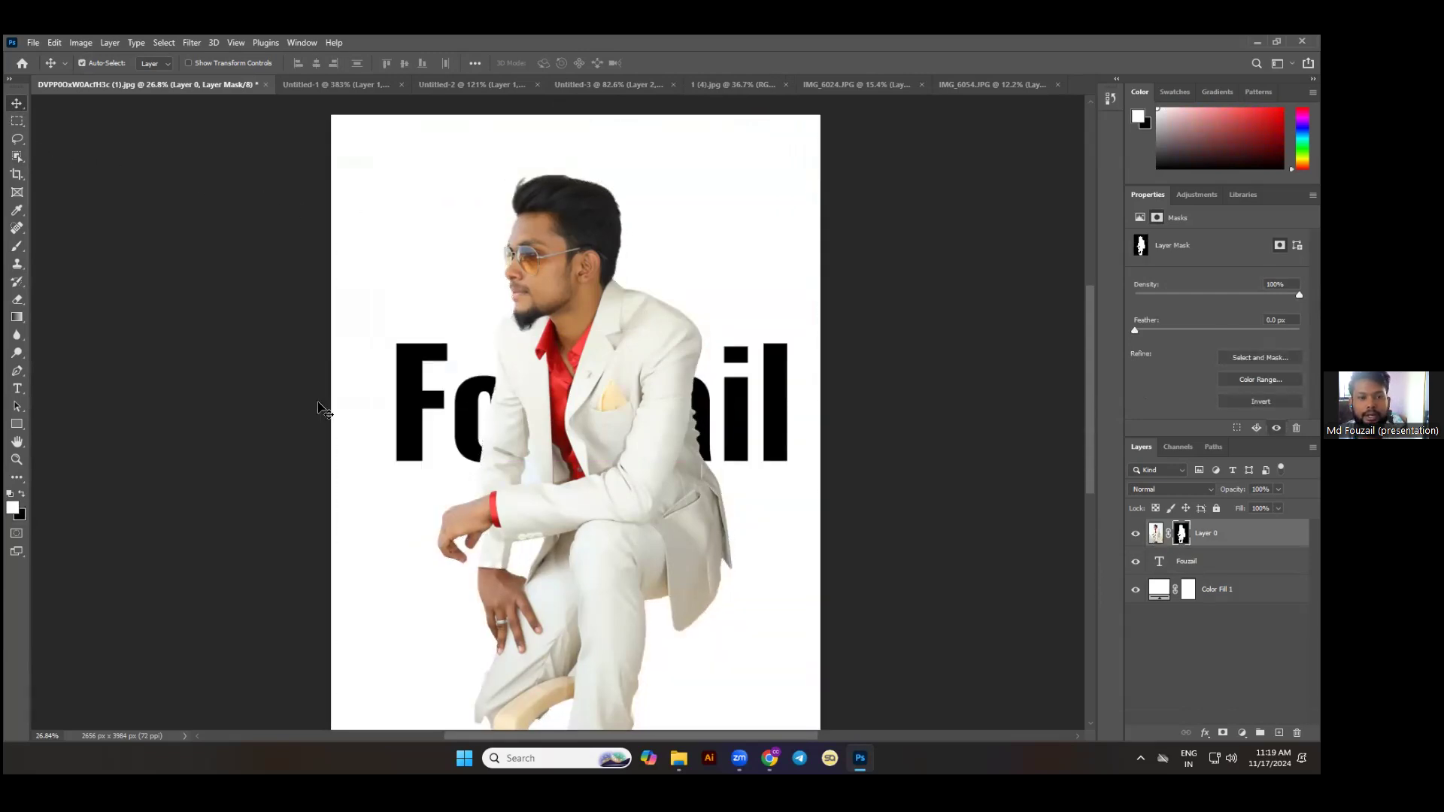
Move the name text up about 700 px so it sits behind the man's head and shoulders.
left_click(777, 427)
left_click_drag(756, 314, 755, 313)
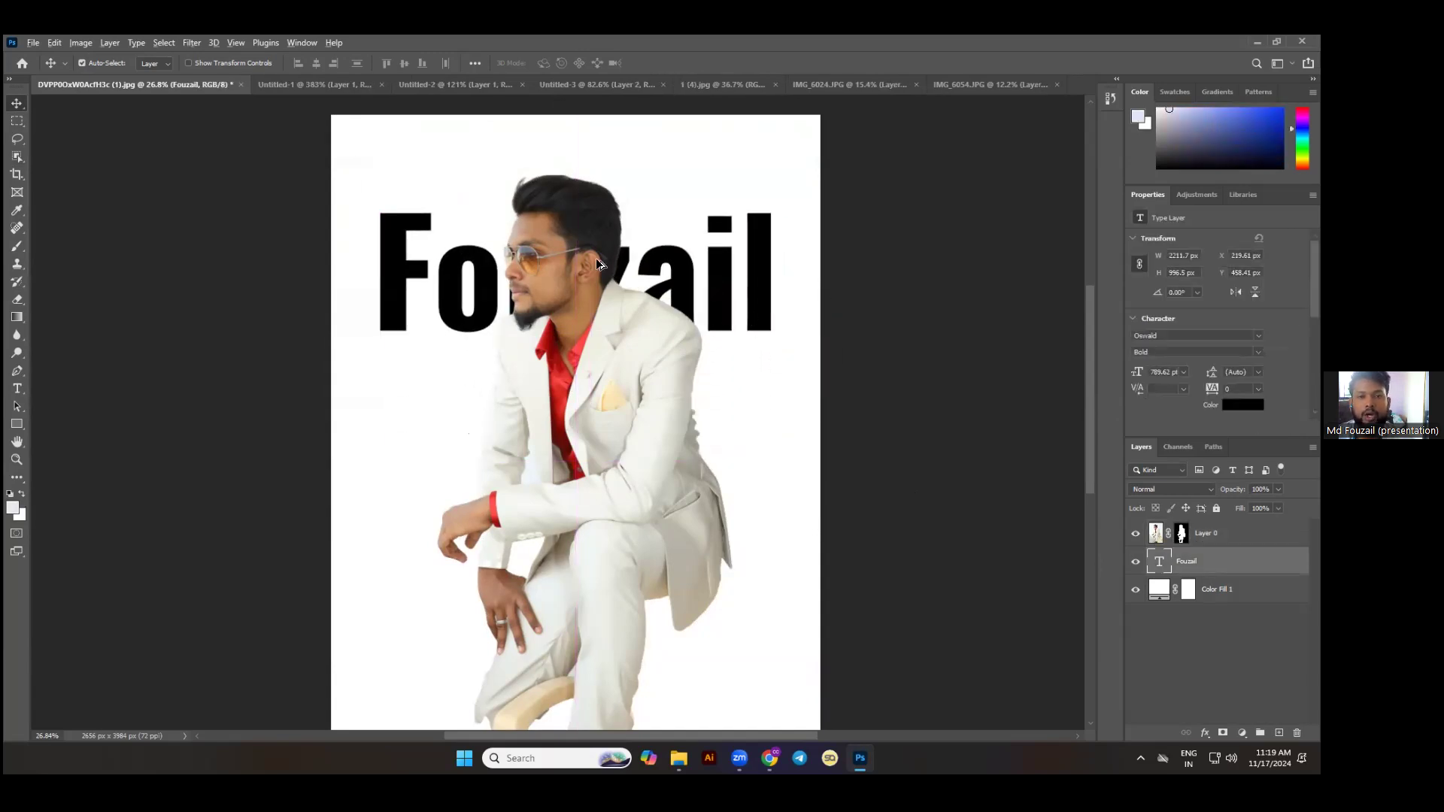
scroll(597, 263, "up", 2)
scroll(611, 360, "up", 2)
Shift the portrait about 268 px up and 97 px to the right, and clip it to the name text.
scroll(605, 391, "down", 2)
left_click_drag(586, 391, 604, 326)
key("ctrl+alt+g")
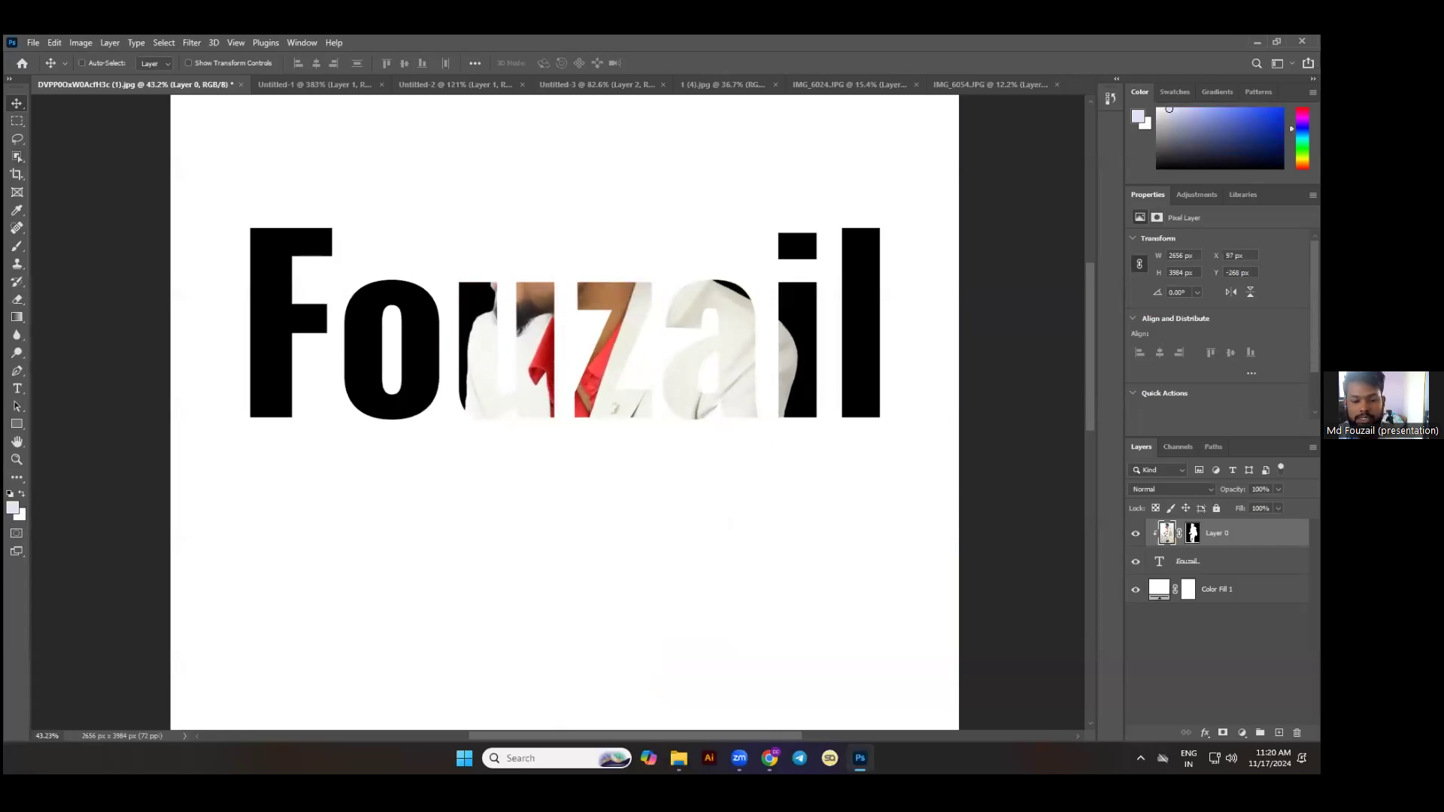
Duplicate the portrait as an unclipped layer and paint black on its mask to hide the body below the text.
key("ctrl+j")
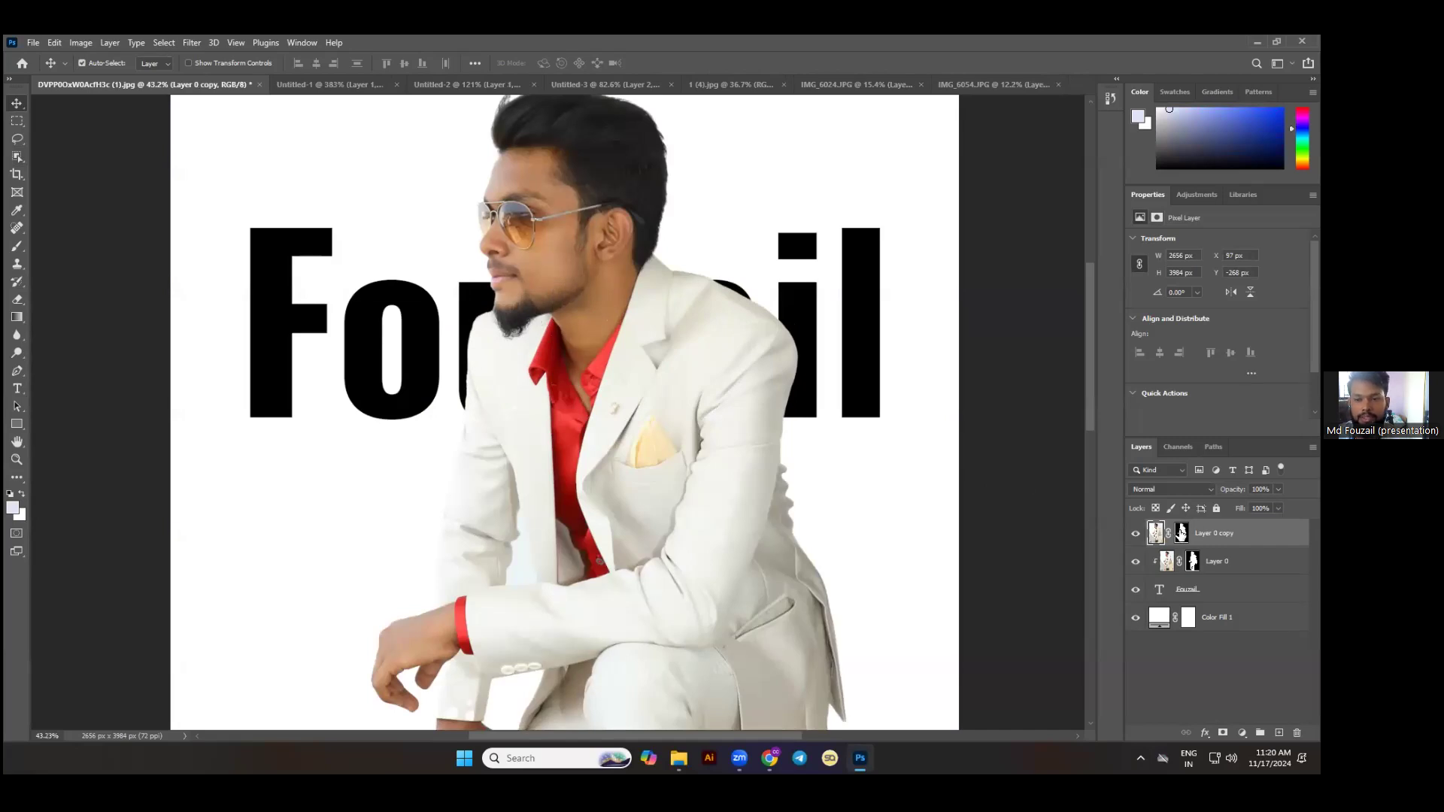
left_click(1181, 533)
key("b")
key("ctrl+0")
key("x")
mouse_move(680, 647)
left_mouse_down()
mouse_move(473, 661)
mouse_move(634, 680)
mouse_move(415, 544)
mouse_move(696, 418)
mouse_move(583, 390)
mouse_move(484, 442)
mouse_move(774, 354)
mouse_move(444, 319)
mouse_move(361, 365)
left_mouse_up()
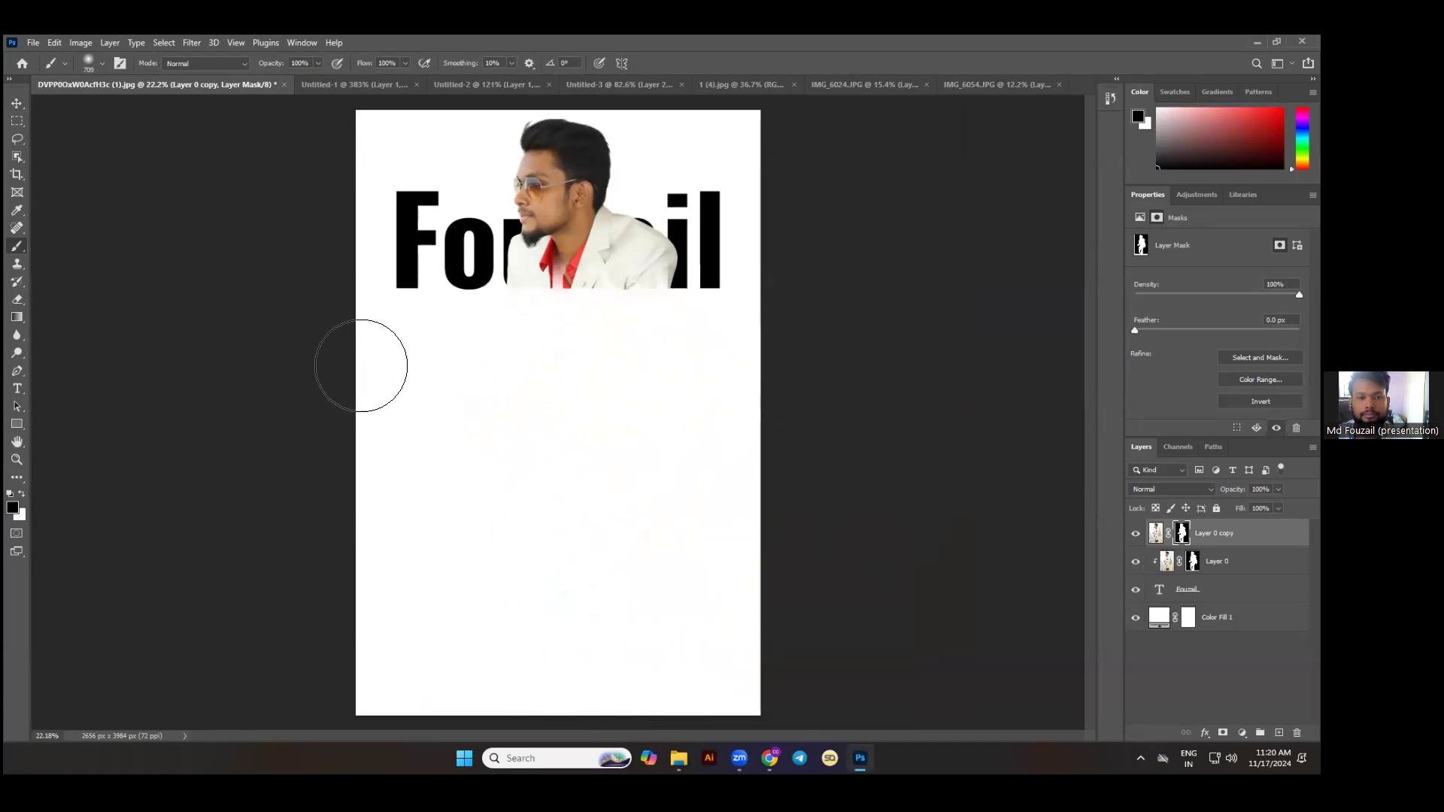
Paint black on the portrait copy's mask over the beard tip and jacket so they show only inside the letters.
scroll(546, 309, "up", 3)
mouse_move(471, 337)
left_mouse_down()
mouse_move(728, 312)
mouse_move(810, 207)
mouse_move(796, 245)
mouse_move(741, 236)
mouse_move(701, 263)
mouse_move(688, 222)
left_mouse_up()
mouse_move(585, 240)
left_mouse_down()
mouse_move(526, 240)
mouse_move(584, 232)
mouse_move(606, 213)
mouse_move(585, 205)
mouse_move(630, 239)
mouse_move(669, 217)
left_mouse_up()
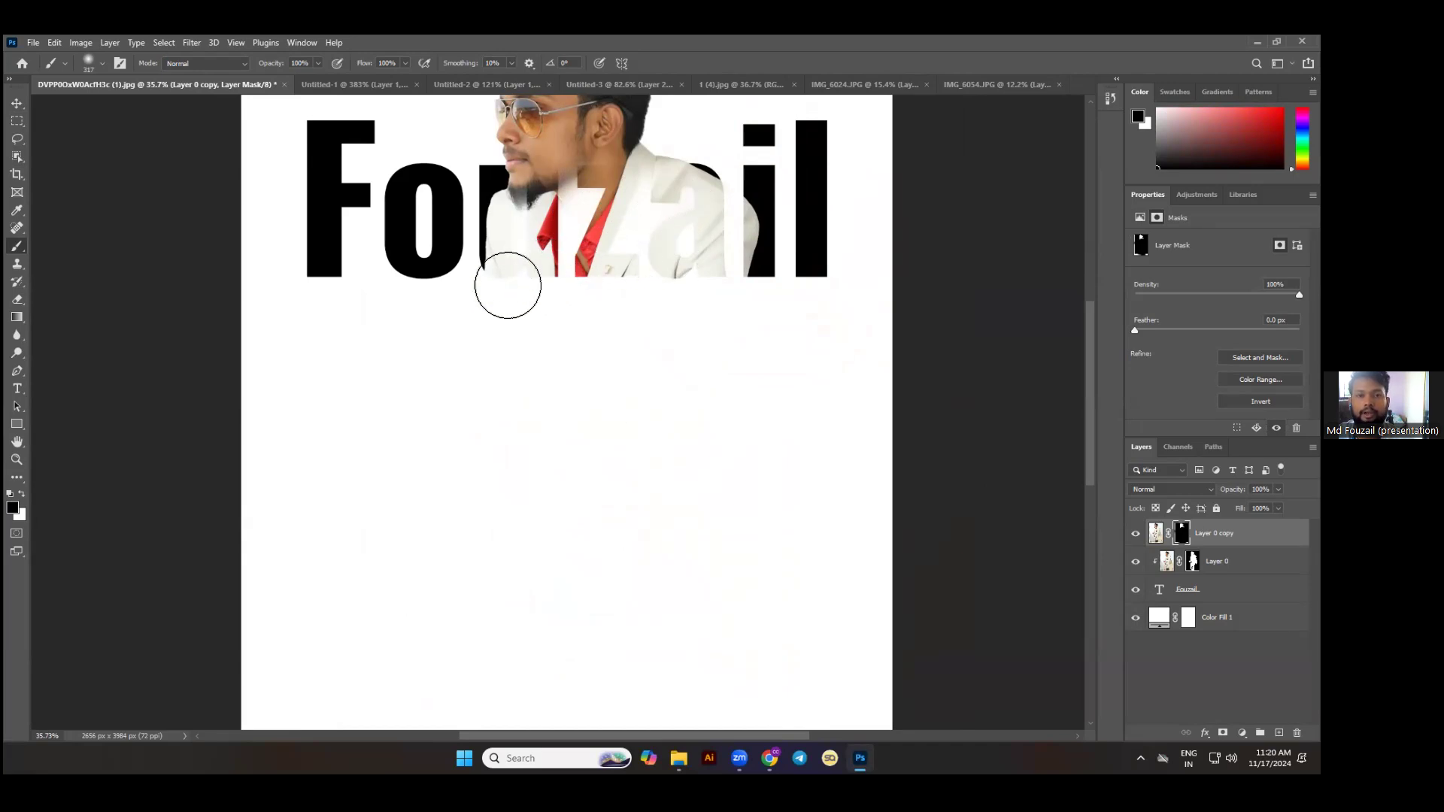
scroll(508, 292, "down", 4)
left_click_drag(564, 406, 519, 470)
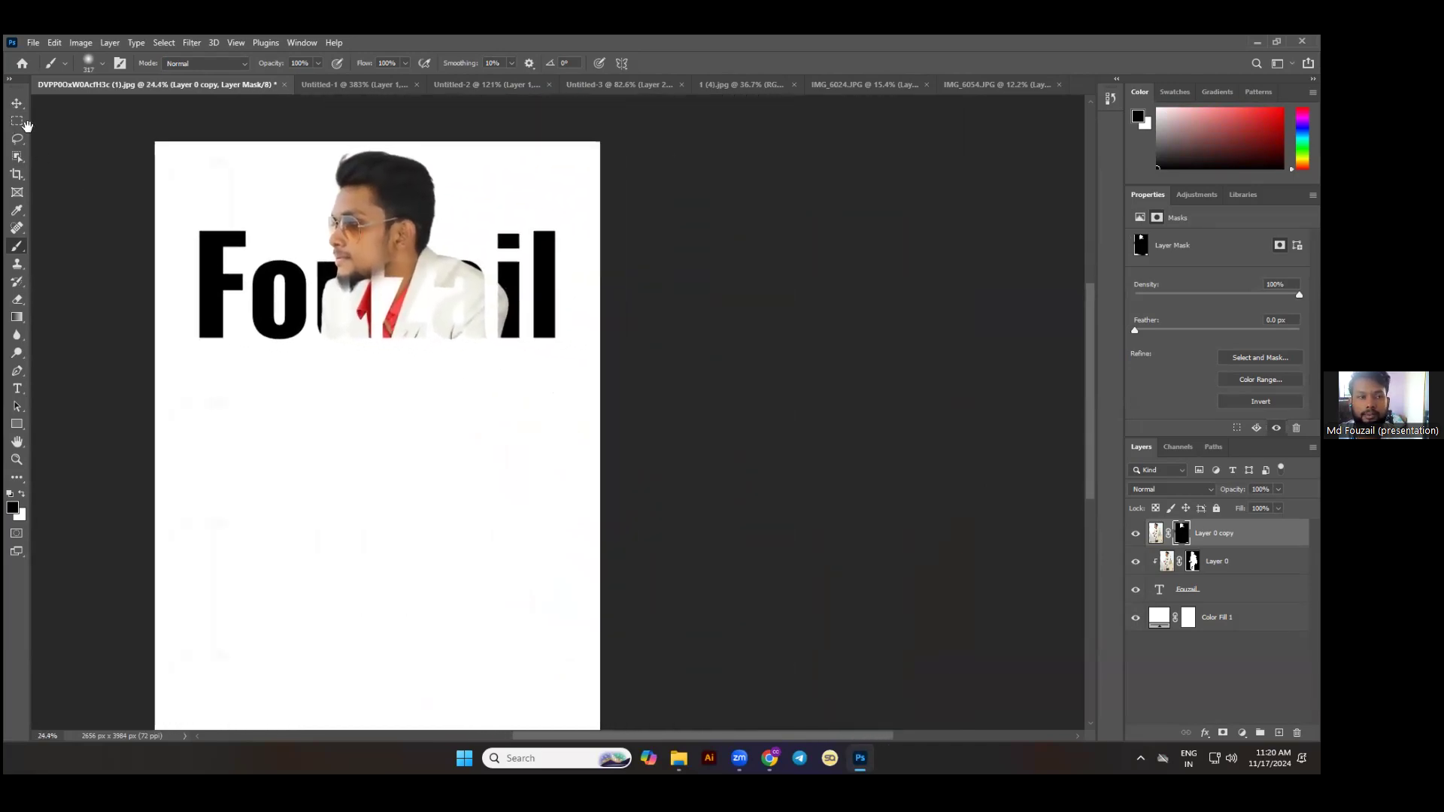
left_click_drag(28, 127, 248, 264)
left_click(17, 104)
left_click(61, 229)
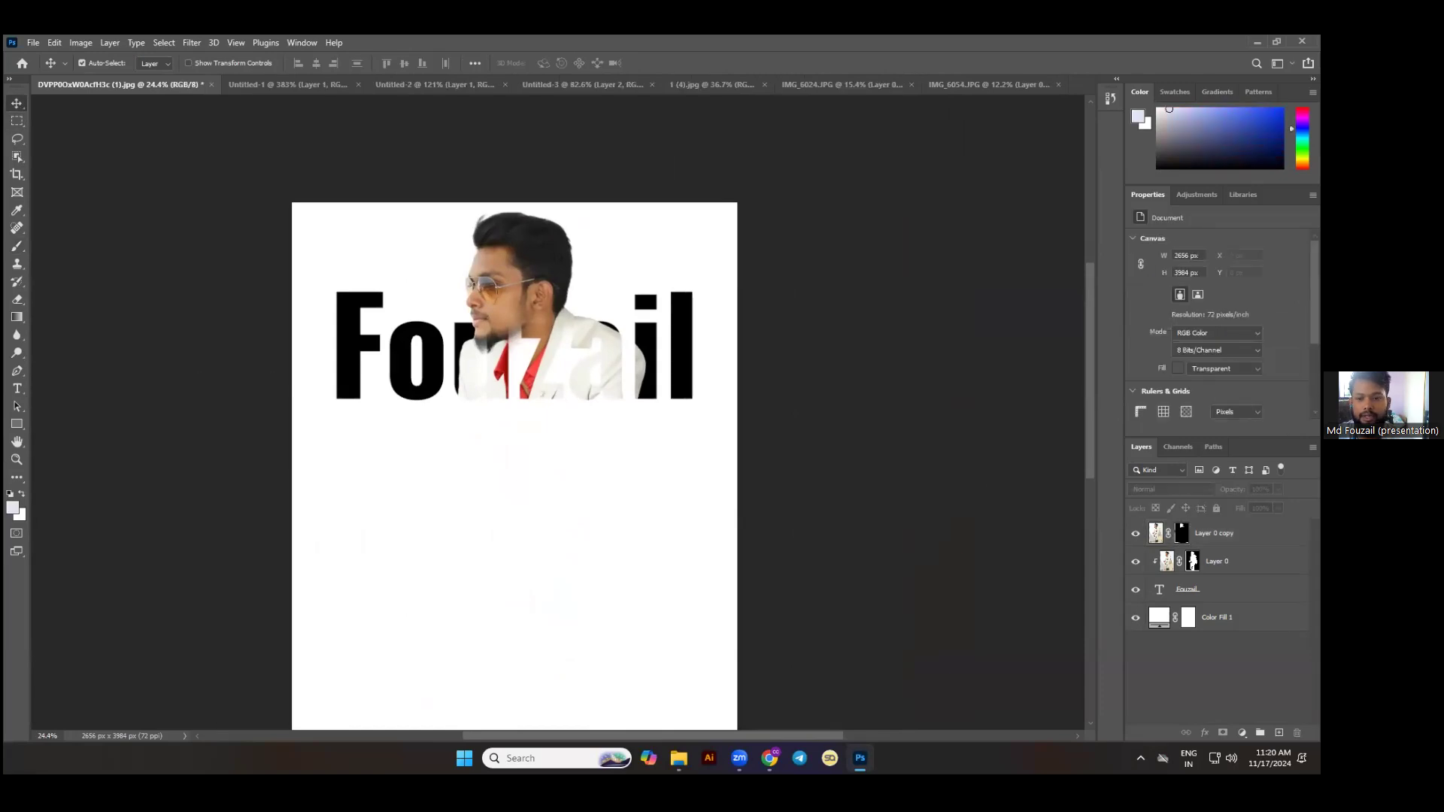
Change the name text's colour to red ff0000.
left_click(349, 344)
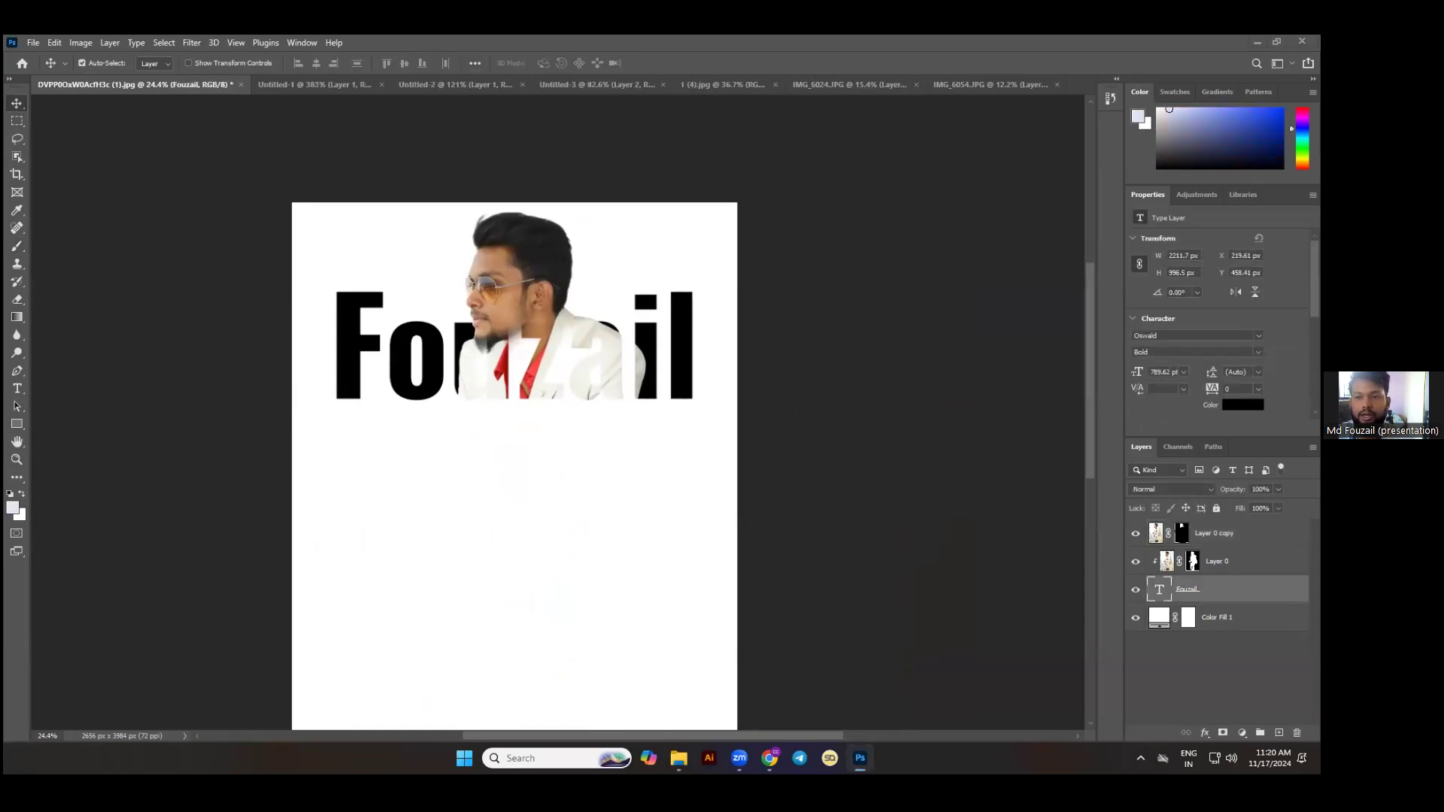
left_click(1237, 407)
left_click_drag(624, 267, 678, 163)
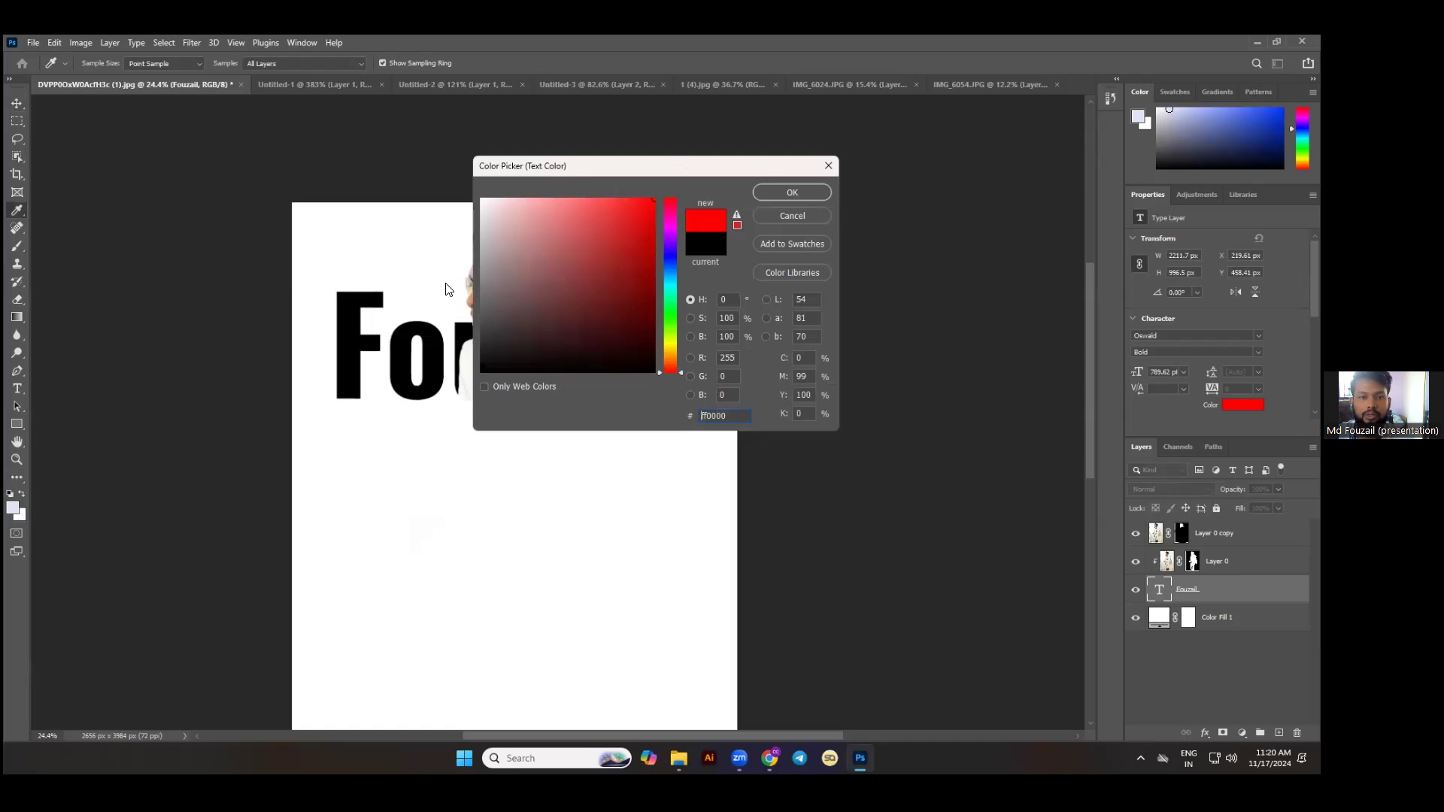
key("Return")
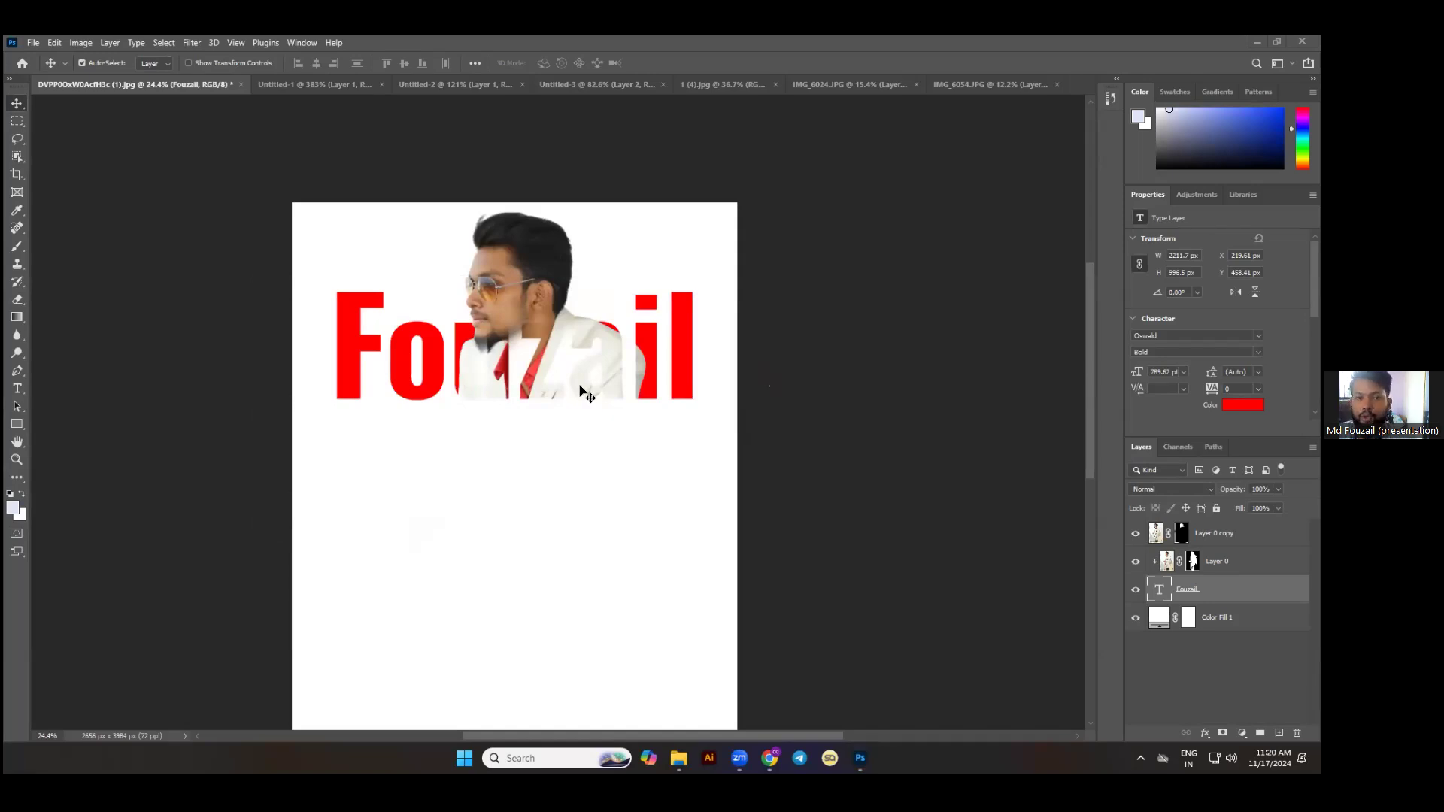
scroll(552, 380, "down", 1)
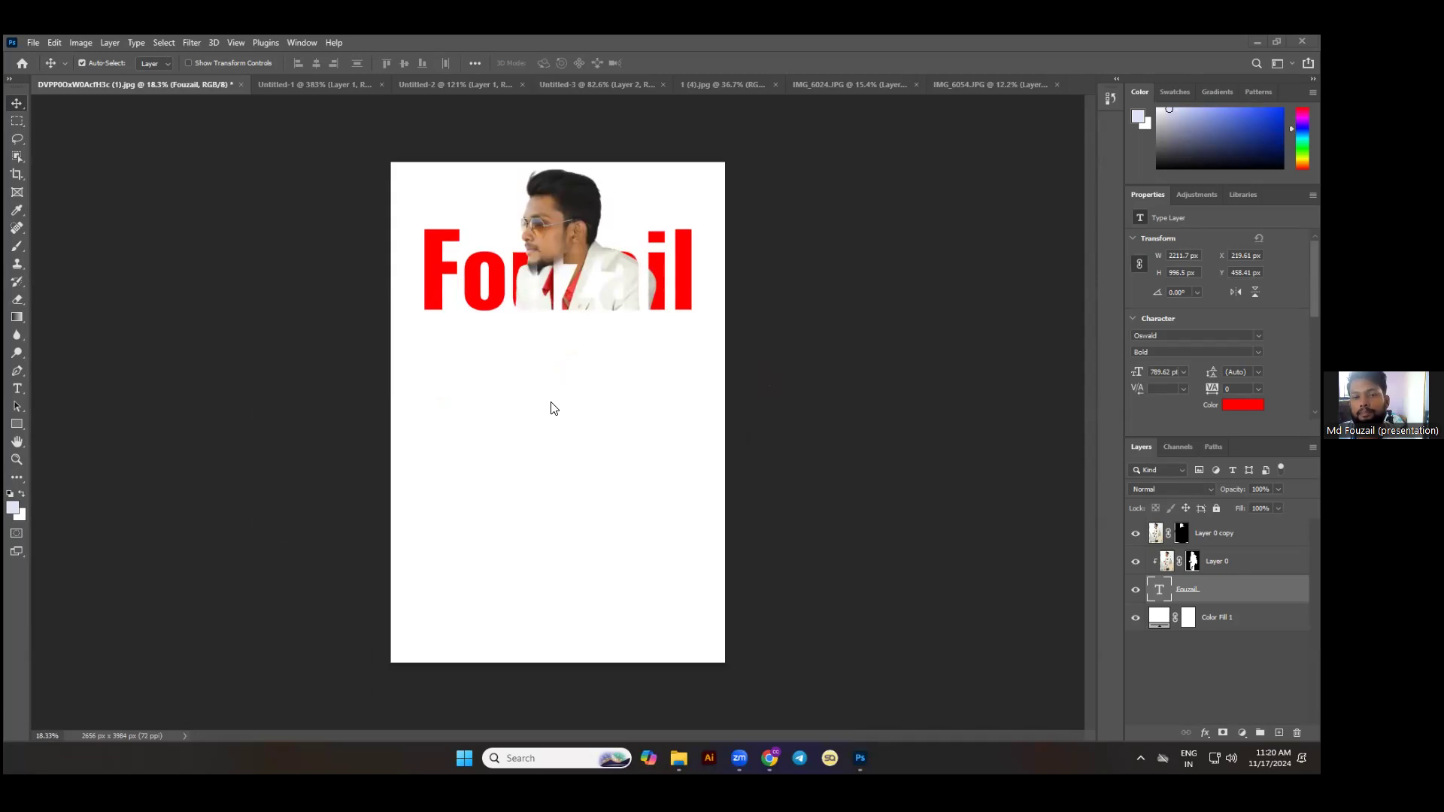
Switch to the IMG_6024.JPG car photo and check the Pictures and Music folders in File Explorer.
left_click(858, 85)
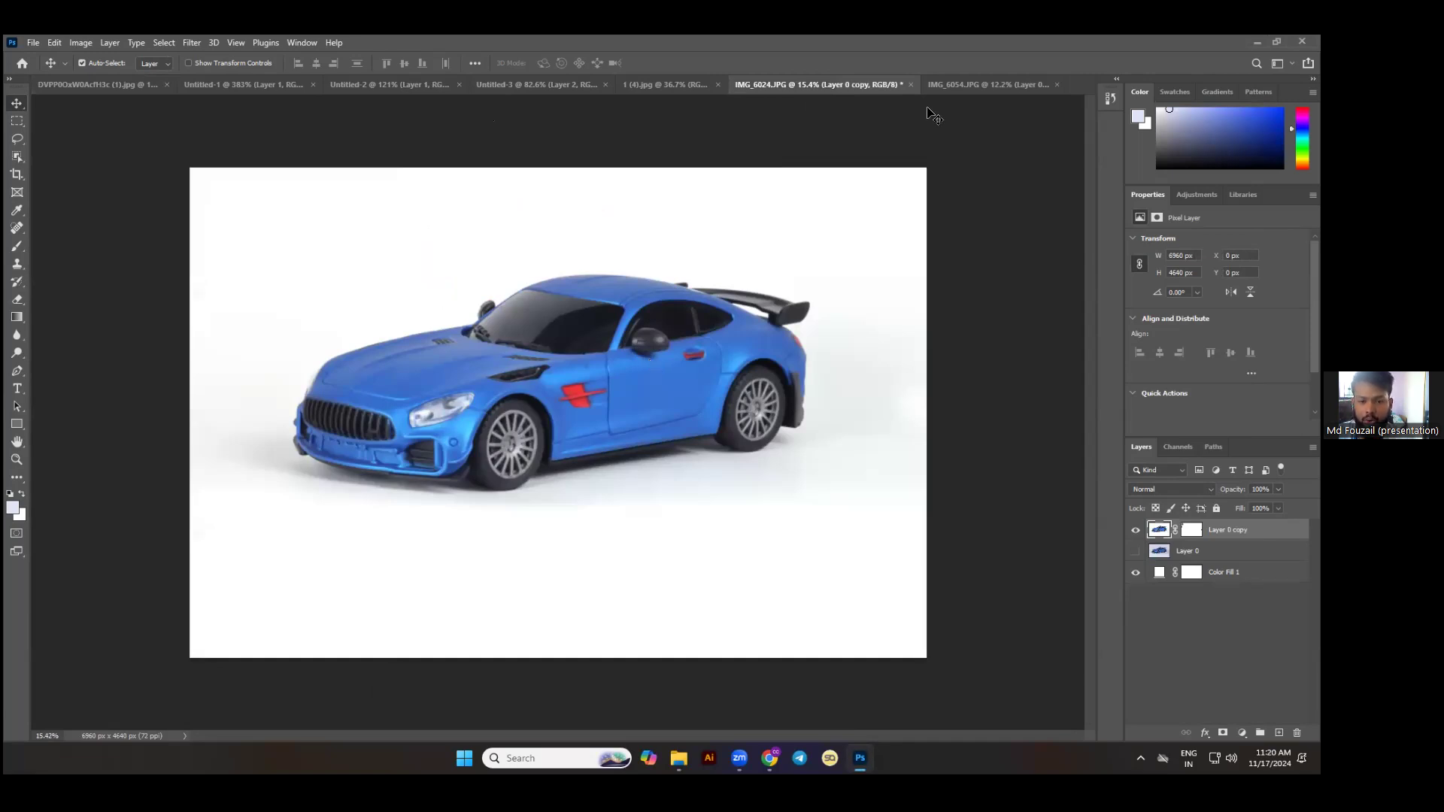
key("alt+Tab")
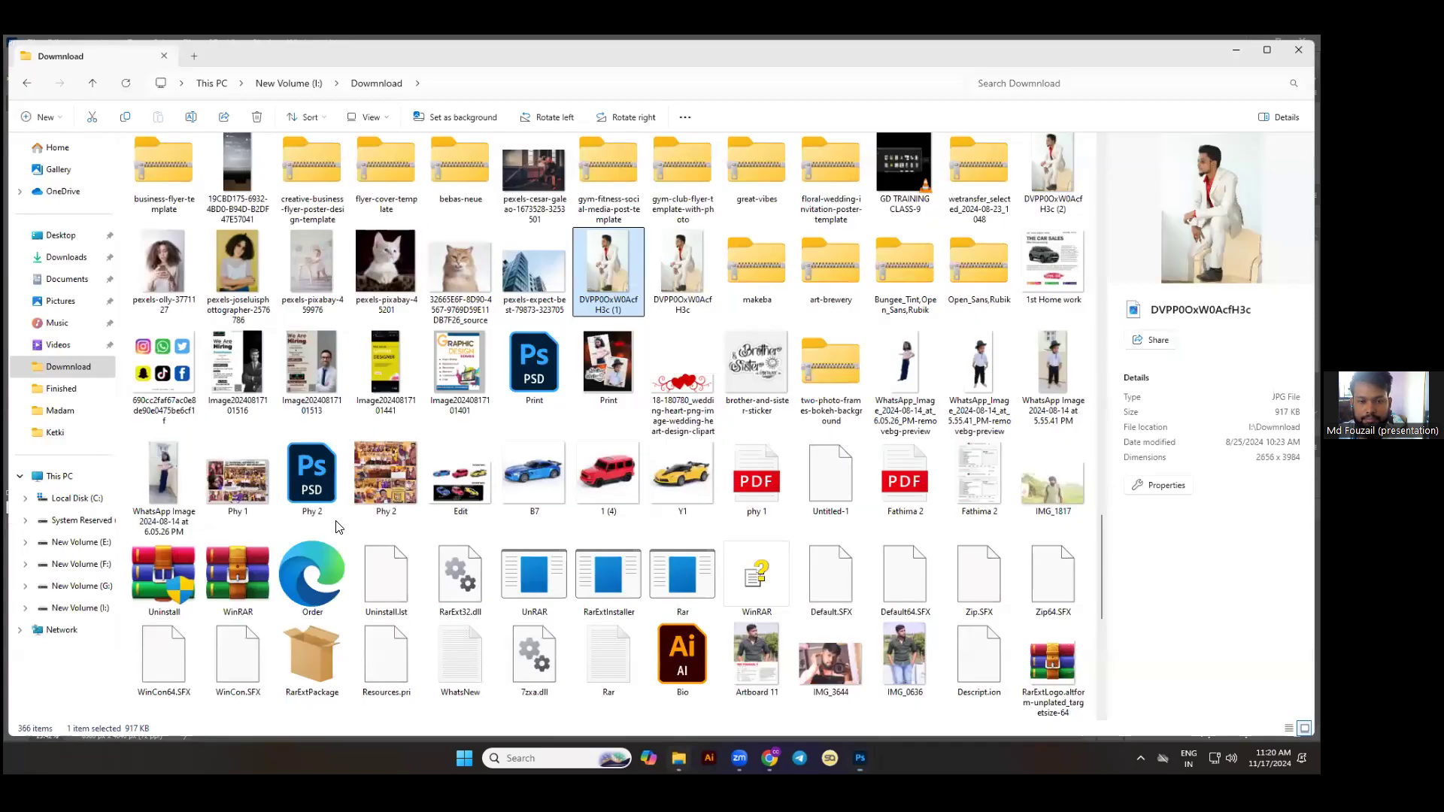
left_click(57, 301)
left_click(57, 323)
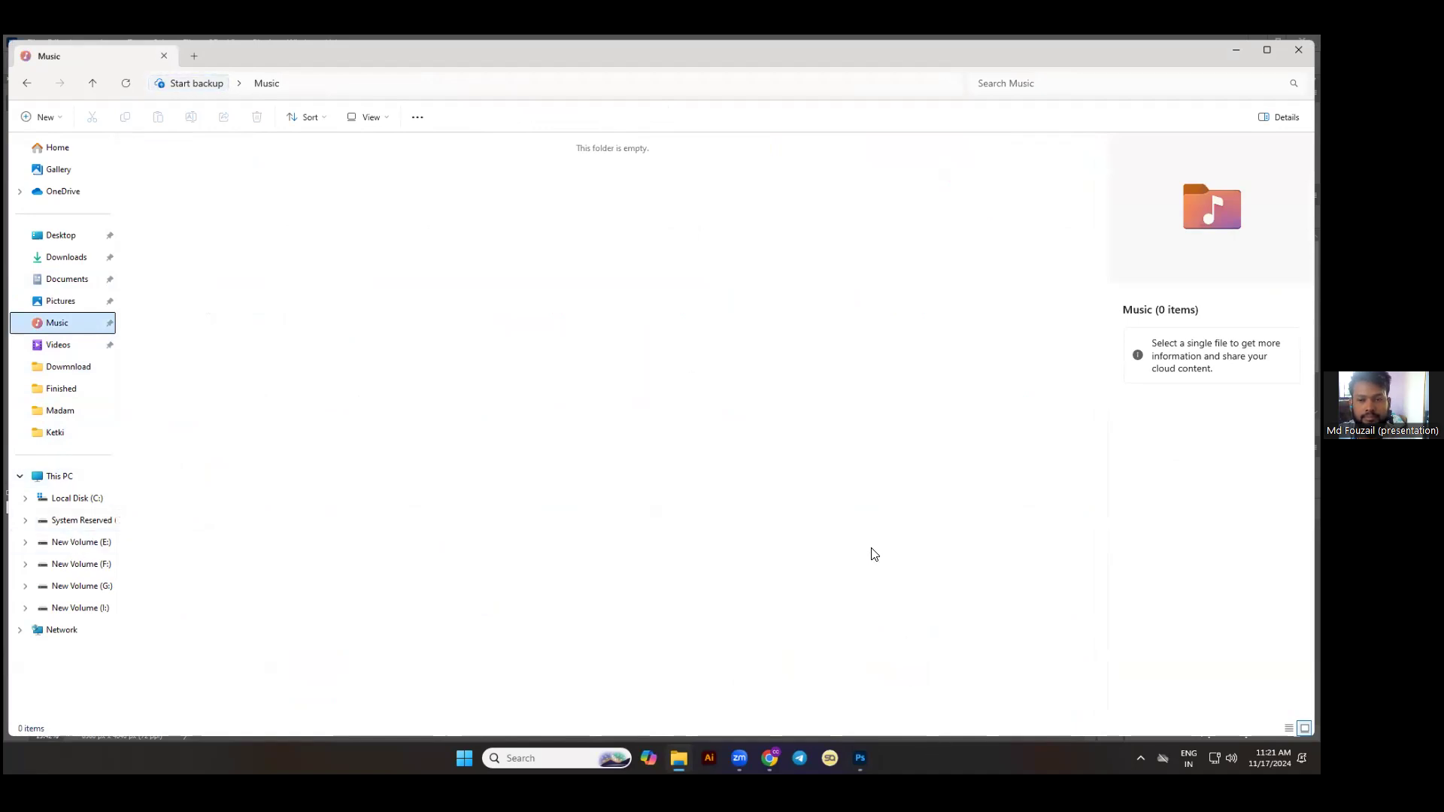
key("alt+Tab")
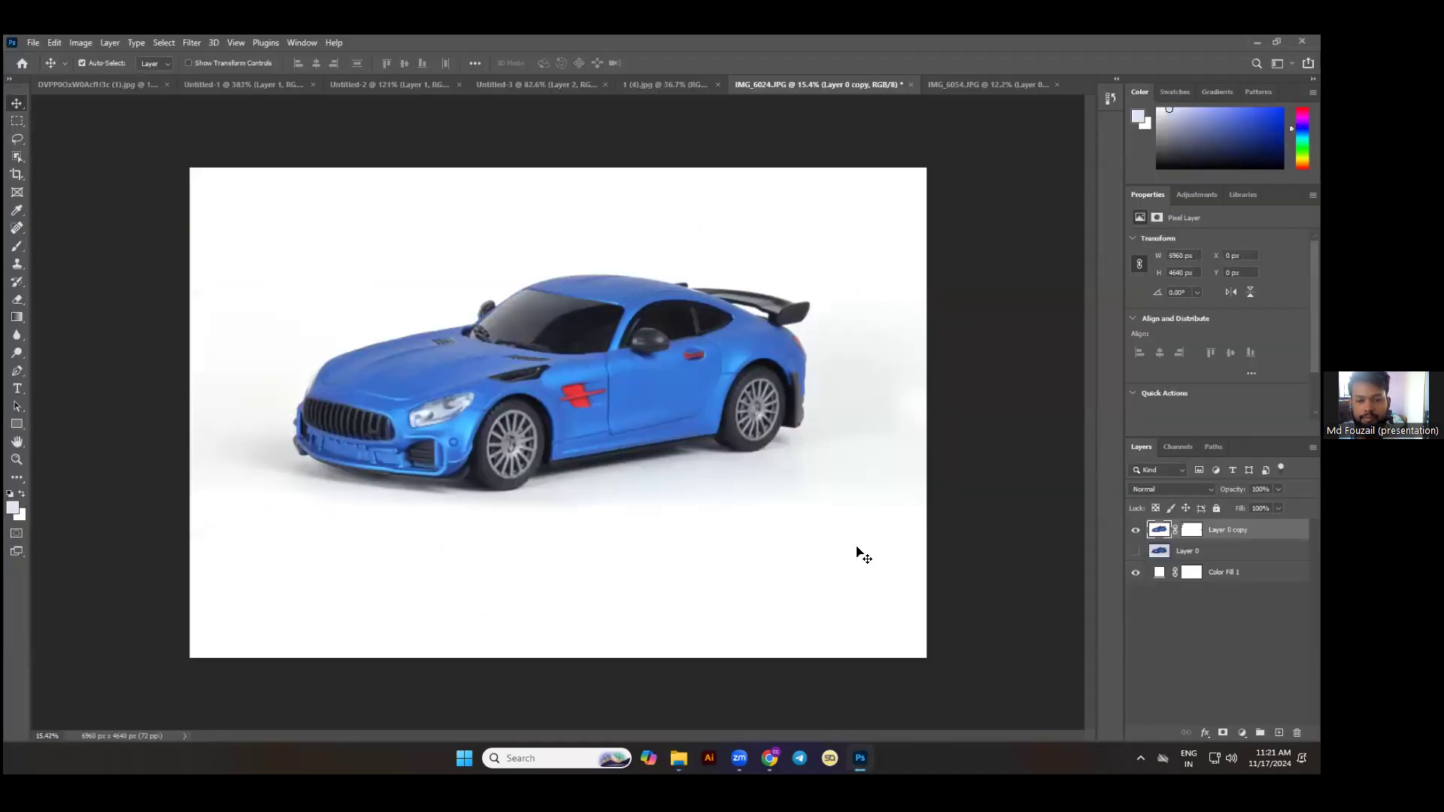